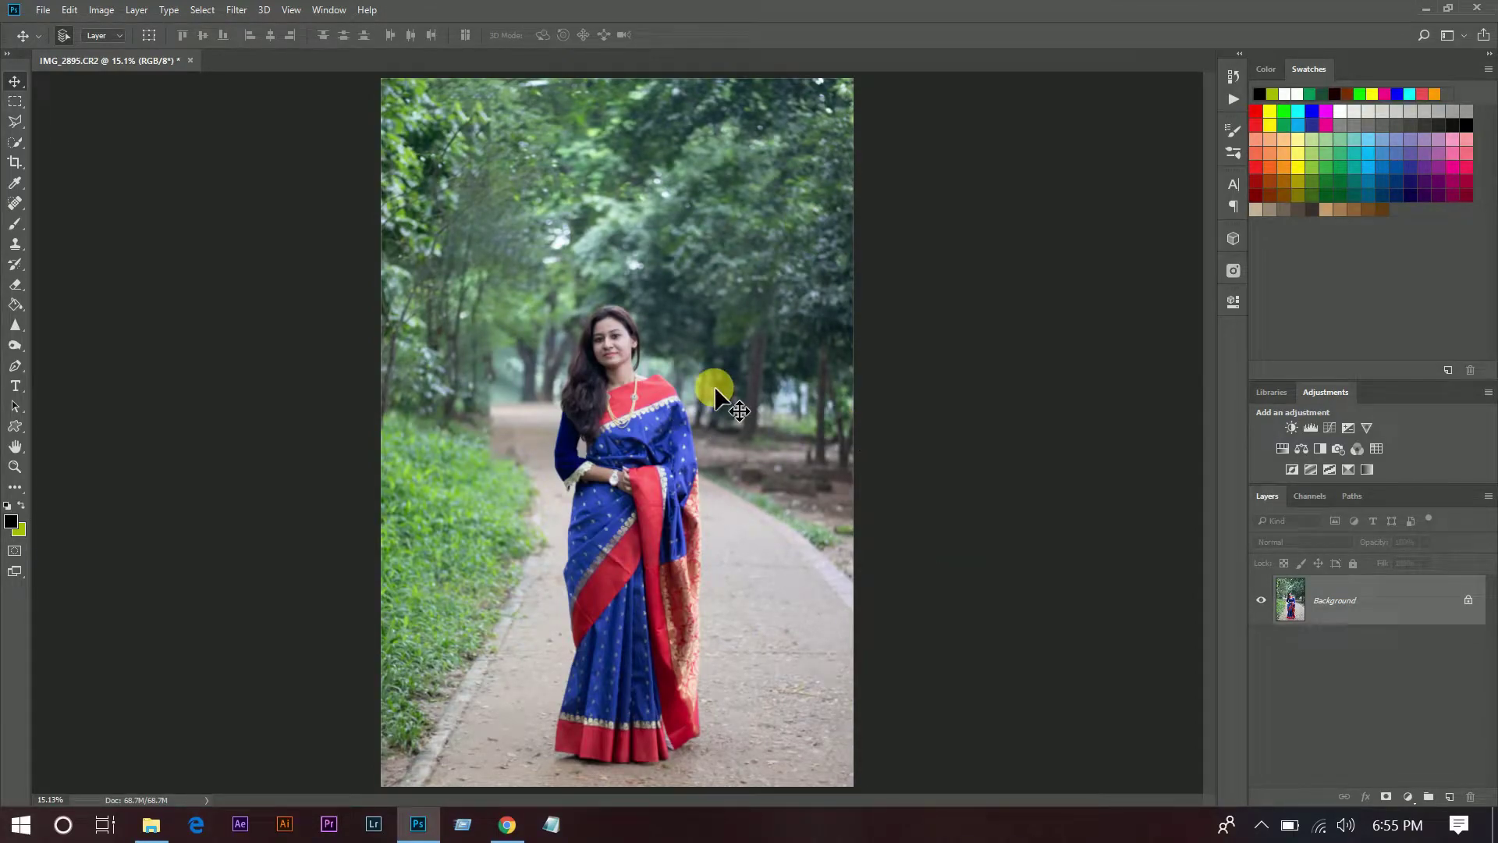
Step: Duplicate the saree portrait's Background layer into Layer 1 with Ctrl+J
{"action": "key", "text": "ctrl+j"}
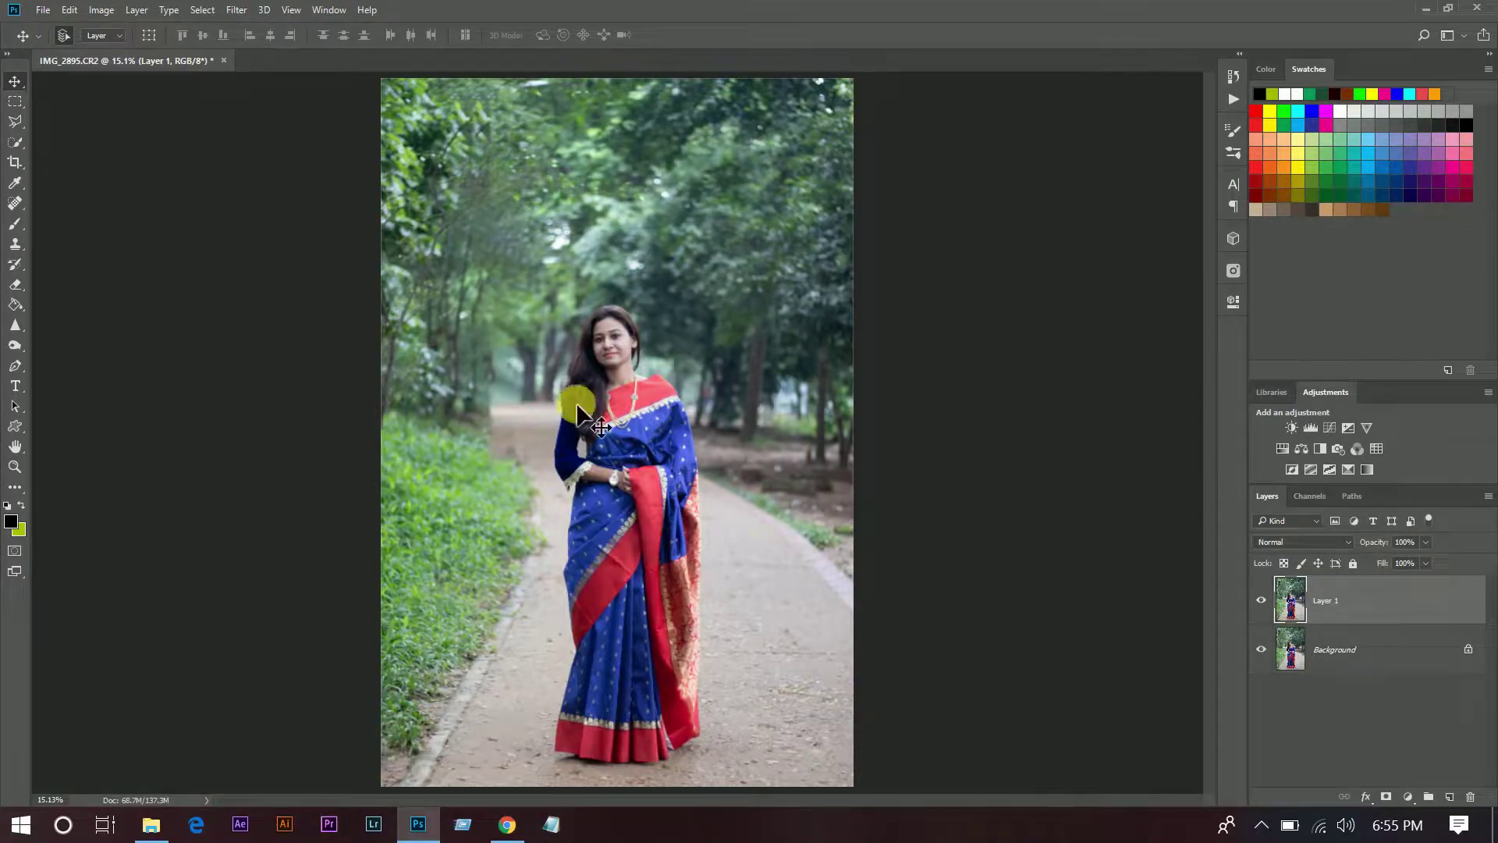
Step: Quick-select the woman and her saree from head to hem
{"action": "left_click", "coordinate": [15, 141]}
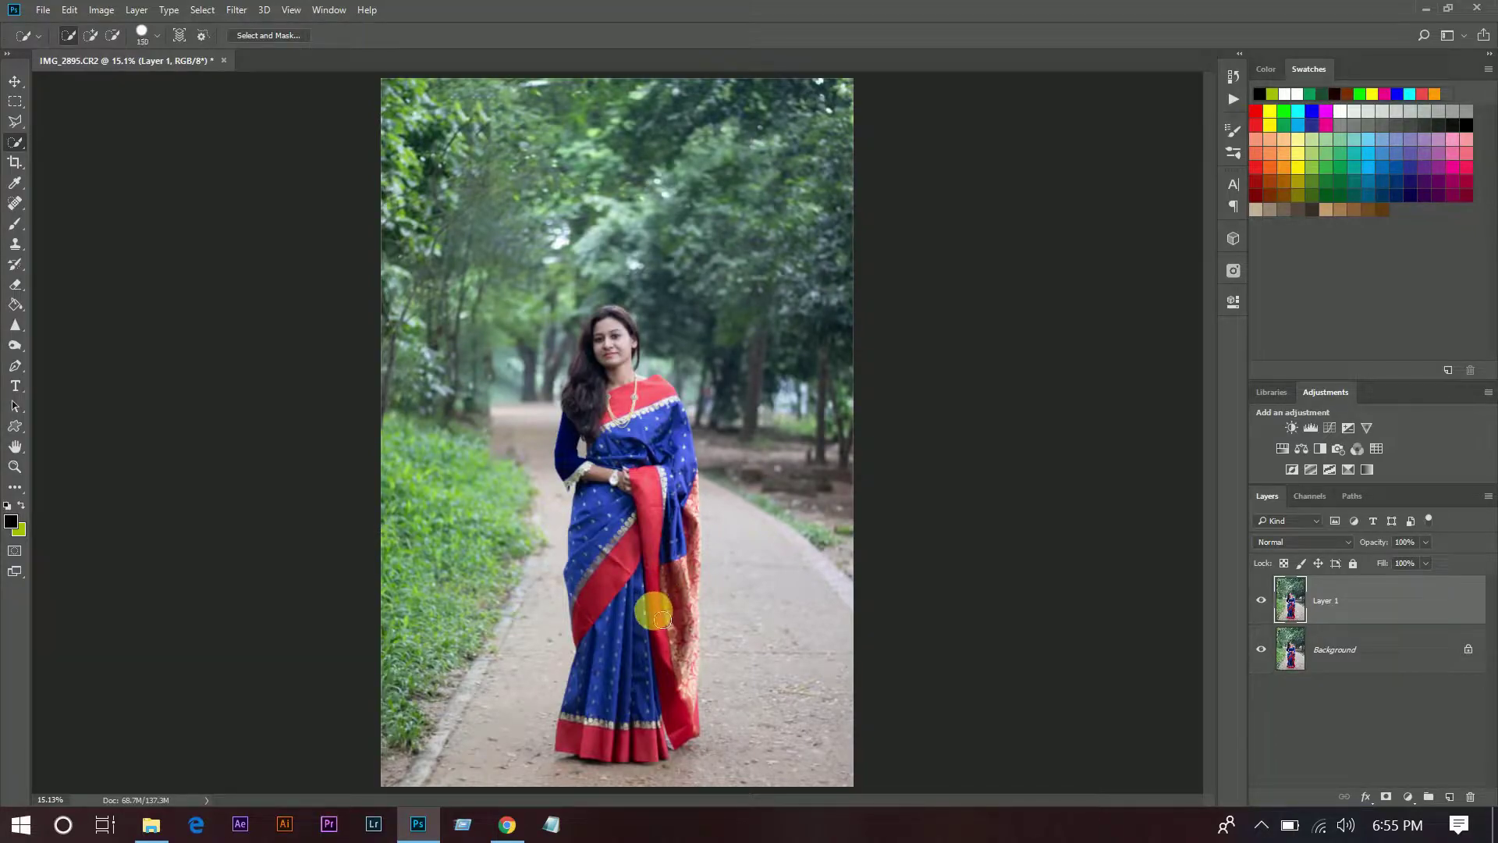
{"action": "left_click_drag", "start_coordinate": [661, 619], "coordinate": [638, 556]}
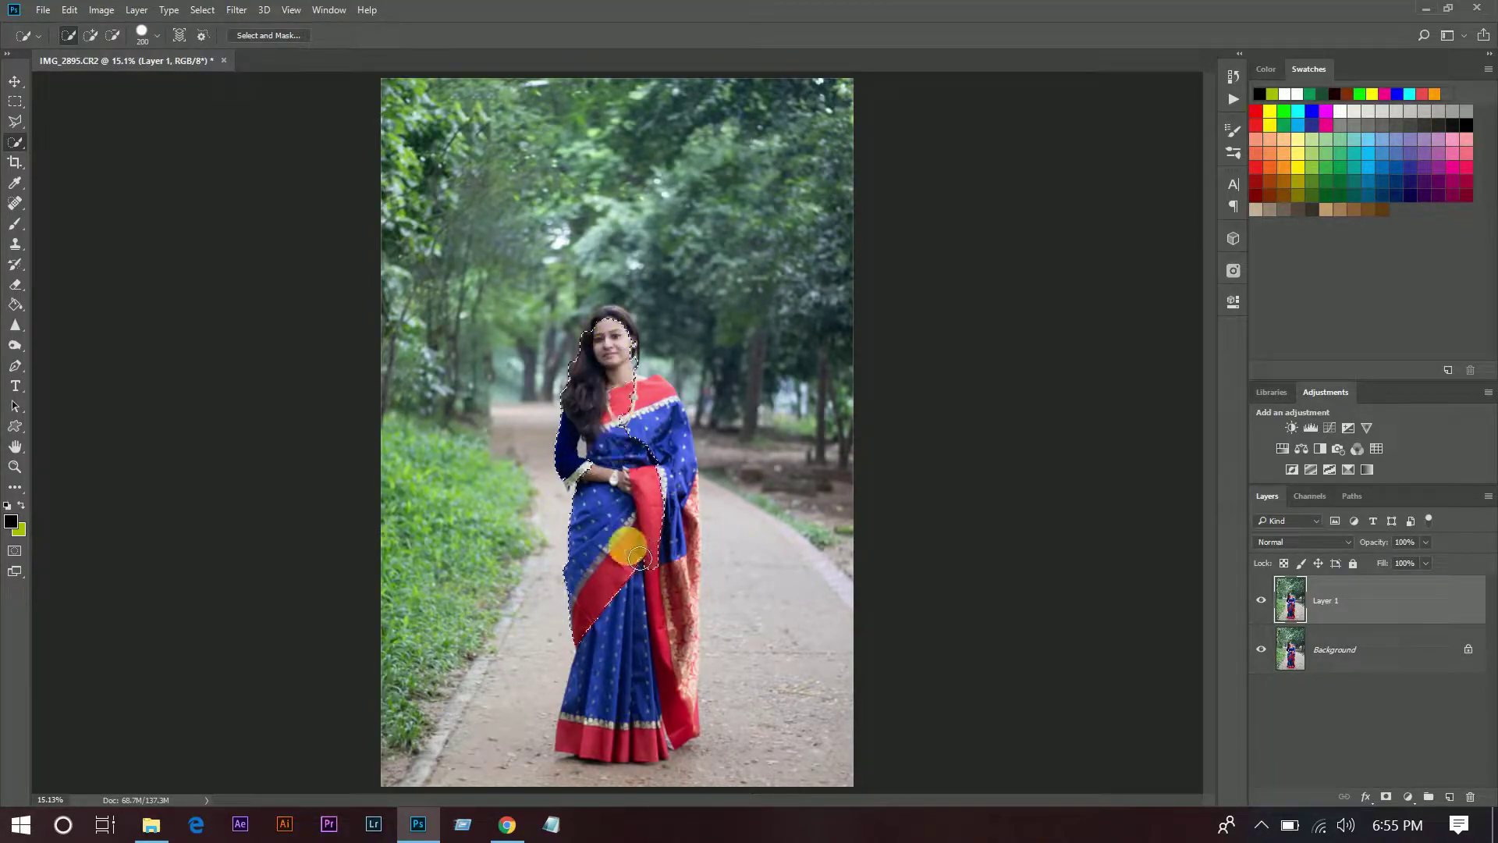
{"action": "key", "text": "ctrl+plus"}
{"action": "key", "text": "ctrl+plus"}
{"action": "key", "text": "ctrl+plus"}
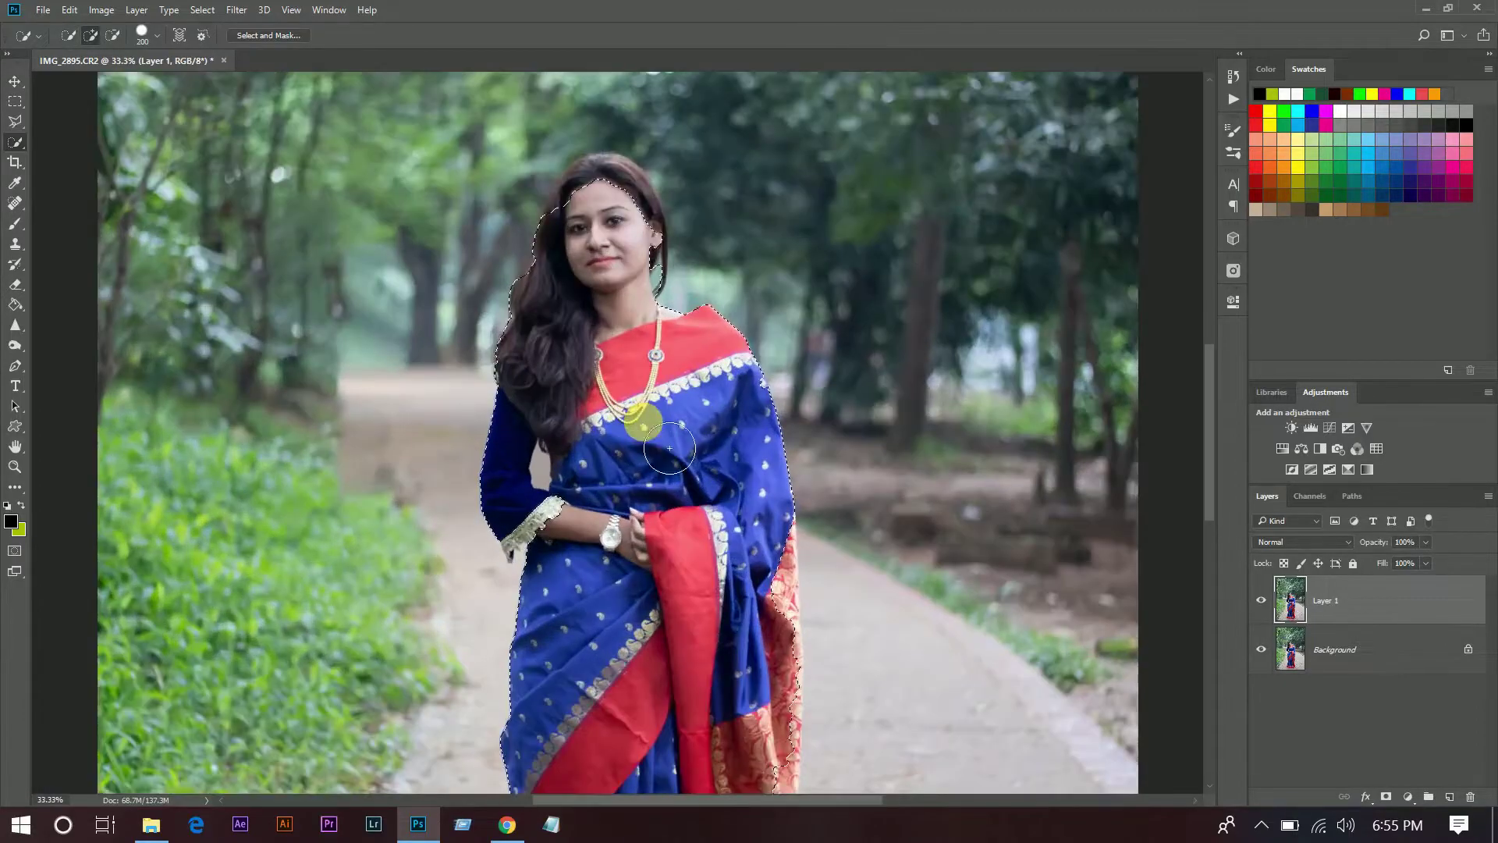
{"action": "key", "text": "ctrl+plus"}
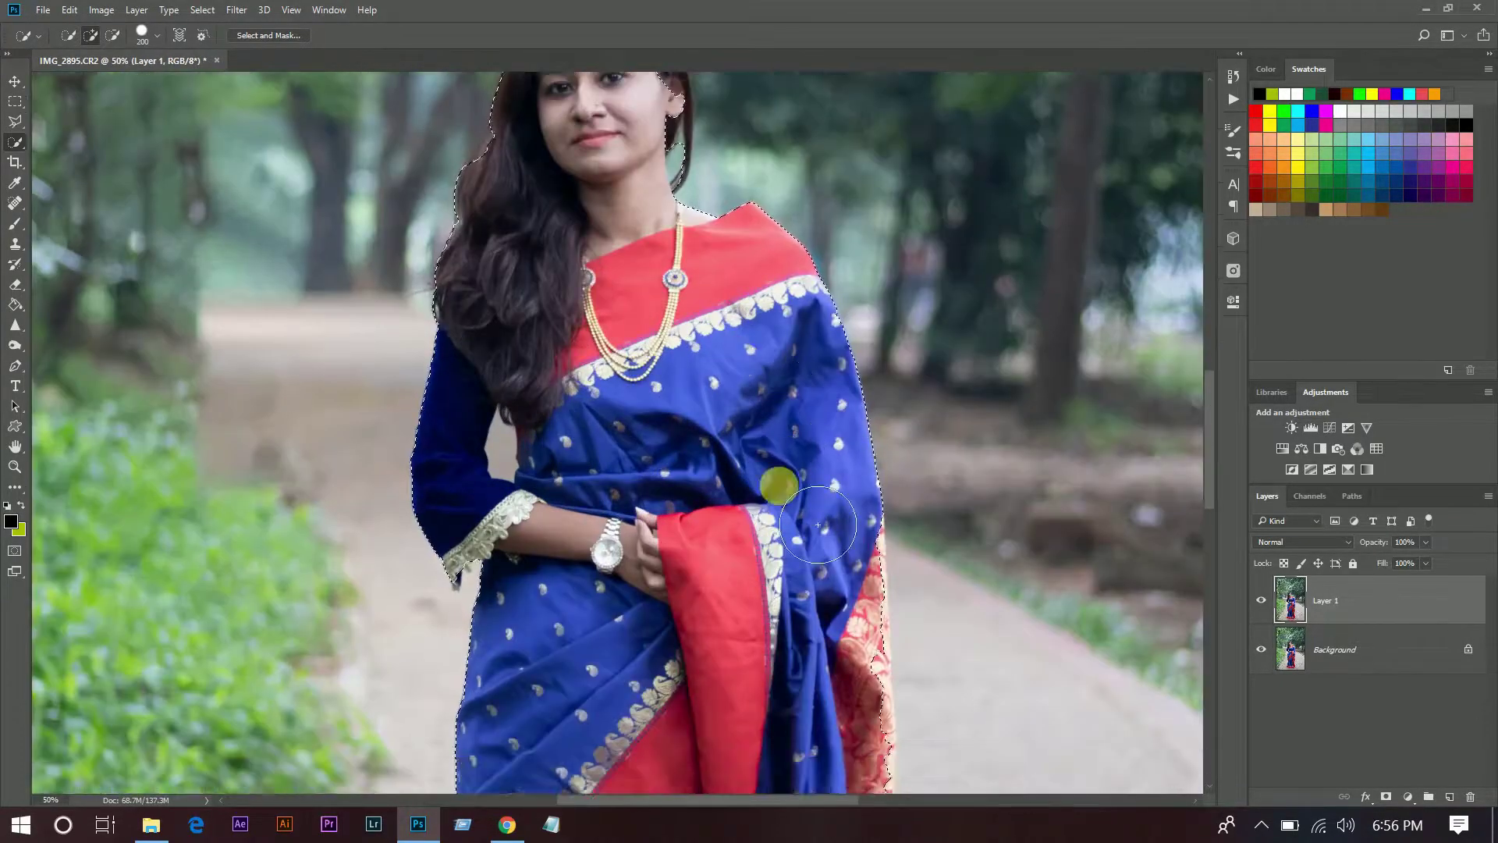
{"action": "scroll", "coordinate": [818, 524], "scroll_direction": "down", "scroll_amount": 3}
{"action": "left_click_drag", "start_coordinate": [877, 441], "coordinate": [892, 535]}
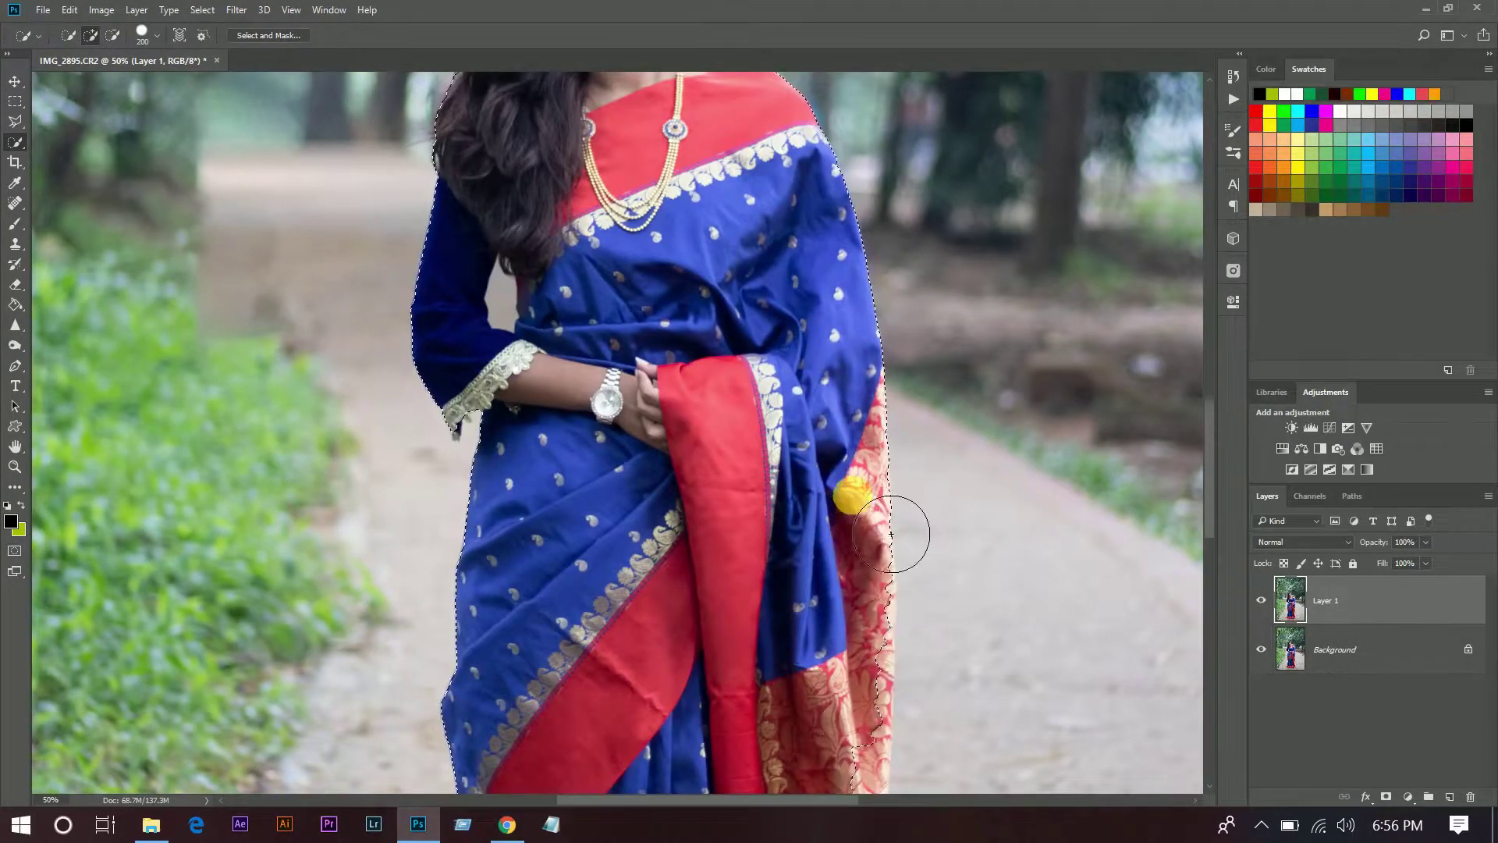
{"action": "scroll", "coordinate": [891, 535], "scroll_direction": "down", "scroll_amount": 3}
{"action": "scroll", "coordinate": [894, 519], "scroll_direction": "down", "scroll_amount": 3}
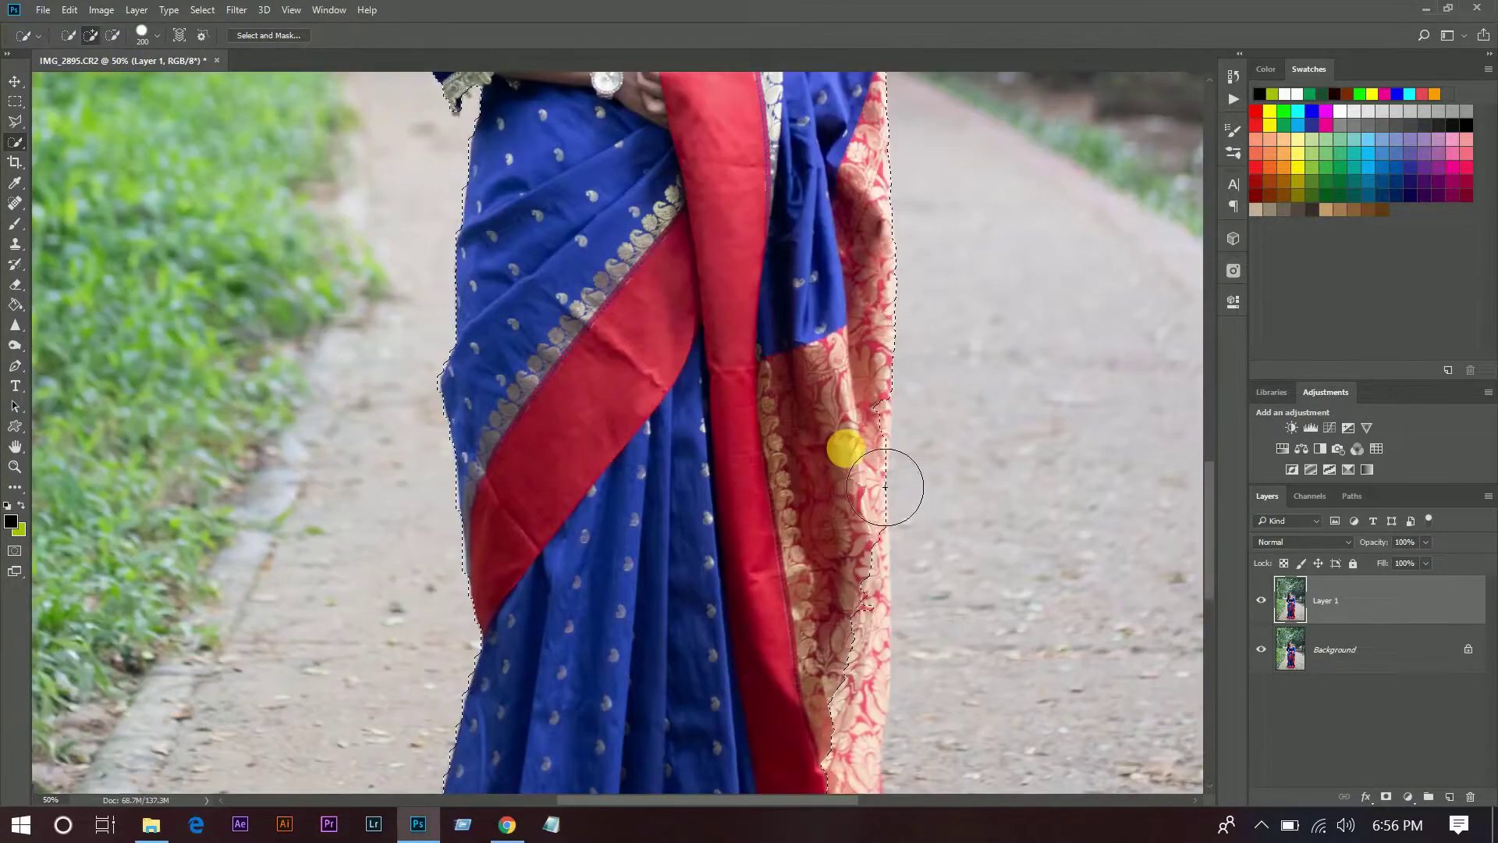
{"action": "scroll", "coordinate": [885, 487], "scroll_direction": "down", "scroll_amount": 2}
{"action": "scroll", "coordinate": [858, 563], "scroll_direction": "down", "scroll_amount": 3}
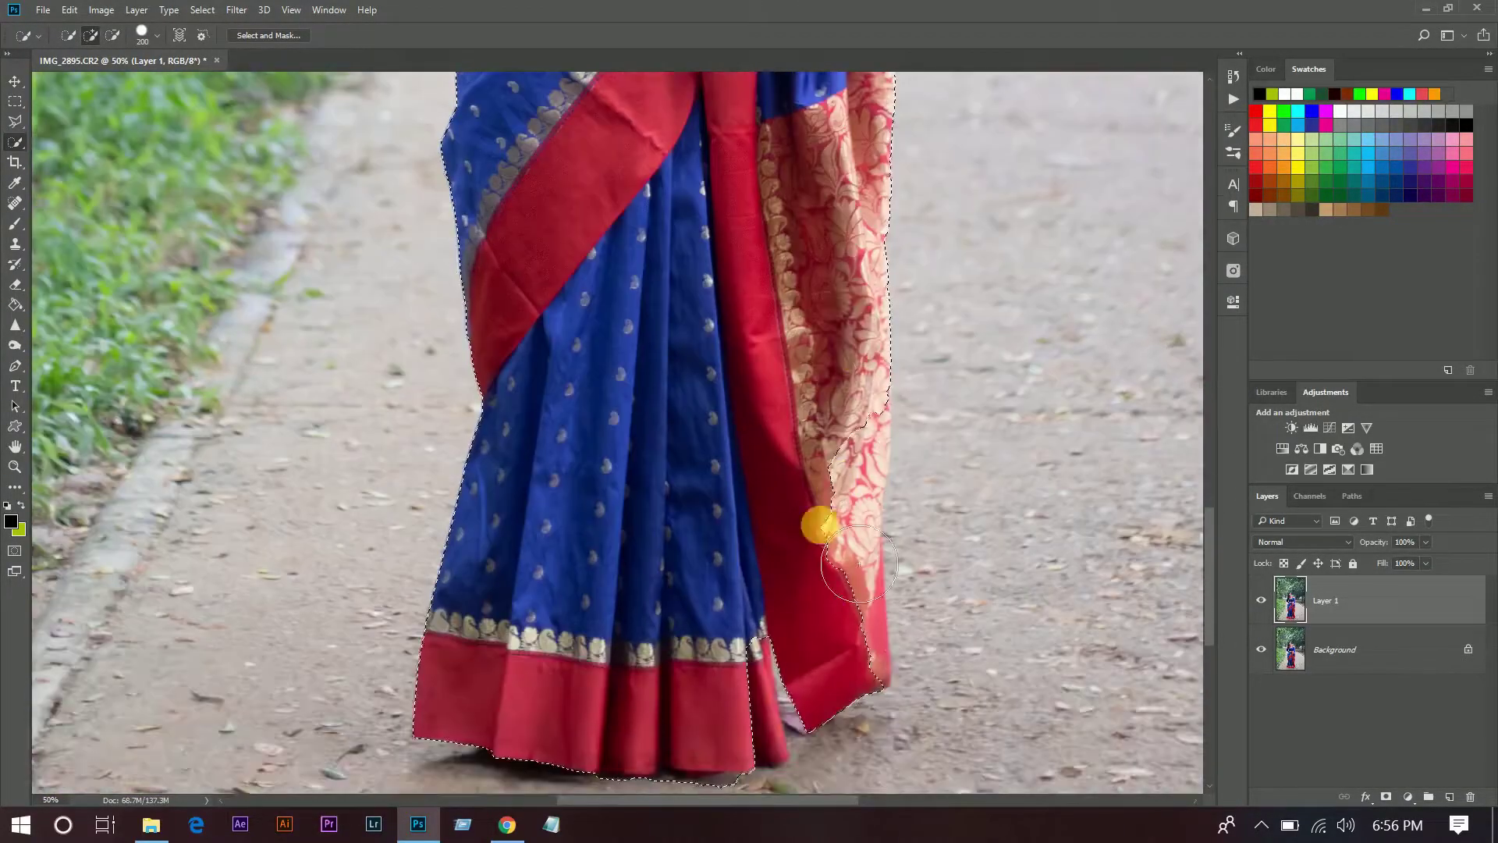
{"action": "scroll", "coordinate": [739, 619], "scroll_direction": "up", "scroll_amount": 8}
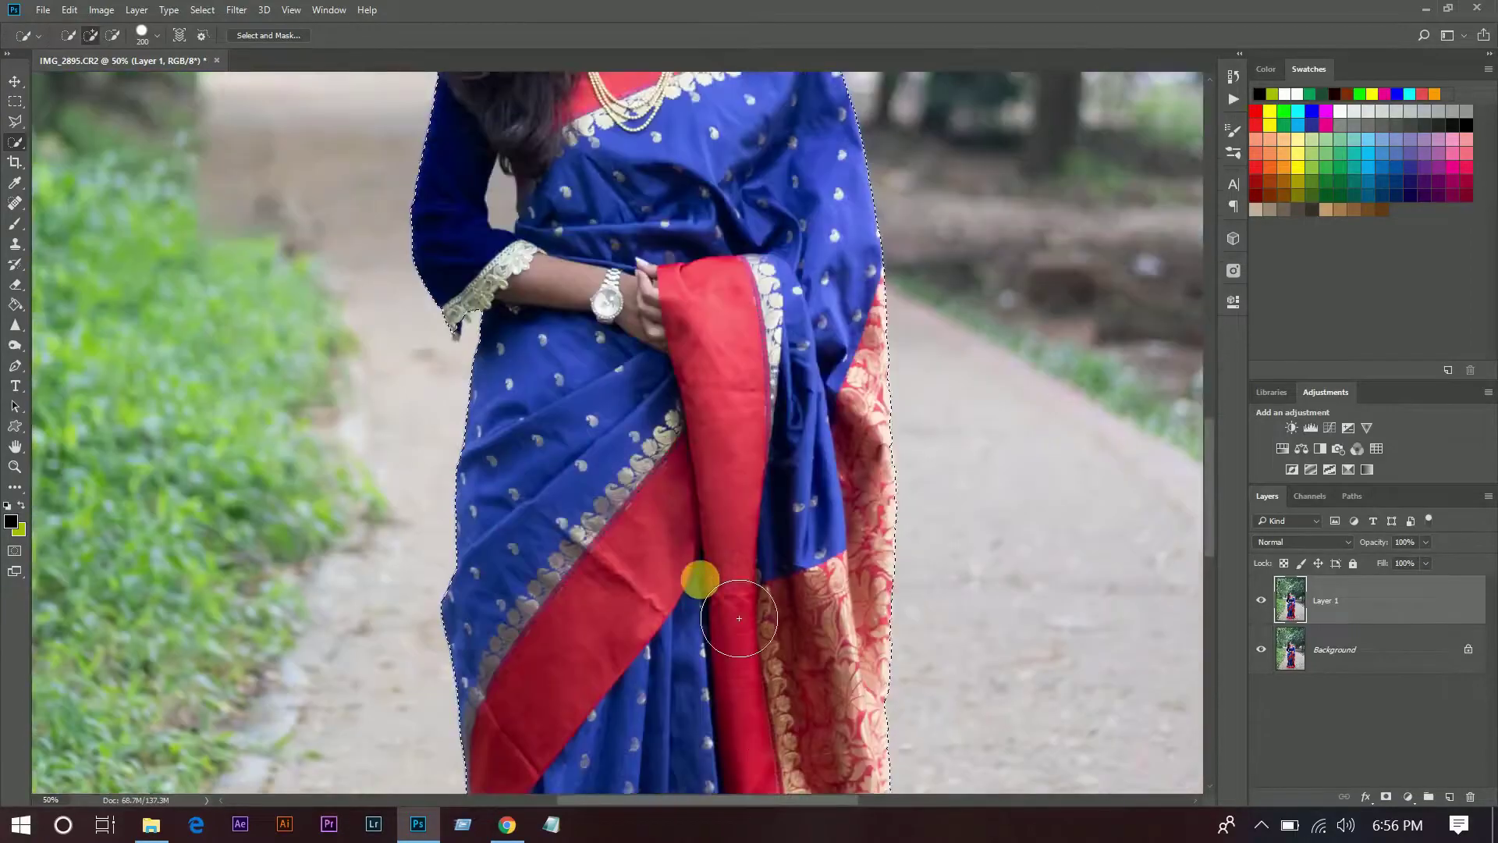
{"action": "scroll", "coordinate": [739, 619], "scroll_direction": "up", "scroll_amount": 2}
Step: Add her hair to the selection and subtract background beside the hair and sleeve
{"action": "key", "text": "bracketleft"}
{"action": "key", "text": "bracketleft"}
{"action": "key", "text": "bracketleft"}
{"action": "scroll", "coordinate": [517, 392], "scroll_direction": "up", "scroll_amount": 5}
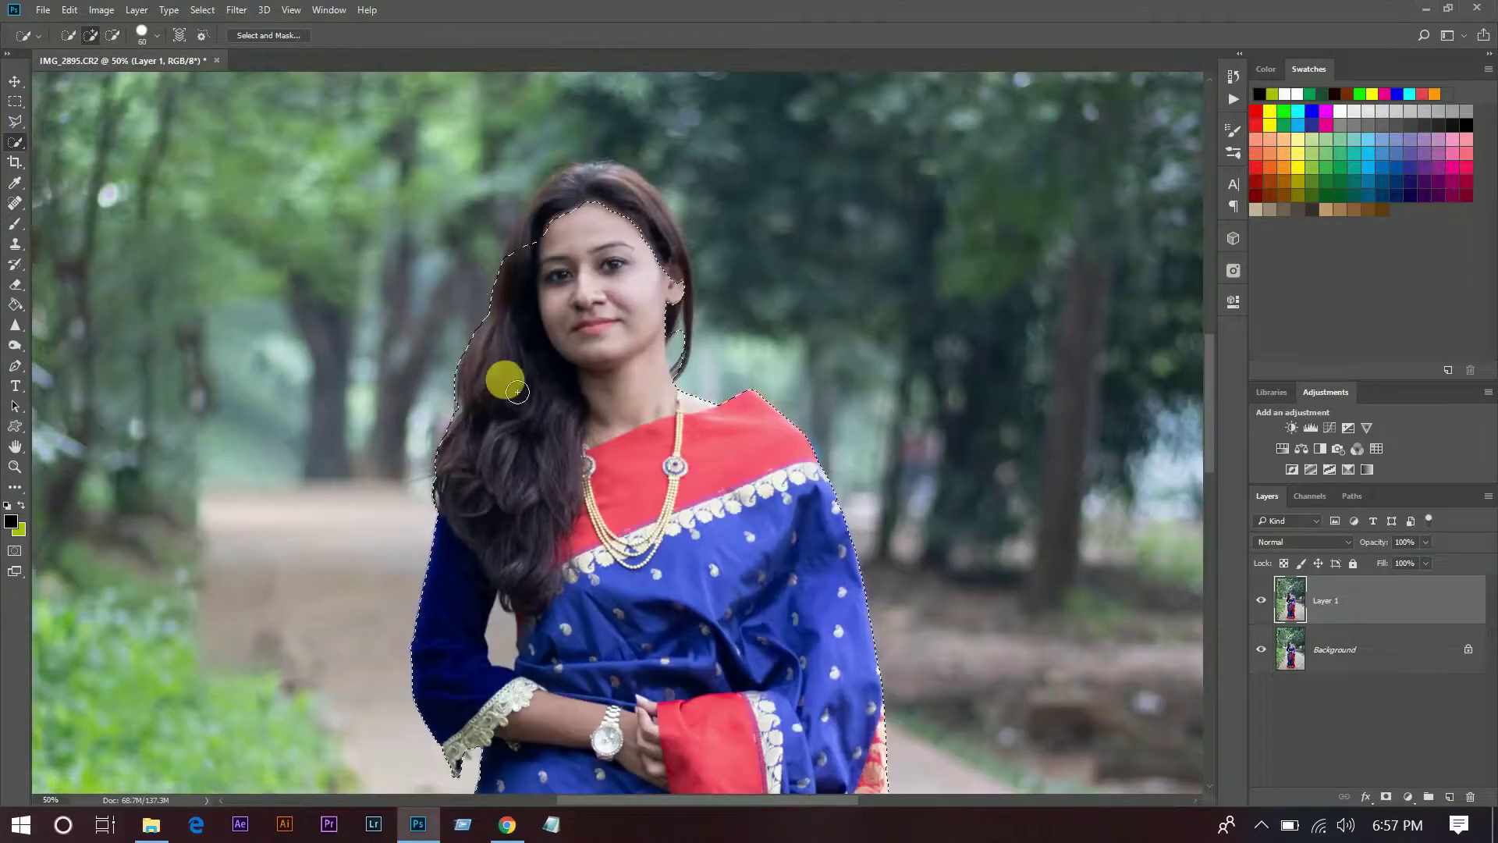
{"action": "mouse_move", "coordinate": [518, 392]}
{"action": "left_mouse_down"}
{"action": "mouse_move", "coordinate": [666, 239]}
{"action": "mouse_move", "coordinate": [549, 223]}
{"action": "mouse_move", "coordinate": [692, 302]}
{"action": "mouse_move", "coordinate": [685, 262]}
{"action": "left_mouse_up"}
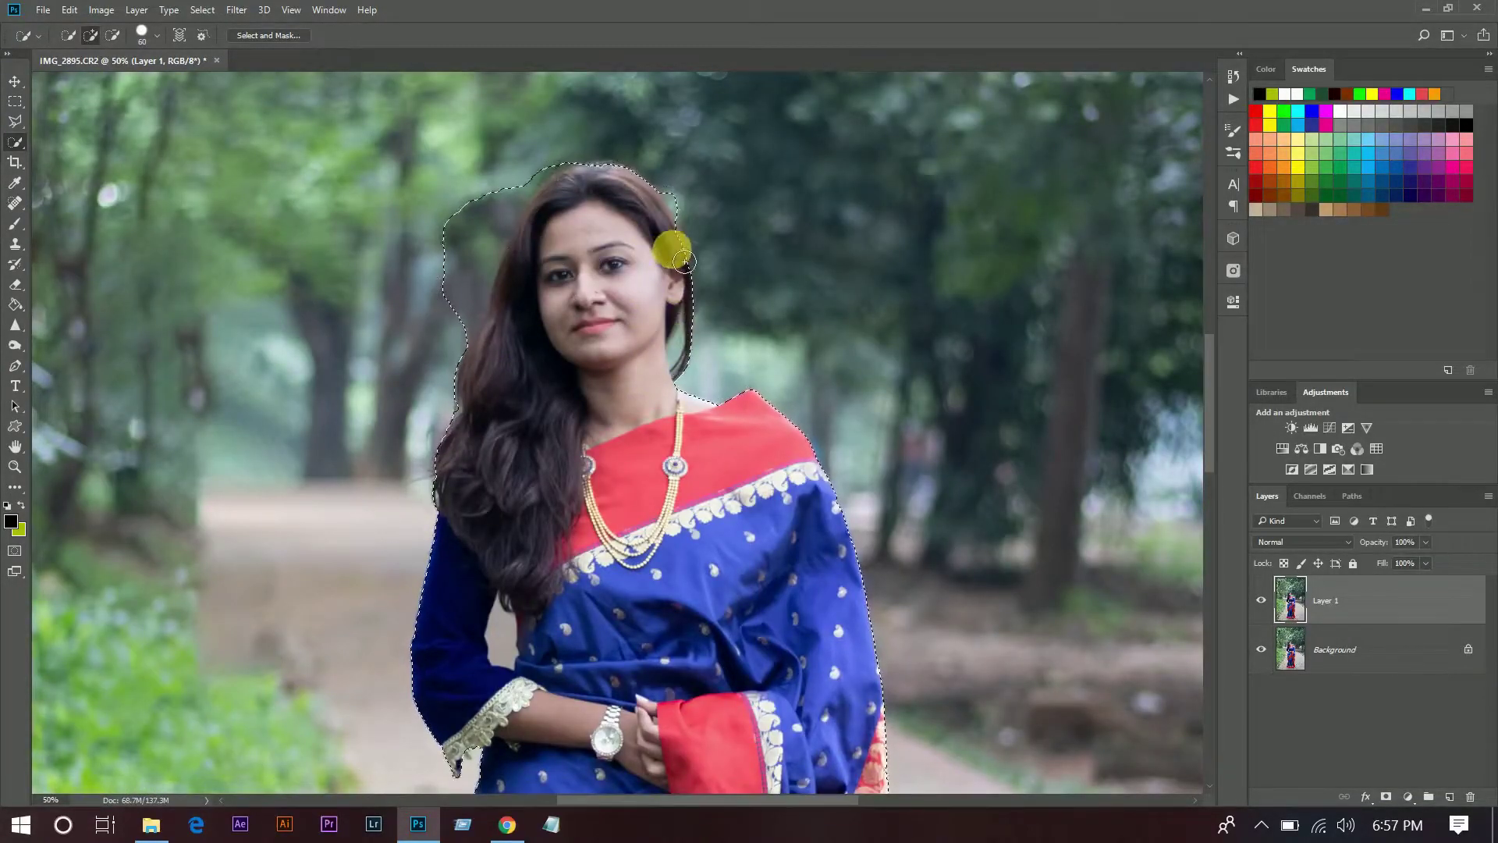
{"action": "left_click", "coordinate": [112, 35]}
{"action": "mouse_move", "coordinate": [458, 307]}
{"action": "left_mouse_down"}
{"action": "mouse_move", "coordinate": [492, 198]}
{"action": "mouse_move", "coordinate": [540, 209]}
{"action": "mouse_move", "coordinate": [537, 263]}
{"action": "mouse_move", "coordinate": [564, 206]}
{"action": "mouse_move", "coordinate": [701, 219]}
{"action": "mouse_move", "coordinate": [673, 184]}
{"action": "left_mouse_up"}
{"action": "key", "text": "bracketleft"}
{"action": "key", "text": "bracketleft"}
{"action": "key", "text": "bracketleft"}
{"action": "scroll", "coordinate": [673, 184], "scroll_direction": "down", "scroll_amount": 2}
{"action": "left_click", "coordinate": [511, 600]}
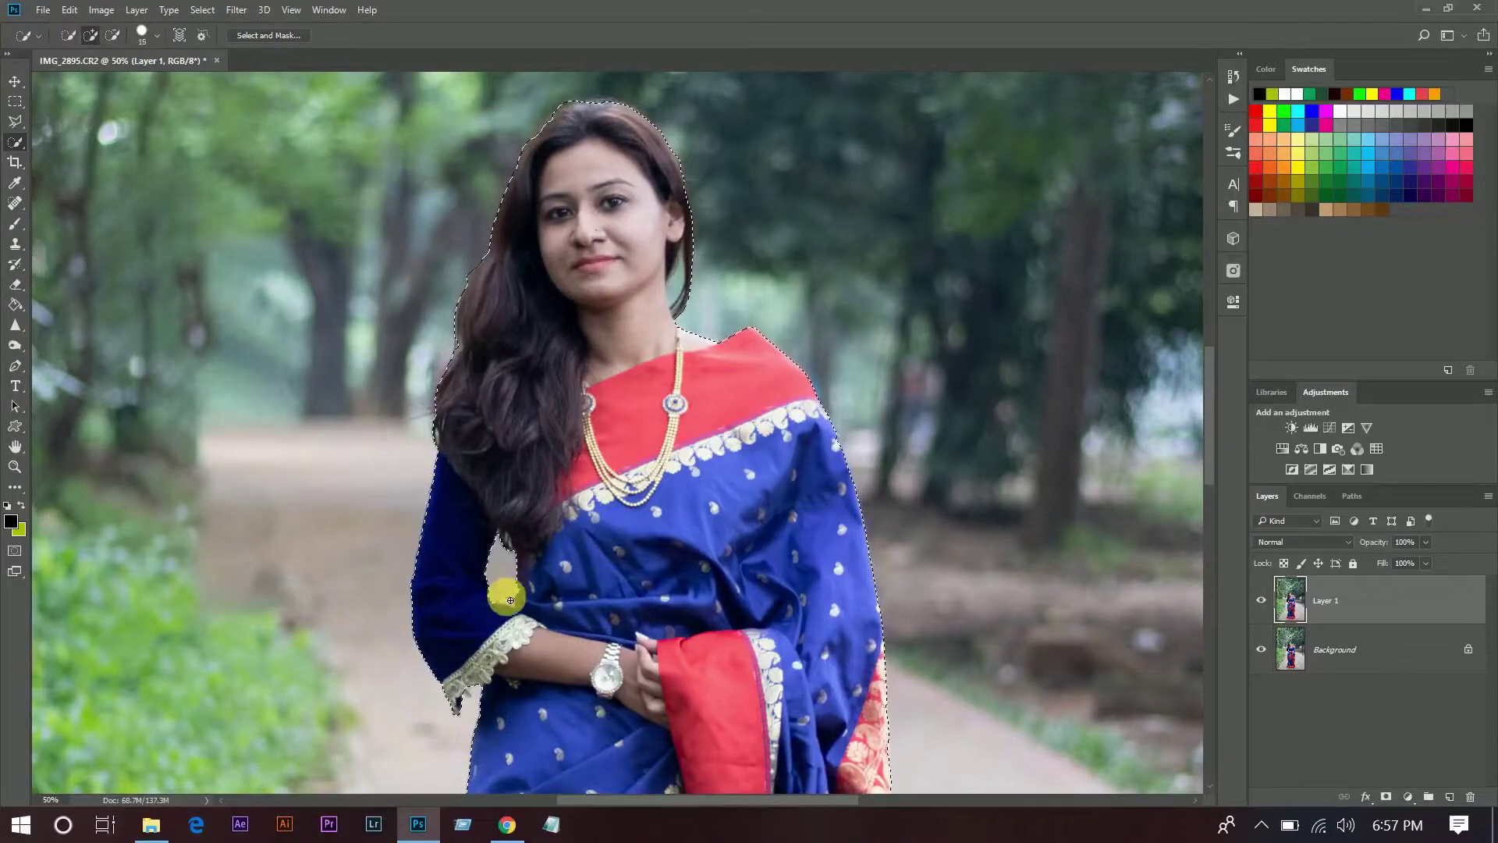
{"action": "key", "text": "bracketright"}
{"action": "key", "text": "bracketright"}
{"action": "key", "text": "bracketright"}
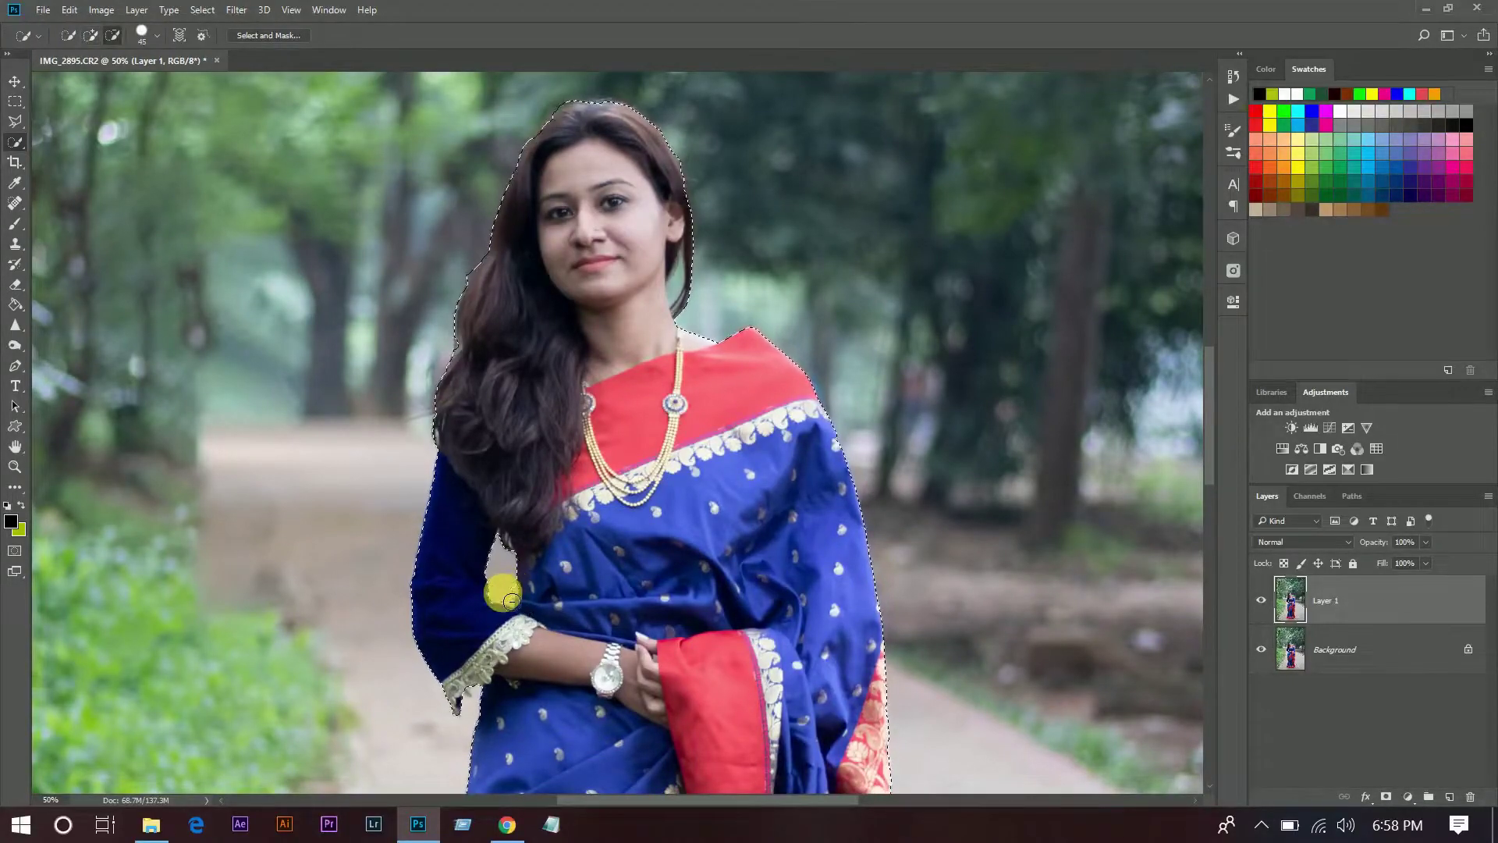
{"action": "scroll", "coordinate": [510, 600], "scroll_direction": "up", "scroll_amount": 5}
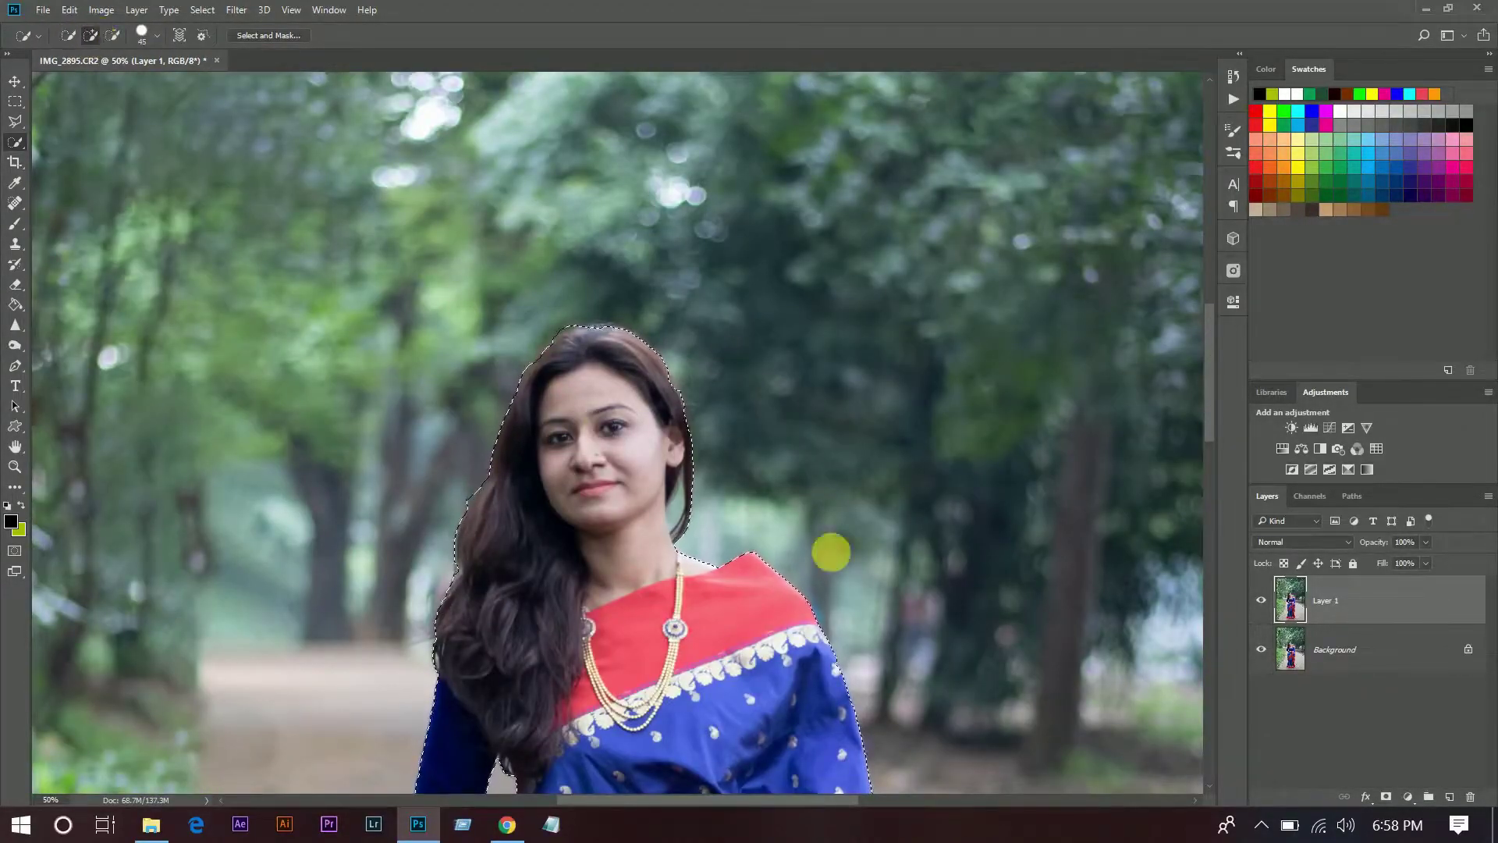
{"action": "scroll", "coordinate": [668, 477], "scroll_direction": "down", "scroll_amount": 3}
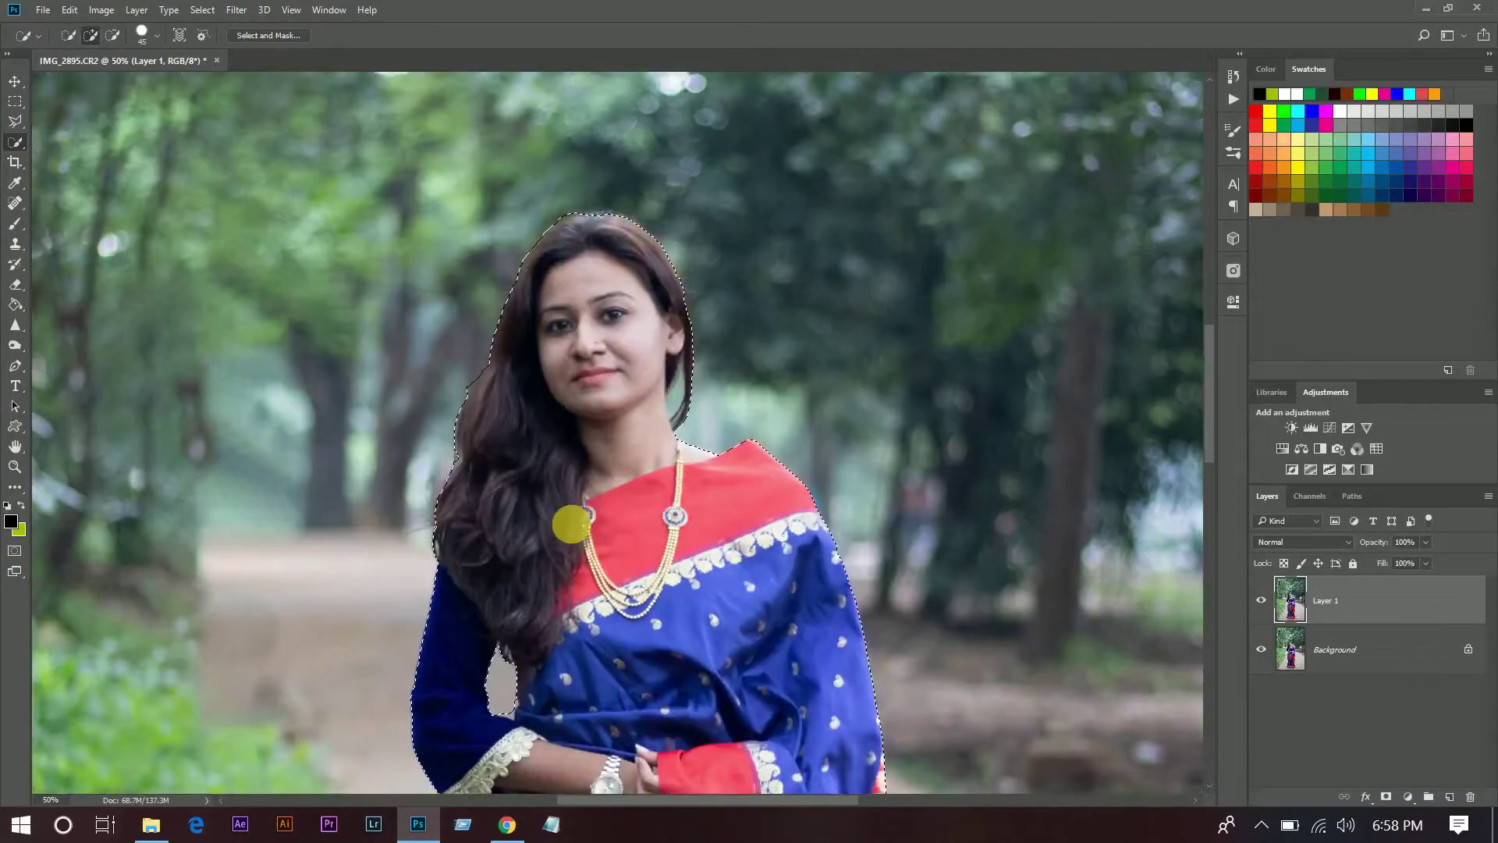
Step: Open Select and Mask and refine the mask edge around the earring
{"action": "left_click", "coordinate": [274, 37]}
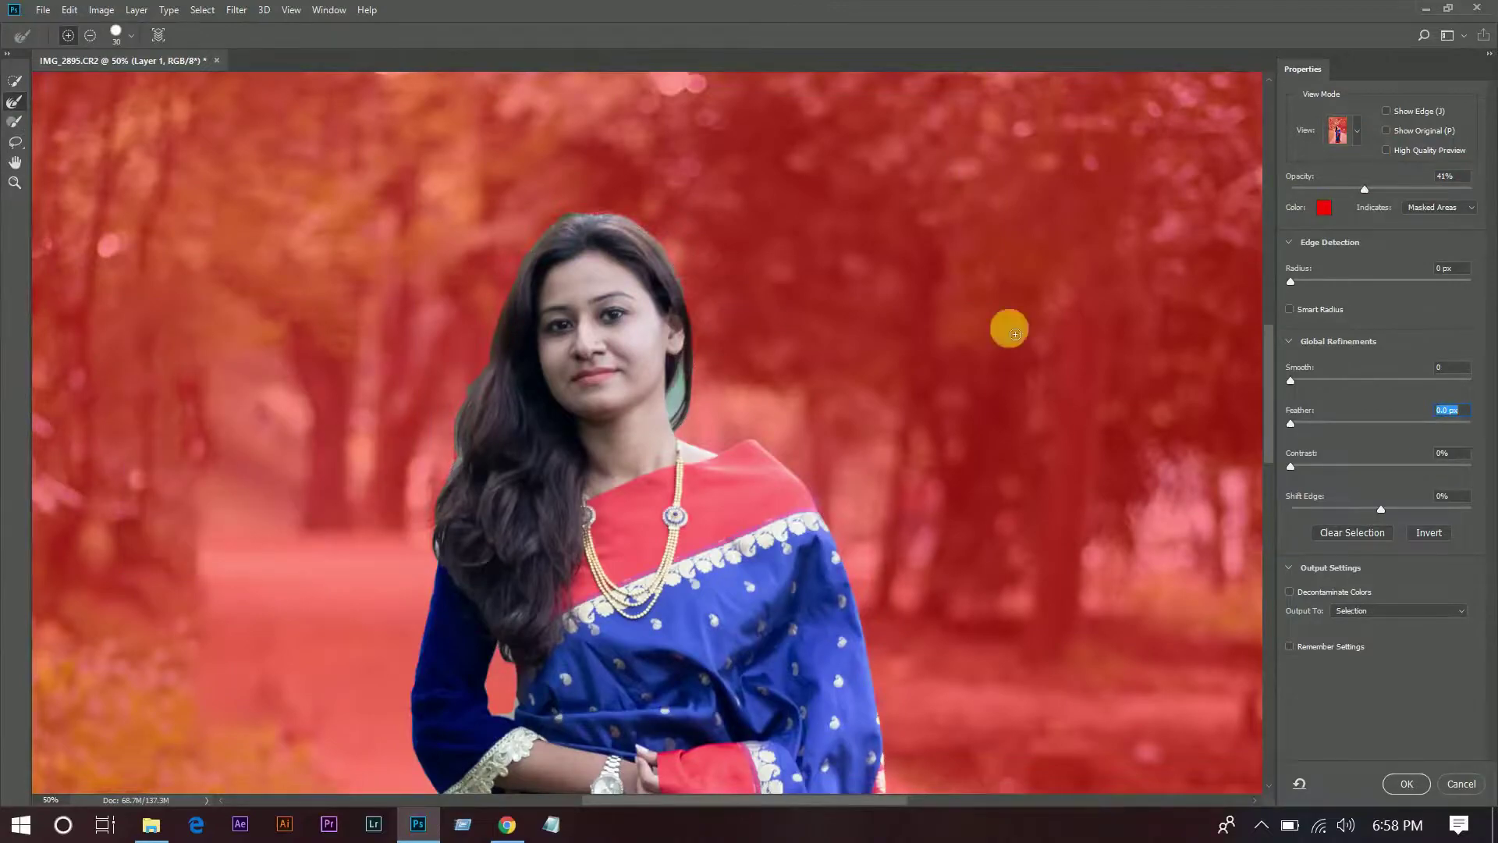
{"action": "left_click", "coordinate": [1347, 131]}
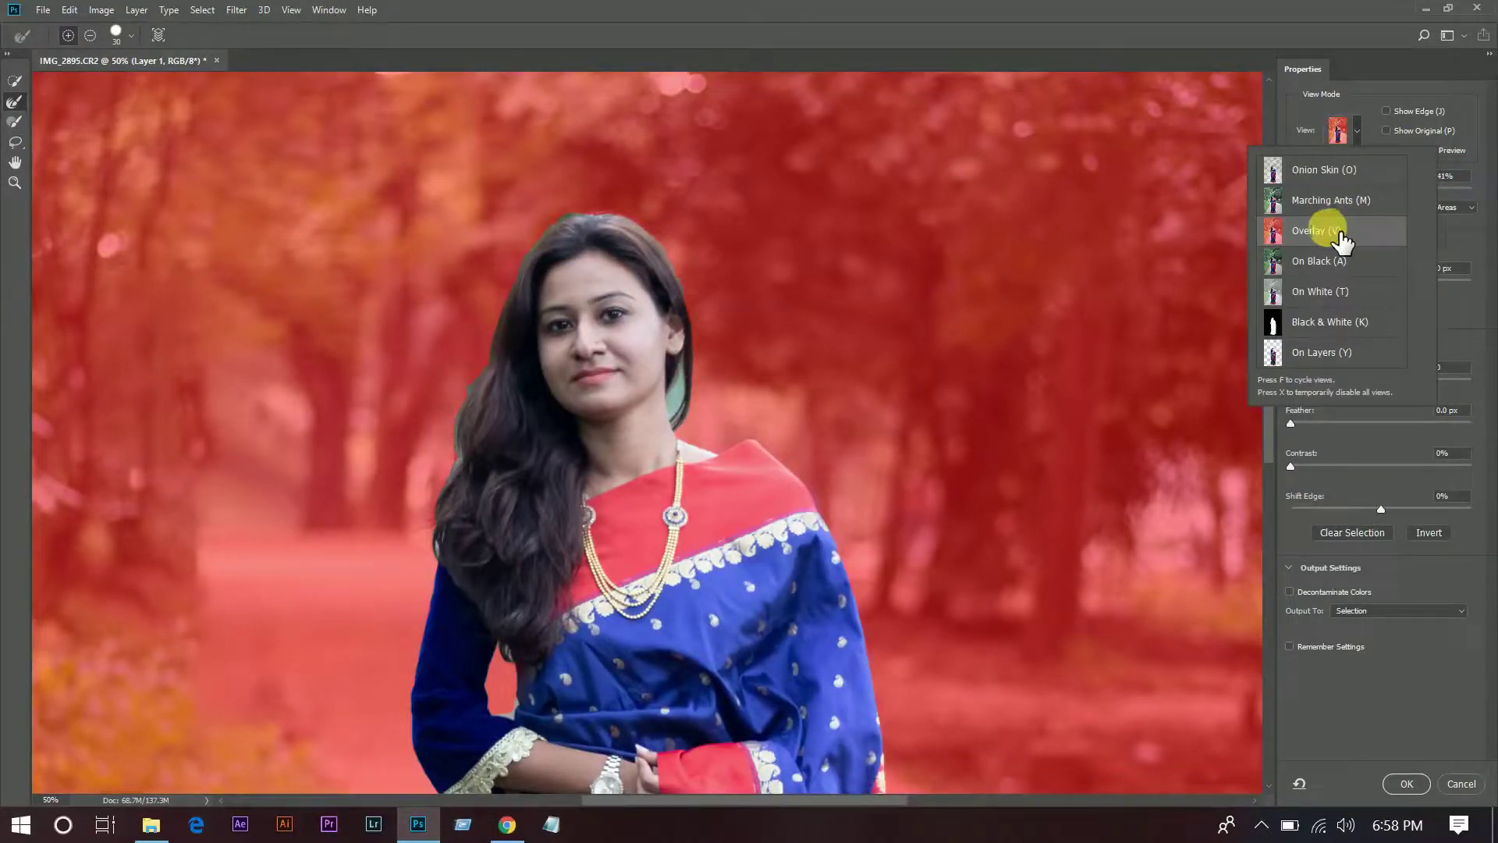
{"action": "left_click", "coordinate": [14, 102]}
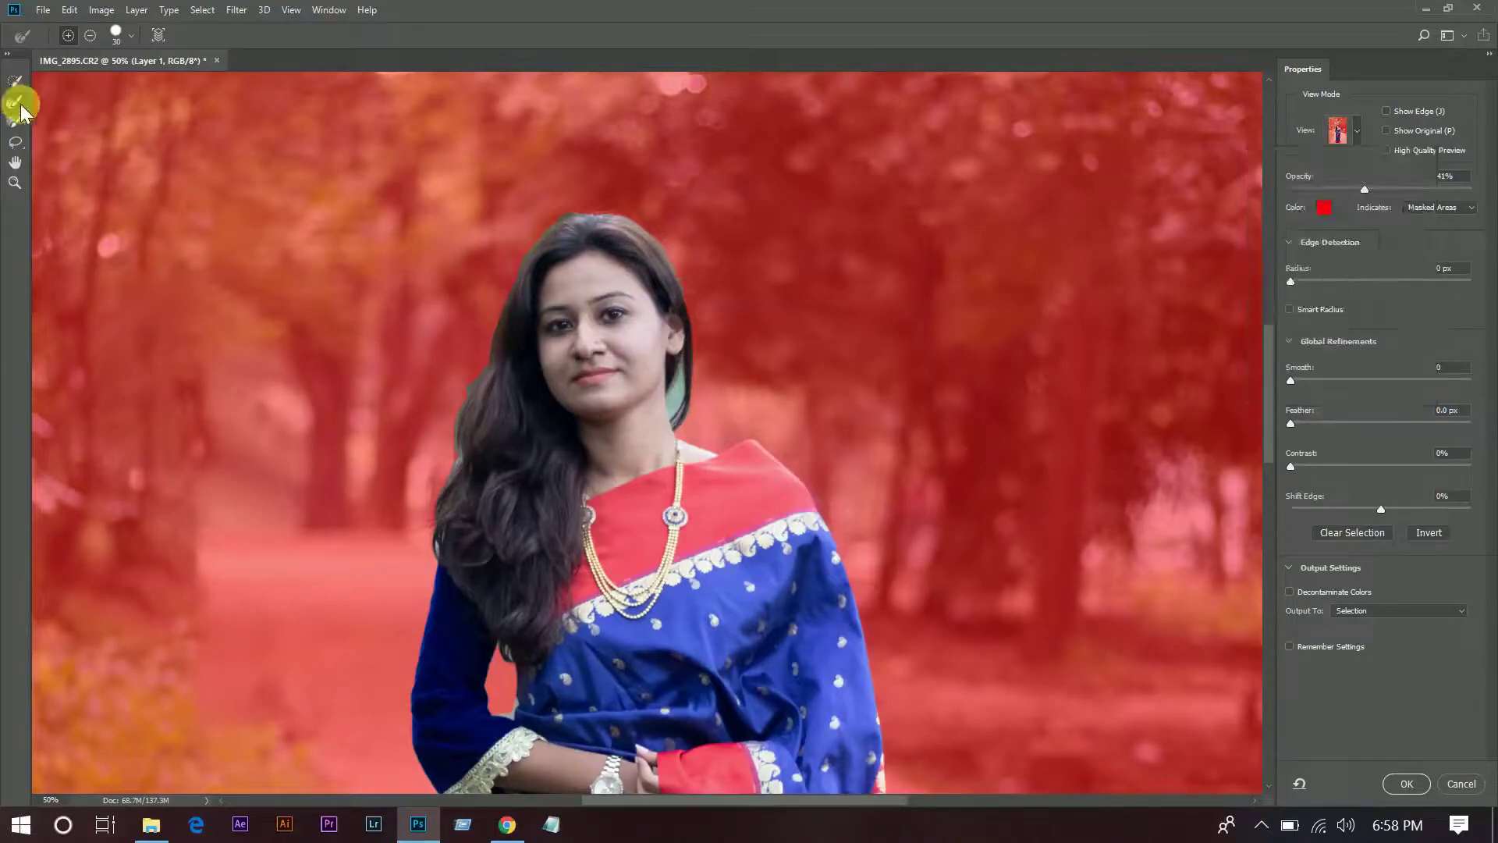
{"action": "key", "text": "bracketright"}
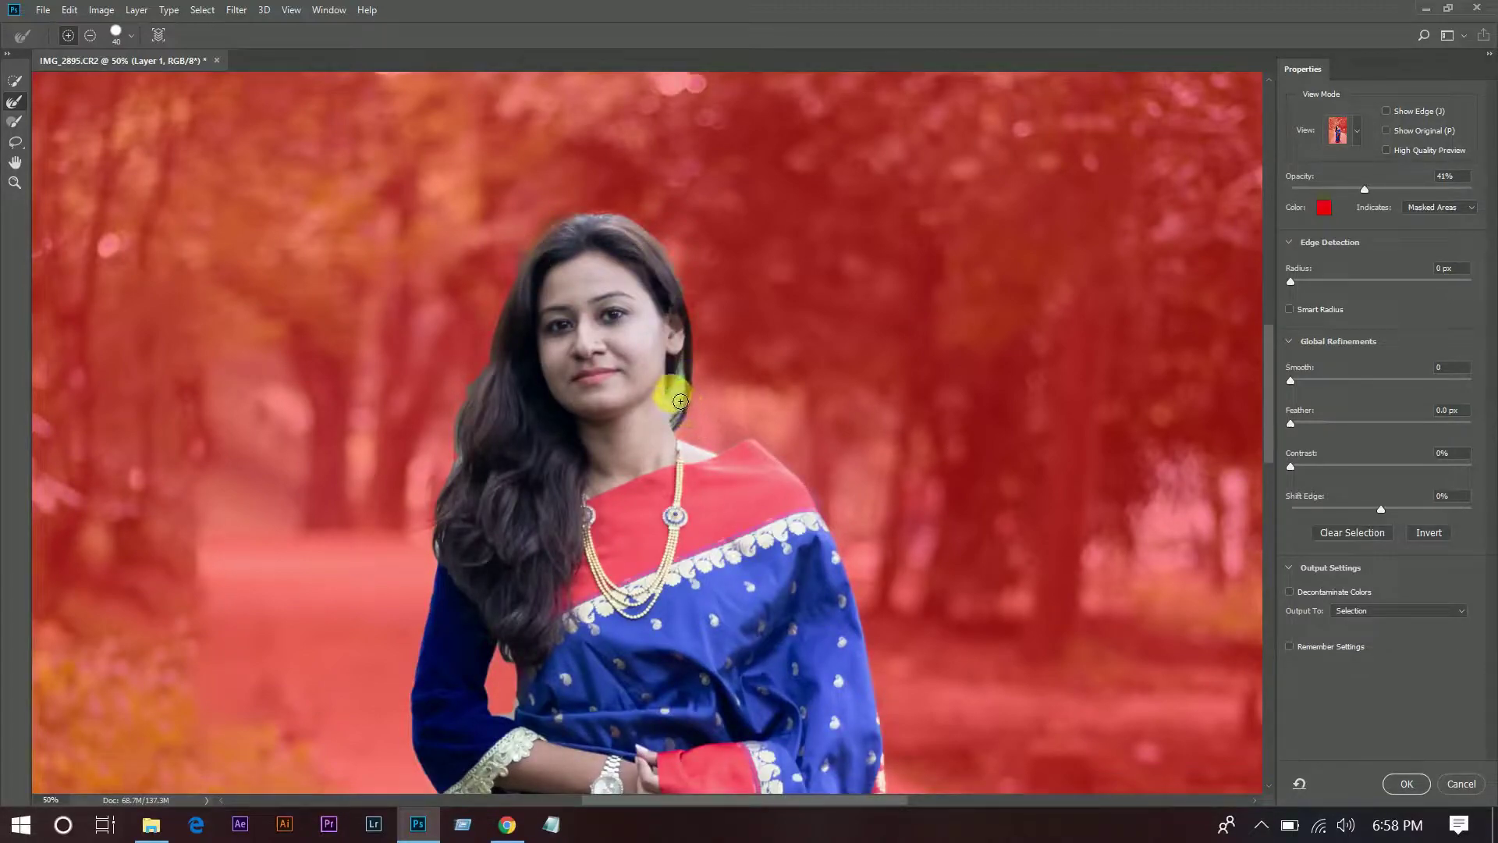
{"action": "left_click_drag", "start_coordinate": [687, 416], "coordinate": [689, 379]}
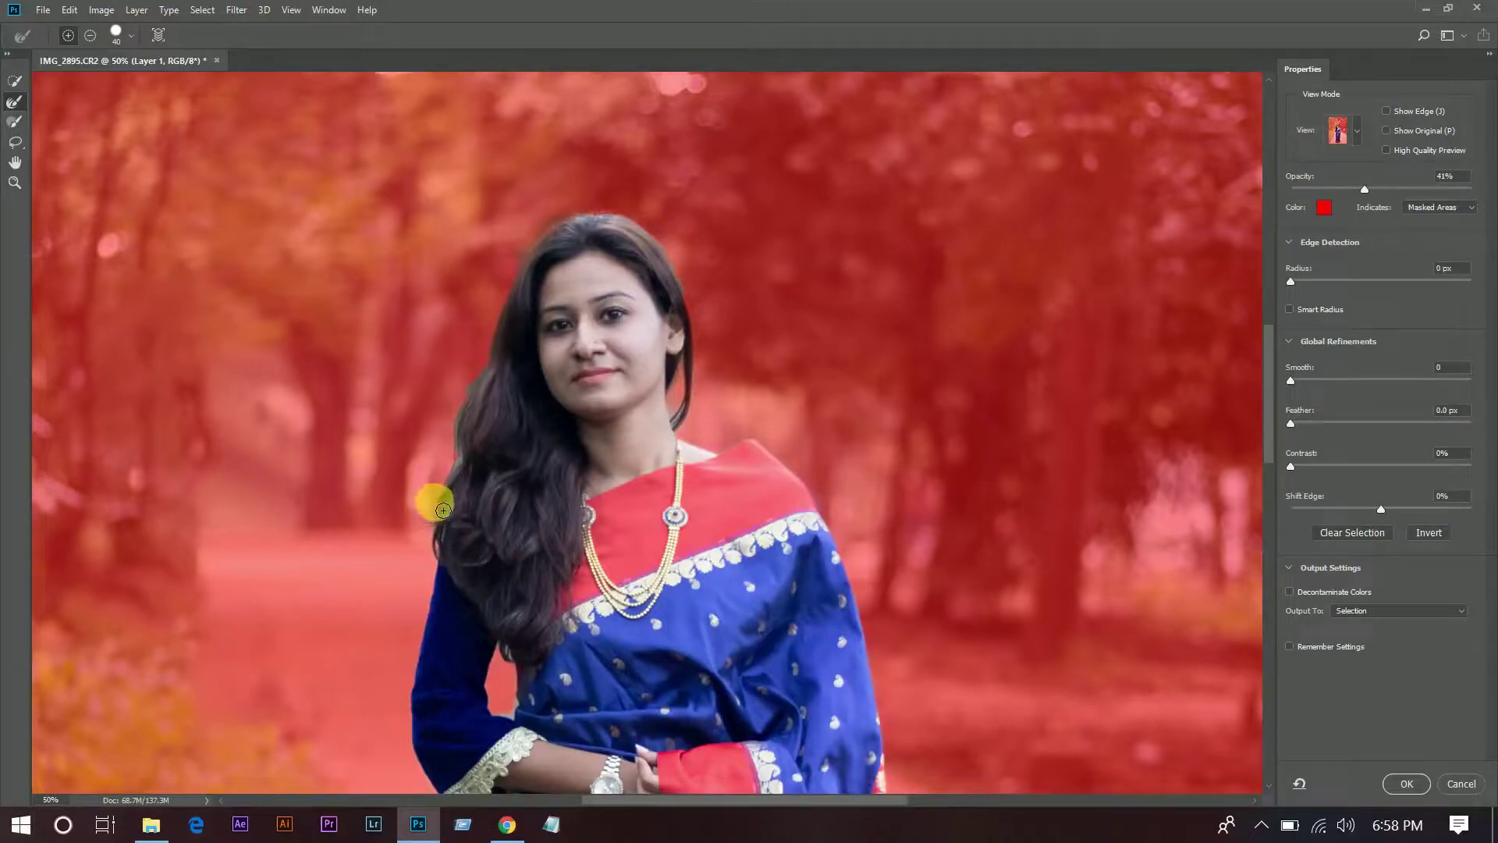
Step: Refine the hair and neck edges and set the overlay opacity to 100%
{"action": "scroll", "coordinate": [492, 702], "scroll_direction": "down", "scroll_amount": 2}
{"action": "left_click_drag", "start_coordinate": [490, 663], "coordinate": [515, 609]}
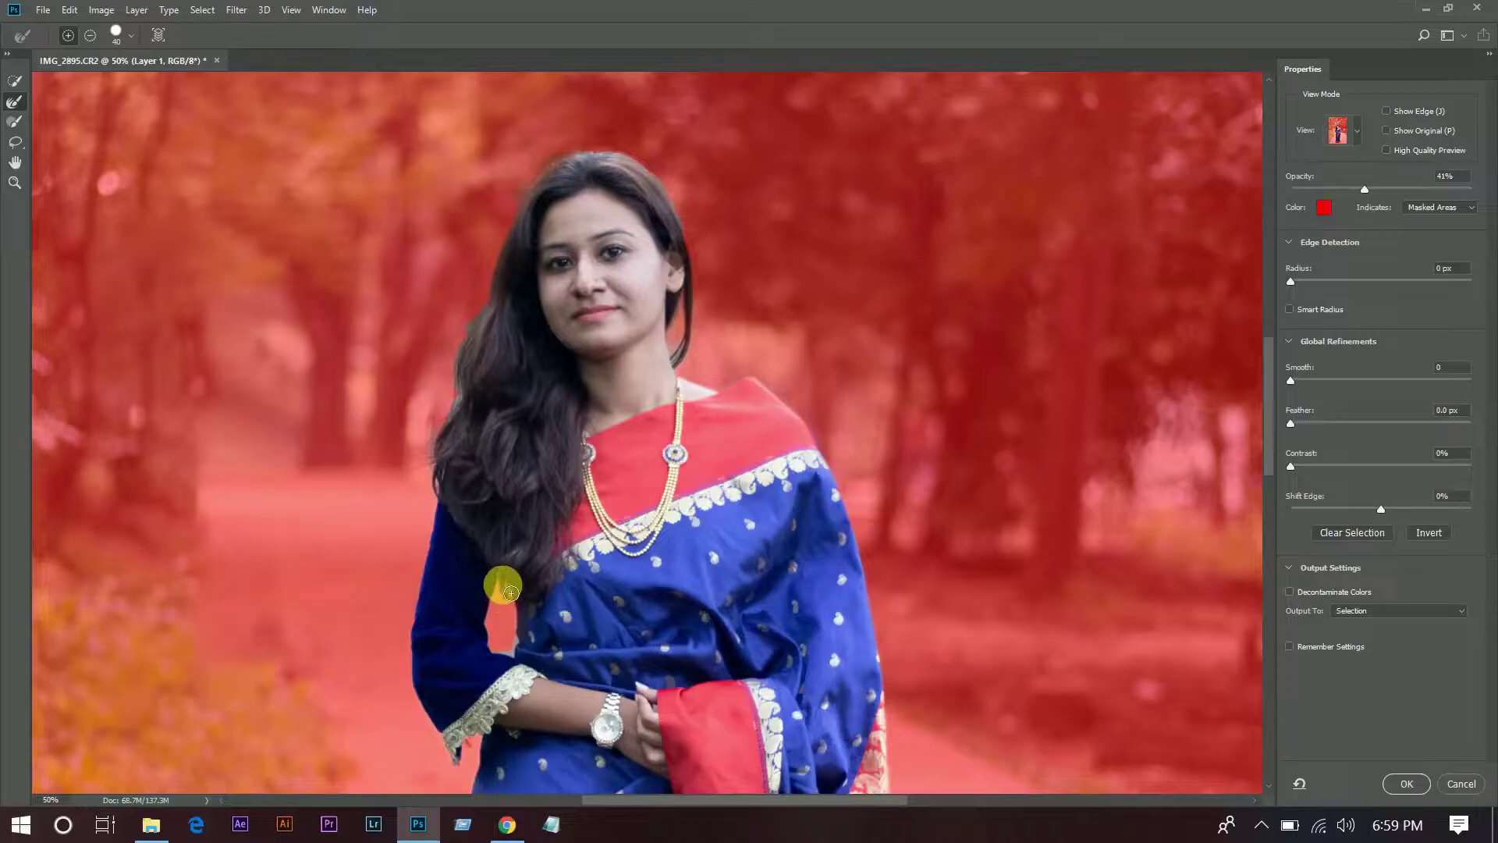
{"action": "scroll", "coordinate": [753, 379], "scroll_direction": "up", "scroll_amount": 2}
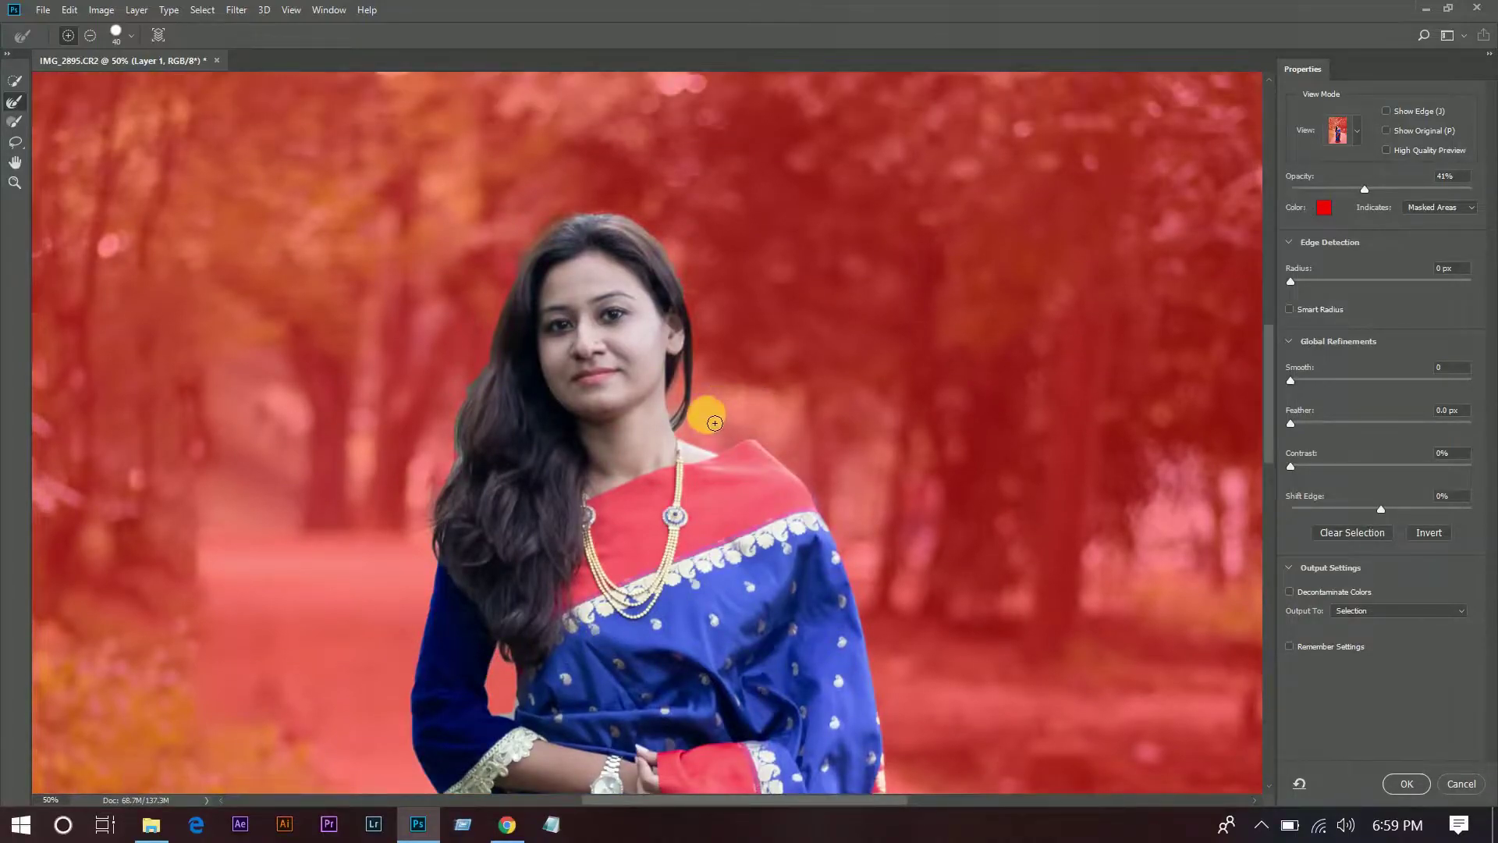
{"action": "mouse_move", "coordinate": [715, 423]}
{"action": "left_mouse_down"}
{"action": "mouse_move", "coordinate": [688, 425]}
{"action": "mouse_move", "coordinate": [679, 251]}
{"action": "mouse_move", "coordinate": [633, 205]}
{"action": "left_mouse_up"}
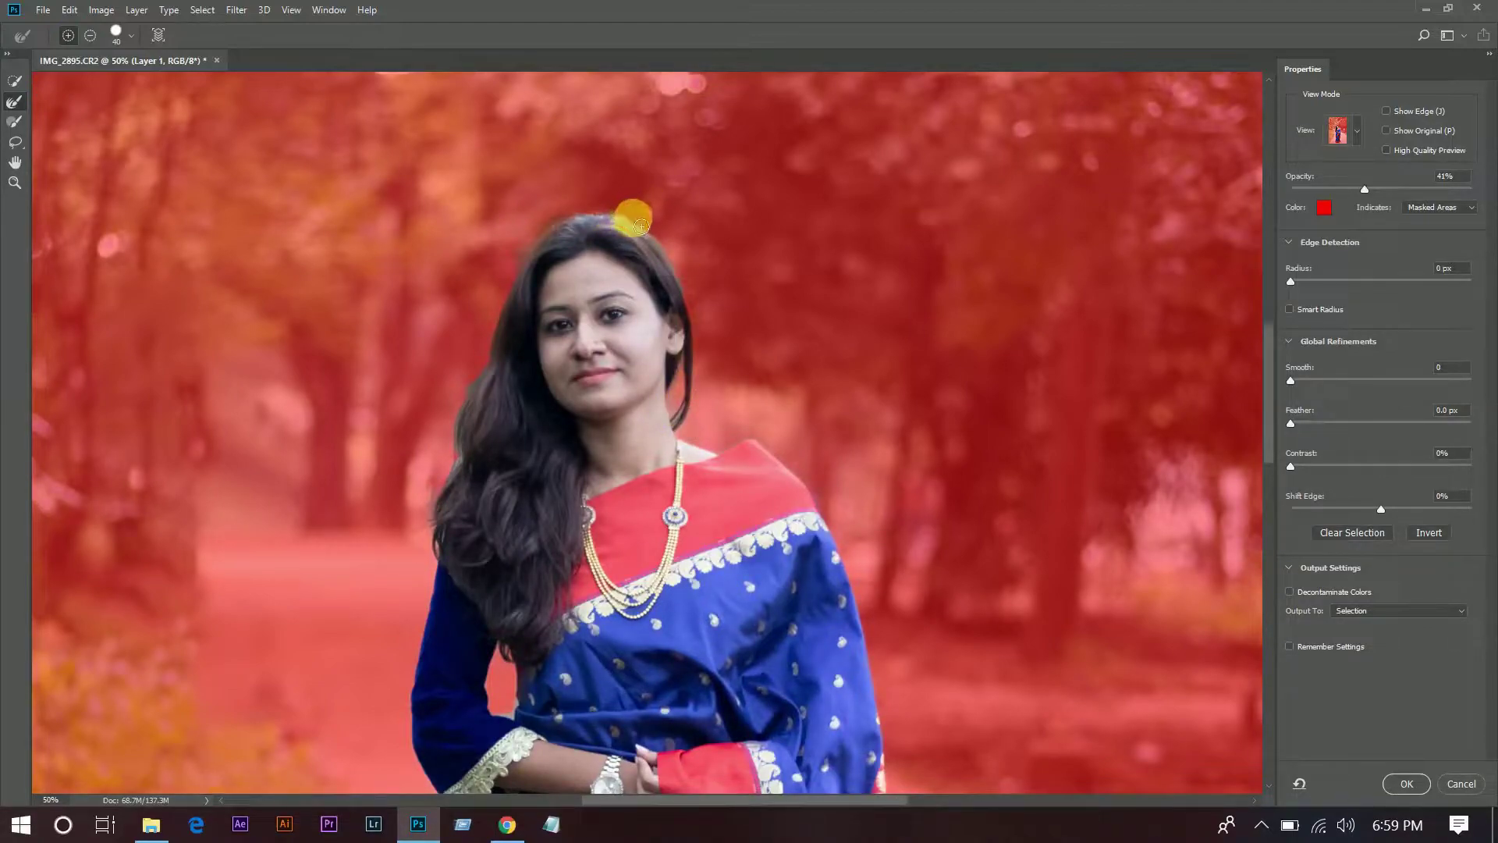
{"action": "left_click_drag", "start_coordinate": [652, 233], "coordinate": [685, 275]}
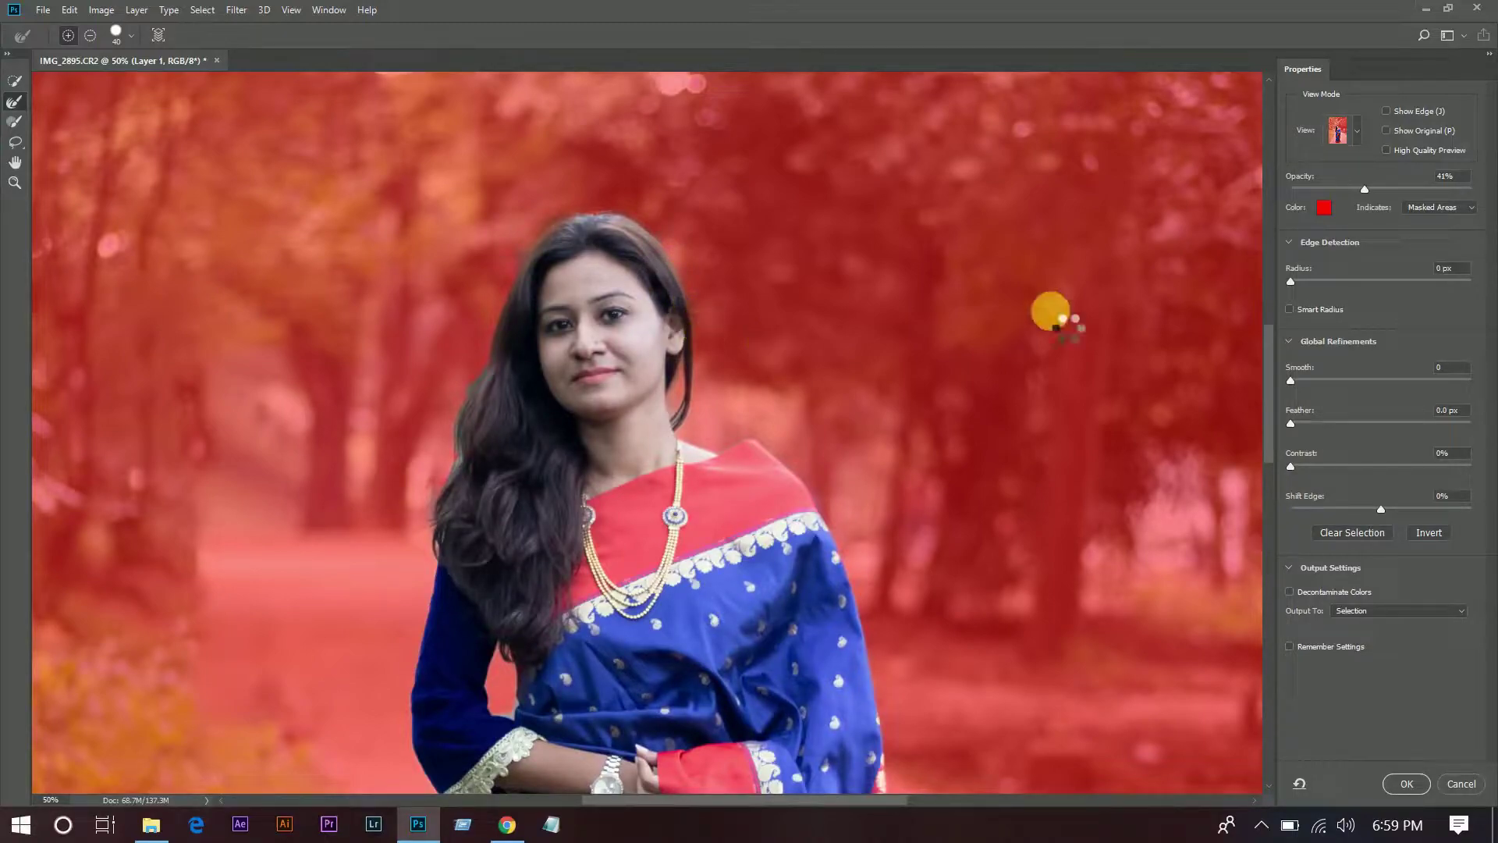
{"action": "left_click_drag", "start_coordinate": [1399, 189], "coordinate": [1491, 196]}
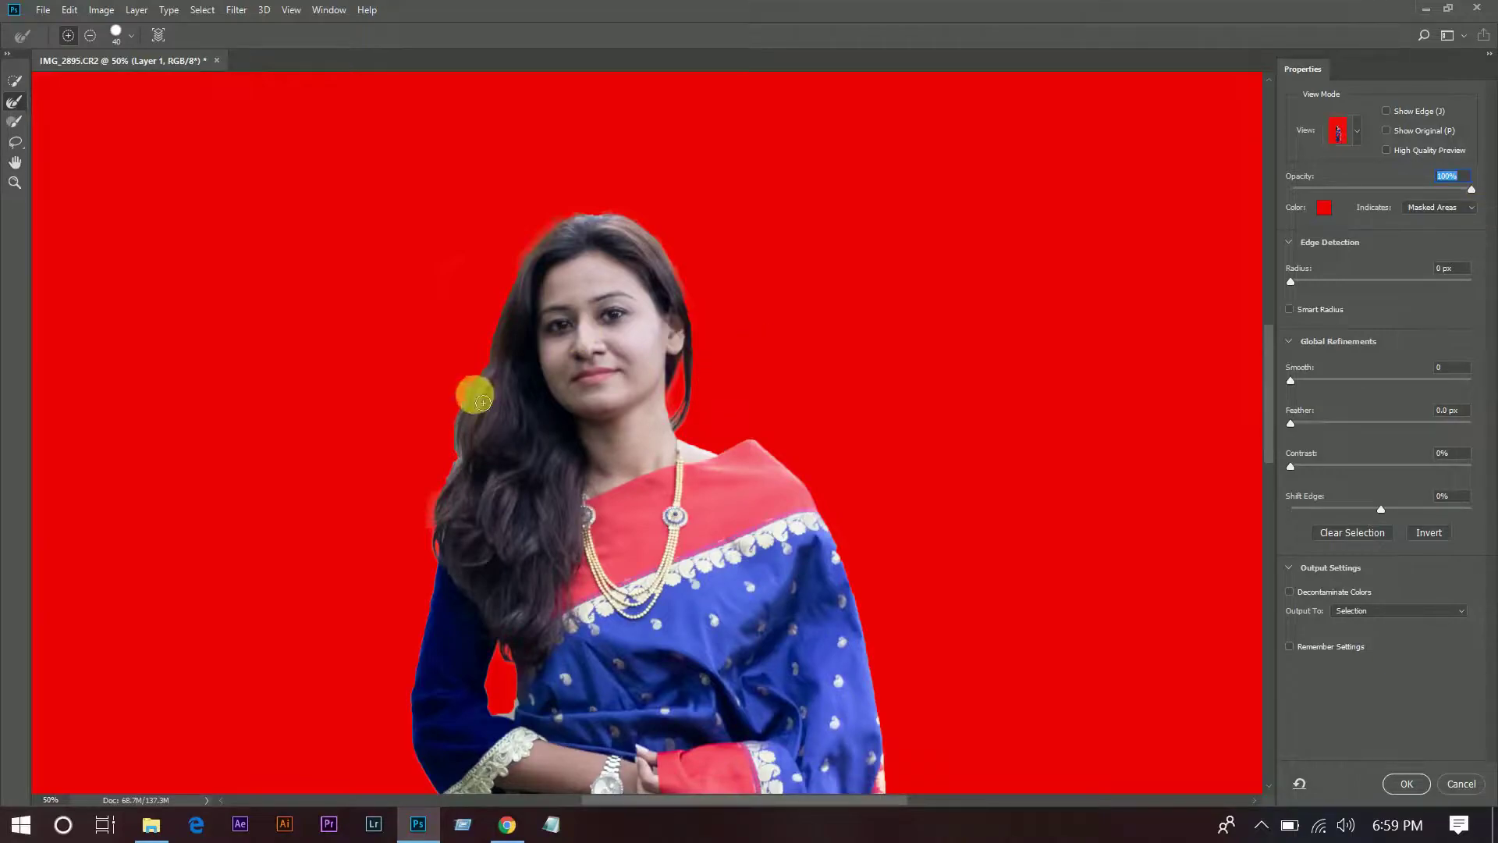
Step: Refine the left hair edge and neck strand, with Shift Edge -24% and Contrast 16%
{"action": "mouse_move", "coordinate": [472, 395]}
{"action": "left_mouse_down"}
{"action": "mouse_move", "coordinate": [465, 379]}
{"action": "mouse_move", "coordinate": [475, 400]}
{"action": "mouse_move", "coordinate": [485, 380]}
{"action": "mouse_move", "coordinate": [459, 412]}
{"action": "mouse_move", "coordinate": [462, 456]}
{"action": "left_mouse_up"}
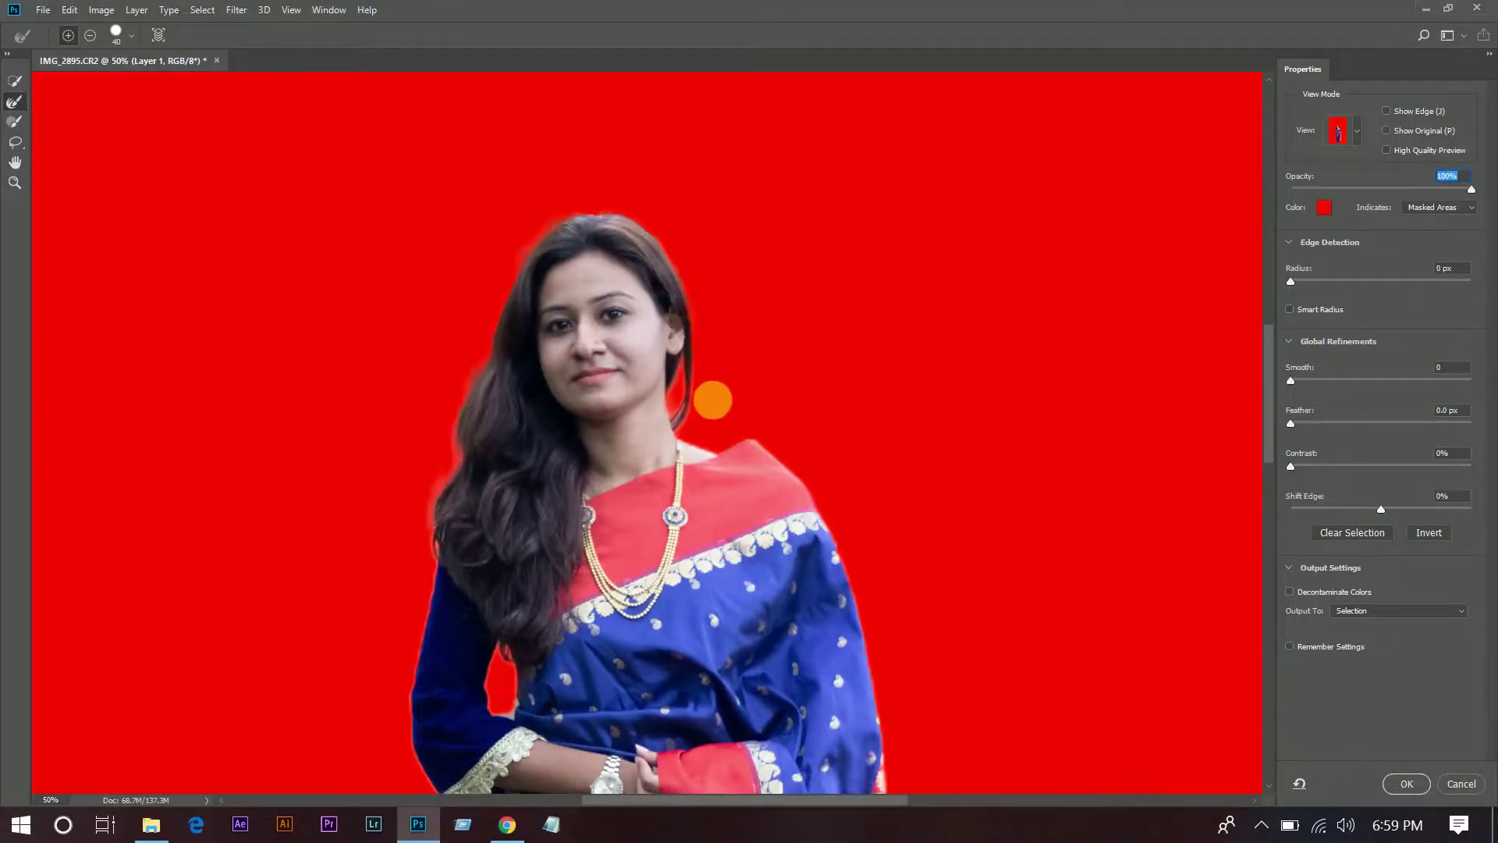
{"action": "left_click_drag", "start_coordinate": [712, 400], "coordinate": [687, 428]}
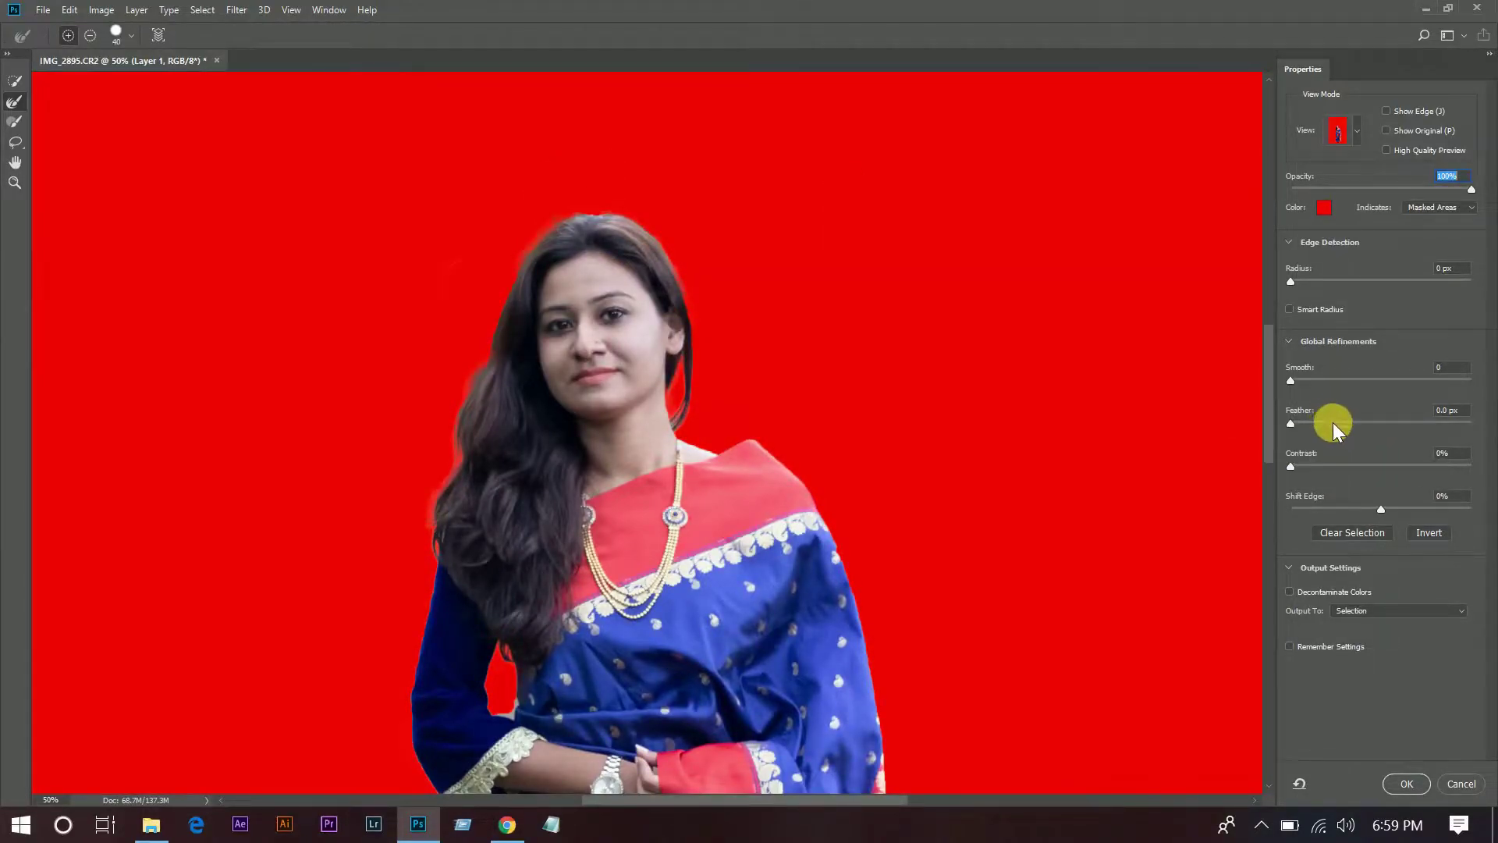
{"action": "left_click", "coordinate": [1356, 507]}
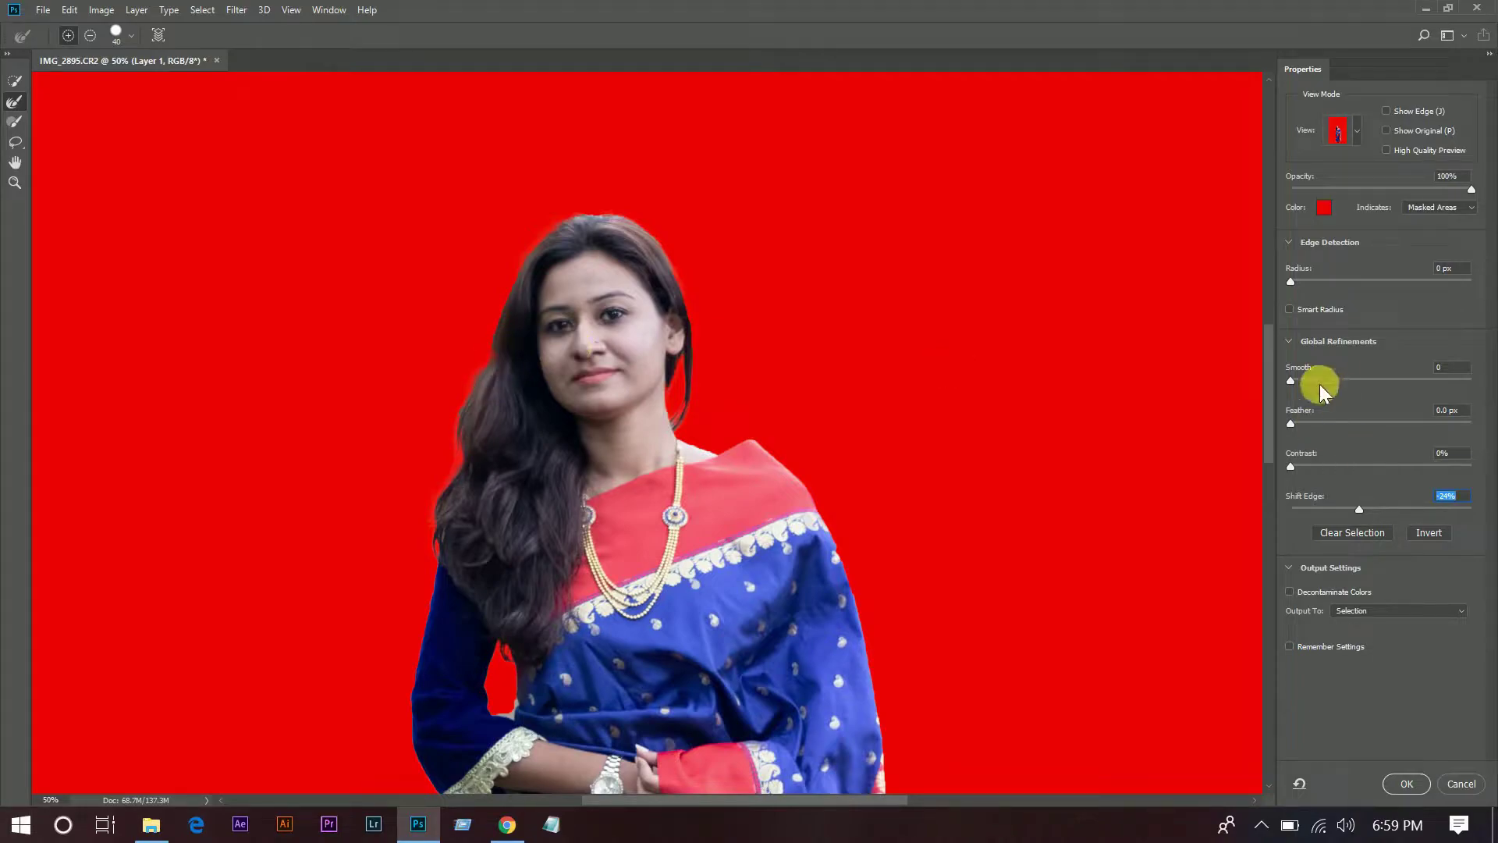
{"action": "left_click", "coordinate": [1319, 466]}
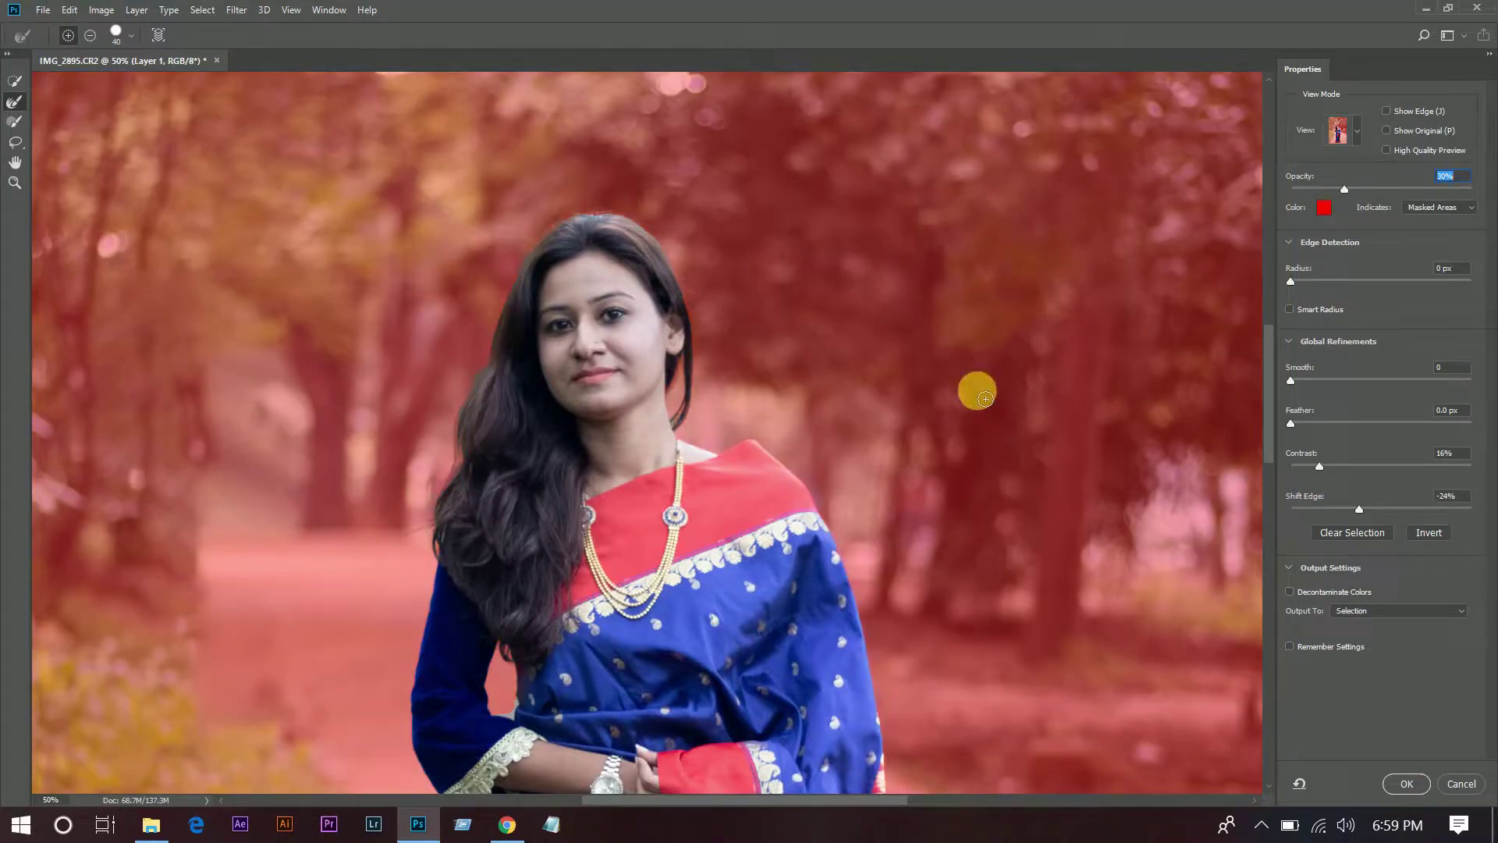
Step: Output the selection as a New Layer with Layer Mask, creating Layer 1 copy
{"action": "key", "text": "ctrl+0"}
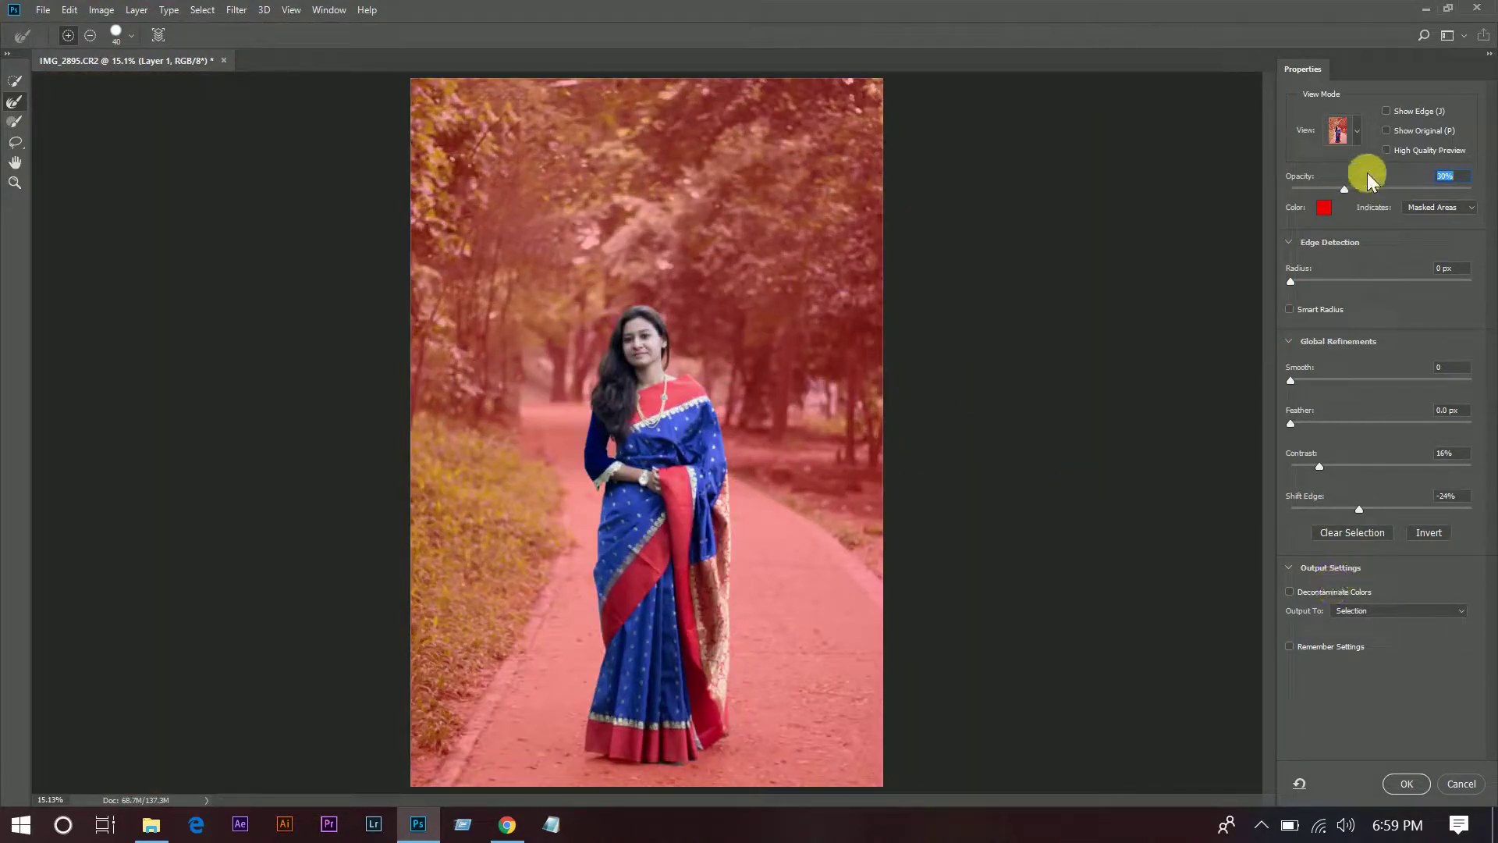
{"action": "left_click", "coordinate": [1390, 609]}
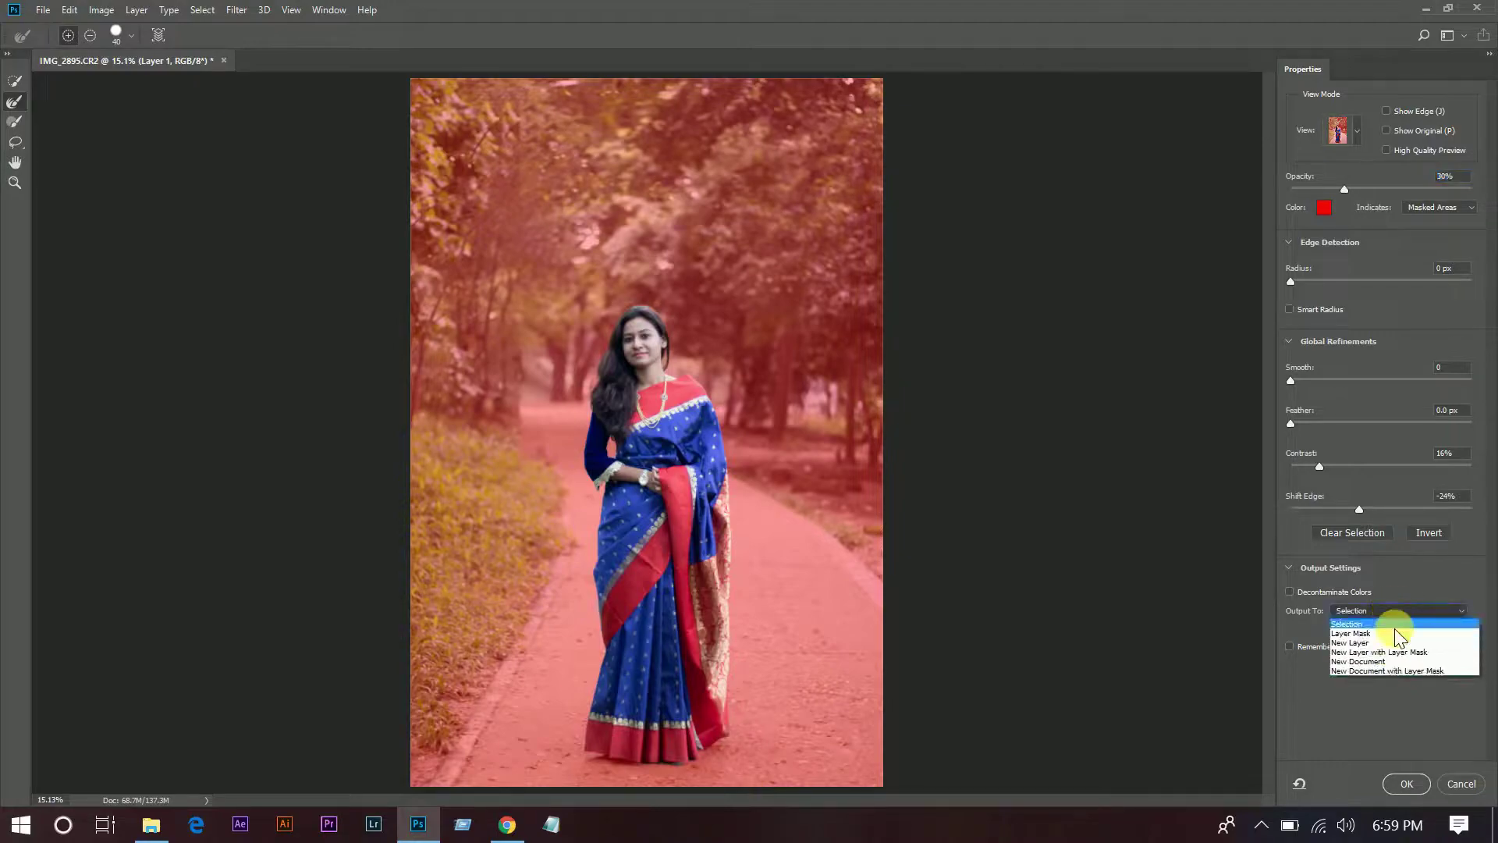
{"action": "left_click", "coordinate": [1407, 653]}
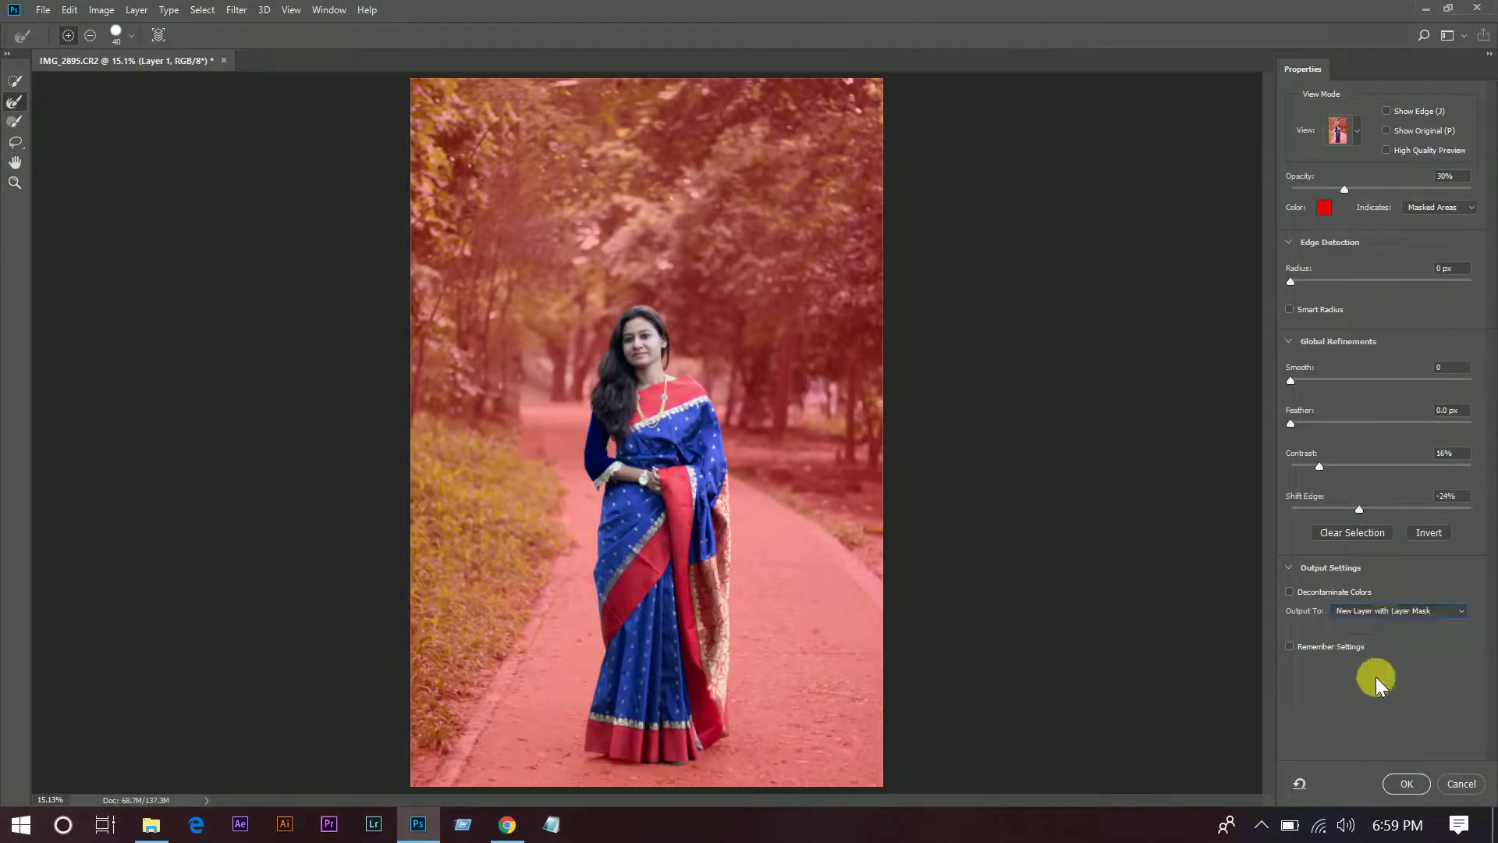
{"action": "left_click", "coordinate": [1394, 782]}
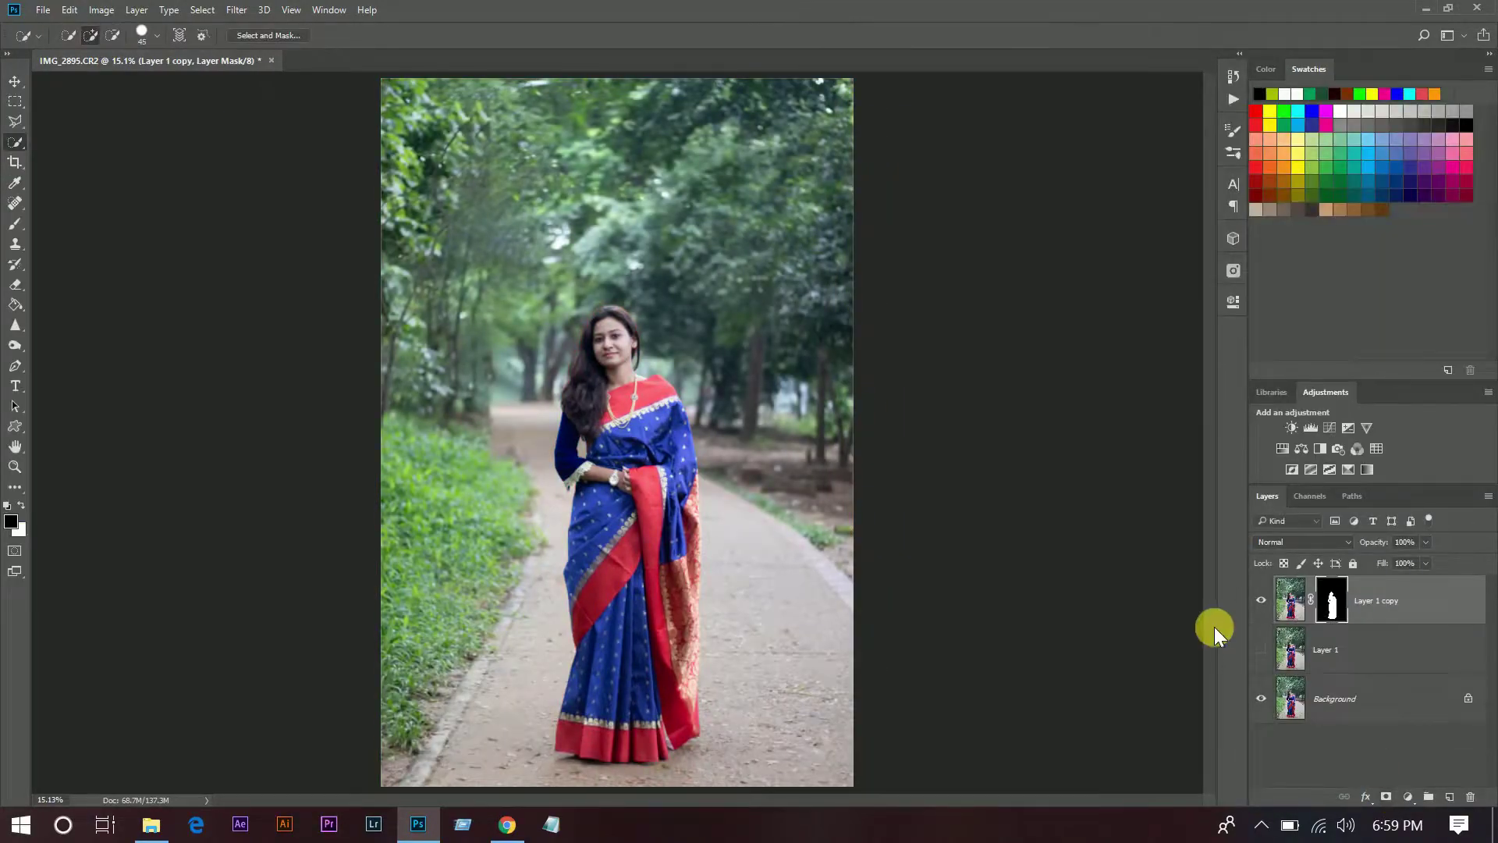
Step: Hide Layer 1 and Background to inspect the cut-out, then show Layer 1 again
{"action": "left_click", "coordinate": [1261, 649]}
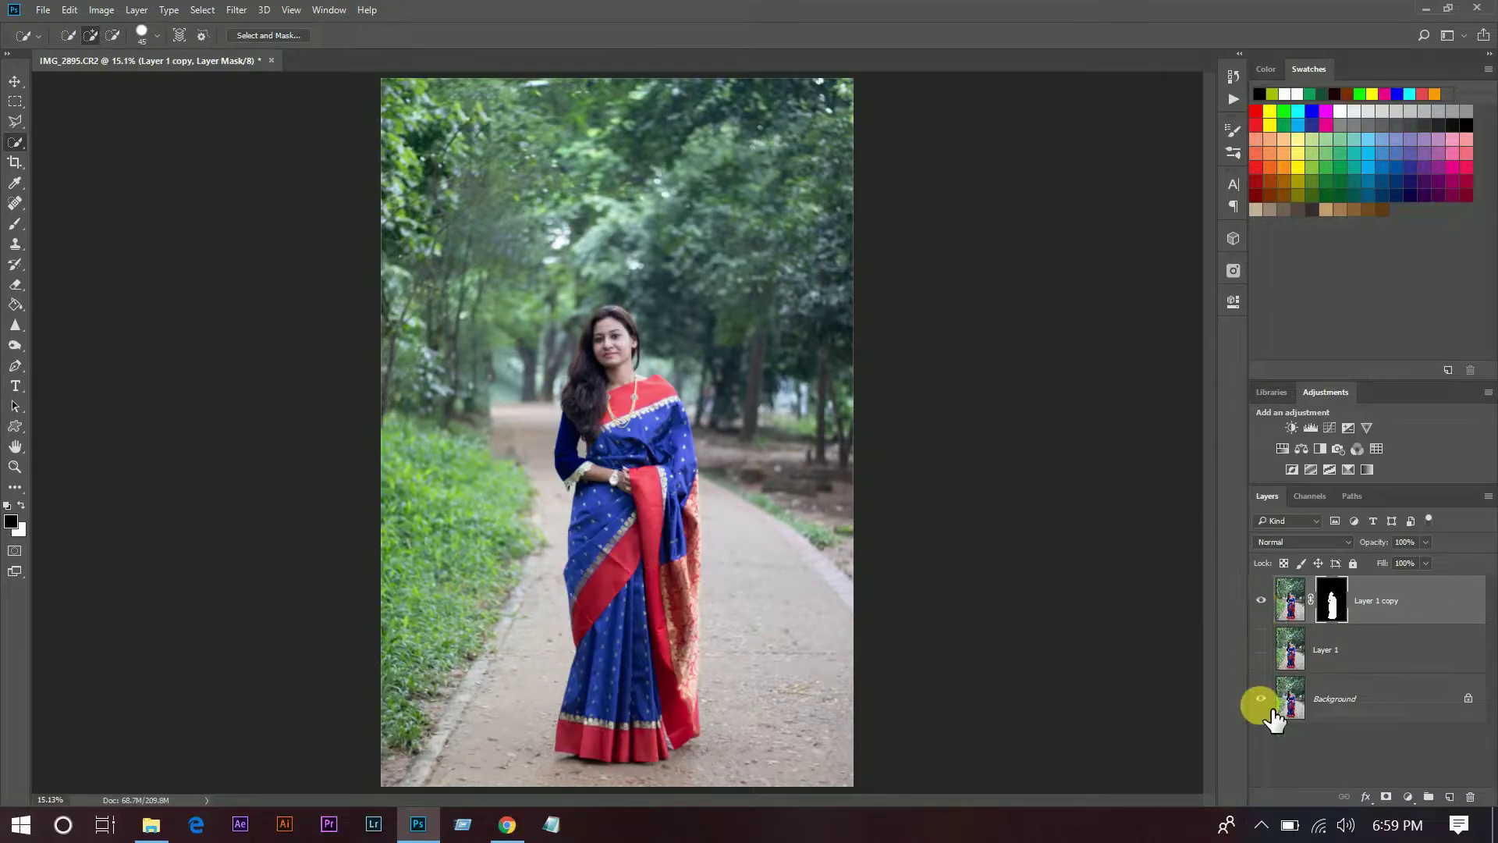
{"action": "left_click", "coordinate": [1261, 699]}
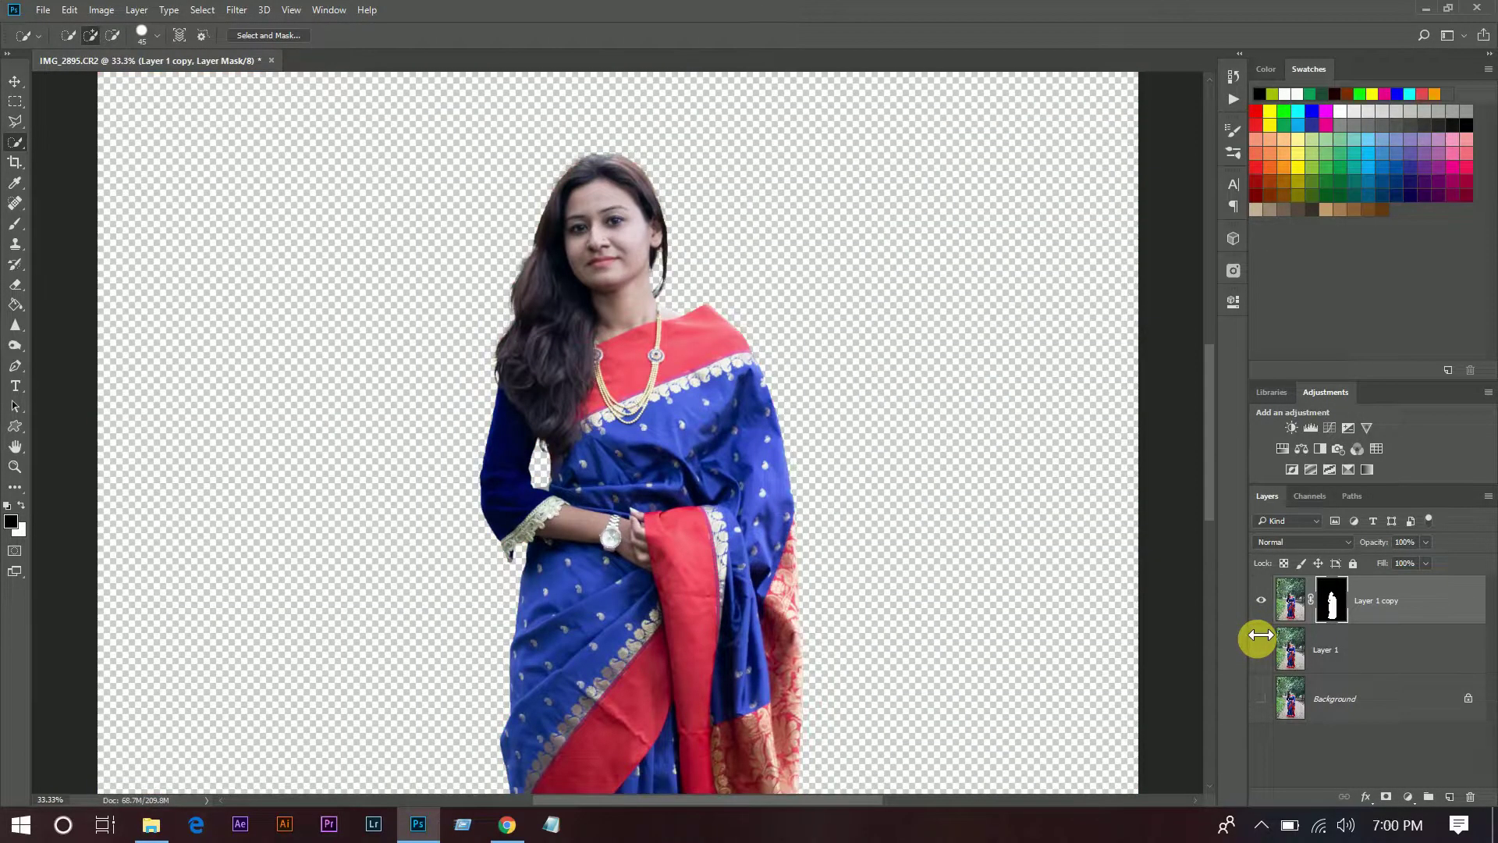
{"action": "key", "text": "ctrl+0"}
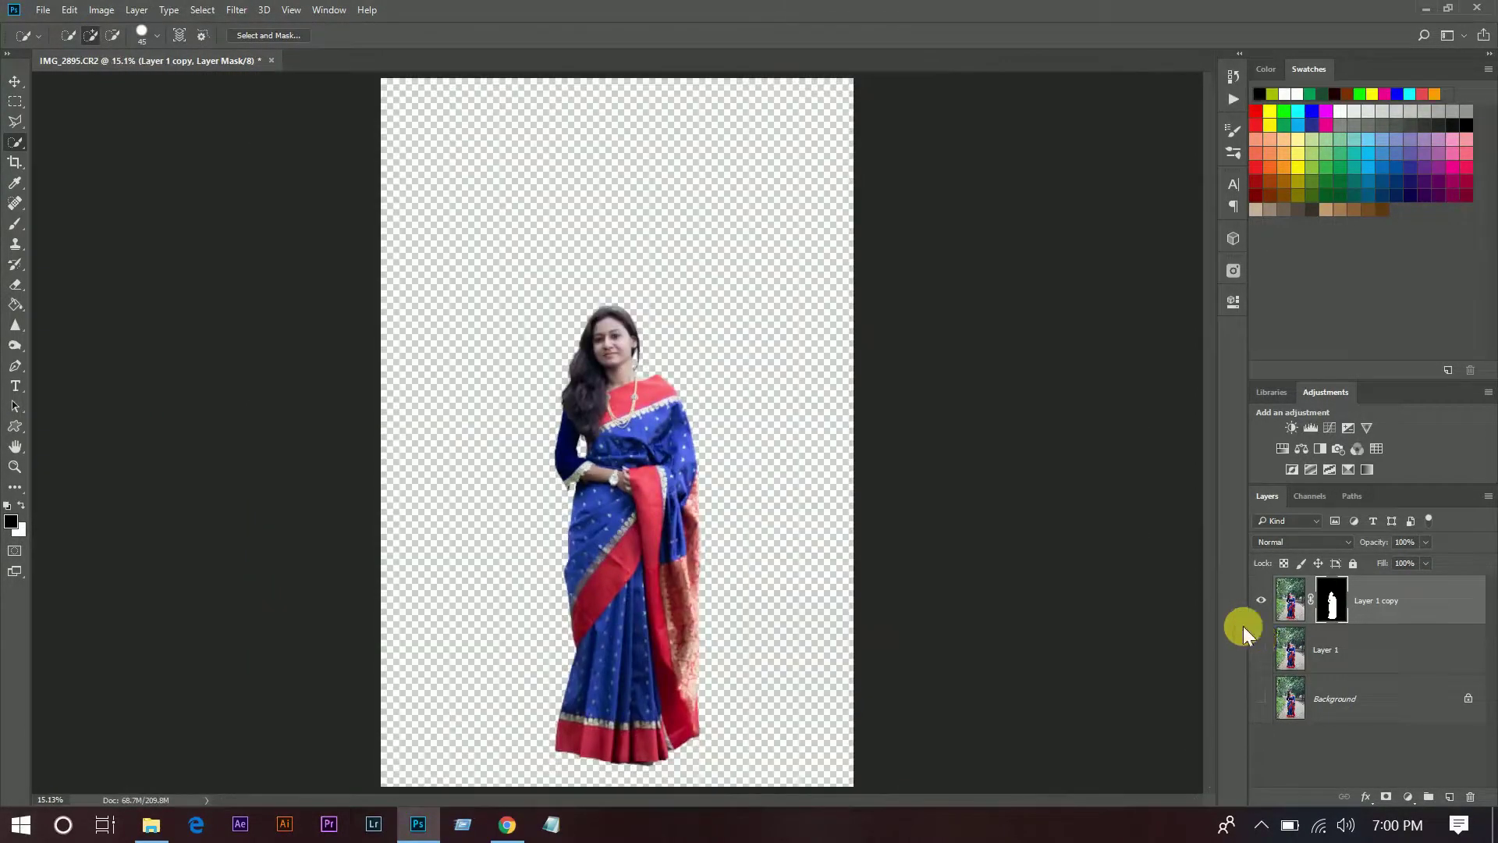
{"action": "left_click", "coordinate": [1261, 650]}
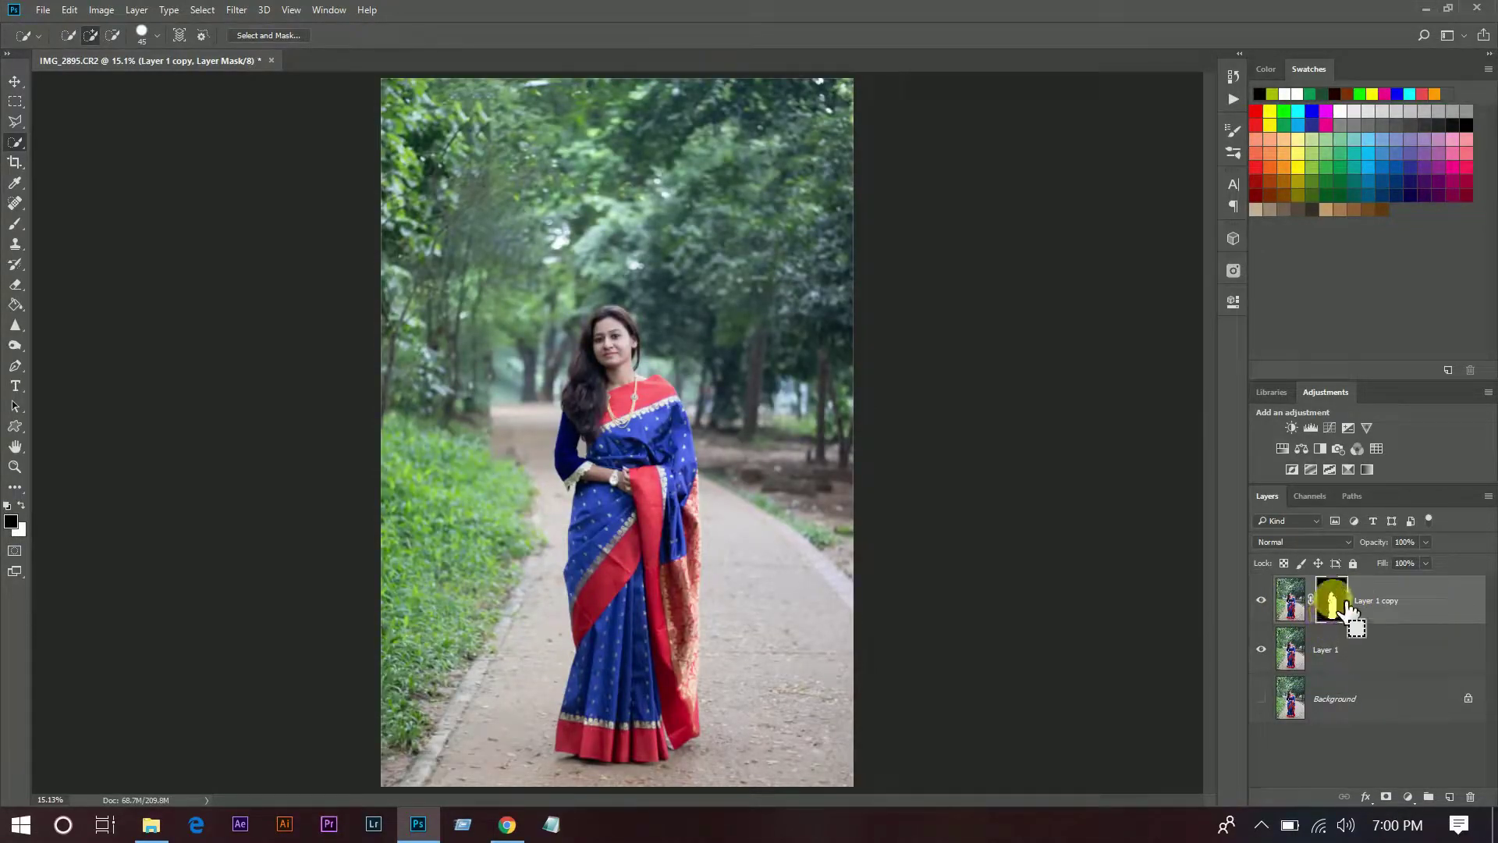
Step: Load the woman's mask as a selection and Content-Aware fill it on Layer 1
{"action": "left_click", "coordinate": [1347, 606], "text": "ctrl"}
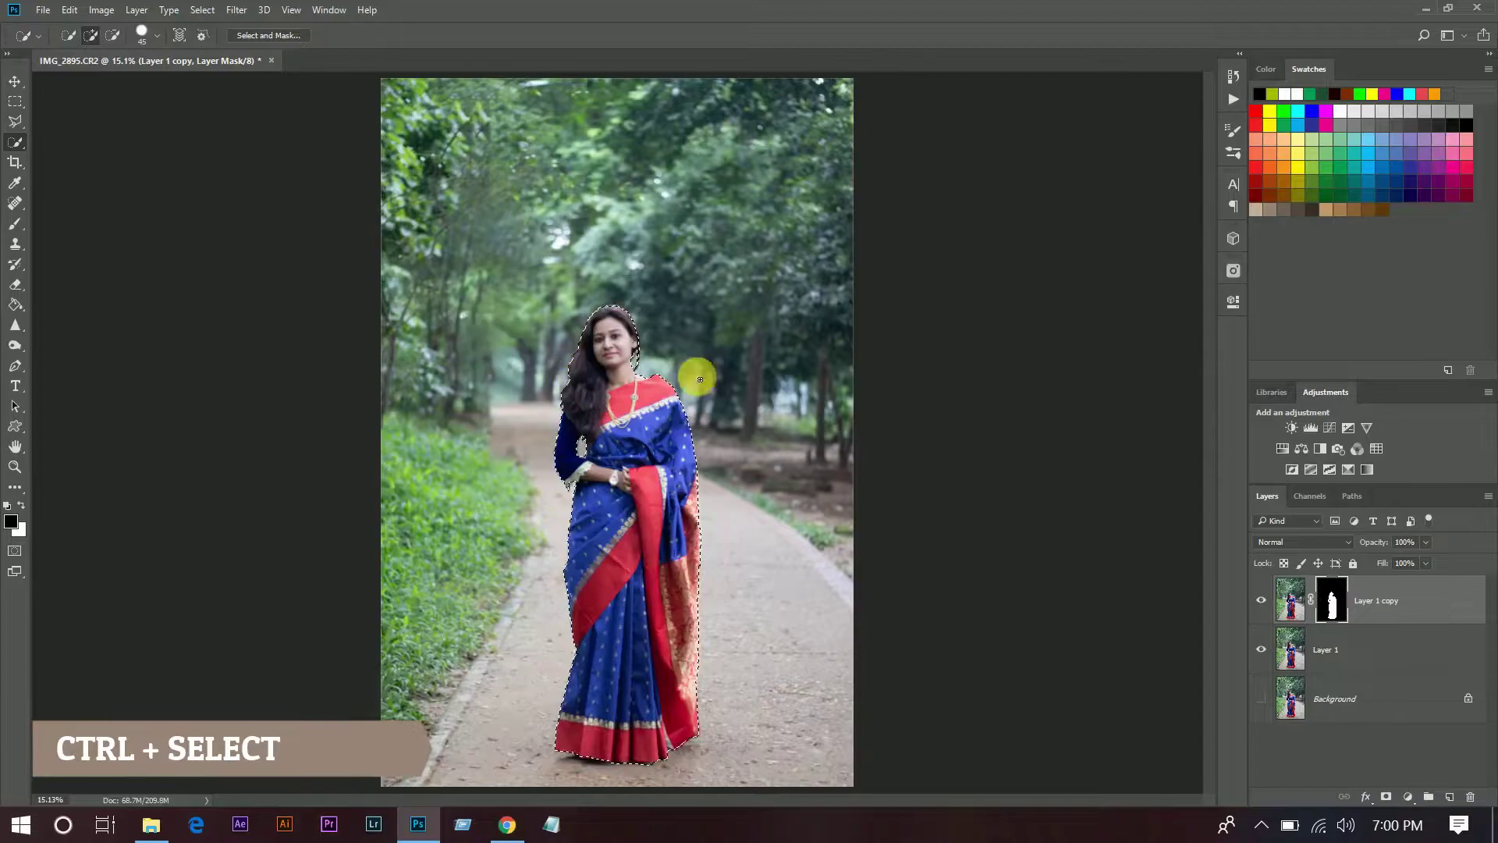
{"action": "left_click", "coordinate": [1393, 665]}
{"action": "left_click", "coordinate": [1261, 601]}
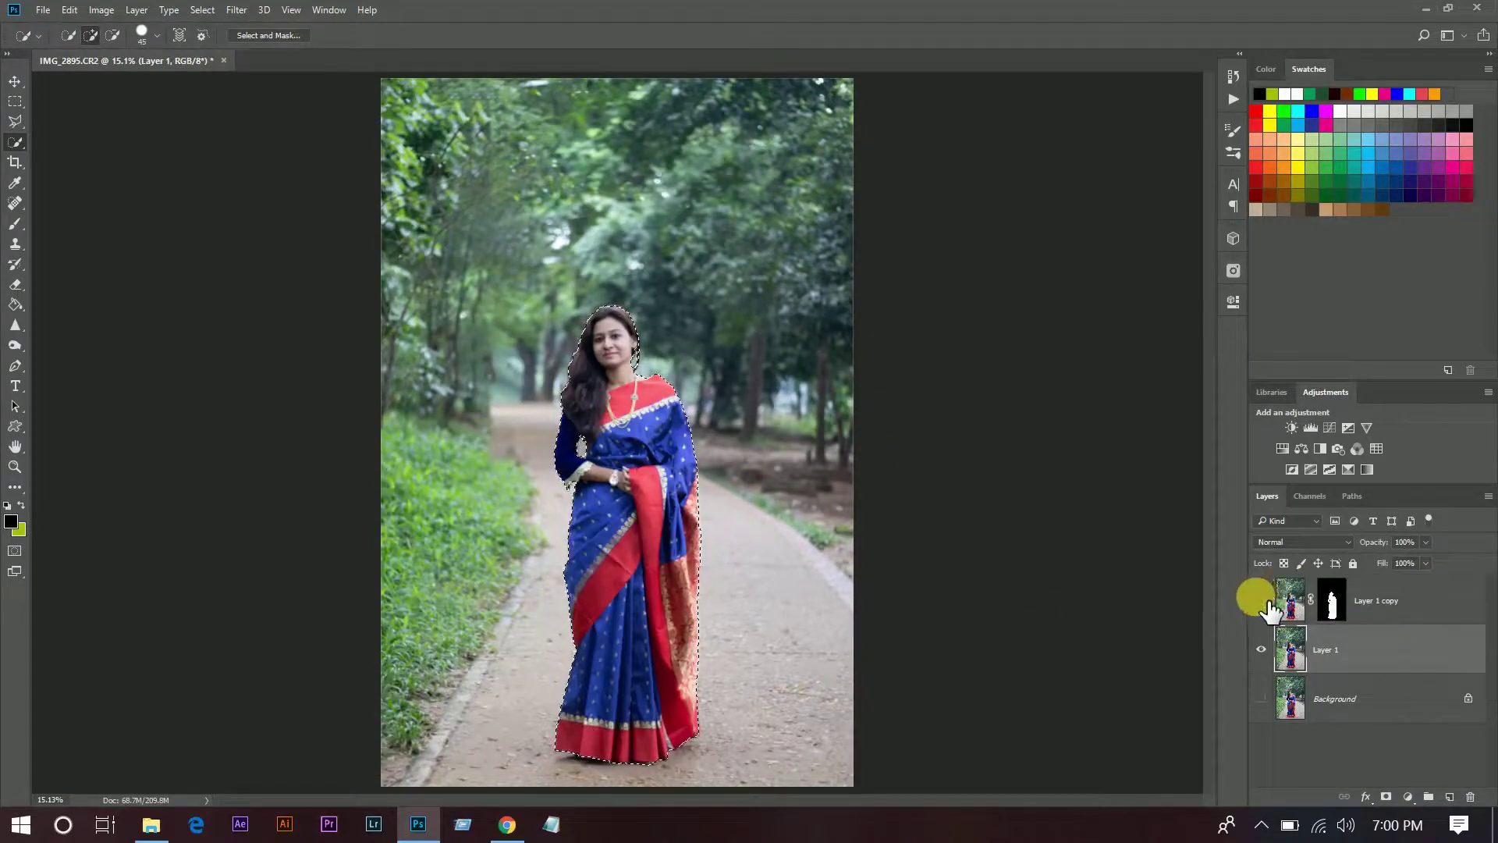
{"action": "right_click", "coordinate": [641, 410]}
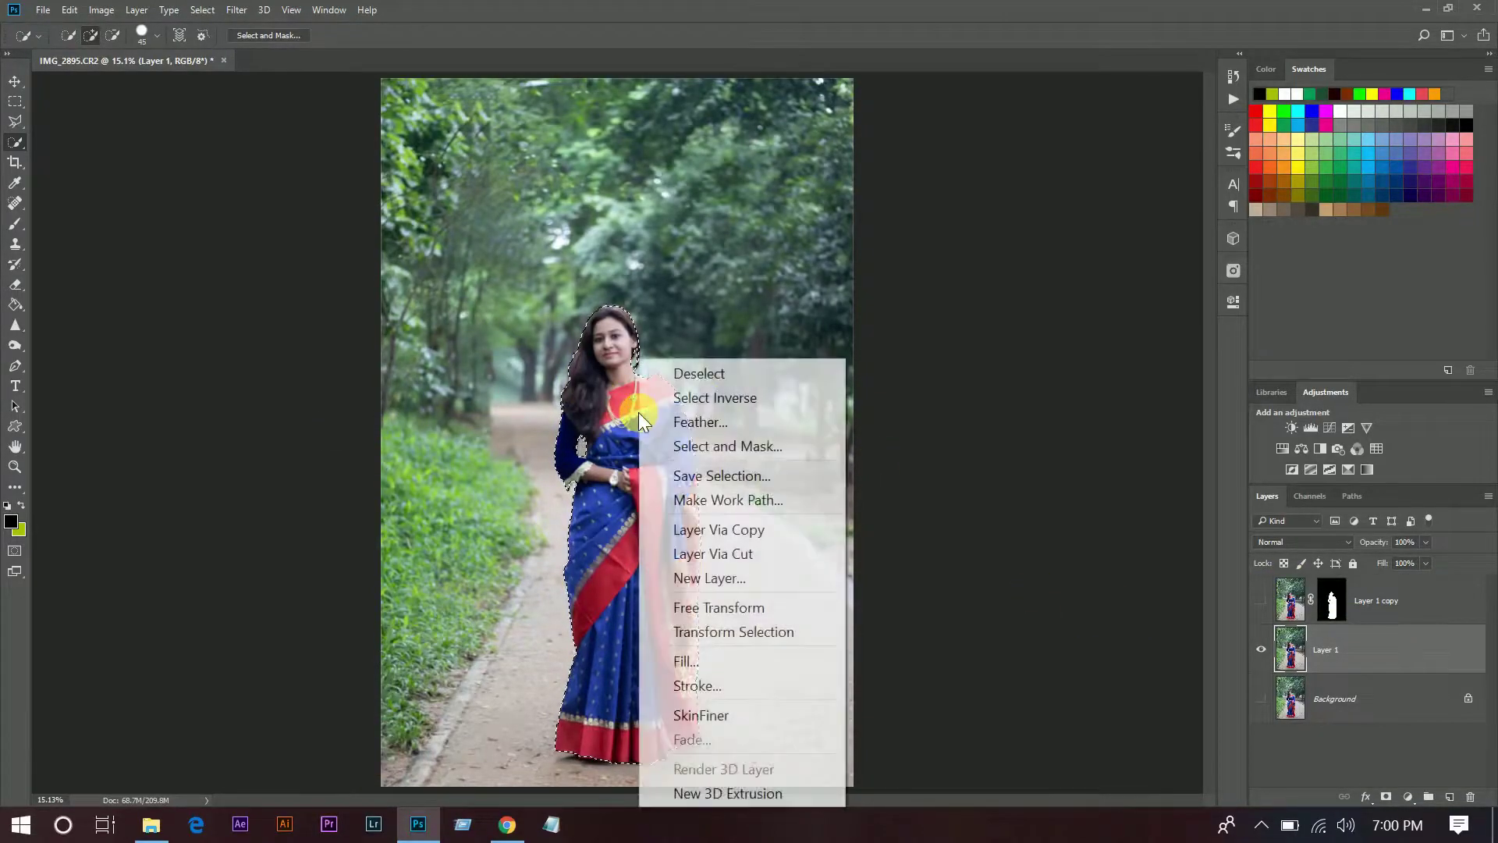
{"action": "left_click", "coordinate": [700, 662]}
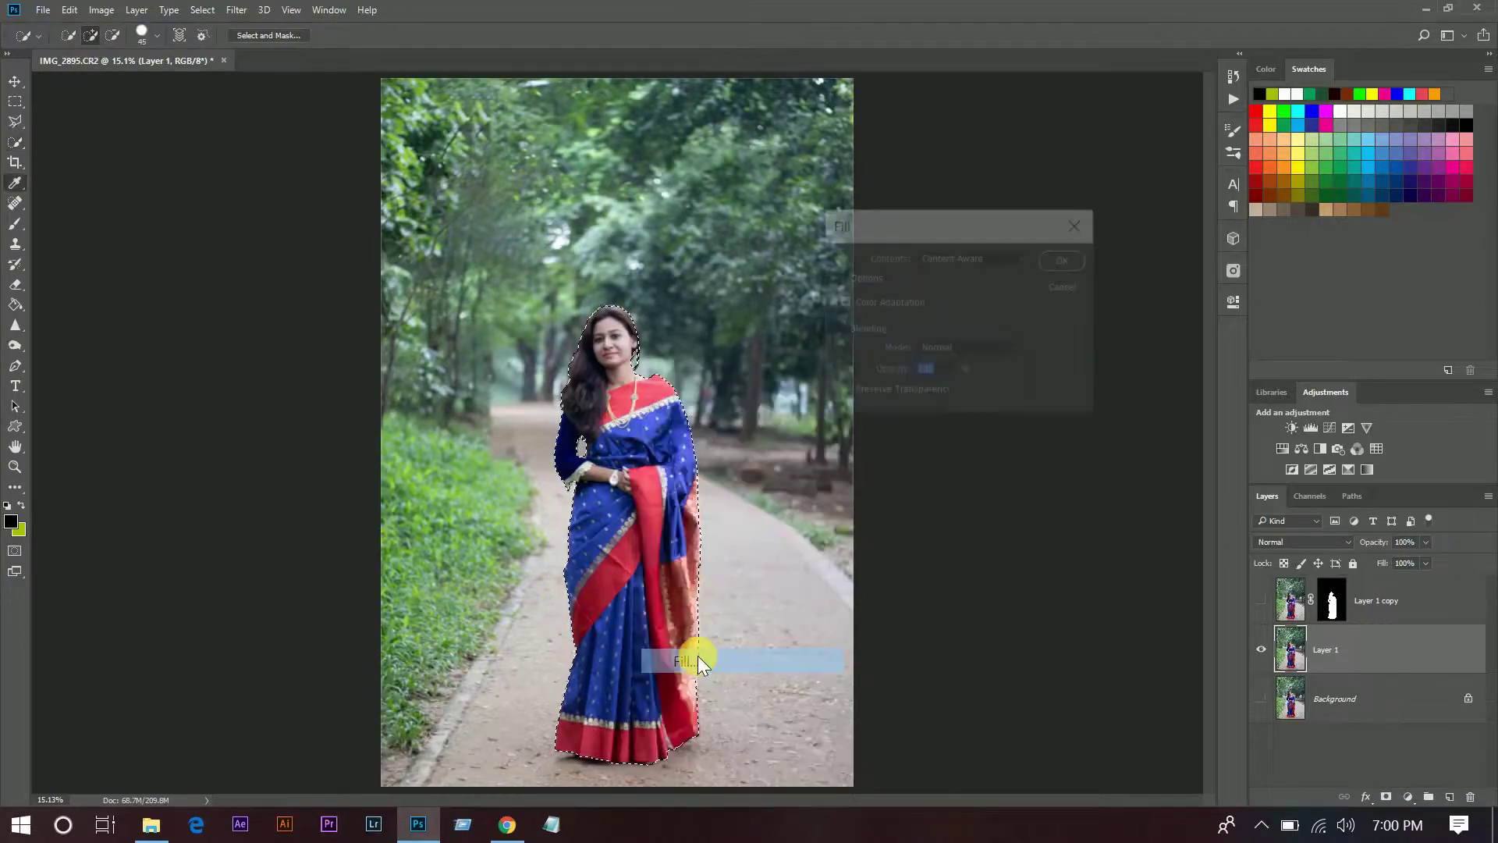
{"action": "left_click", "coordinate": [962, 256]}
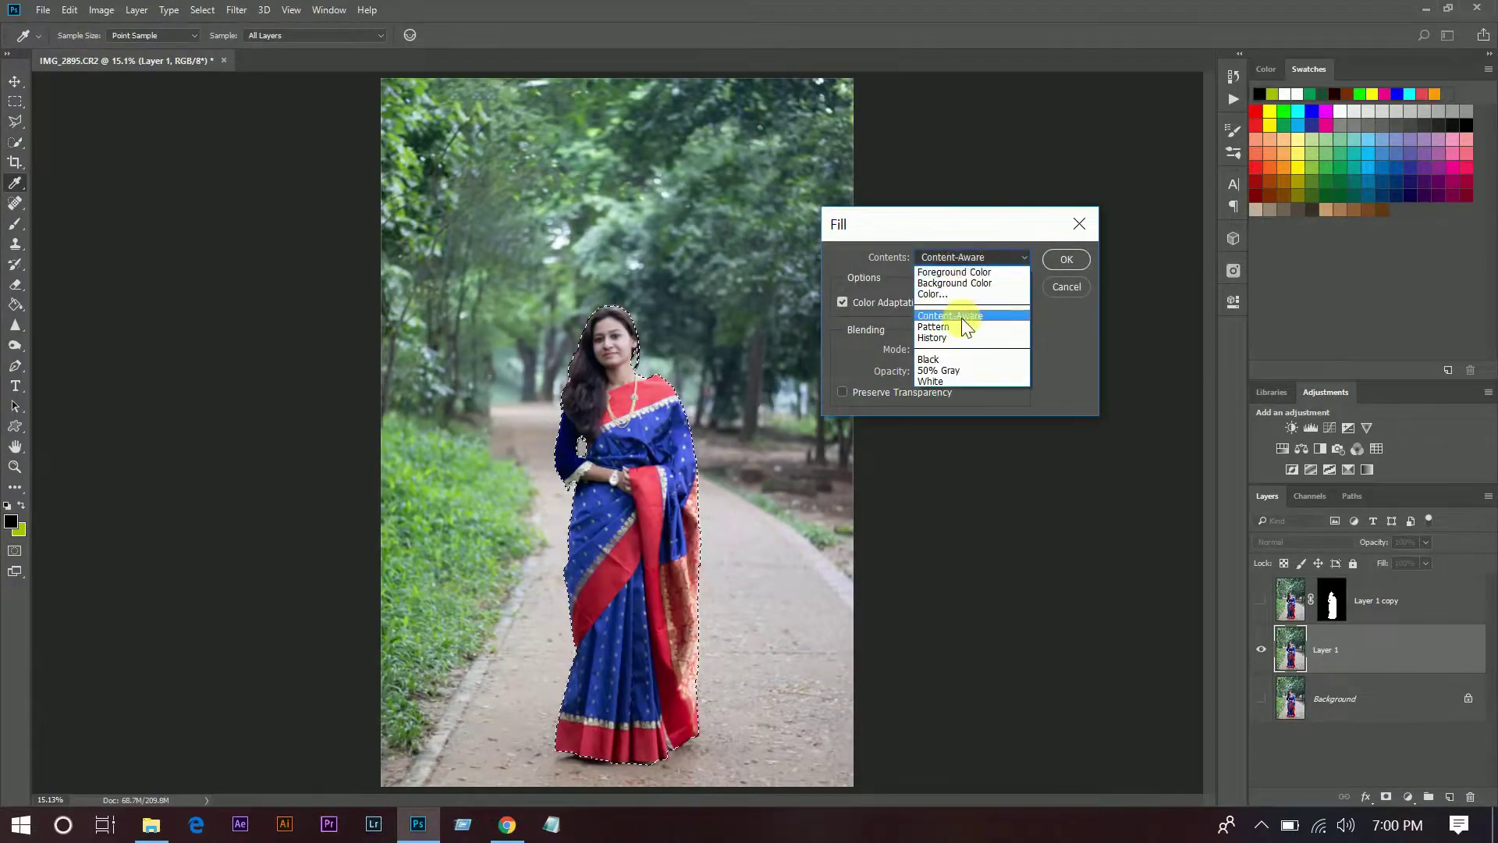
{"action": "left_click", "coordinate": [957, 298]}
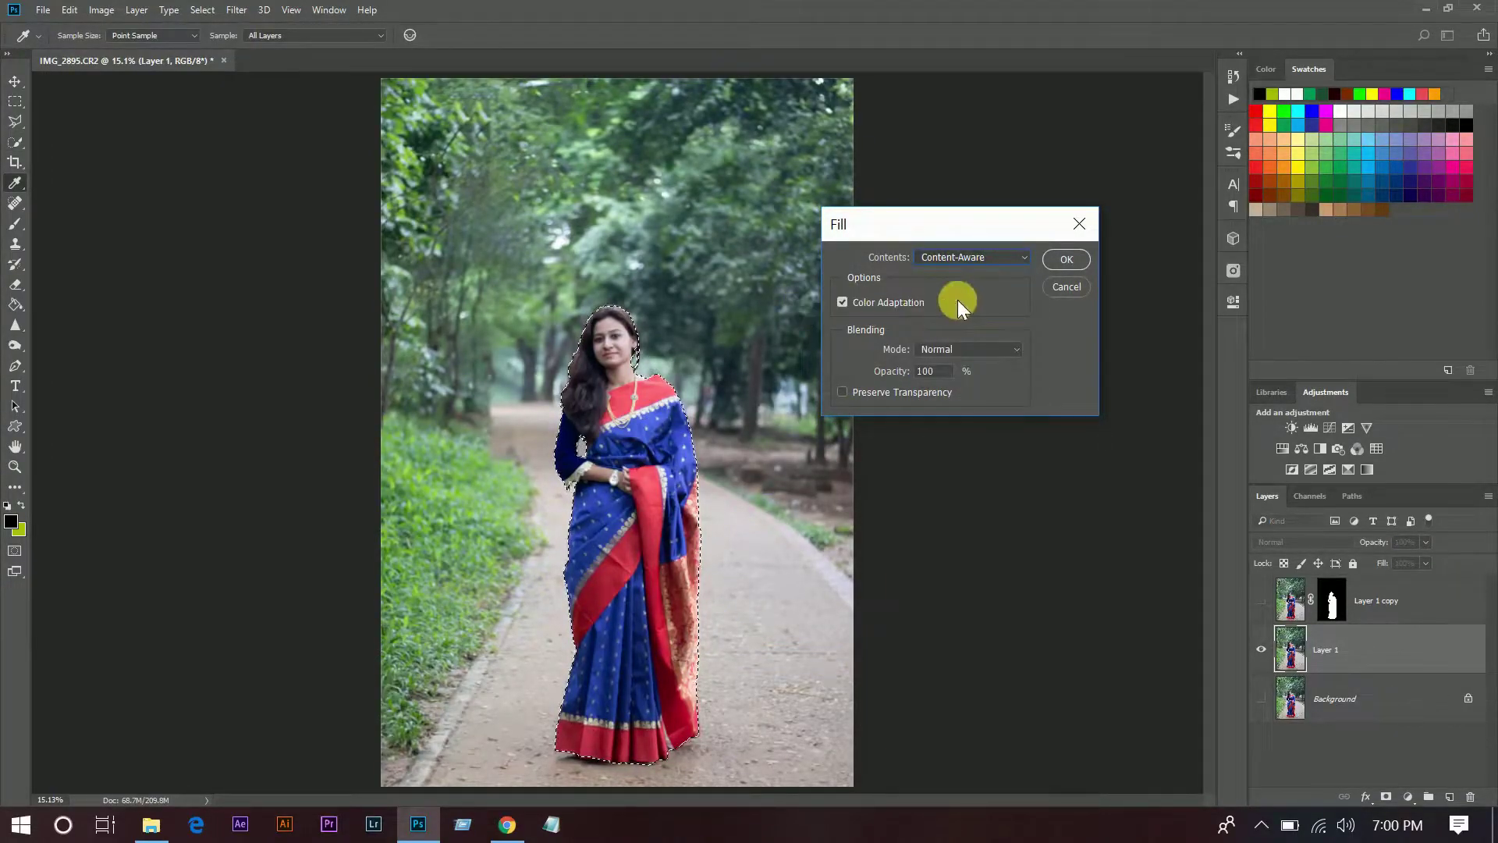
{"action": "left_click", "coordinate": [1067, 260]}
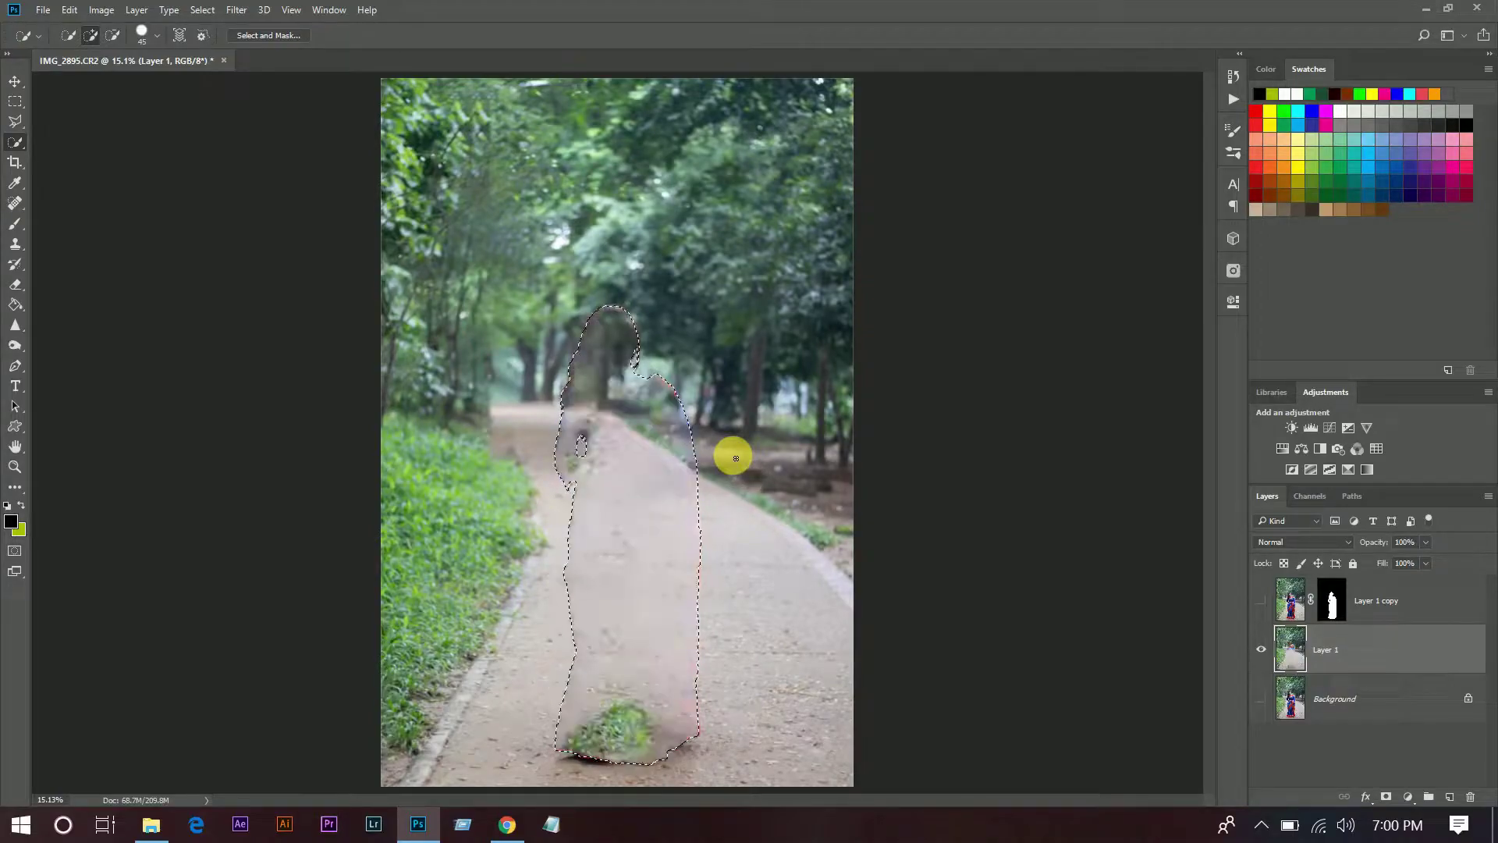
Step: Deselect and toggle Layer 1 copy's visibility to check the filled background
{"action": "key", "text": "ctrl+d"}
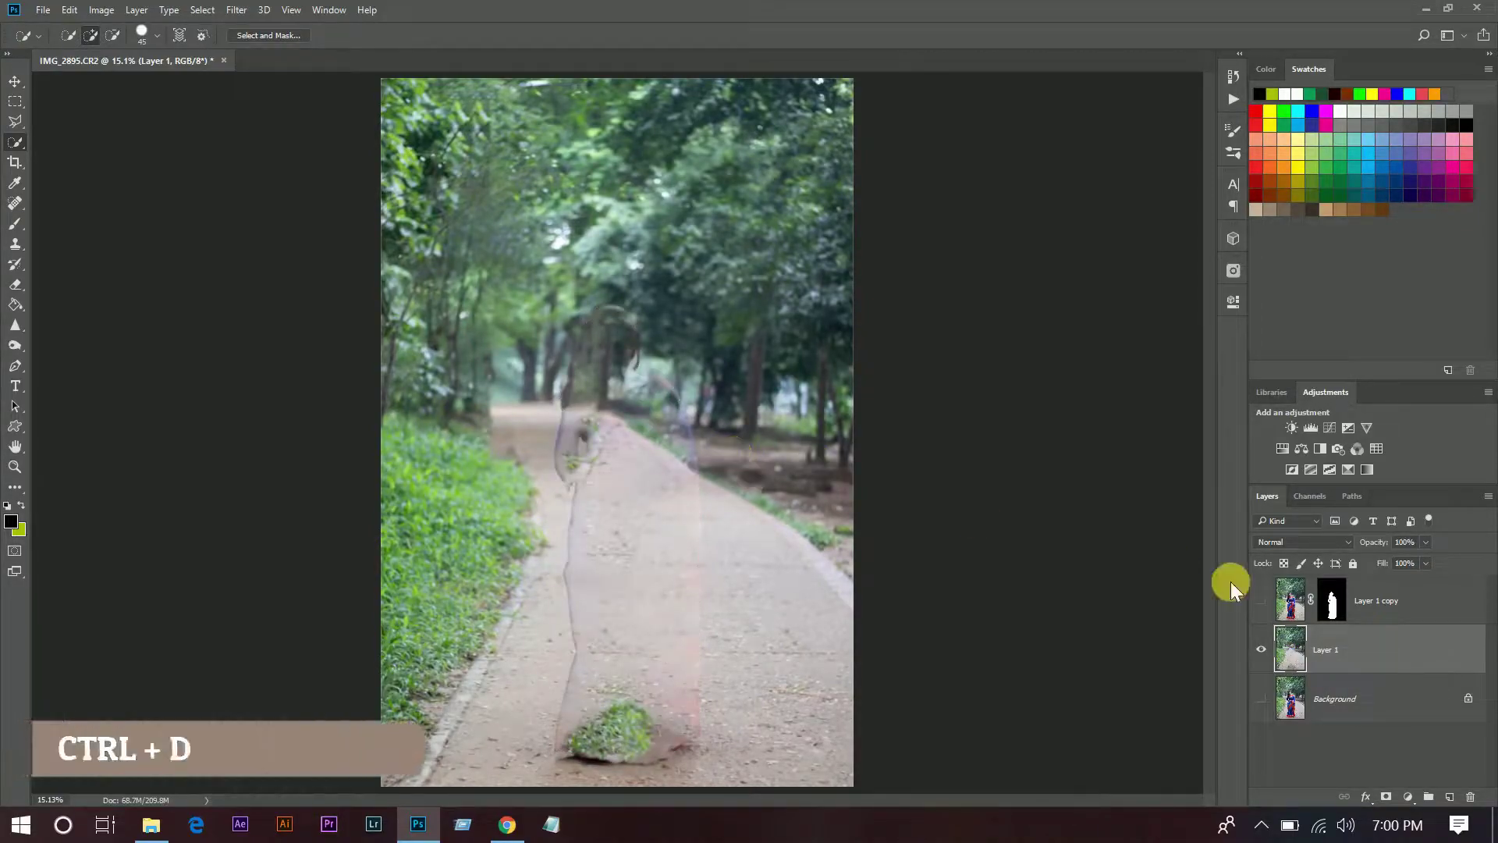
{"action": "left_click", "coordinate": [1262, 600]}
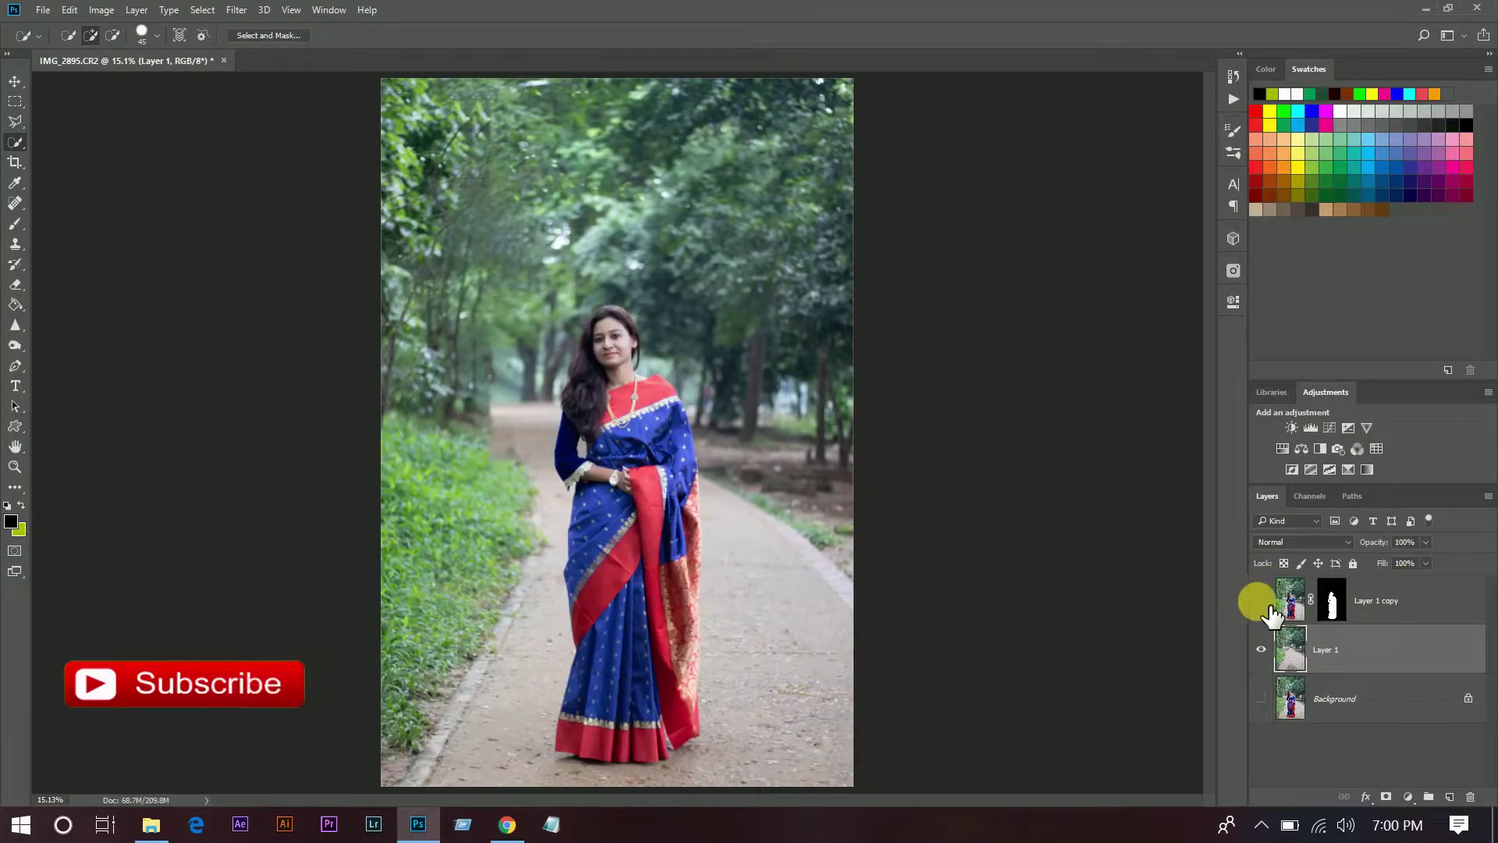
{"action": "left_click", "coordinate": [1270, 607]}
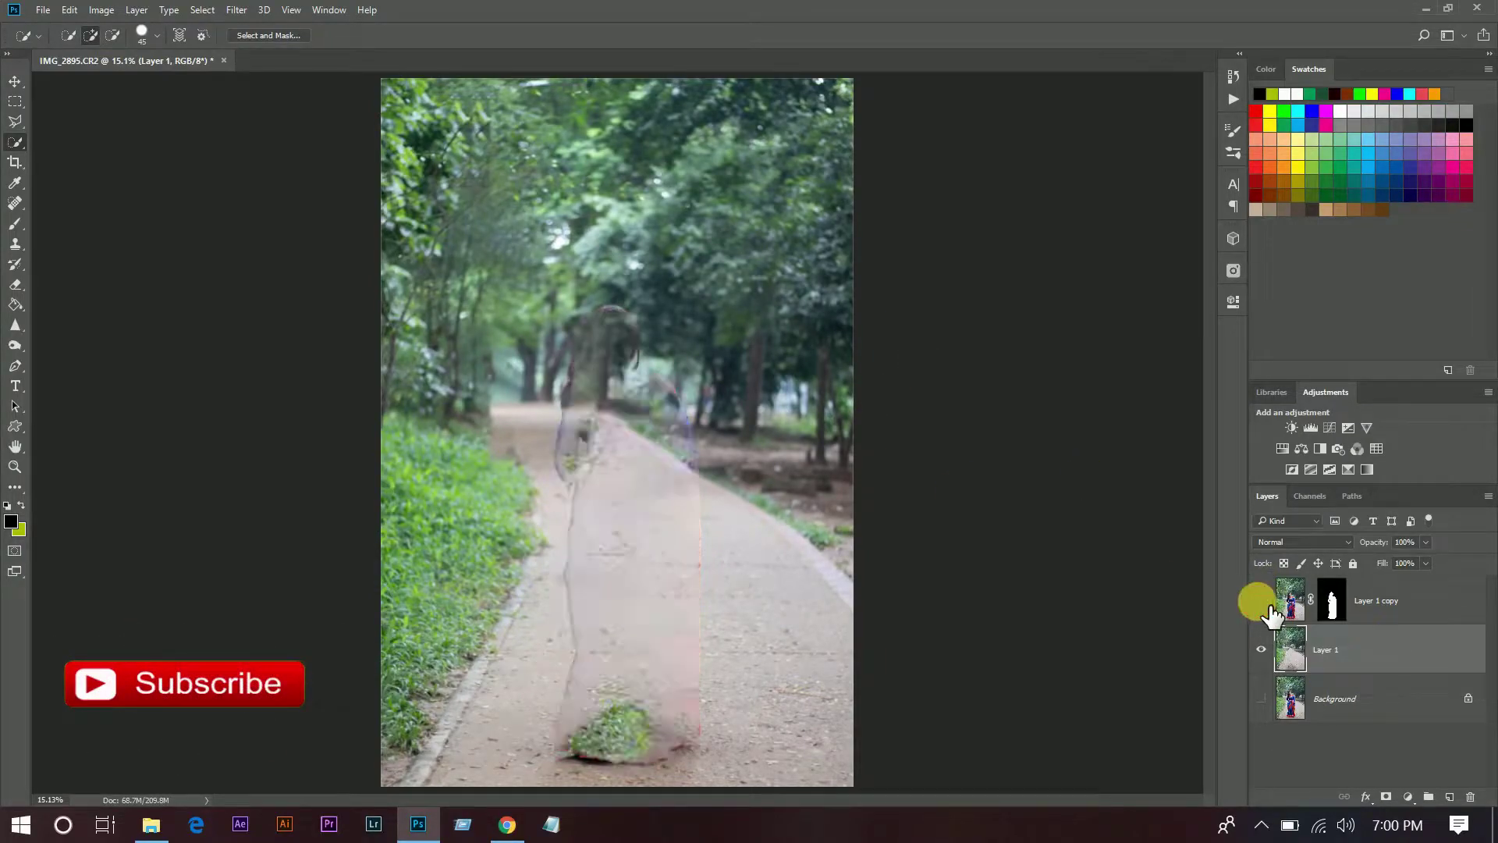
{"action": "left_click", "coordinate": [1270, 607]}
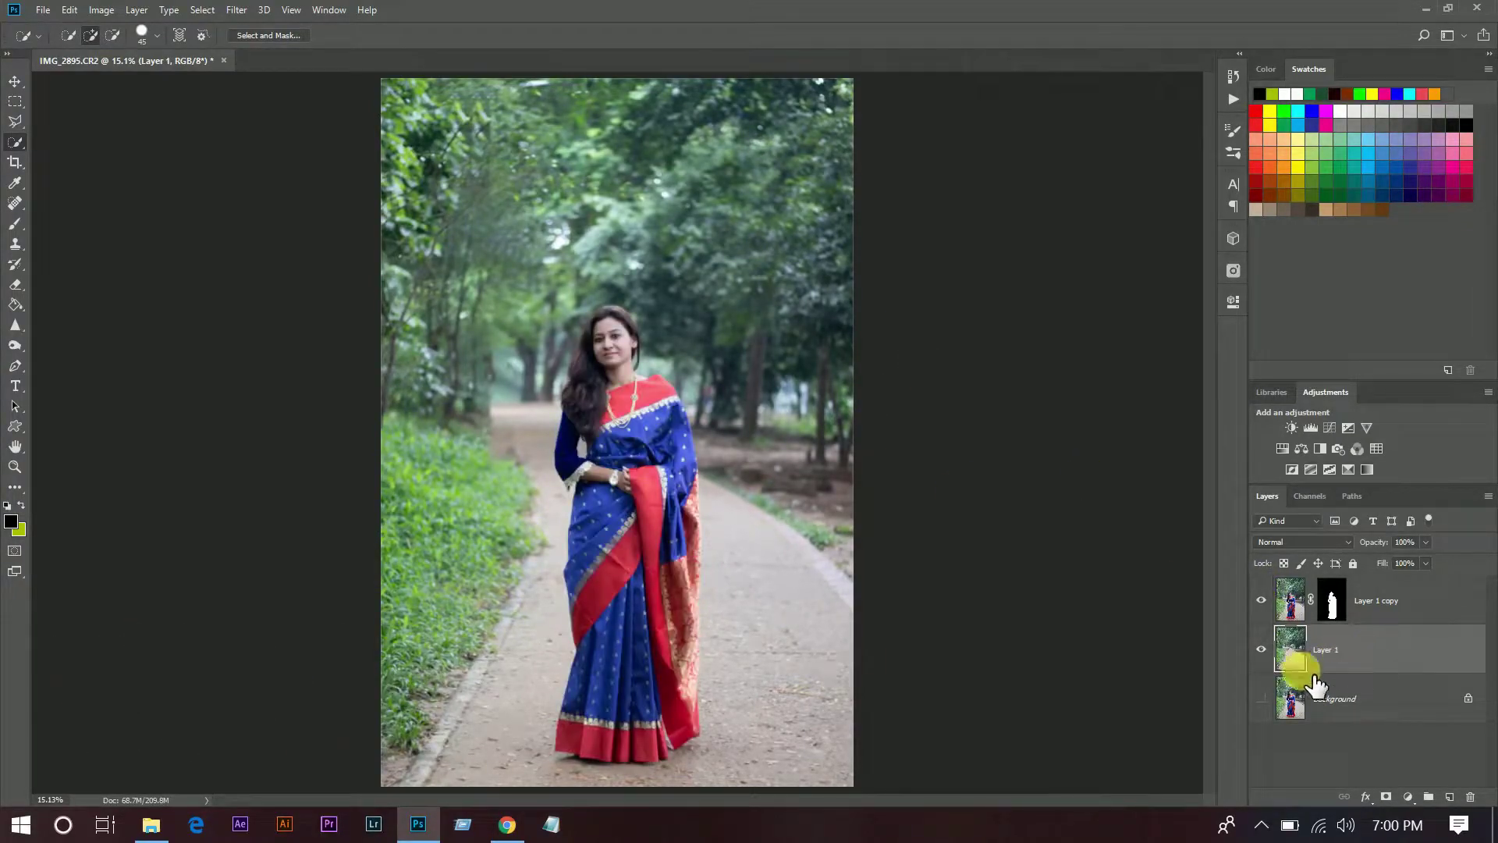
Step: Apply a 173 px Tilt-Shift blur, placing the sharp band from shoulders to saree hem
{"action": "left_click", "coordinate": [235, 10]}
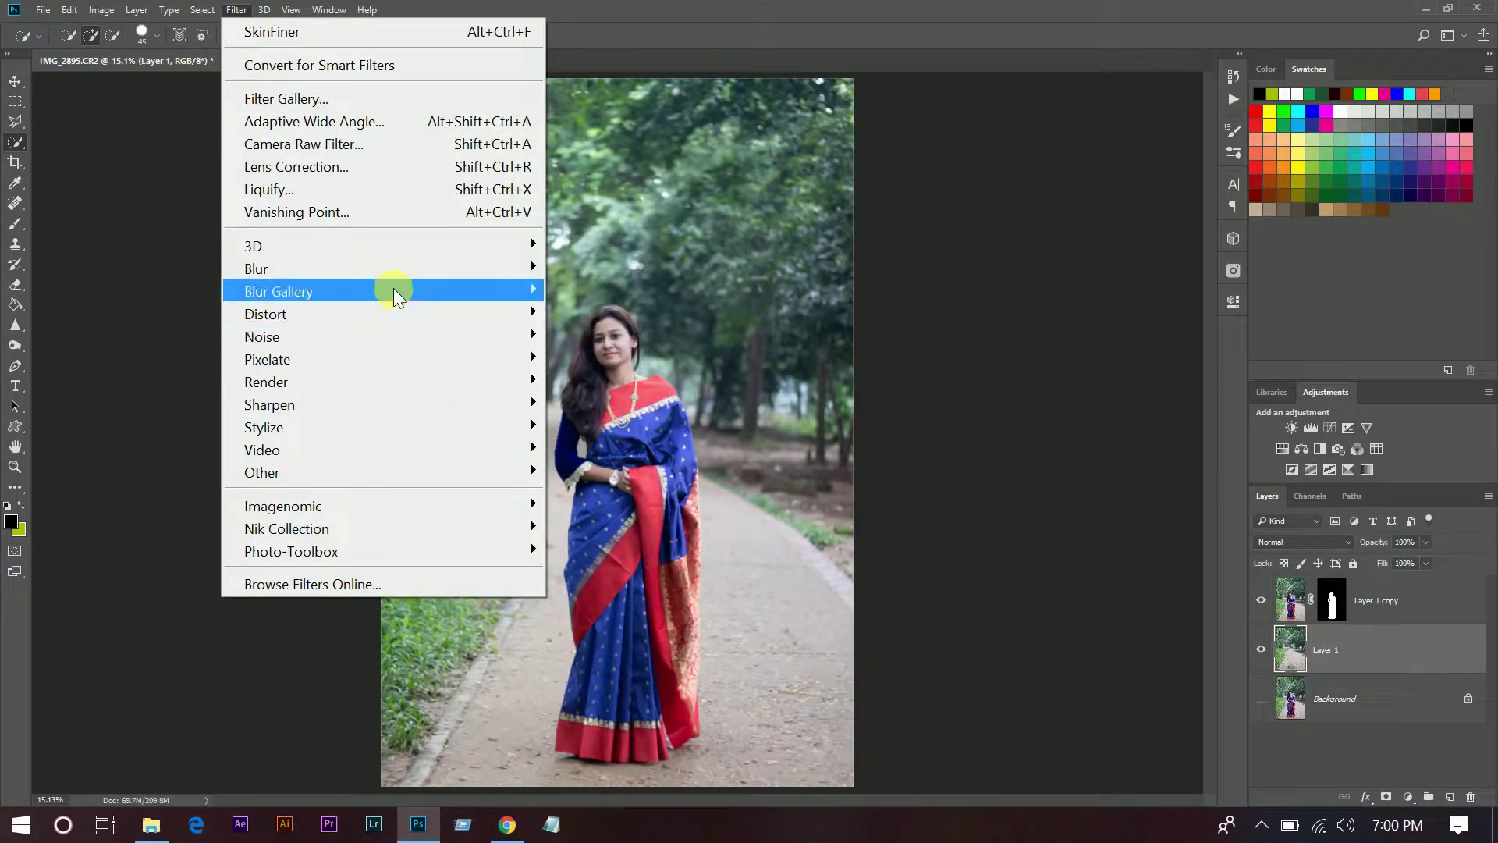
{"action": "mouse_move", "coordinate": [279, 292]}
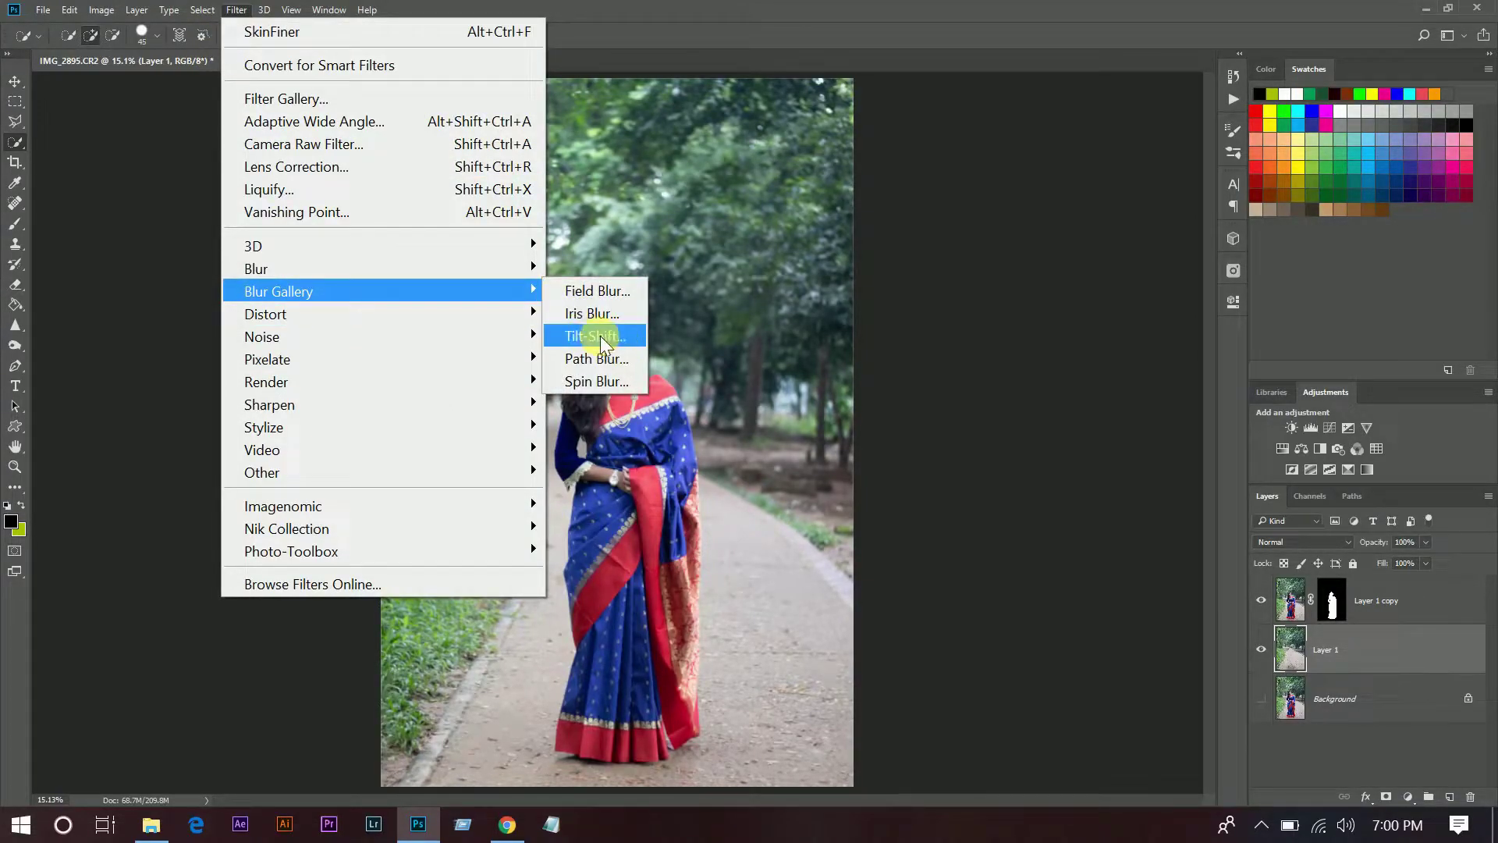
{"action": "left_click", "coordinate": [602, 337]}
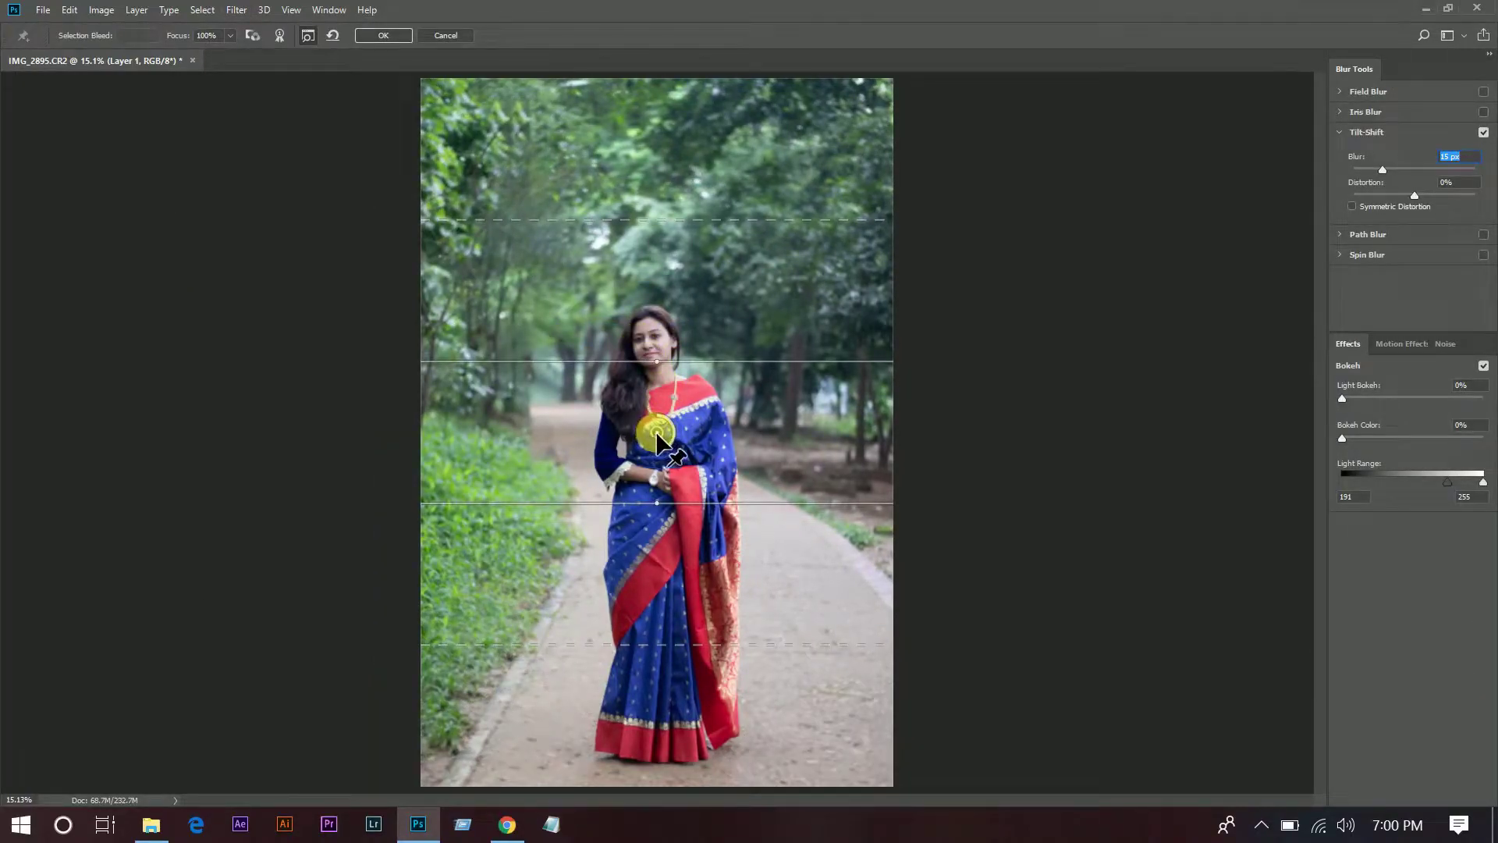
{"action": "left_click_drag", "start_coordinate": [655, 438], "coordinate": [619, 778]}
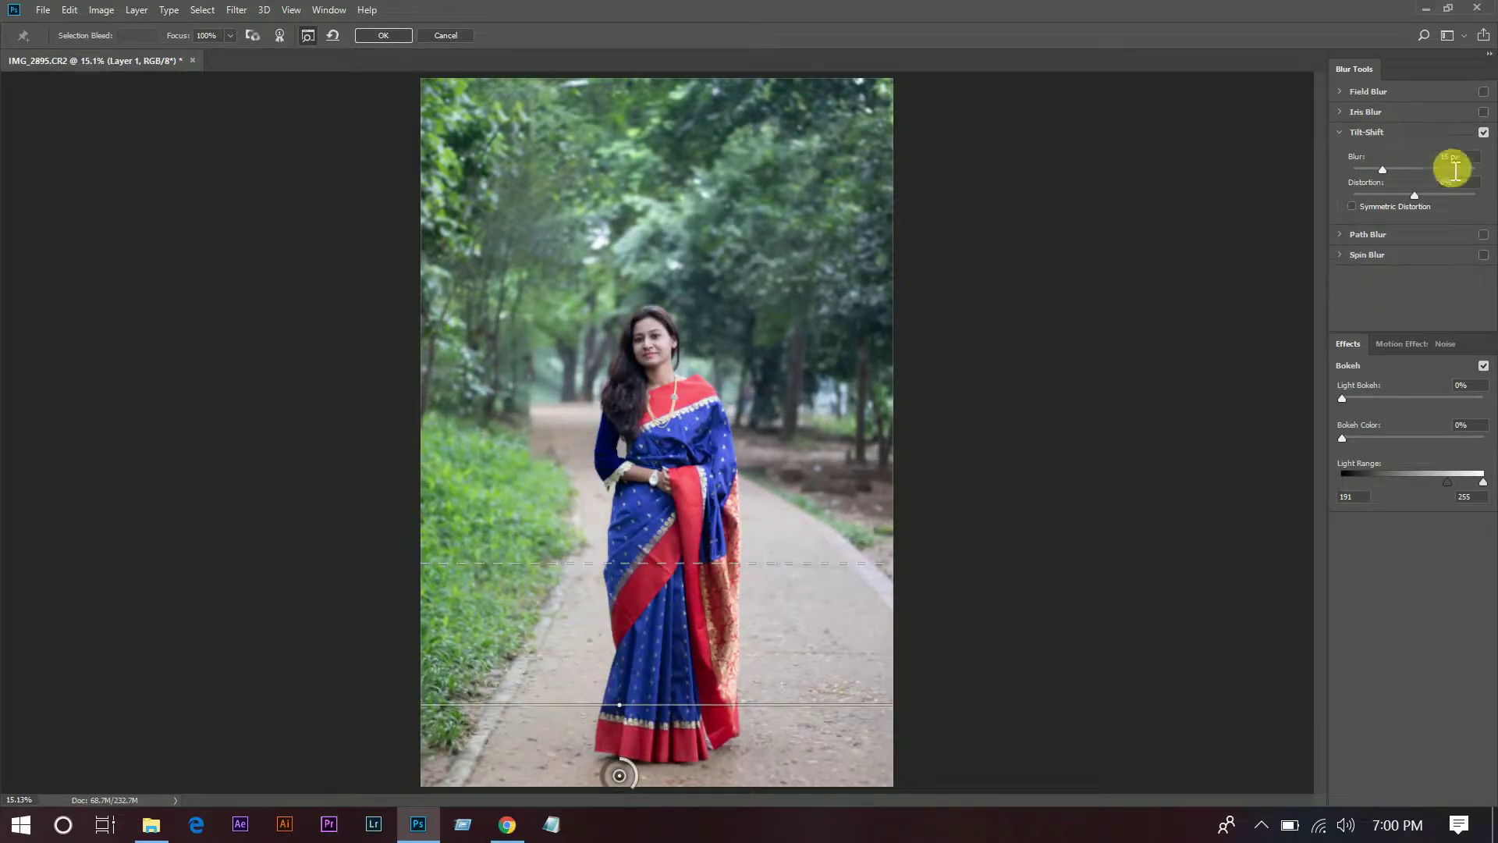
{"action": "left_click", "coordinate": [1433, 168]}
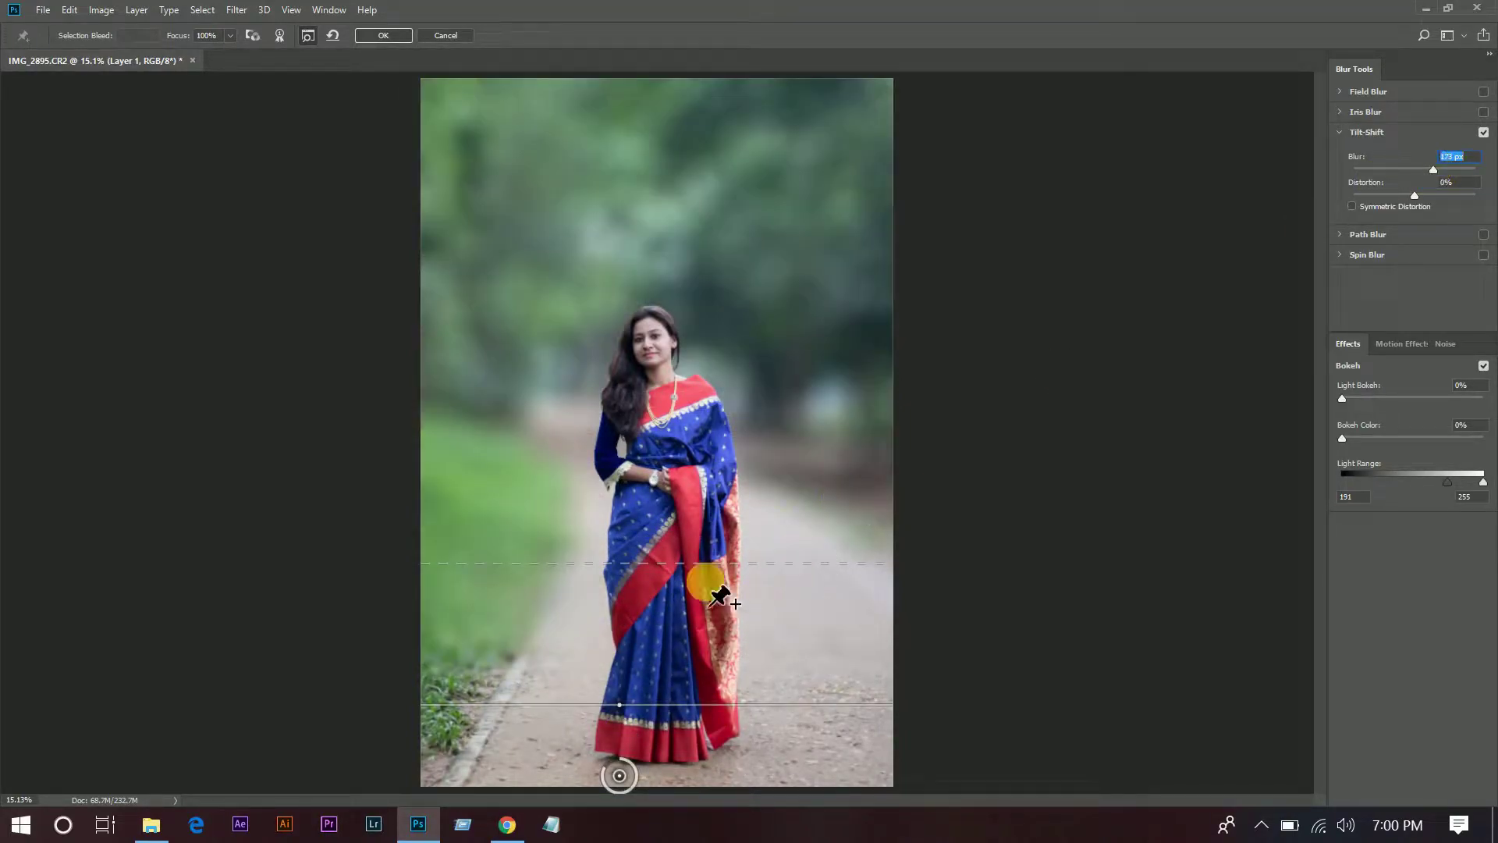
{"action": "mouse_move", "coordinate": [682, 555]}
{"action": "left_mouse_down"}
{"action": "mouse_move", "coordinate": [703, 452]}
{"action": "mouse_move", "coordinate": [686, 382]}
{"action": "left_mouse_up"}
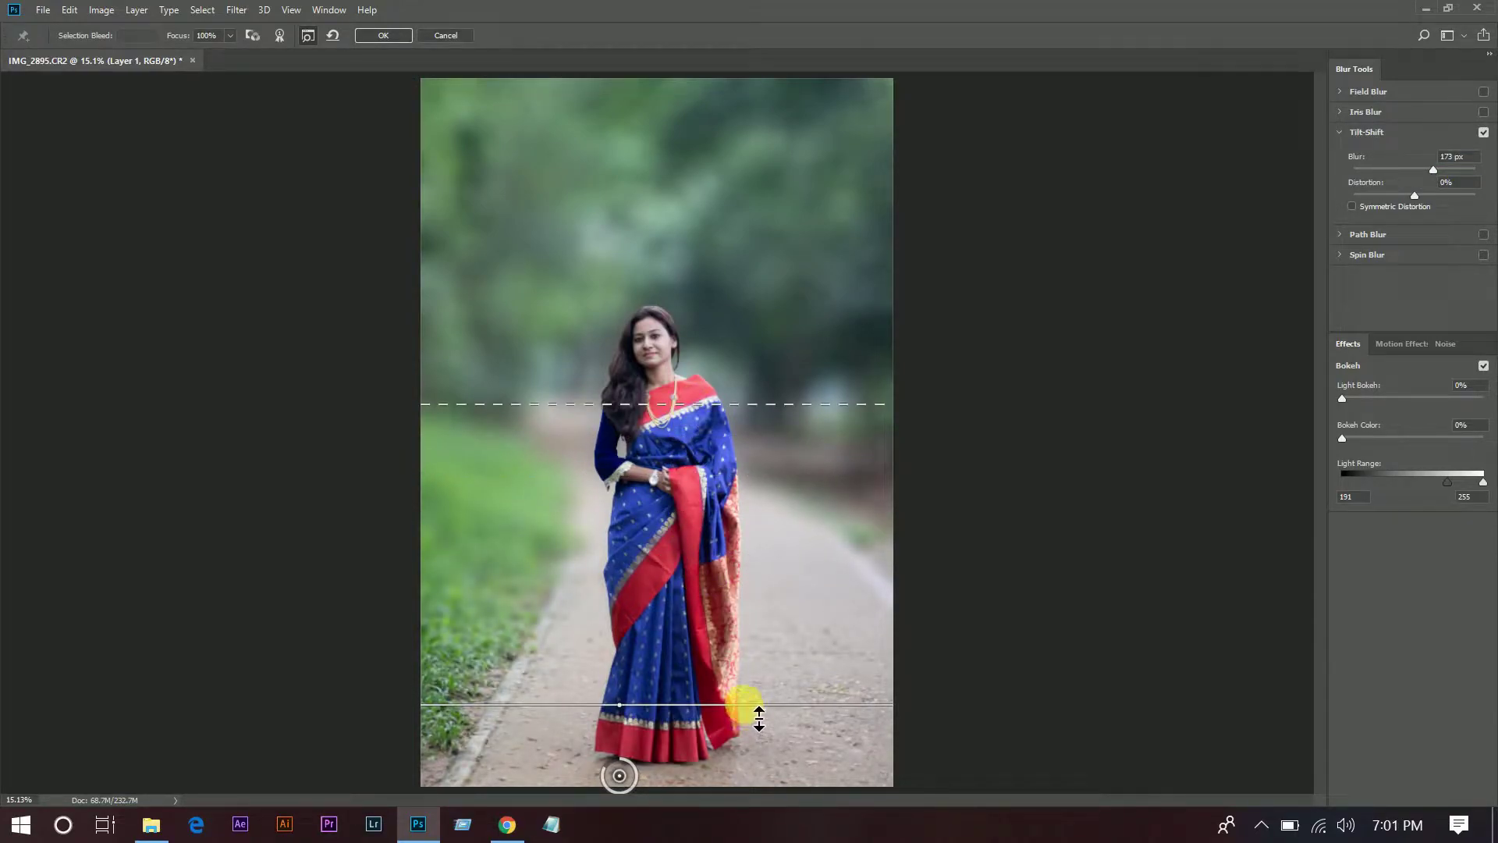
{"action": "left_click_drag", "start_coordinate": [758, 725], "coordinate": [761, 753]}
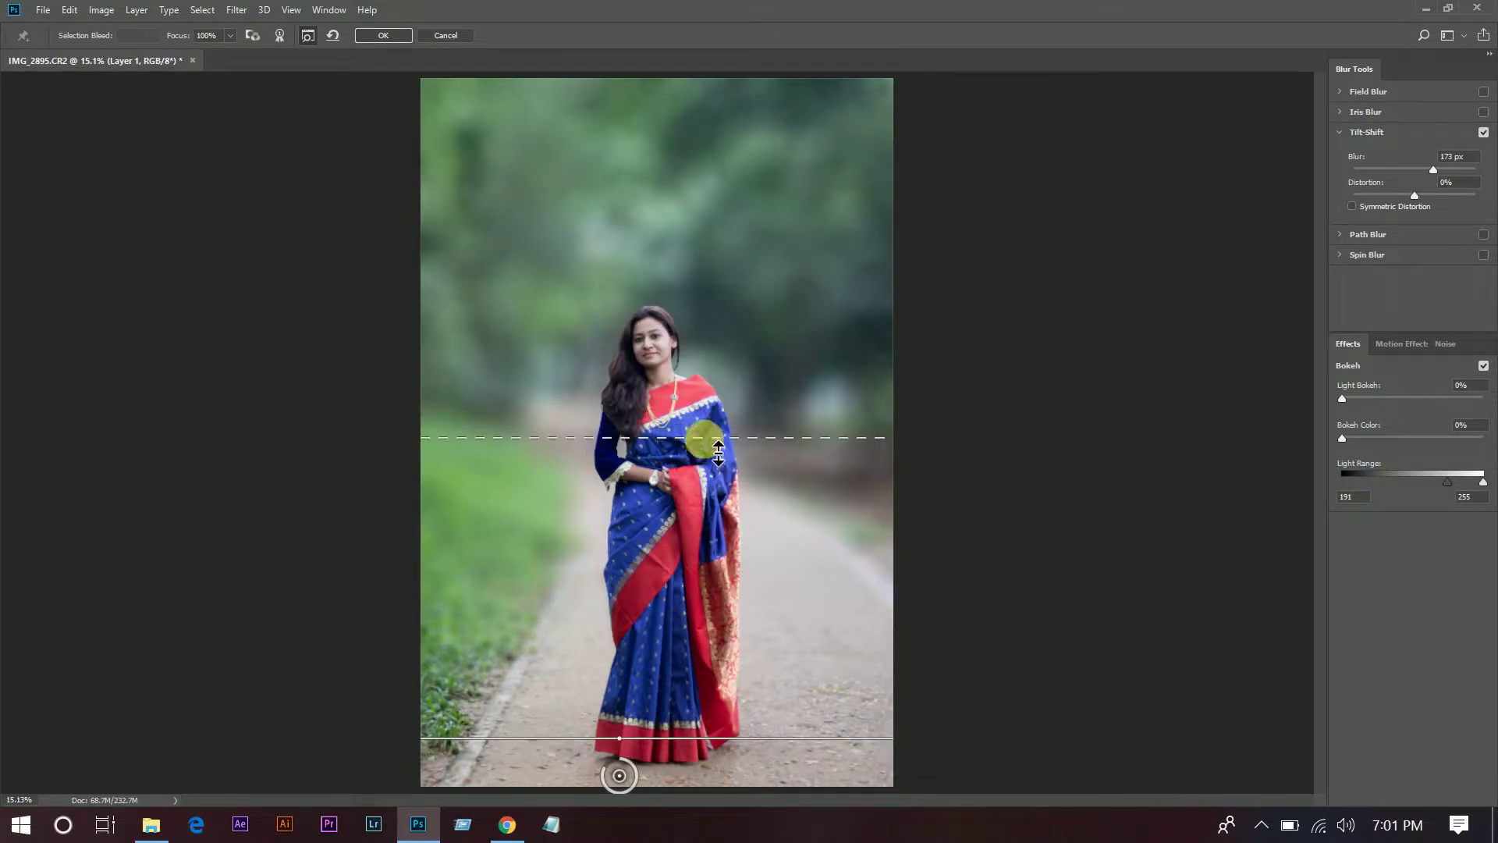
{"action": "left_click_drag", "start_coordinate": [718, 450], "coordinate": [722, 414]}
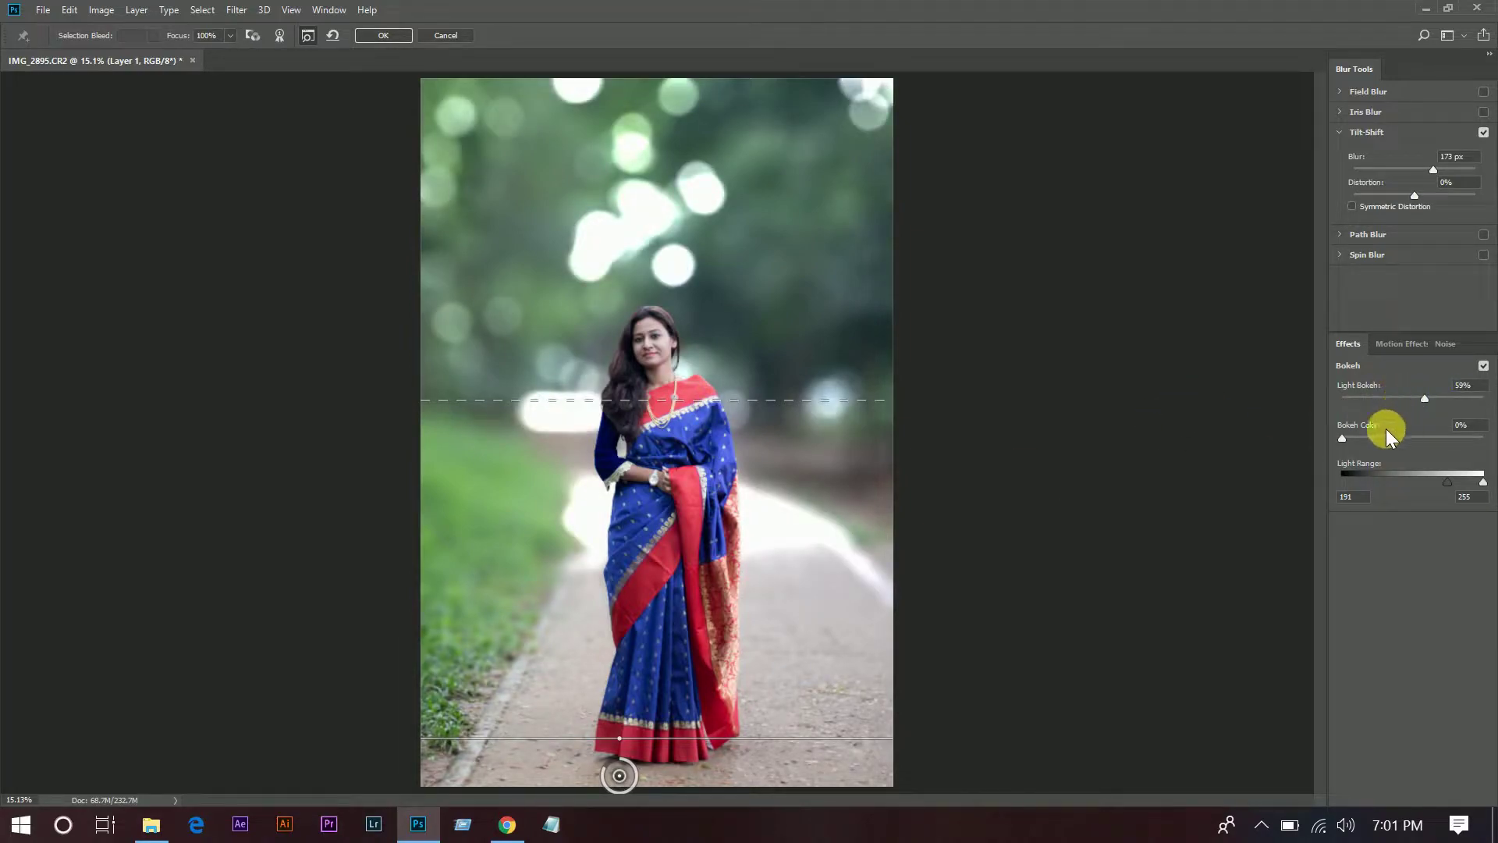
Step: Set the Tilt-Shift blur to 221 px with 49% Light Bokeh and a wider light range, then apply it
{"action": "left_click_drag", "start_coordinate": [1443, 481], "coordinate": [1420, 495]}
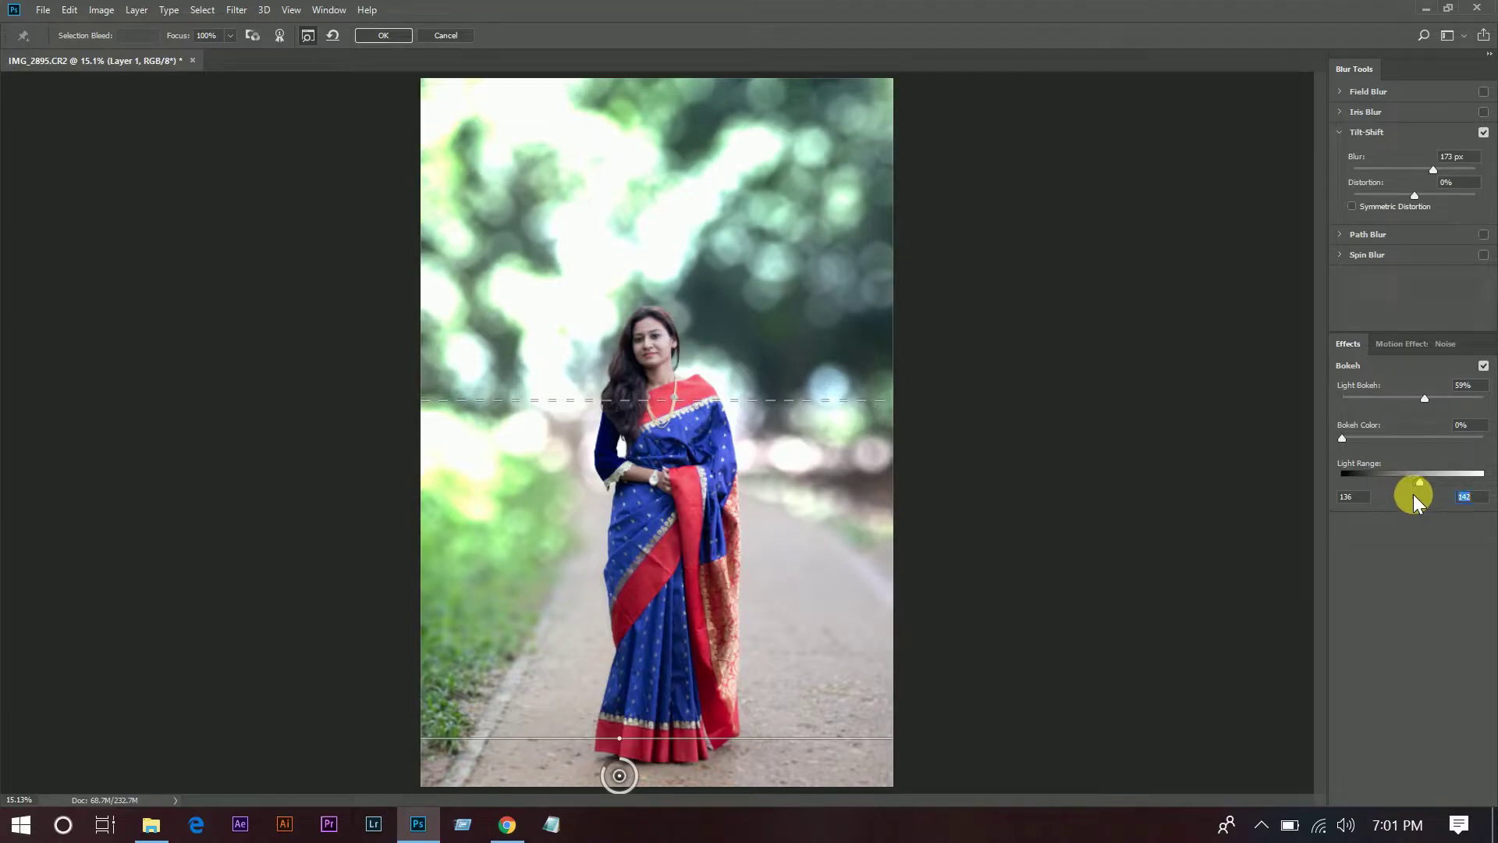
{"action": "left_click_drag", "start_coordinate": [1434, 168], "coordinate": [1450, 169]}
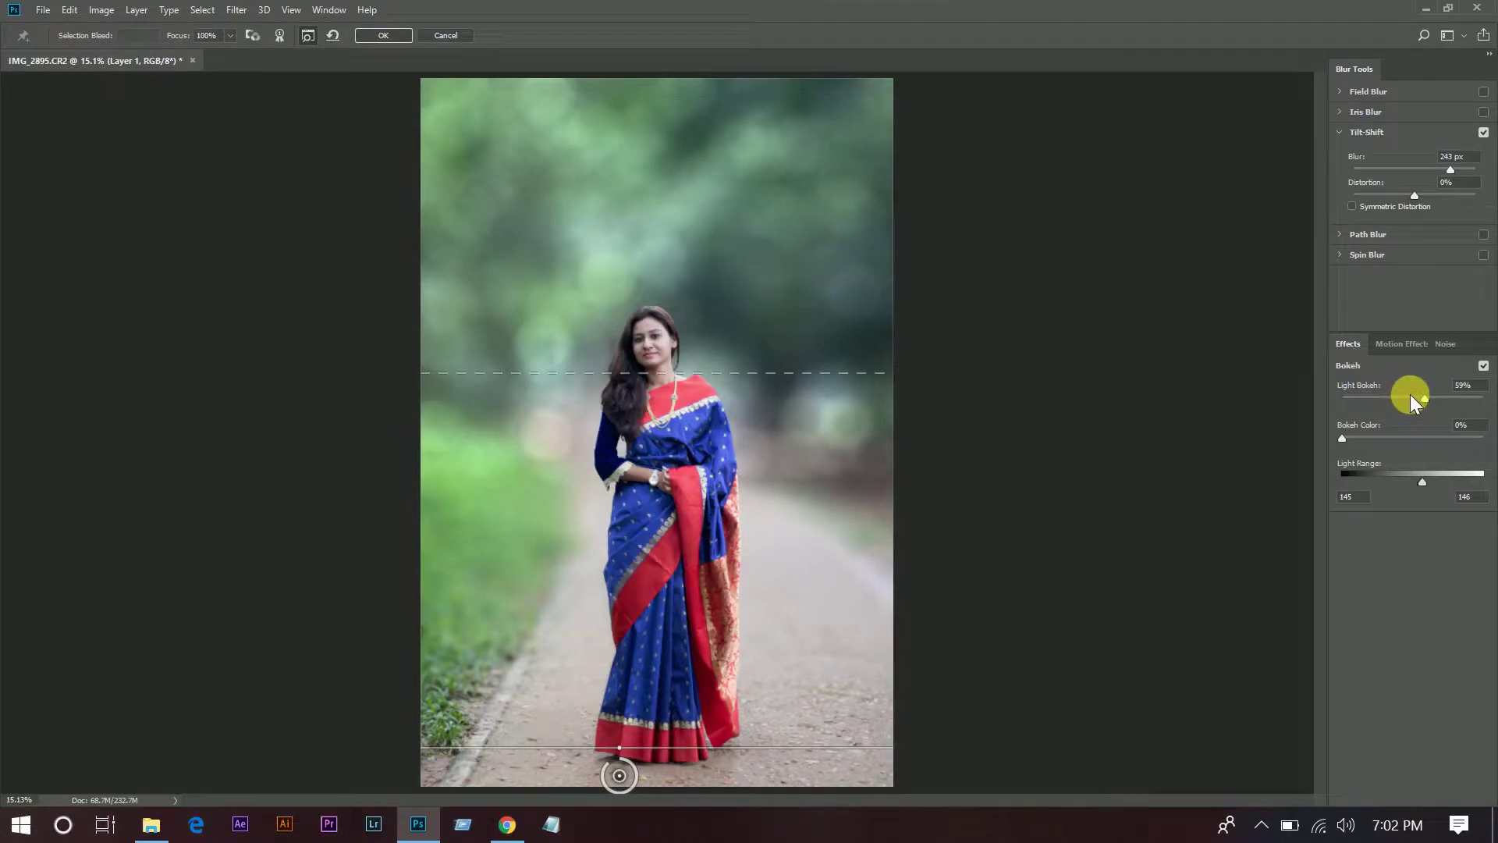
{"action": "left_click", "coordinate": [1406, 397]}
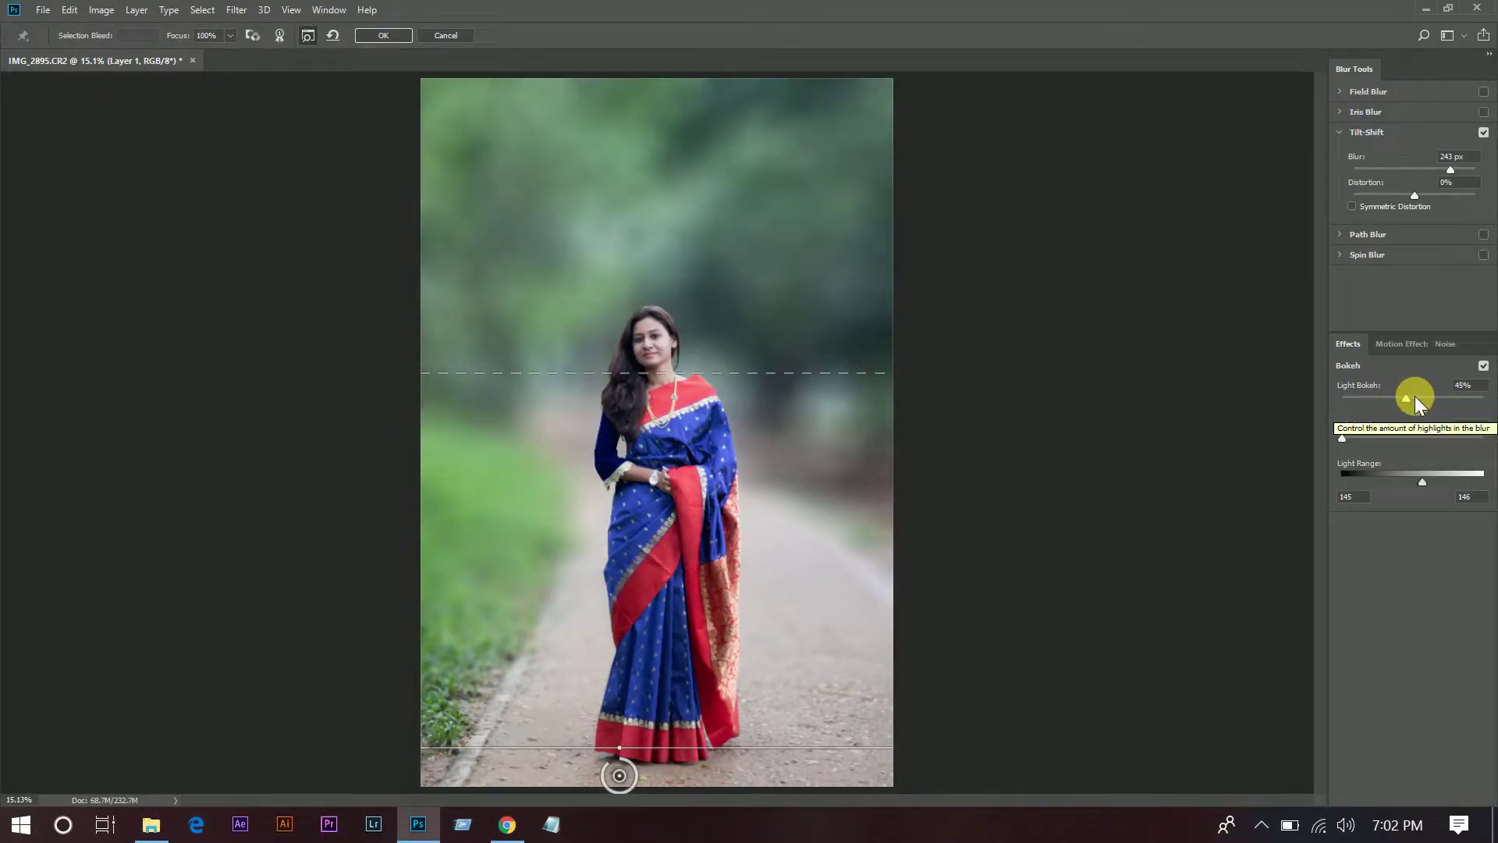
{"action": "left_click", "coordinate": [1412, 395]}
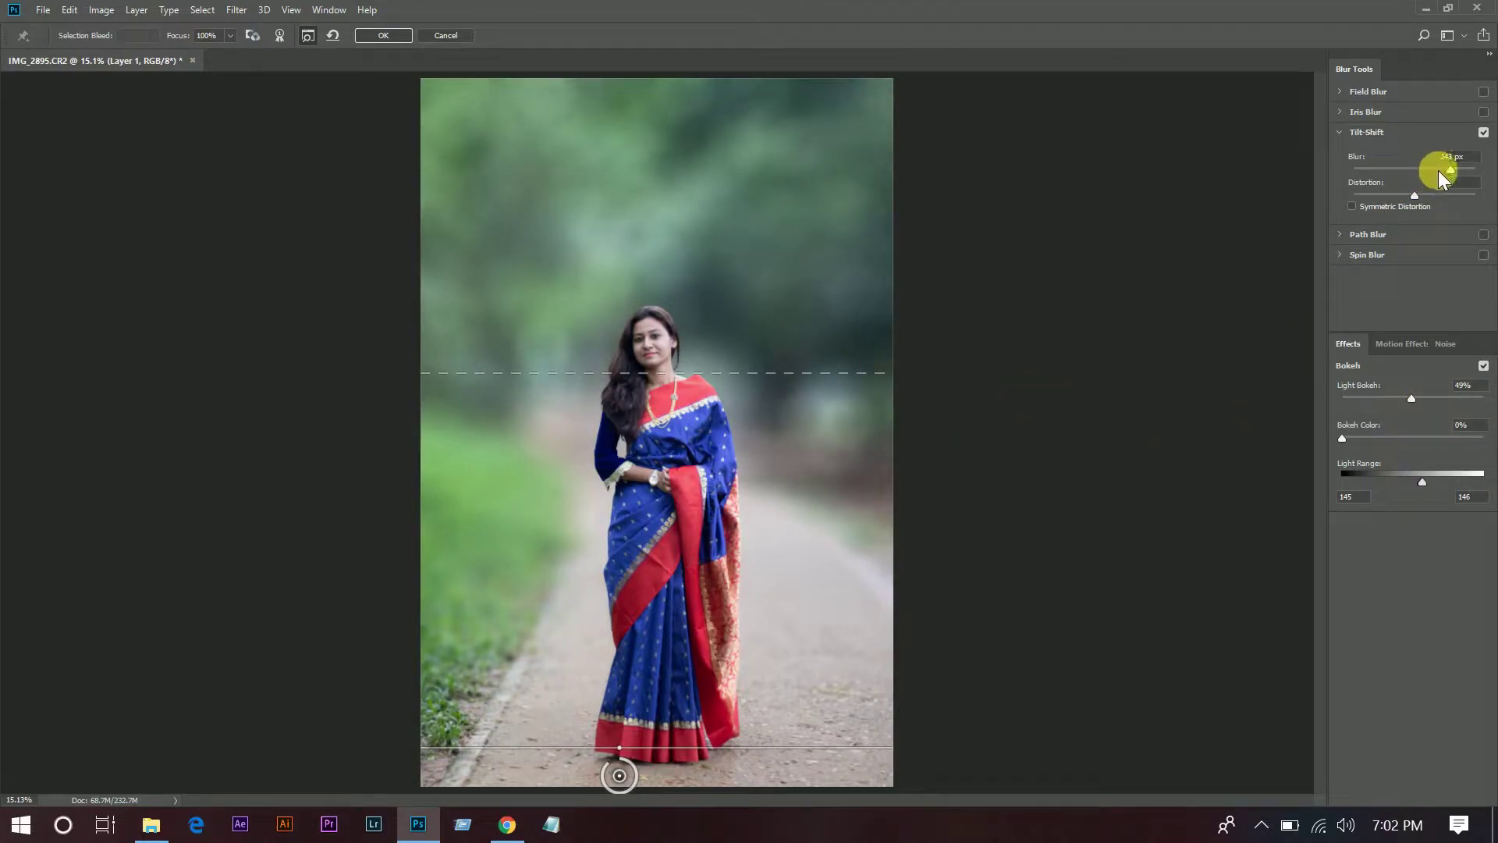
{"action": "left_click_drag", "start_coordinate": [1439, 170], "coordinate": [1446, 167]}
{"action": "left_click", "coordinate": [1472, 499]}
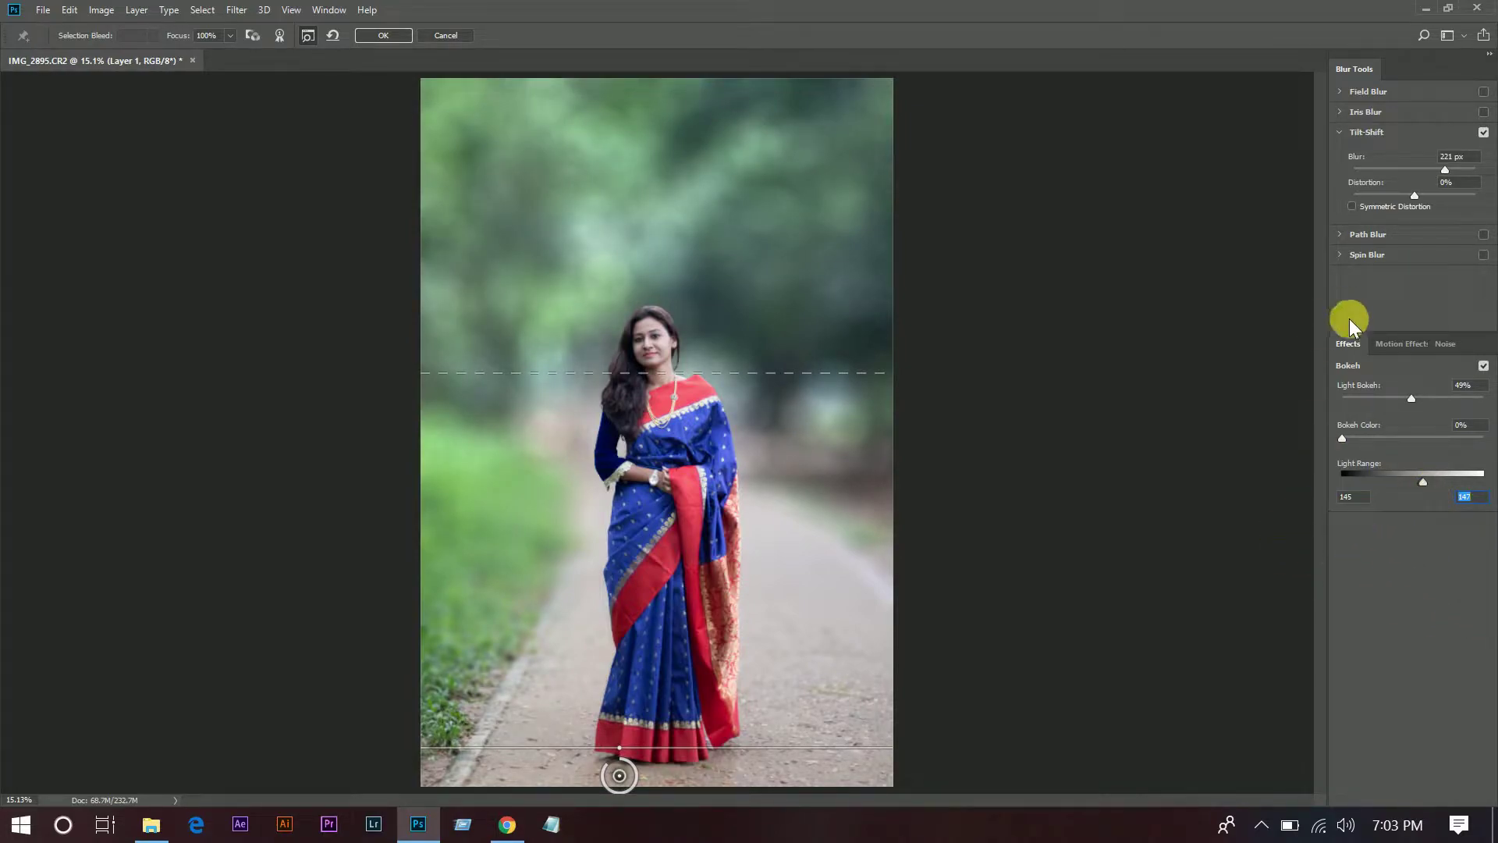
{"action": "left_click", "coordinate": [397, 37]}
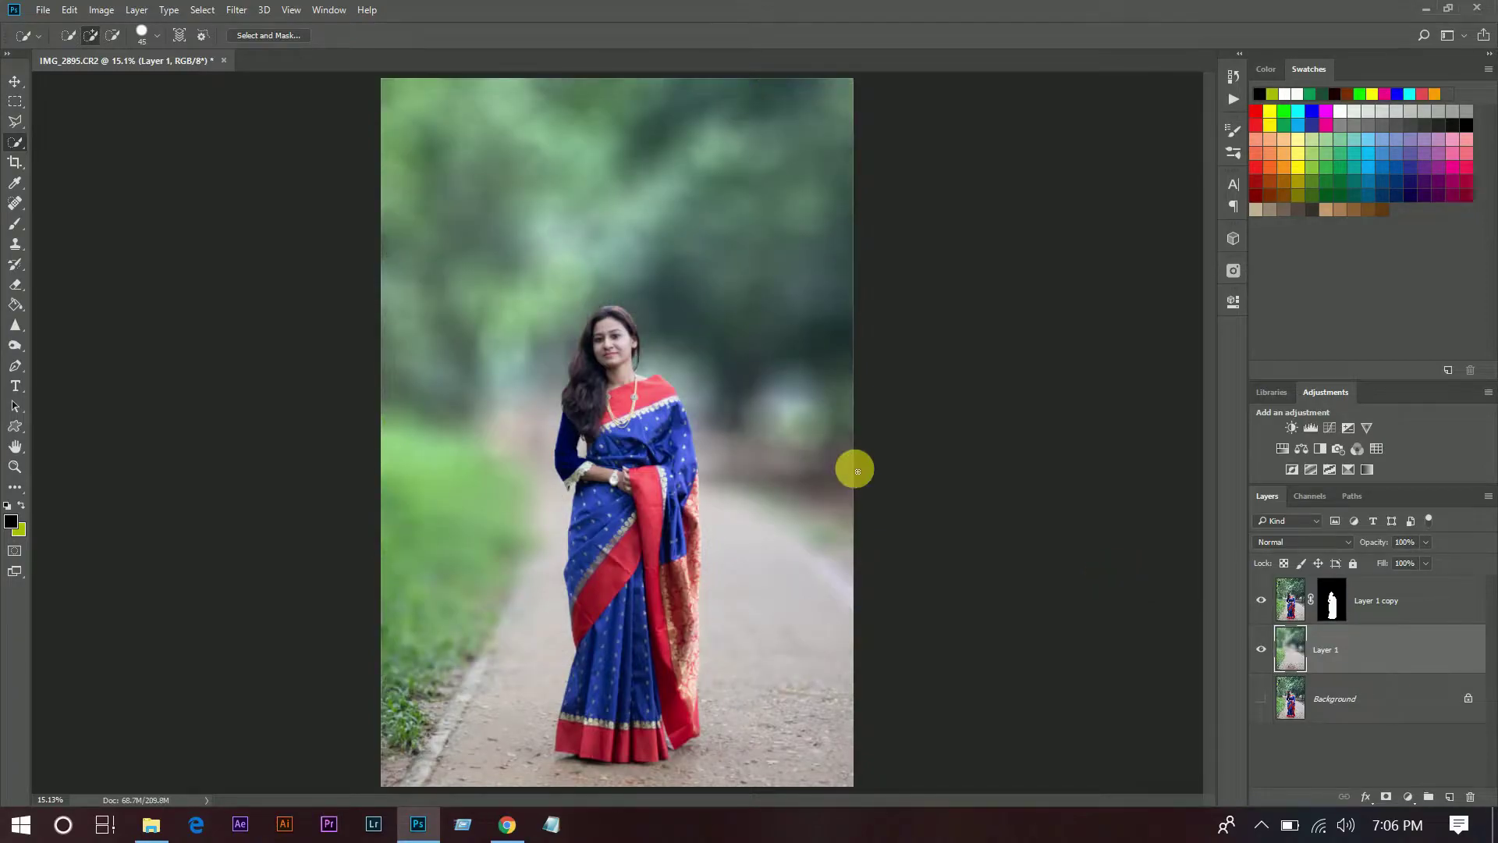
Step: Check layer visibility and stamp all visible layers into a new Layer 2
{"action": "left_click", "coordinate": [1261, 649]}
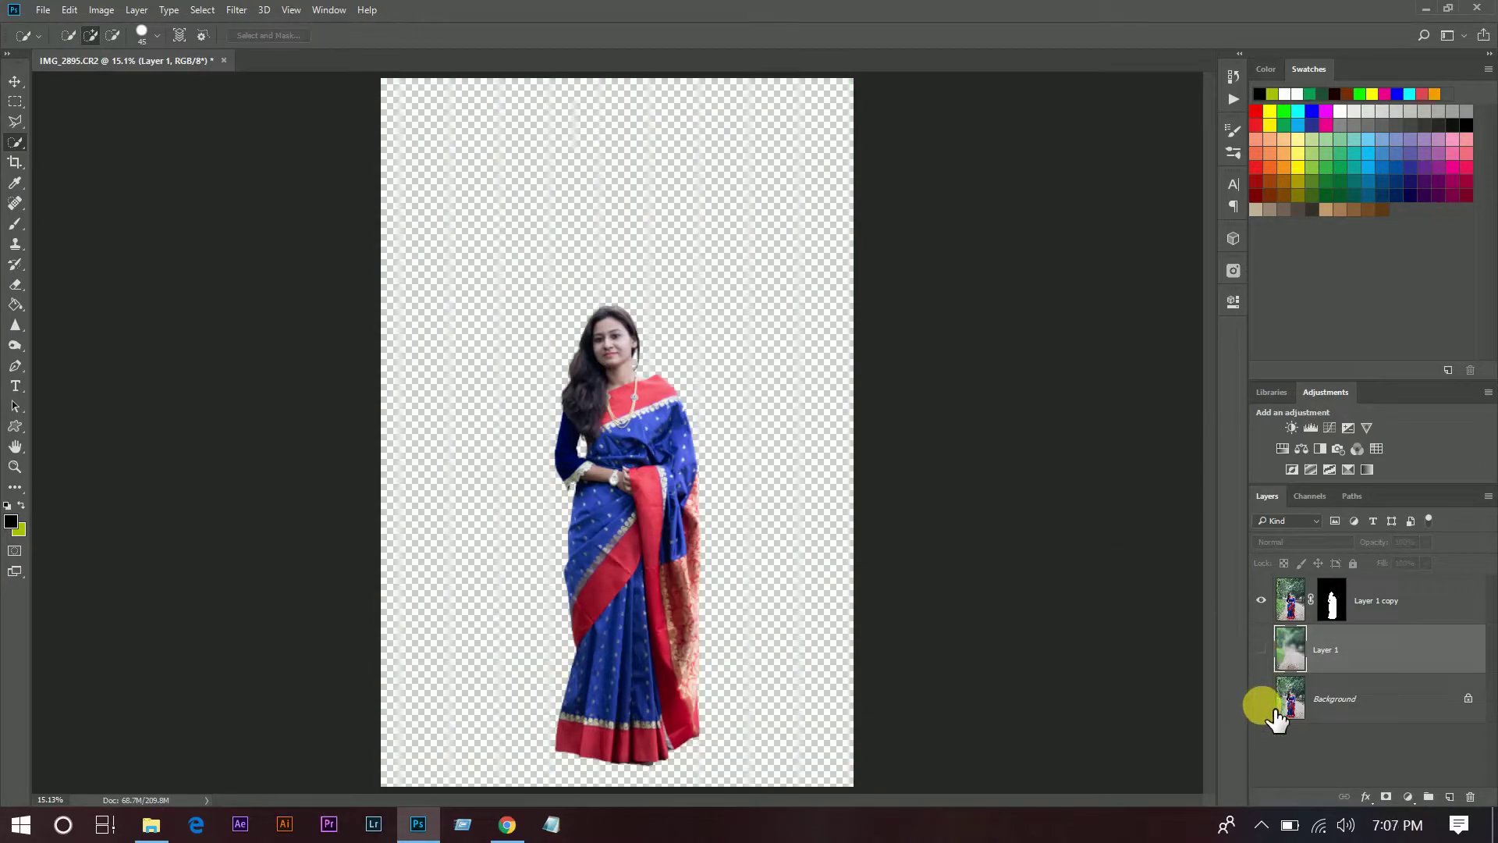
{"action": "left_click", "coordinate": [1261, 698]}
{"action": "left_click", "coordinate": [1261, 650]}
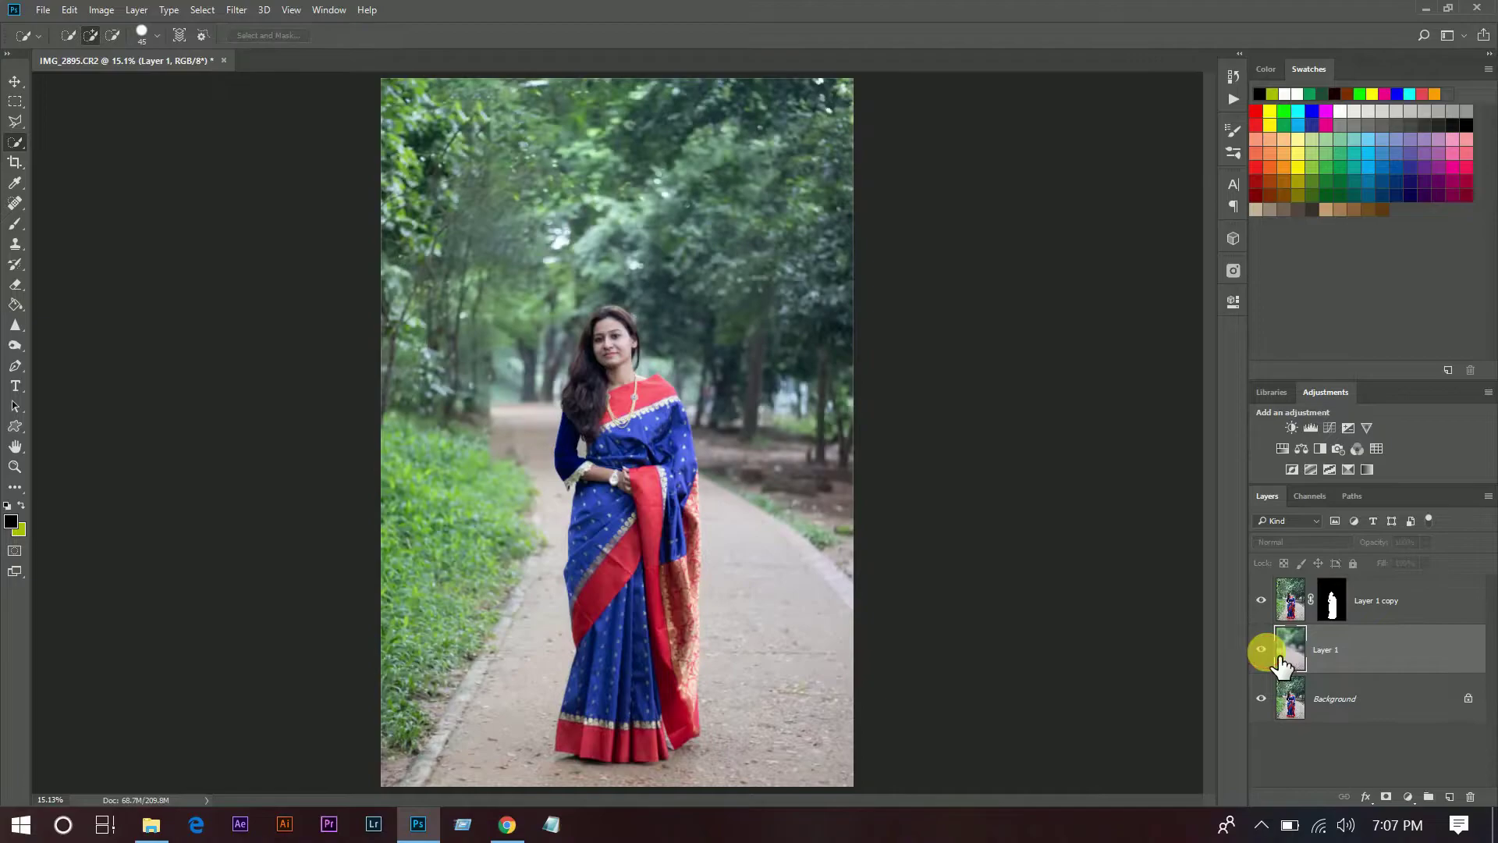
{"action": "left_click", "coordinate": [1411, 615]}
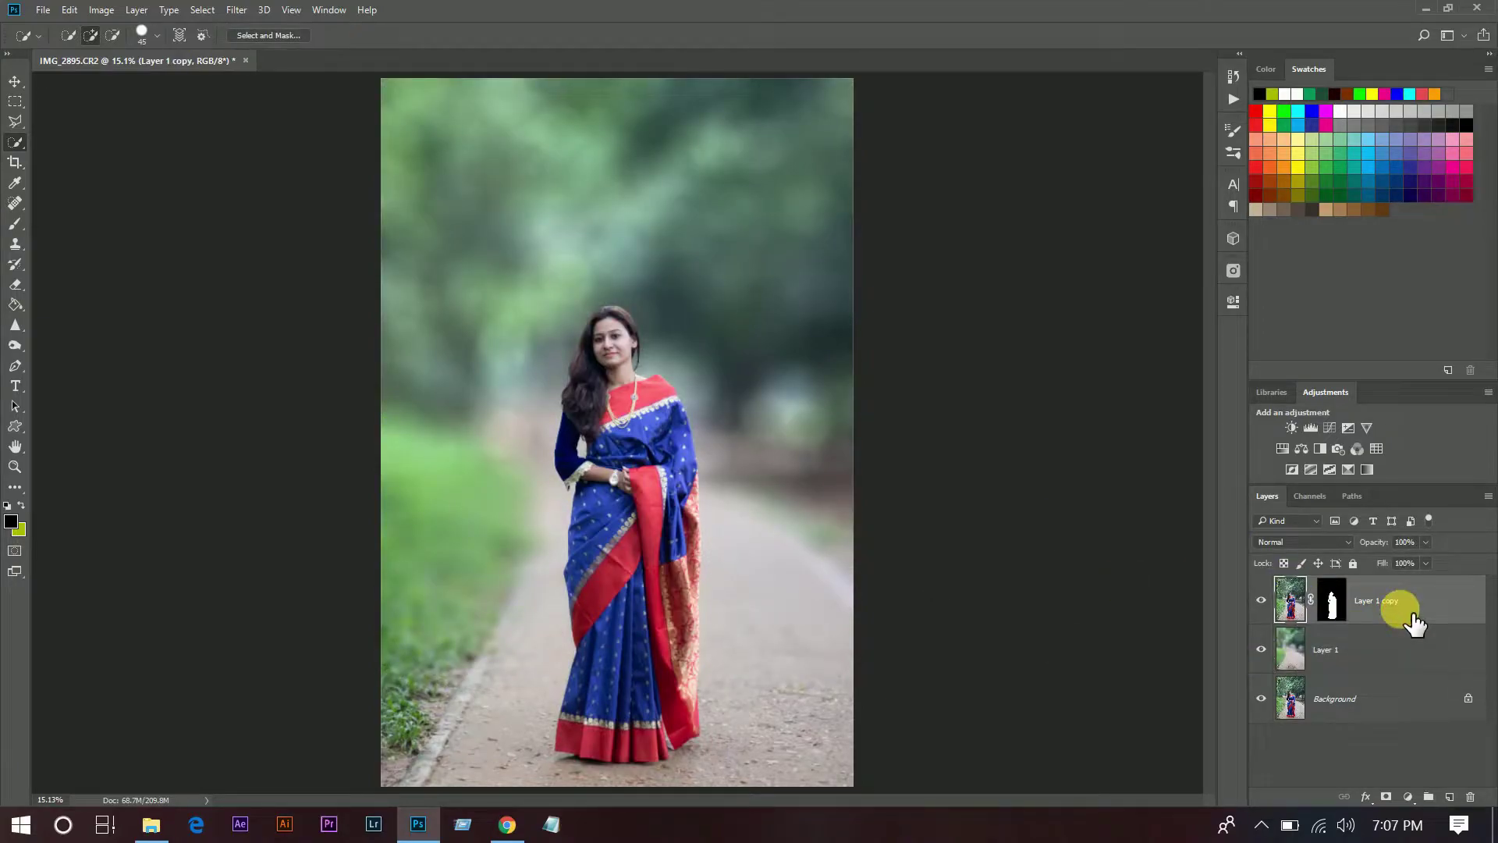
{"action": "key", "text": "ctrl+shift+alt+e"}
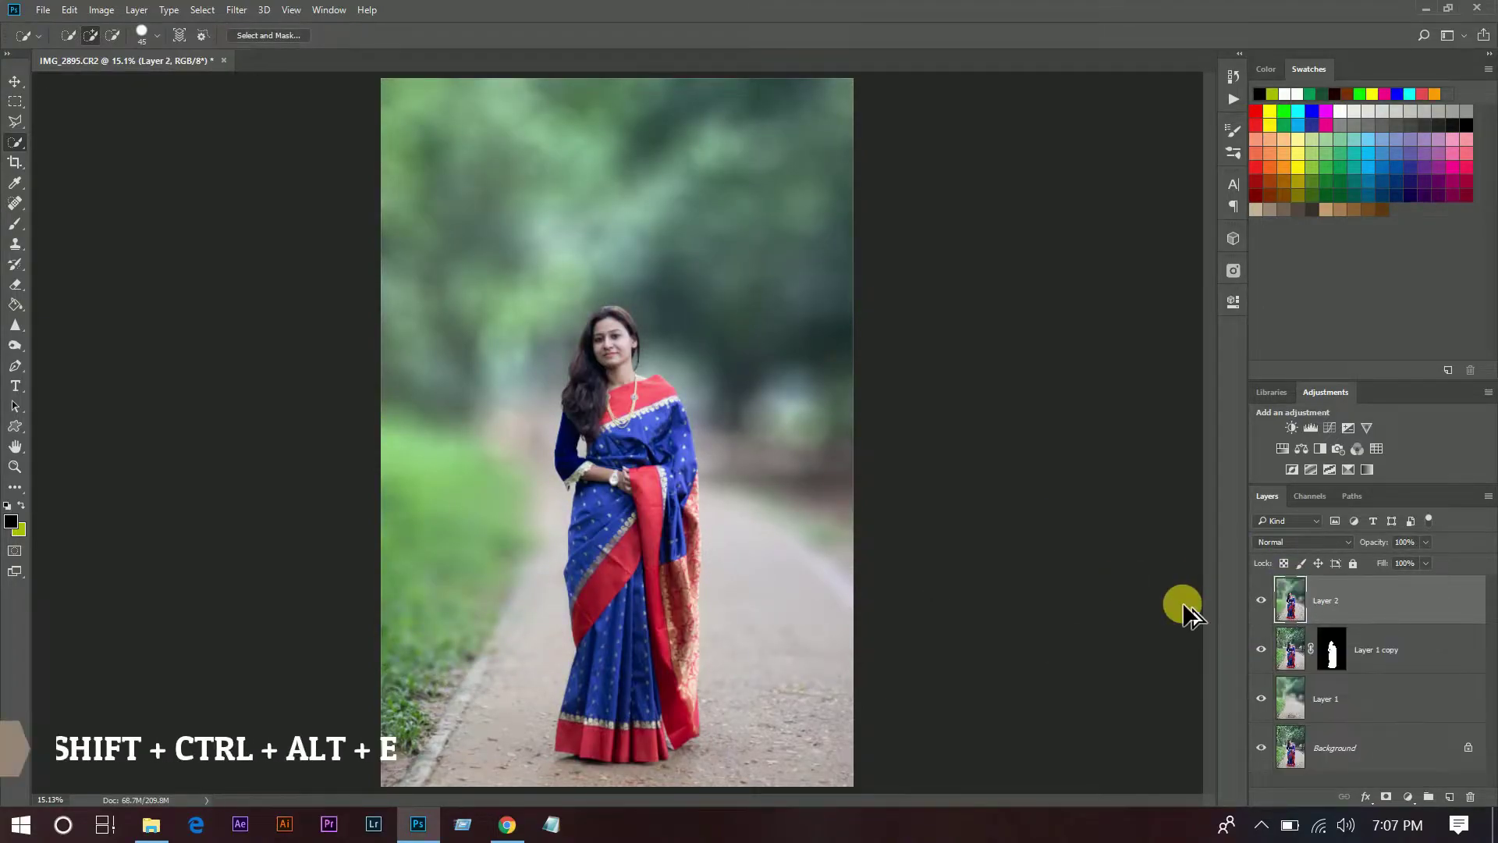
Step: Convert Layer 2 into a smart object for filtering
{"action": "right_click", "coordinate": [1383, 602]}
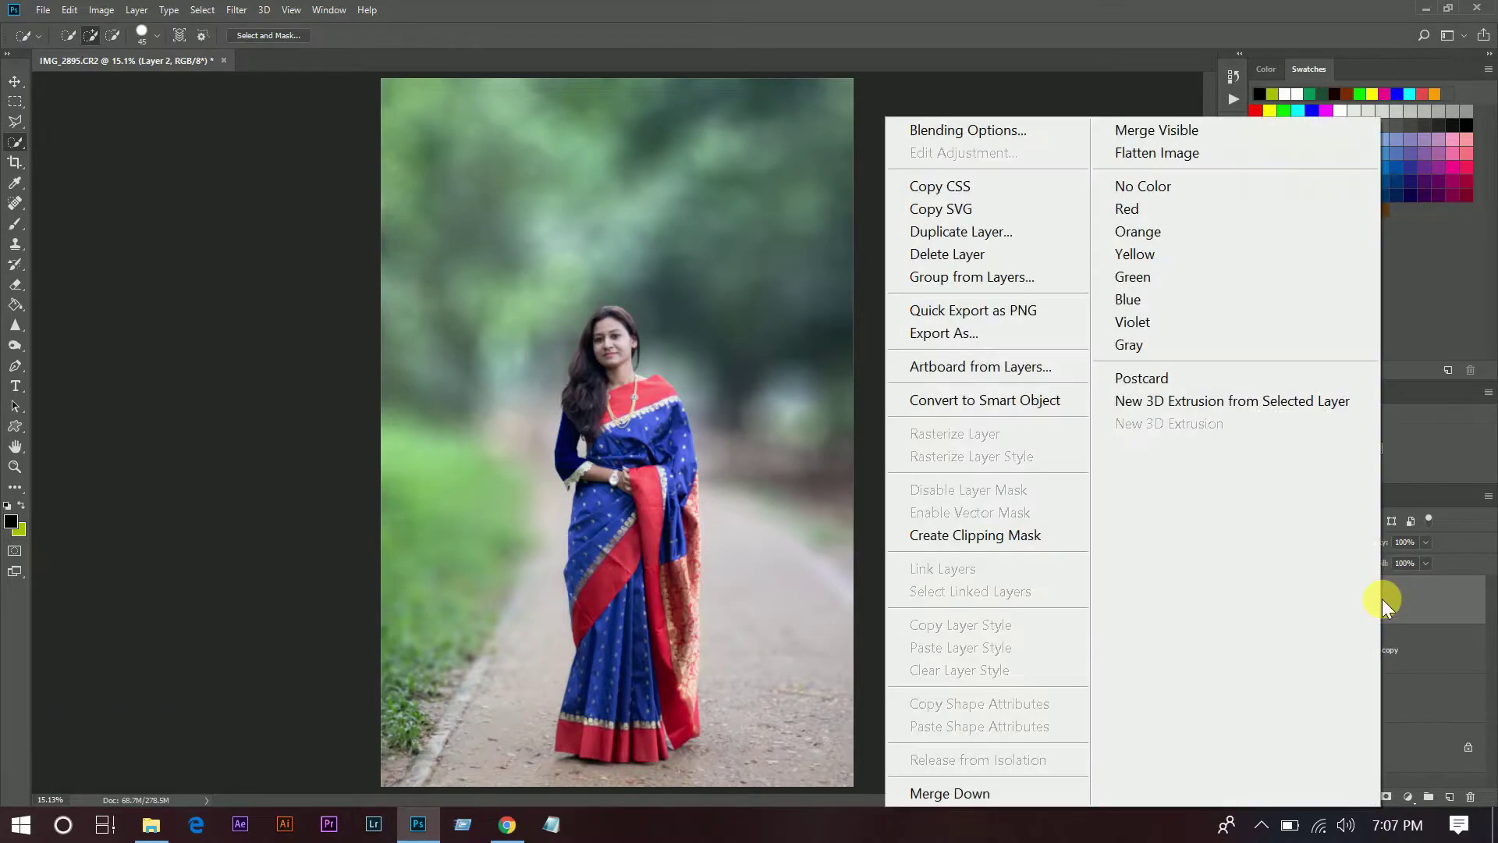
{"action": "left_click", "coordinate": [1029, 400]}
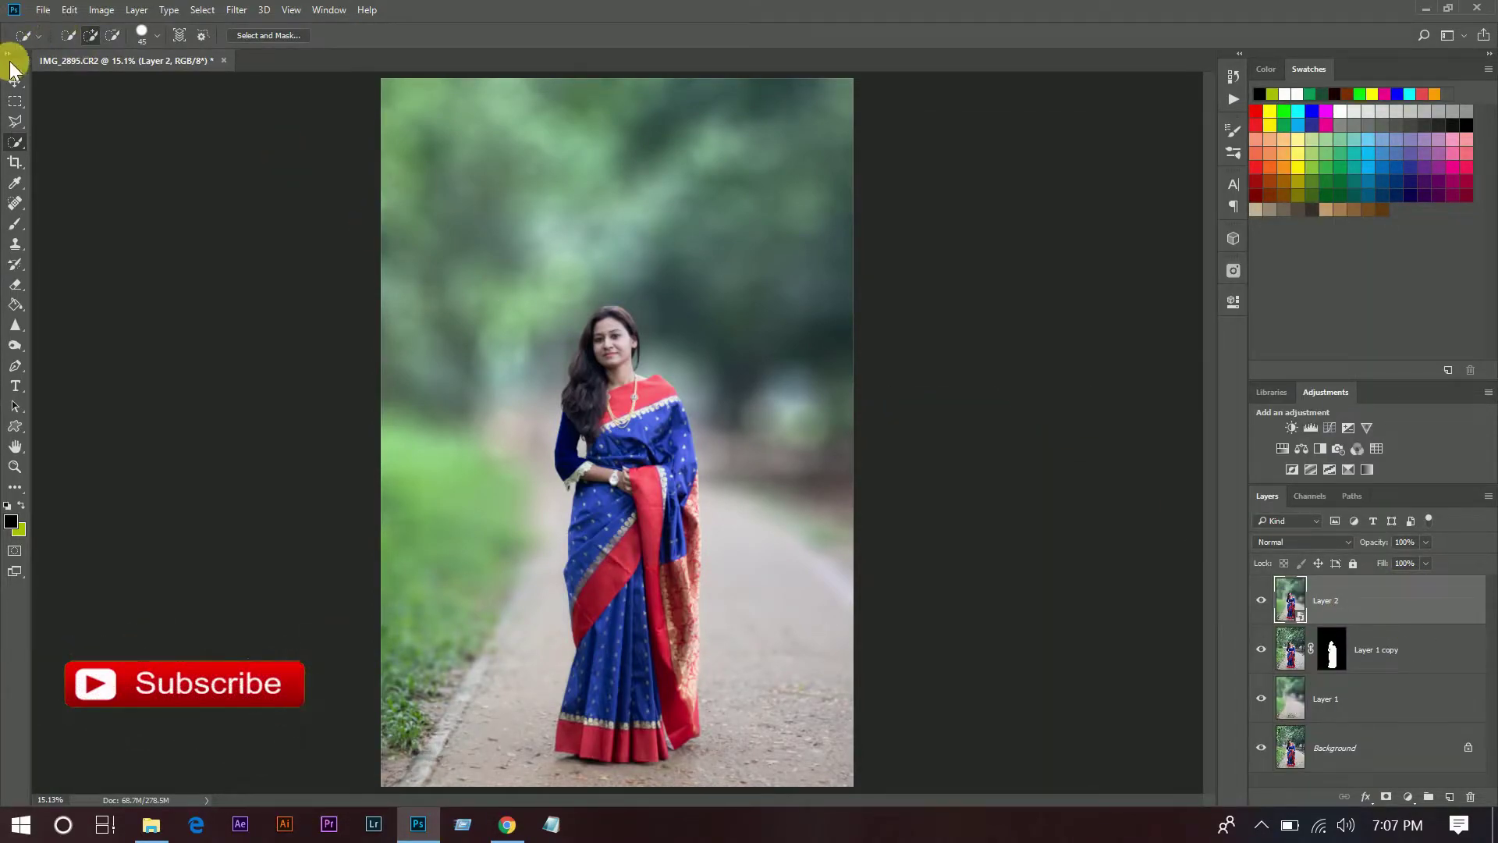
{"action": "left_click", "coordinate": [15, 80]}
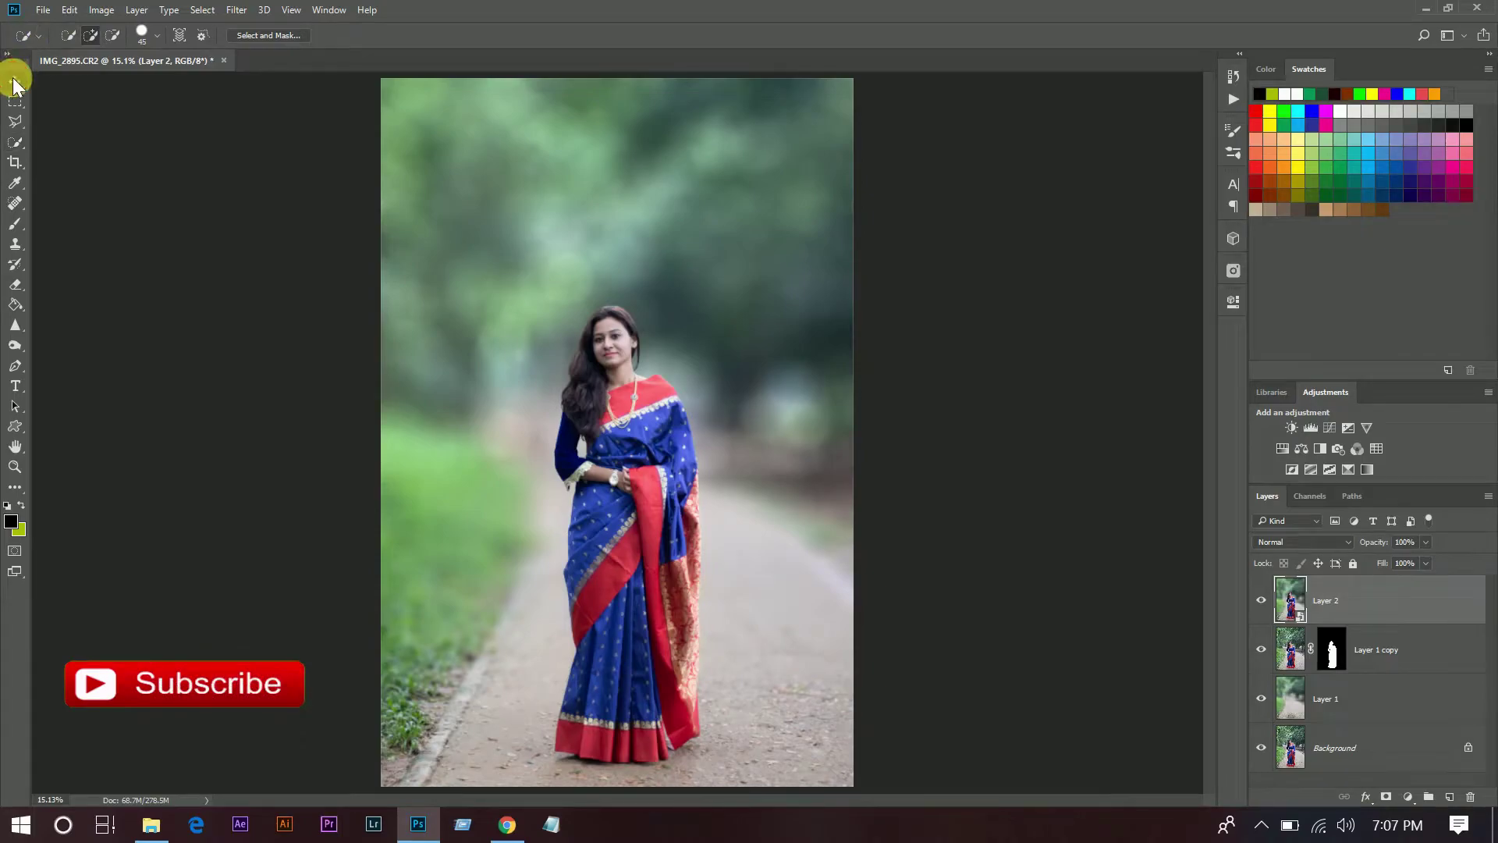
{"action": "left_click", "coordinate": [237, 10]}
Step: In Camera Raw, set Highlights -79, Shadows +94, Whites +19, Contrast +53, Exposure +0.20
{"action": "left_click", "coordinate": [316, 143]}
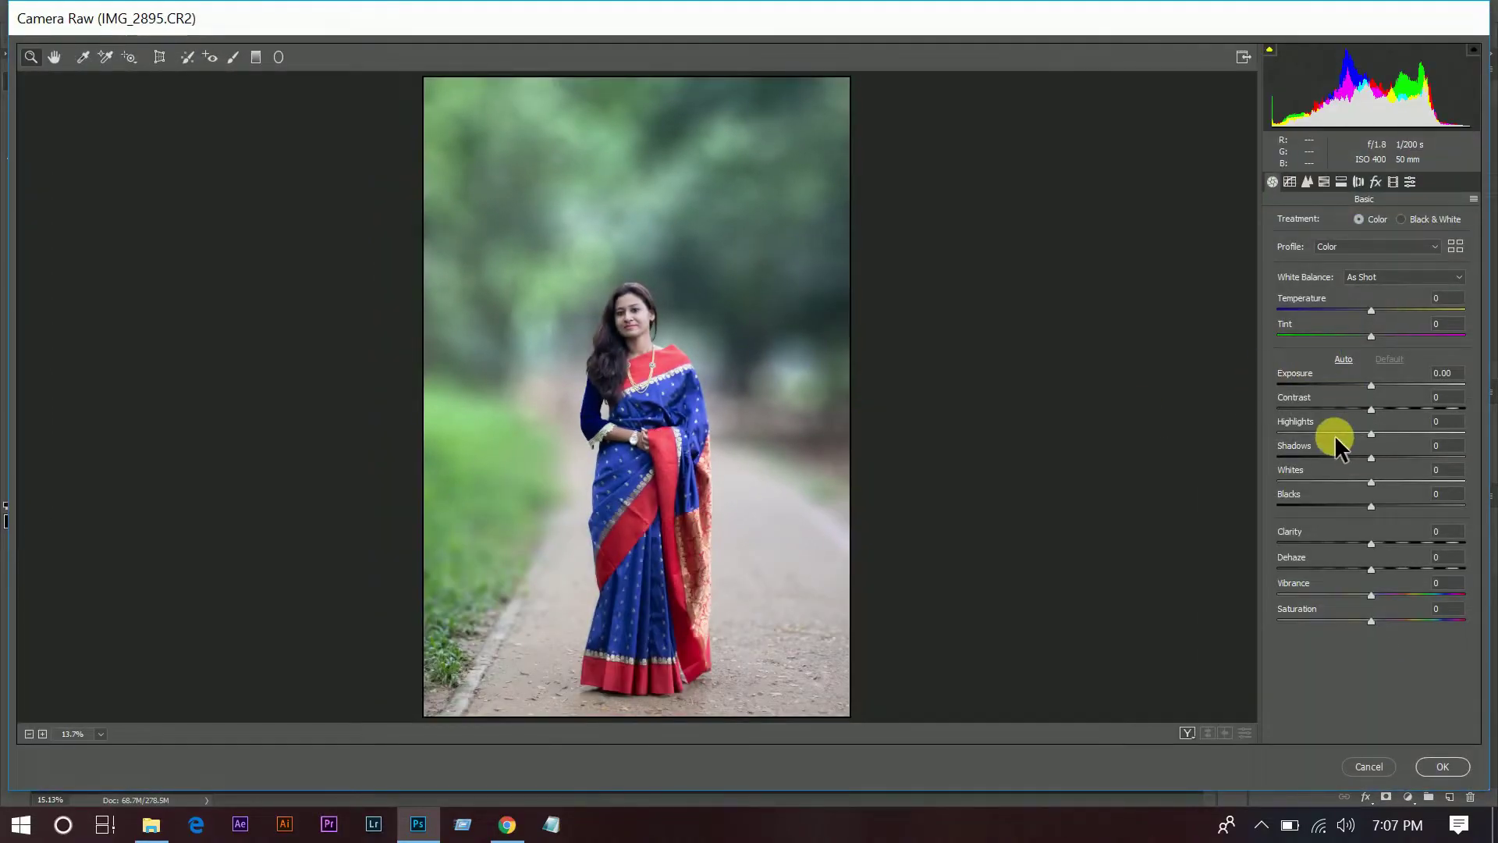
{"action": "left_click", "coordinate": [1303, 432]}
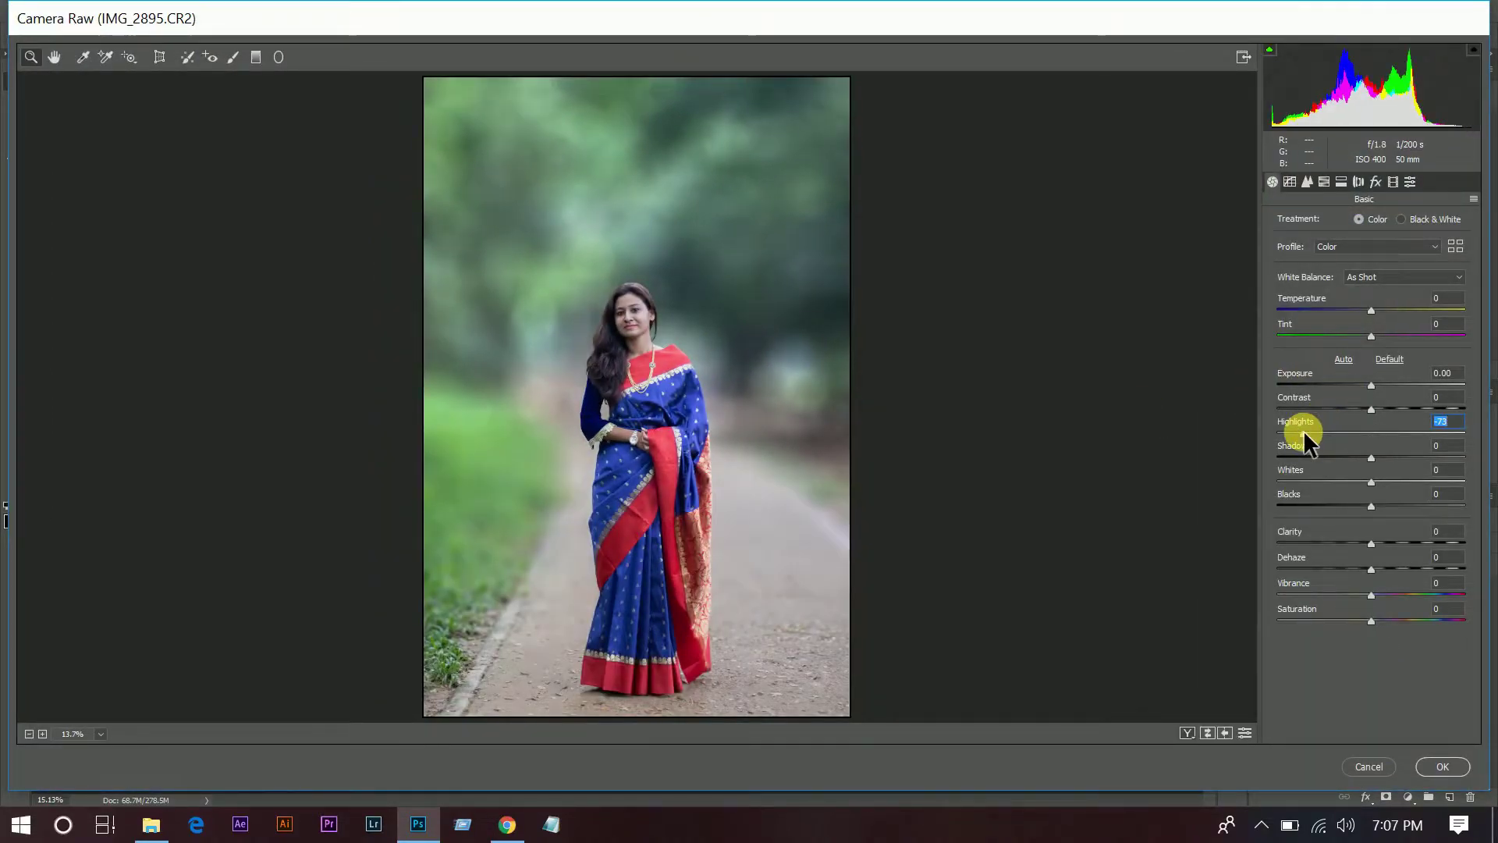
{"action": "left_click", "coordinate": [1459, 463]}
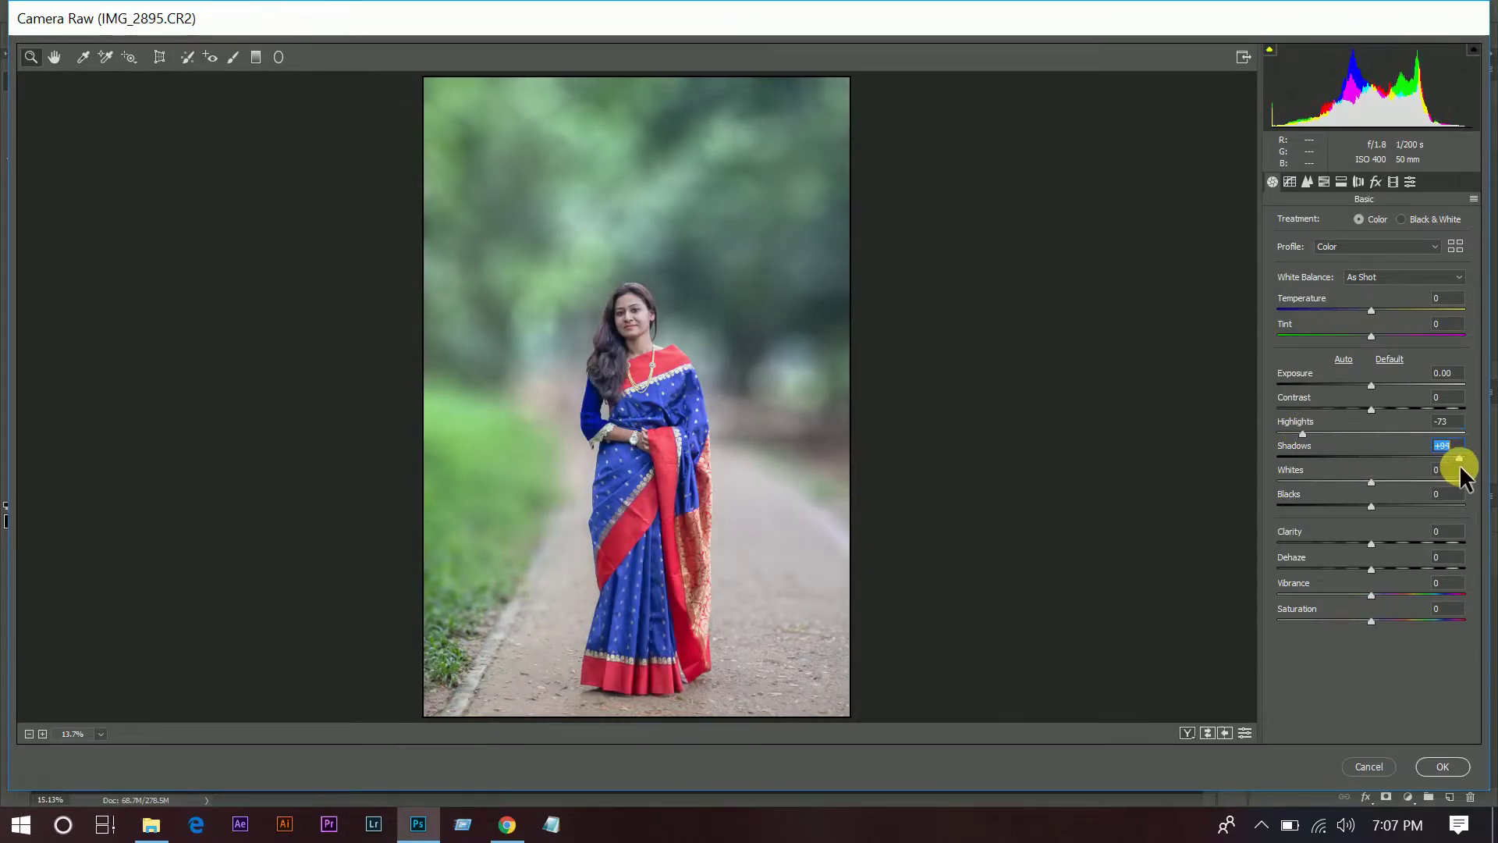
{"action": "left_click", "coordinate": [1389, 483]}
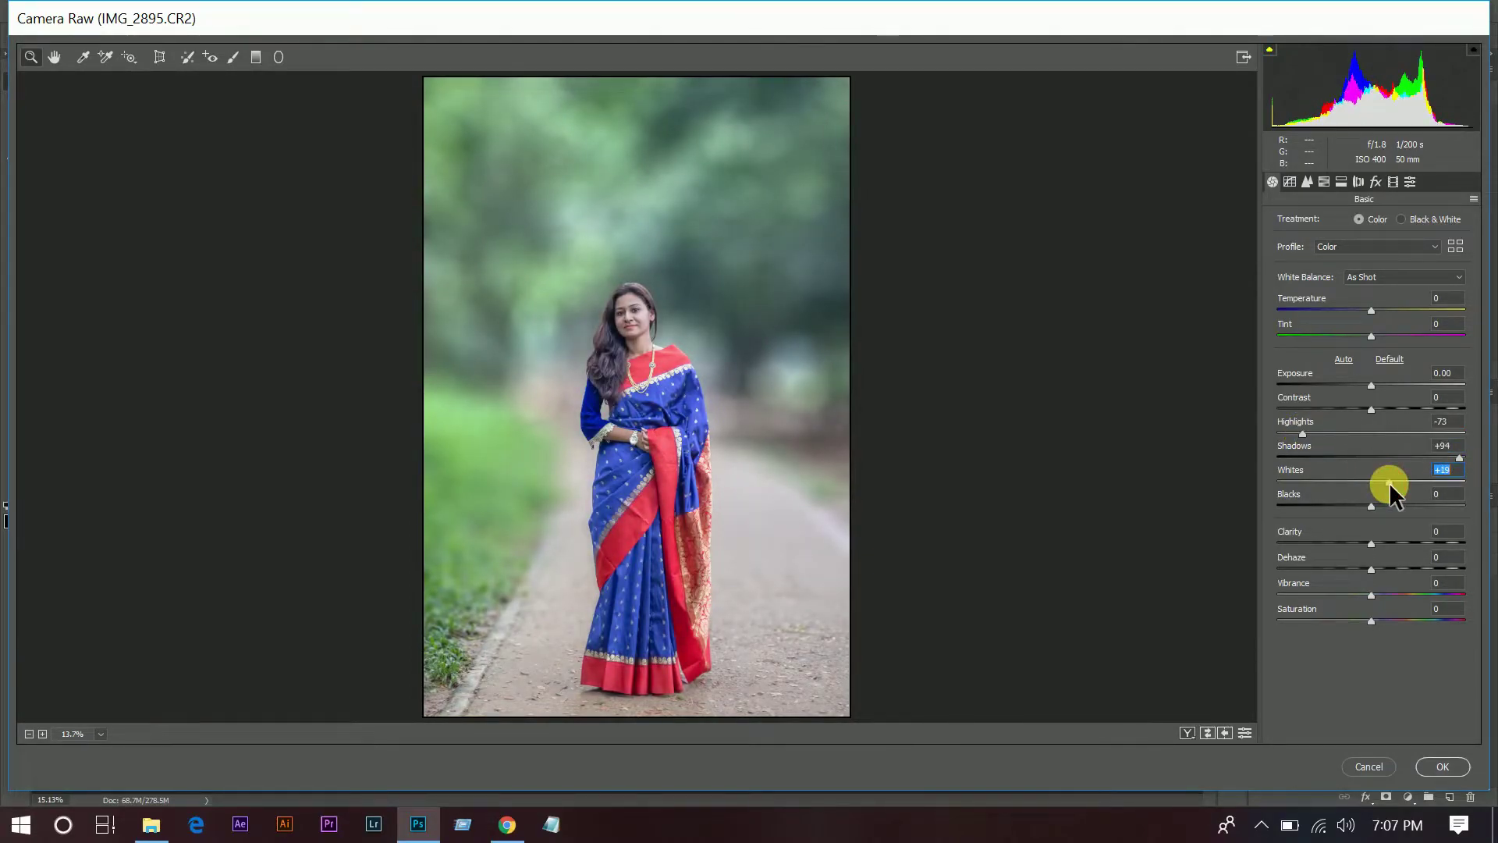
{"action": "left_click", "coordinate": [1403, 408]}
{"action": "mouse_move", "coordinate": [1385, 384]}
{"action": "left_mouse_down"}
{"action": "mouse_move", "coordinate": [1370, 389]}
{"action": "mouse_move", "coordinate": [1383, 402]}
{"action": "left_mouse_up"}
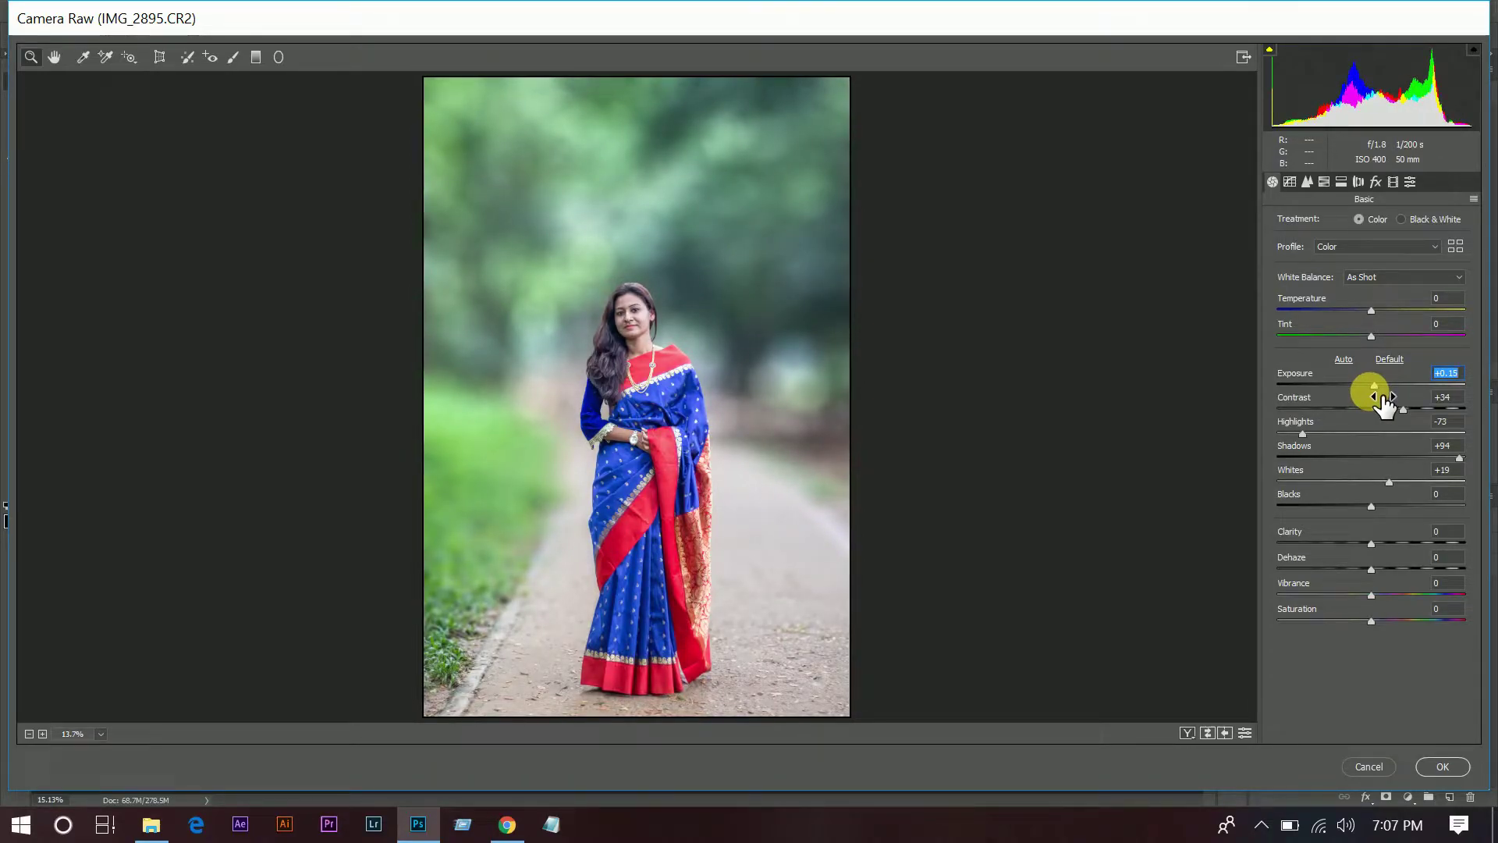
{"action": "left_click_drag", "start_coordinate": [1384, 403], "coordinate": [1421, 415]}
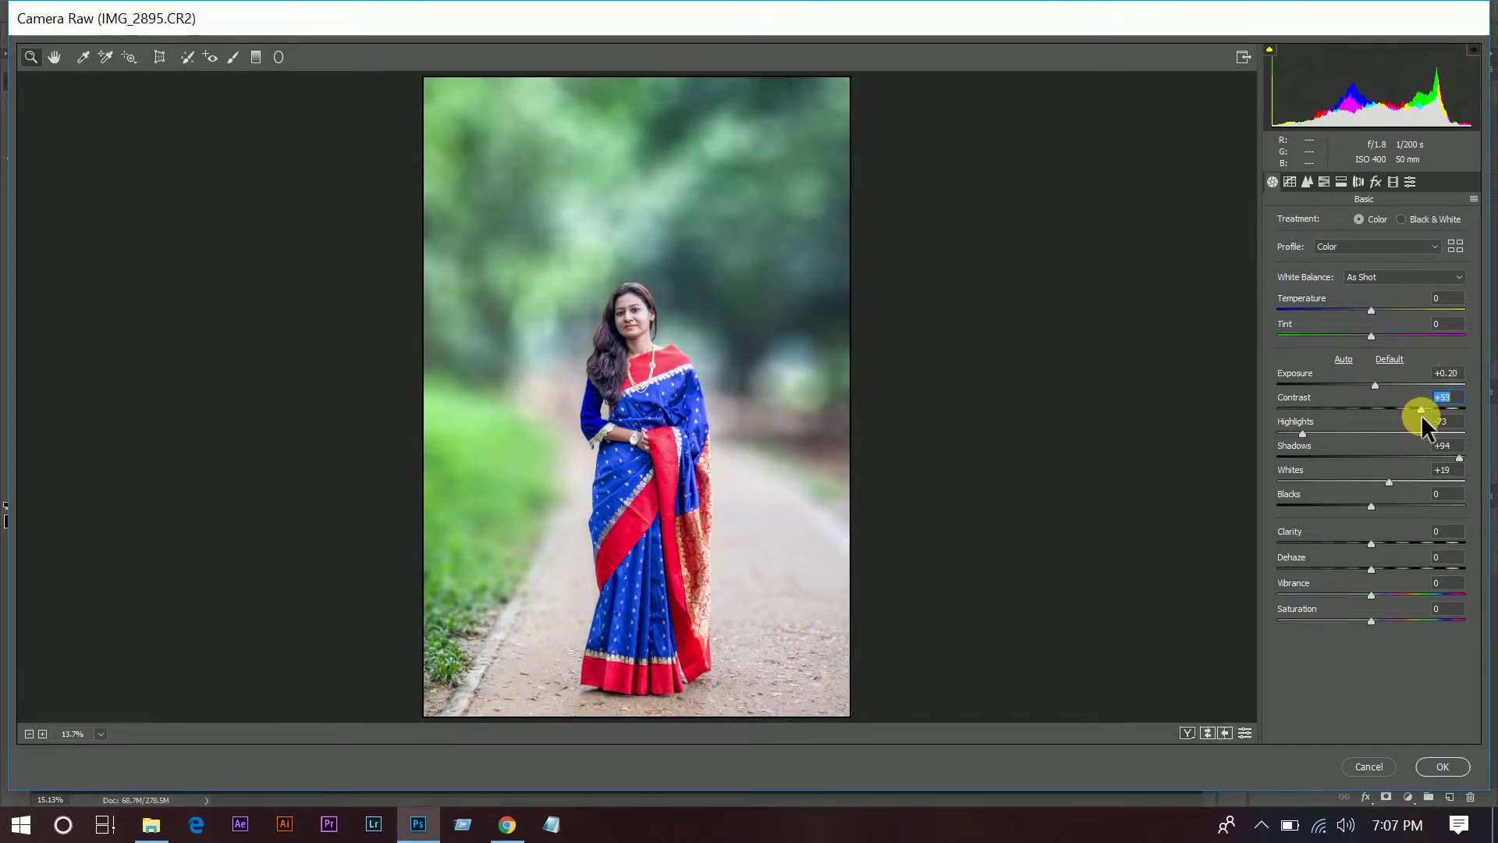
{"action": "mouse_move", "coordinate": [1331, 435]}
{"action": "left_mouse_down"}
{"action": "mouse_move", "coordinate": [1248, 433]}
{"action": "mouse_move", "coordinate": [1319, 442]}
{"action": "mouse_move", "coordinate": [1297, 442]}
{"action": "left_mouse_up"}
Step: Set Vibrance +37, Dehaze +11 and Clarity +5, then compare the before/after view
{"action": "left_click", "coordinate": [1422, 594]}
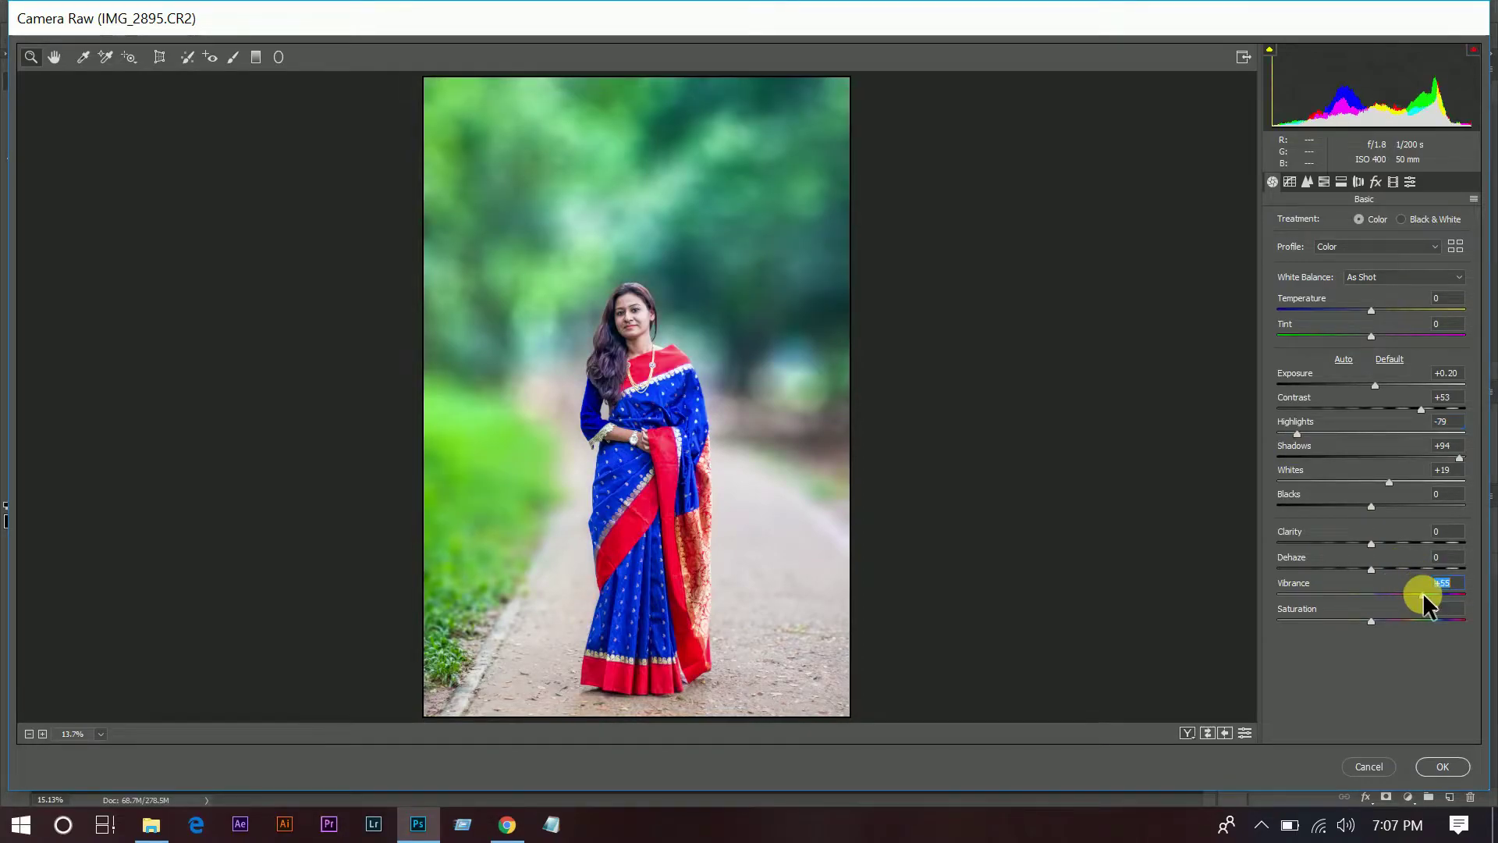
{"action": "mouse_move", "coordinate": [1422, 593]}
{"action": "left_mouse_down"}
{"action": "mouse_move", "coordinate": [1406, 598]}
{"action": "mouse_move", "coordinate": [1382, 570]}
{"action": "left_mouse_up"}
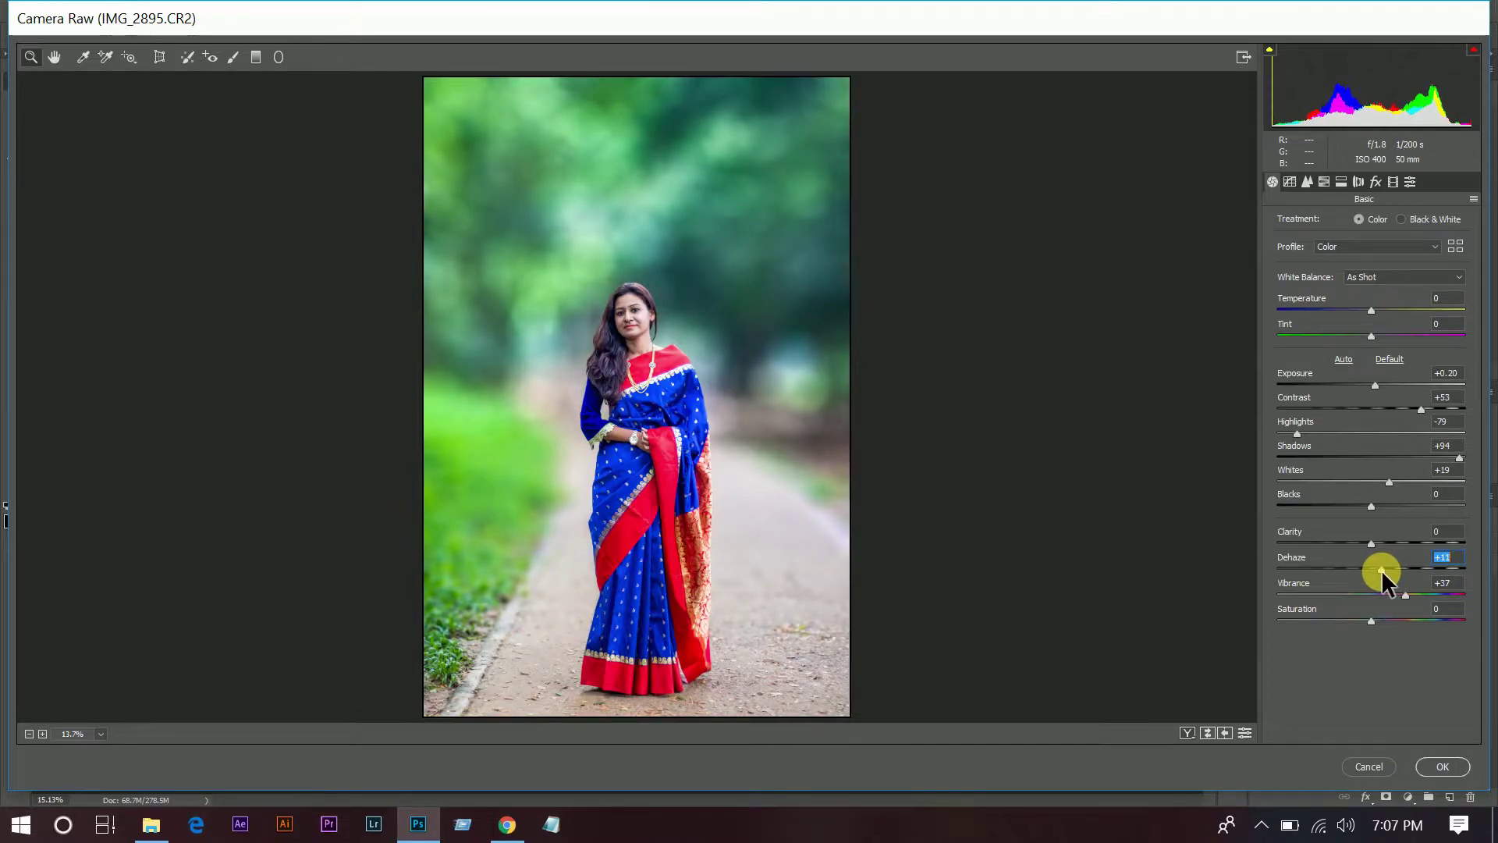
{"action": "left_click", "coordinate": [1378, 542]}
{"action": "left_click", "coordinate": [595, 312]}
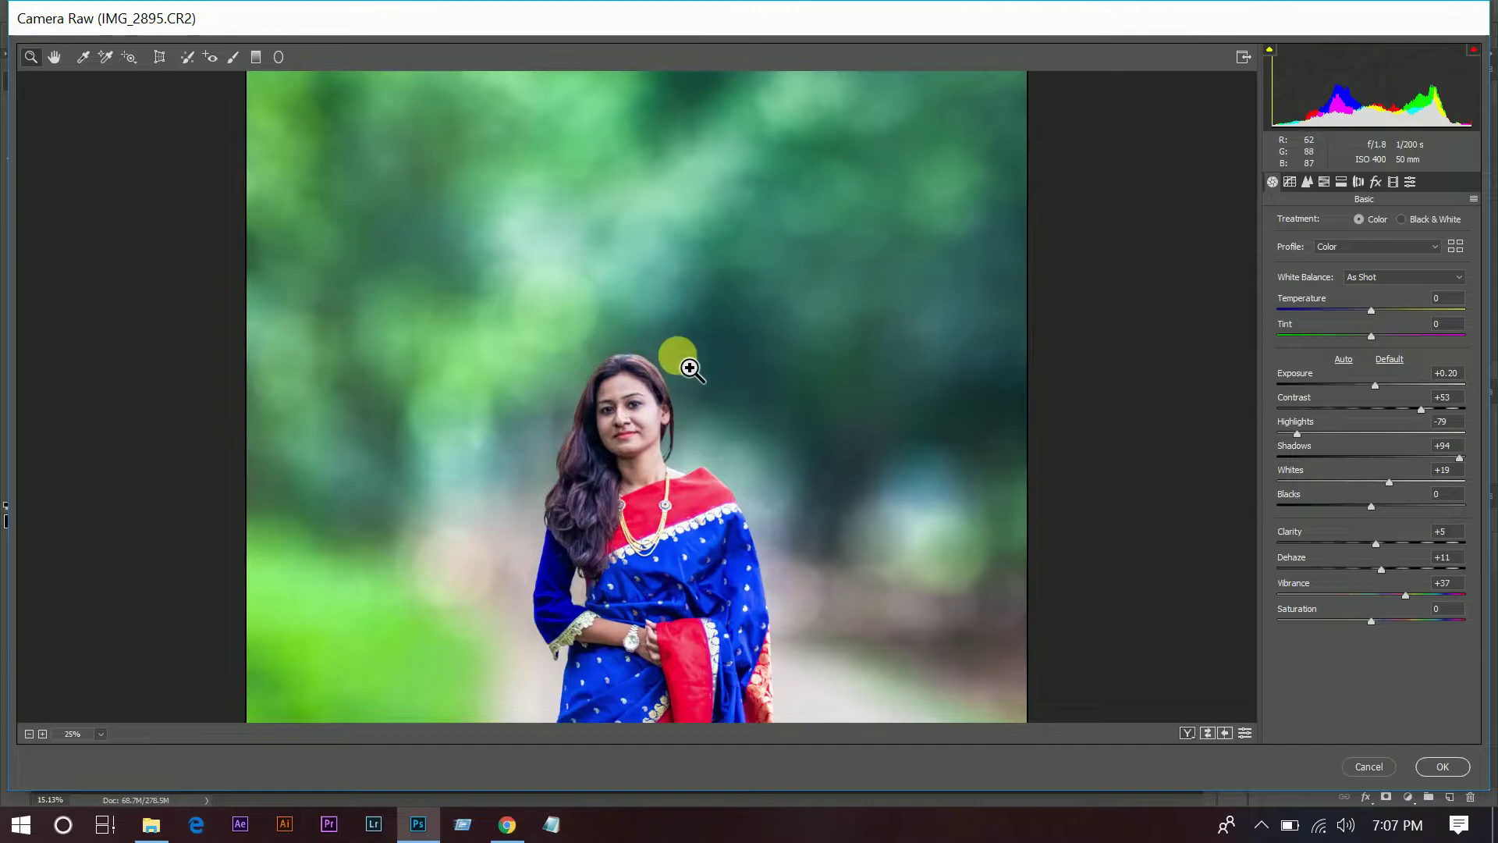
{"action": "scroll", "coordinate": [689, 367], "scroll_direction": "down", "scroll_amount": 3}
{"action": "scroll", "coordinate": [777, 435], "scroll_direction": "up", "scroll_amount": 1}
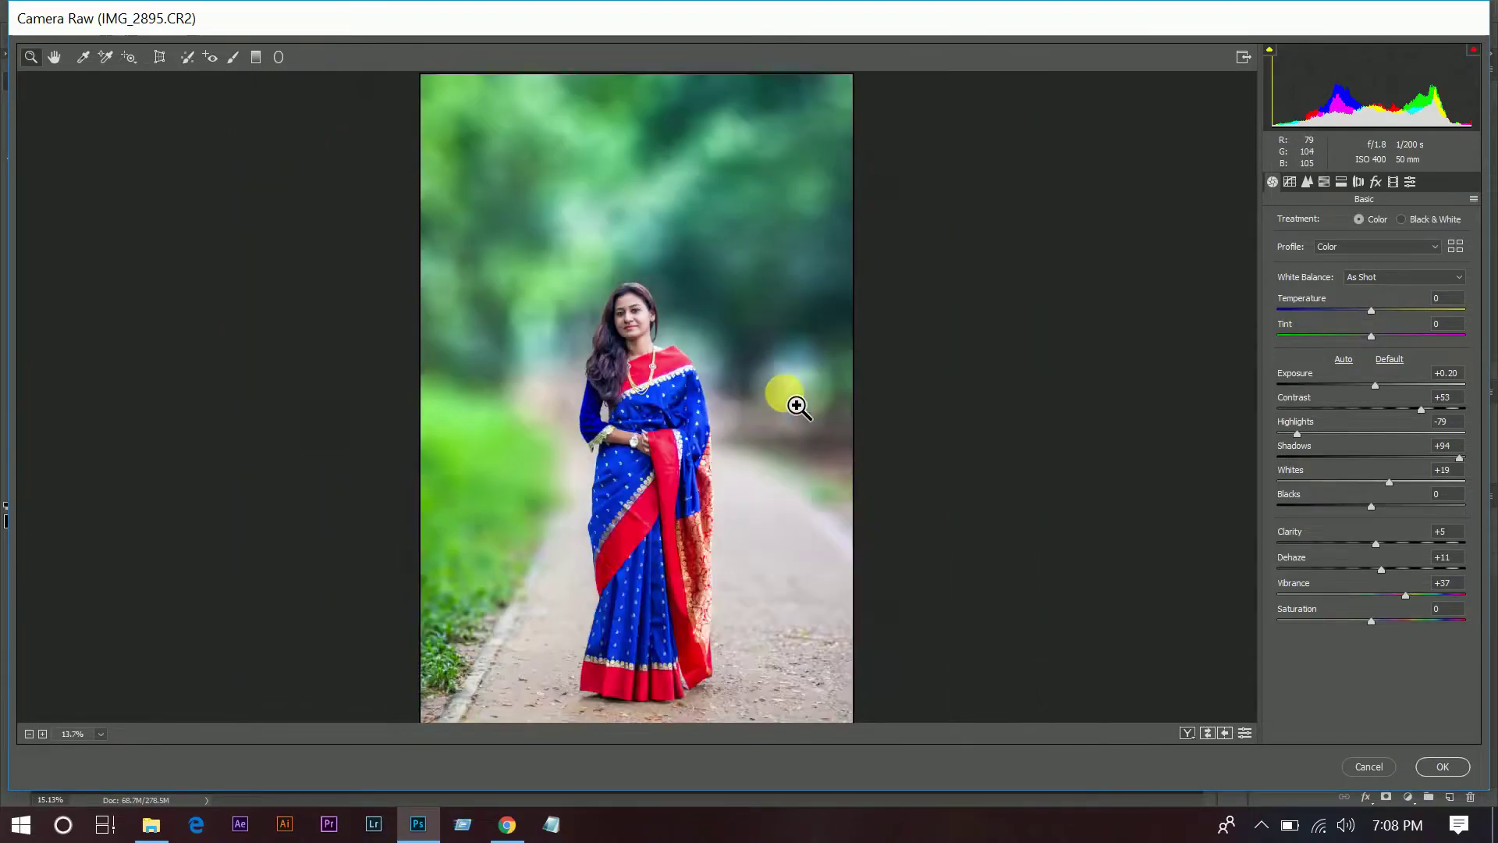
{"action": "left_click", "coordinate": [790, 402], "text": "alt"}
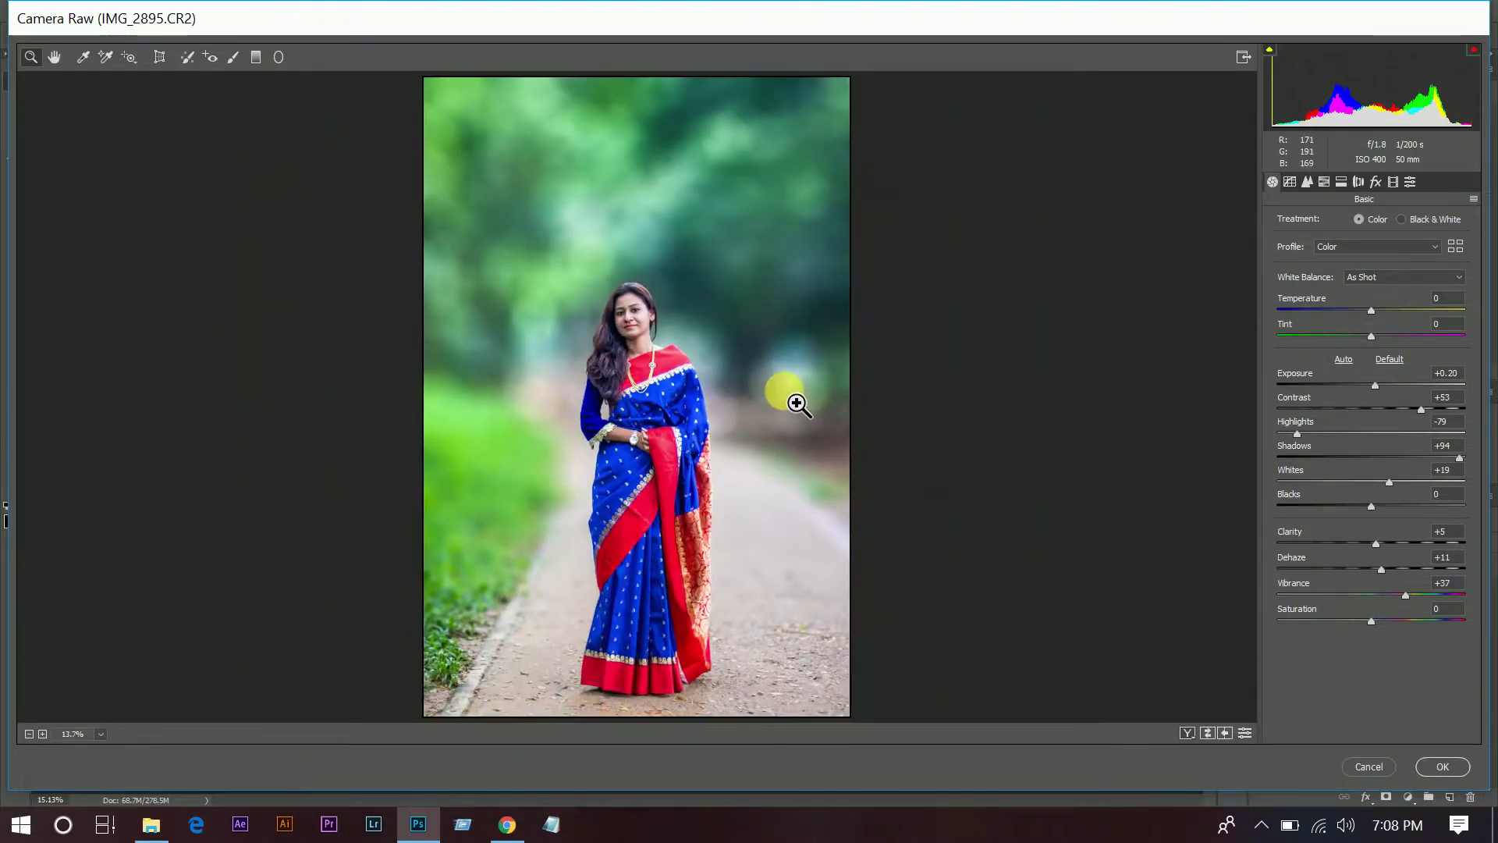
{"action": "key", "text": "q"}
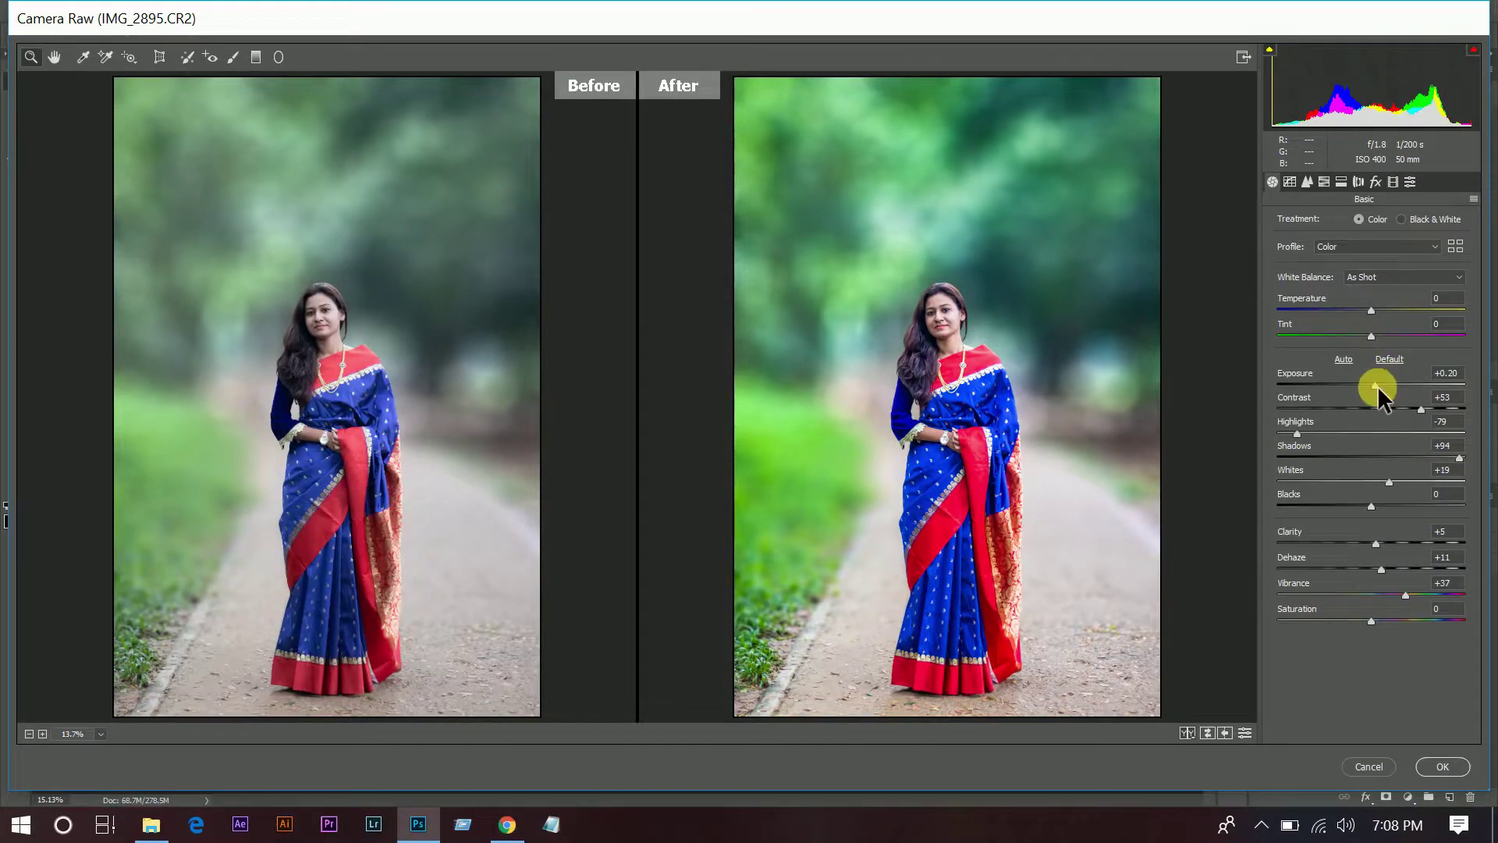
Step: Raise exposure to +0.25 and sharpen with Amount 35, Radius 1.4, Detail 37, Masking 96
{"action": "left_click", "coordinate": [1440, 374]}
{"action": "key", "text": "Up"}
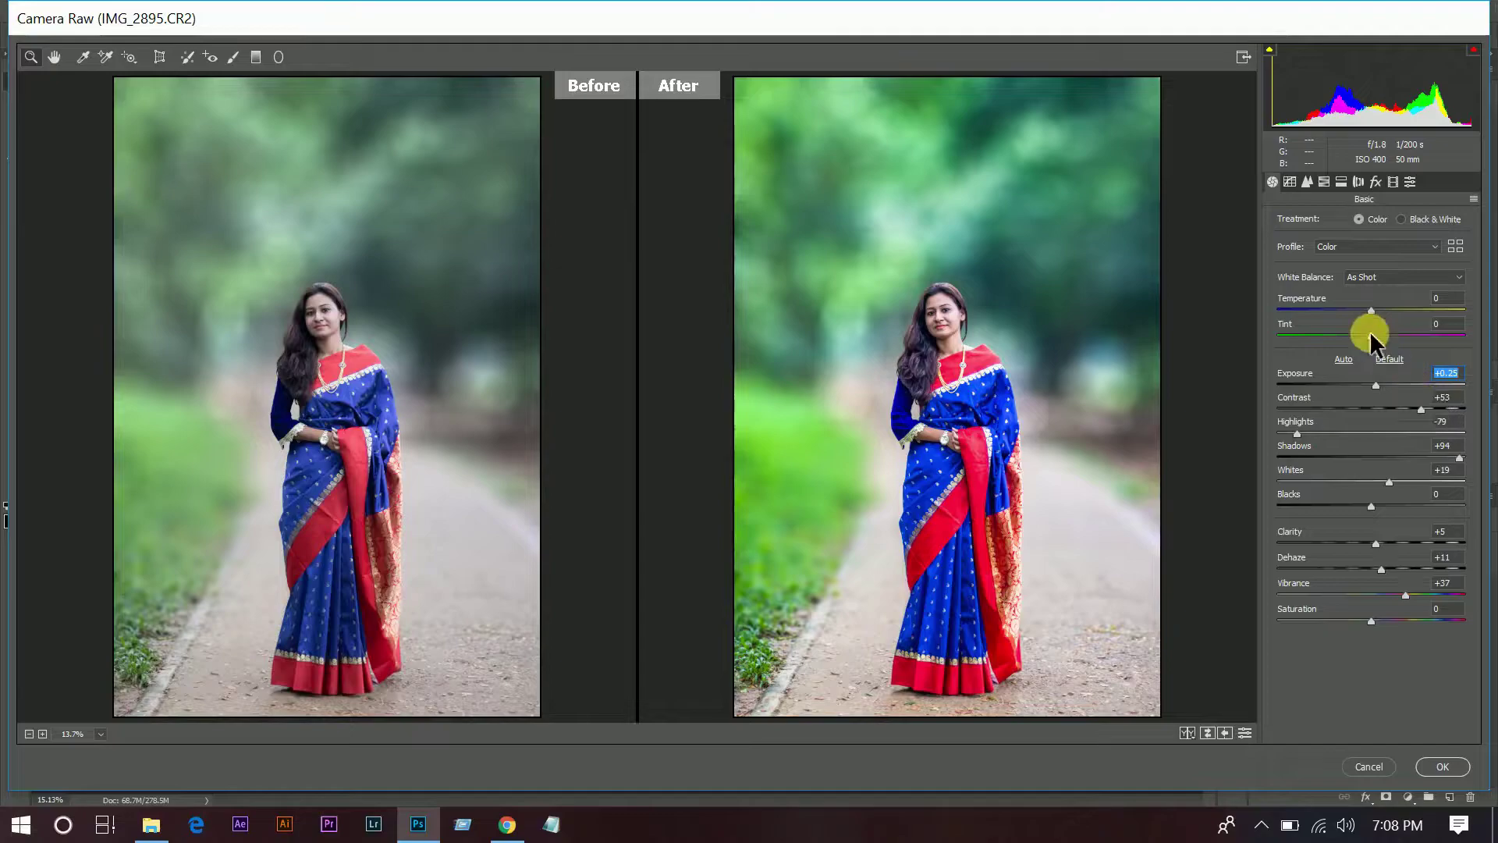
{"action": "left_click", "coordinate": [1309, 183]}
{"action": "left_click", "coordinate": [1343, 247]}
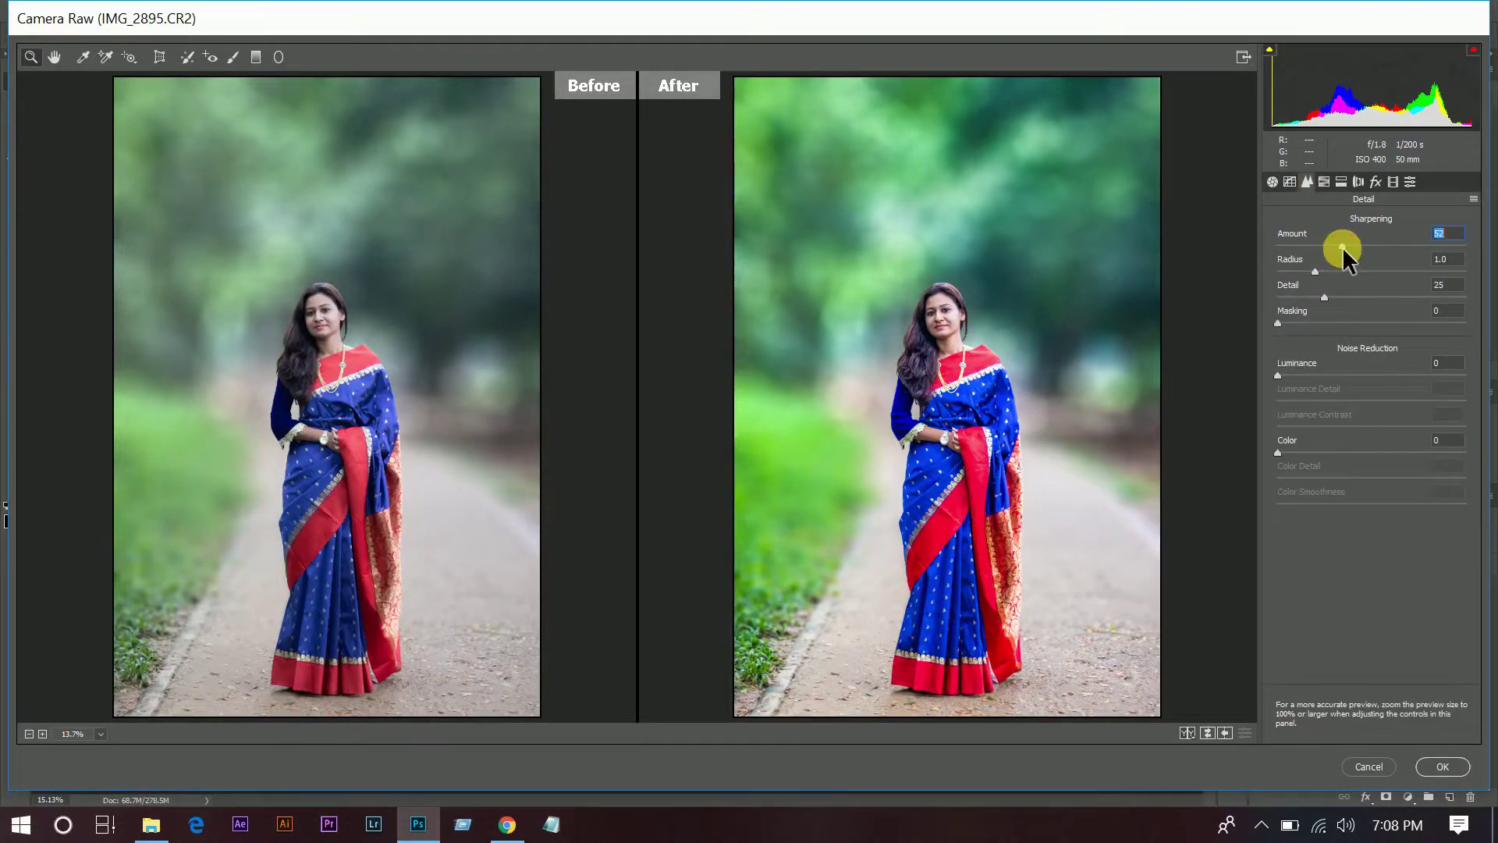
{"action": "left_click_drag", "start_coordinate": [1353, 323], "coordinate": [1458, 342]}
{"action": "left_click", "coordinate": [1382, 298]}
{"action": "left_click", "coordinate": [1375, 271]}
{"action": "left_click", "coordinate": [1347, 272]}
{"action": "left_click", "coordinate": [1347, 296]}
{"action": "left_click", "coordinate": [1302, 451]}
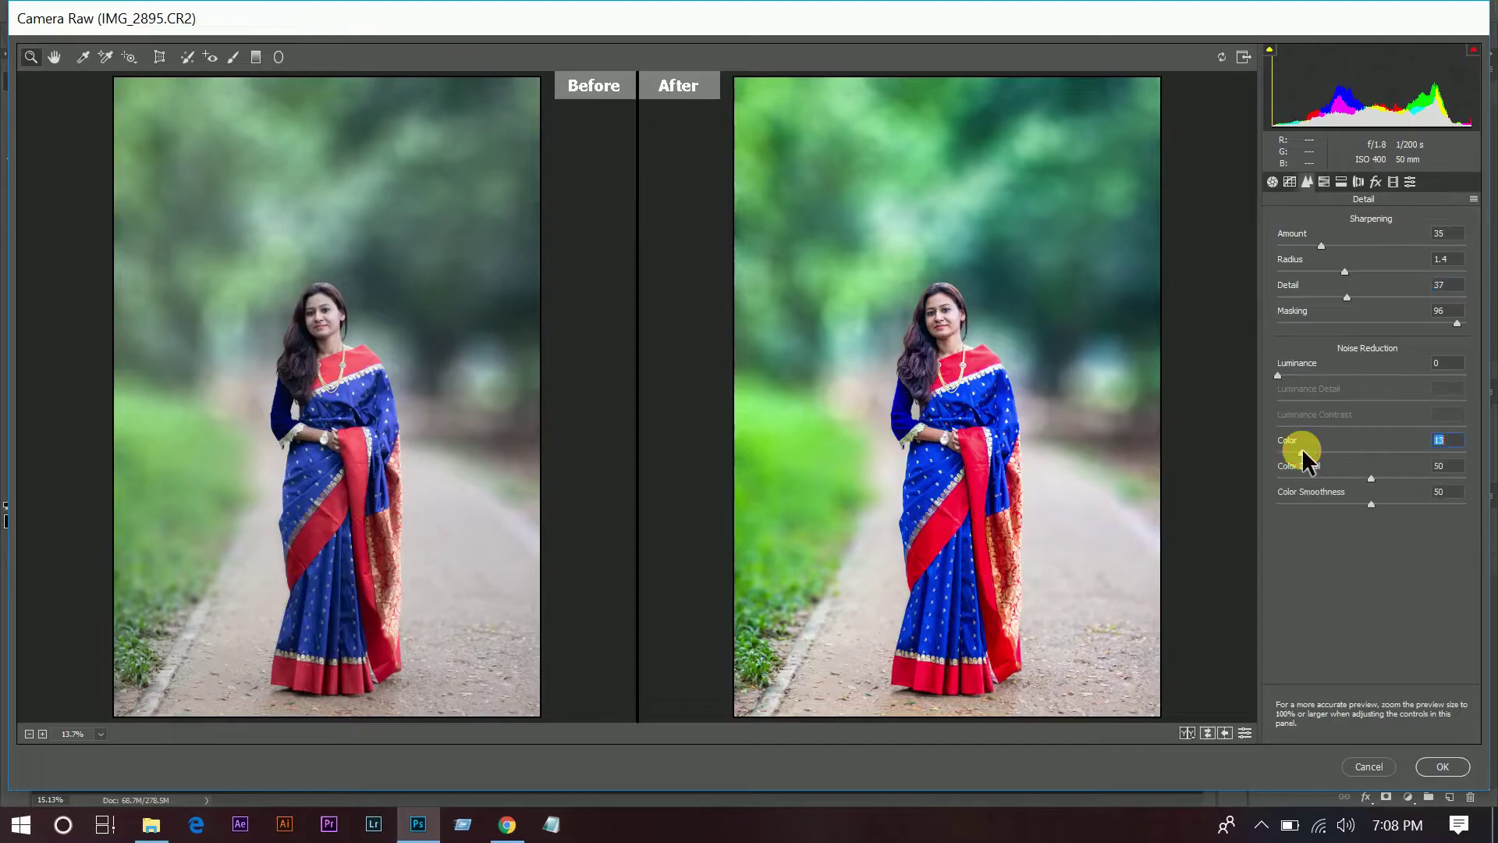
Step: Adjust HSL hues: greens toward yellow, yellows to -11, aquas to +4
{"action": "left_click", "coordinate": [1325, 182]}
{"action": "left_click", "coordinate": [1288, 224]}
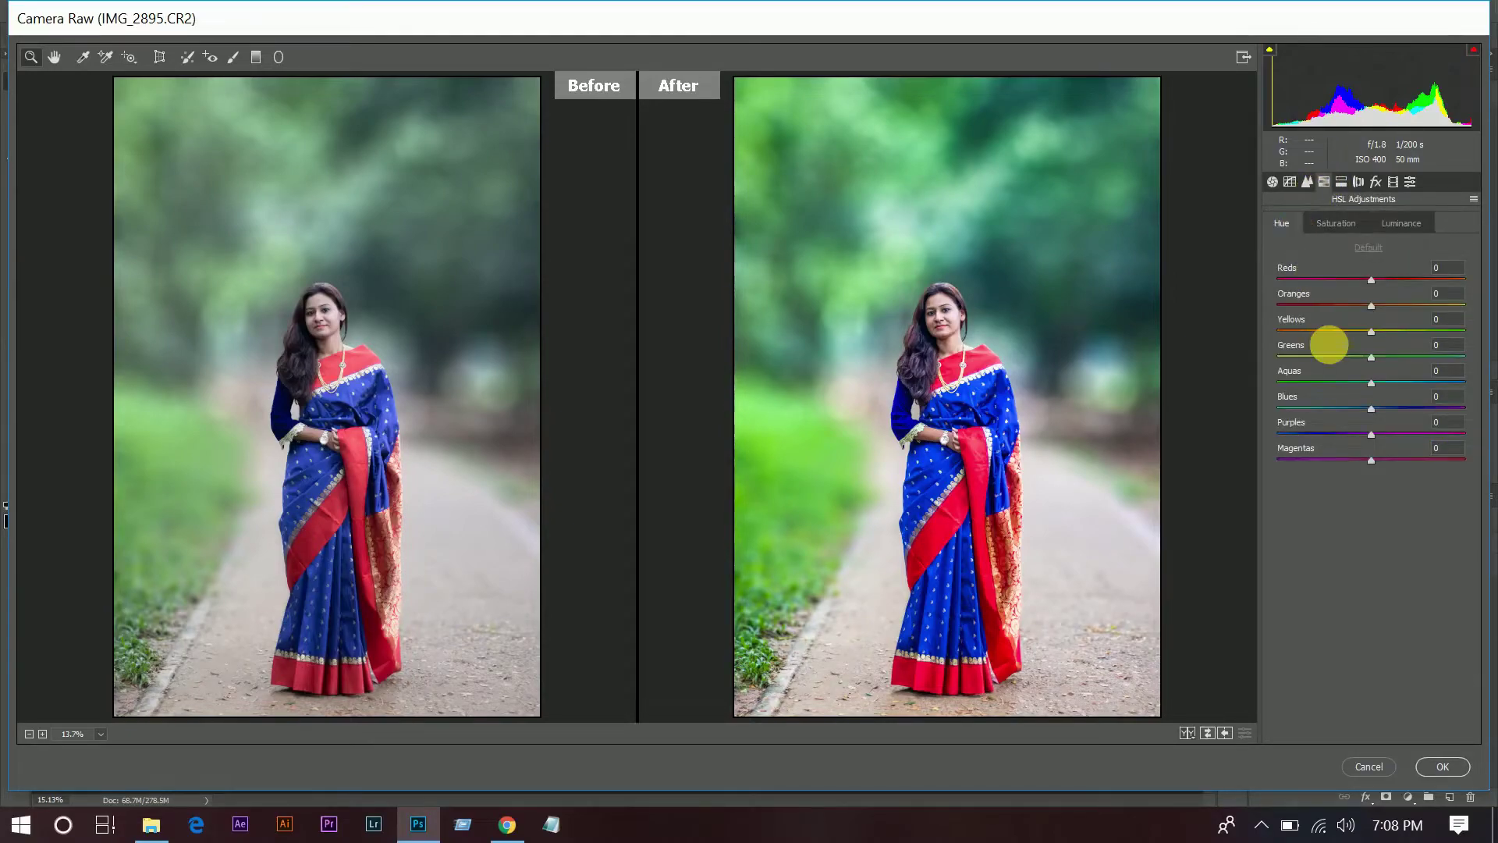
{"action": "left_click", "coordinate": [1308, 357]}
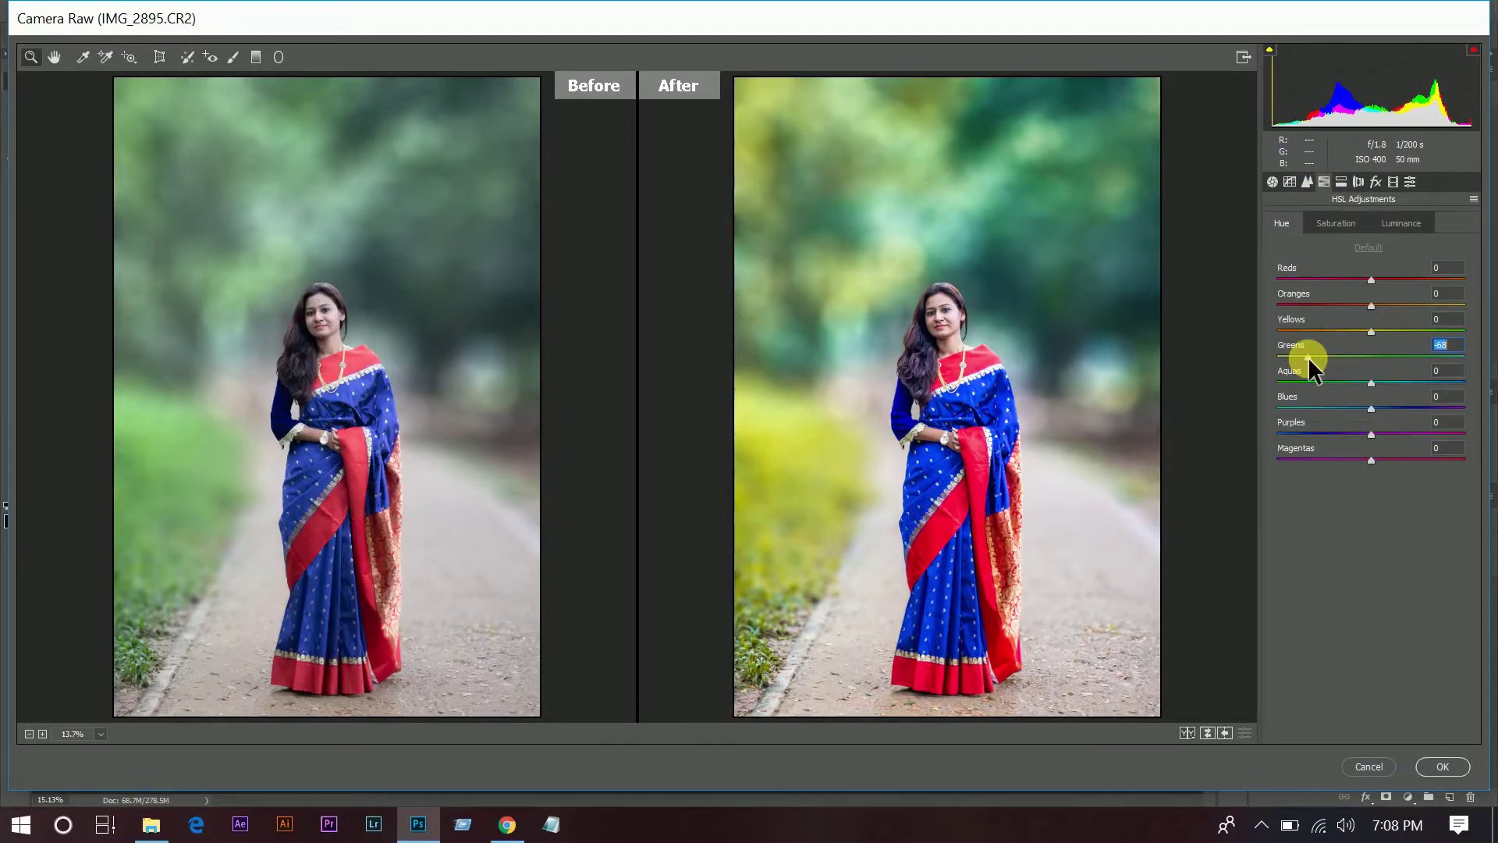
{"action": "left_click", "coordinate": [1363, 329]}
{"action": "left_click", "coordinate": [1359, 330]}
{"action": "mouse_move", "coordinate": [1347, 383]}
{"action": "left_mouse_down"}
{"action": "mouse_move", "coordinate": [1375, 386]}
{"action": "mouse_move", "coordinate": [1361, 388]}
{"action": "left_mouse_up"}
Step: Set HSL saturation to greens +30, aquas +37 and blues +16
{"action": "left_click", "coordinate": [1335, 224]}
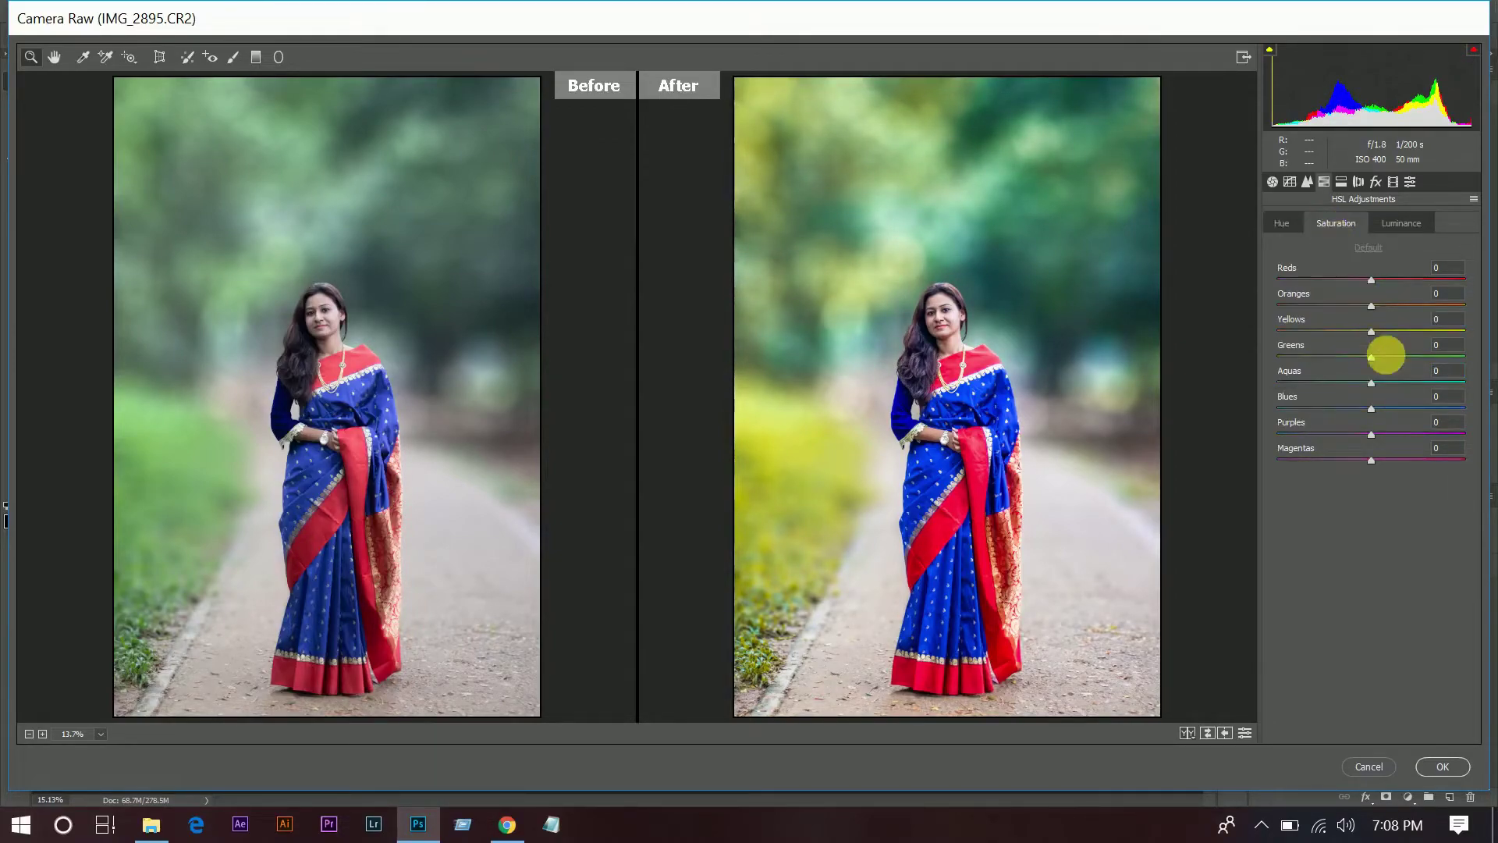
{"action": "mouse_move", "coordinate": [1378, 356]}
{"action": "left_mouse_down"}
{"action": "mouse_move", "coordinate": [1399, 357]}
{"action": "mouse_move", "coordinate": [1389, 327]}
{"action": "mouse_move", "coordinate": [1446, 335]}
{"action": "left_mouse_up"}
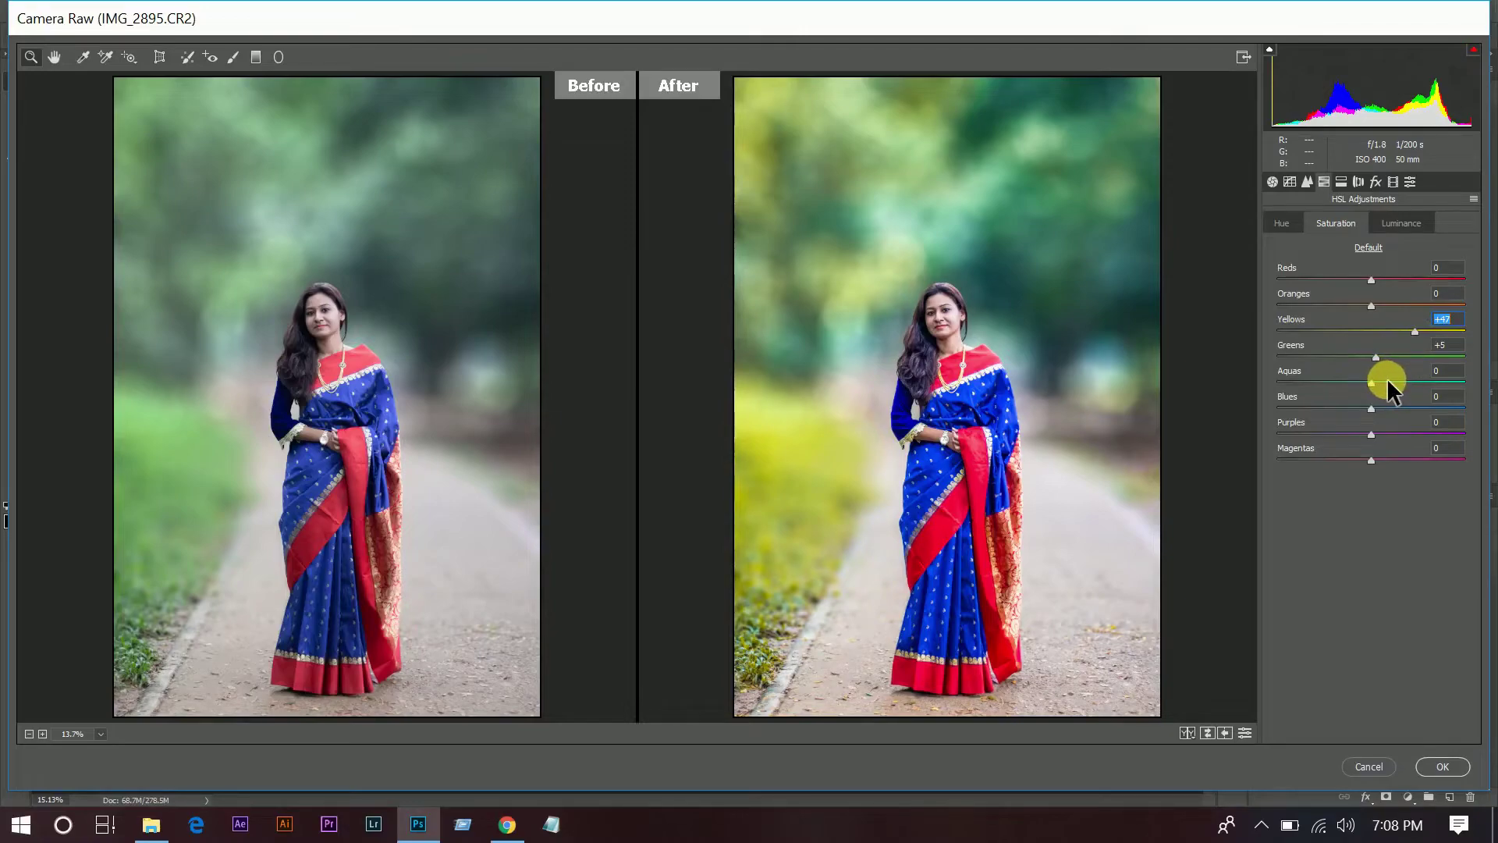
{"action": "mouse_move", "coordinate": [1387, 380]}
{"action": "left_mouse_down"}
{"action": "mouse_move", "coordinate": [1450, 382]}
{"action": "mouse_move", "coordinate": [1398, 381]}
{"action": "left_mouse_up"}
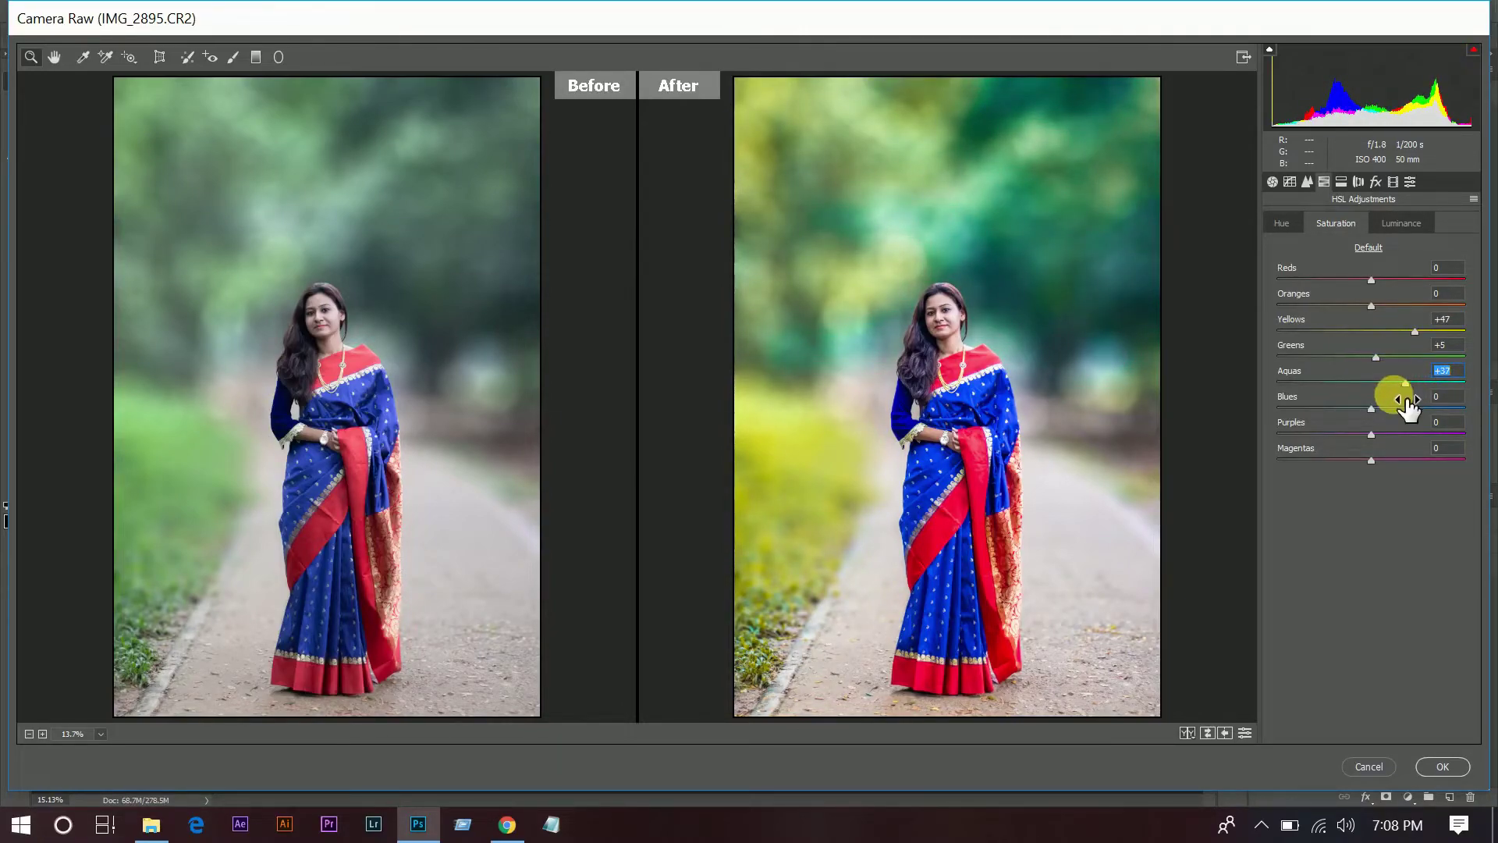
{"action": "left_click", "coordinate": [1388, 405]}
{"action": "key", "text": "Down"}
{"action": "key", "text": "Down"}
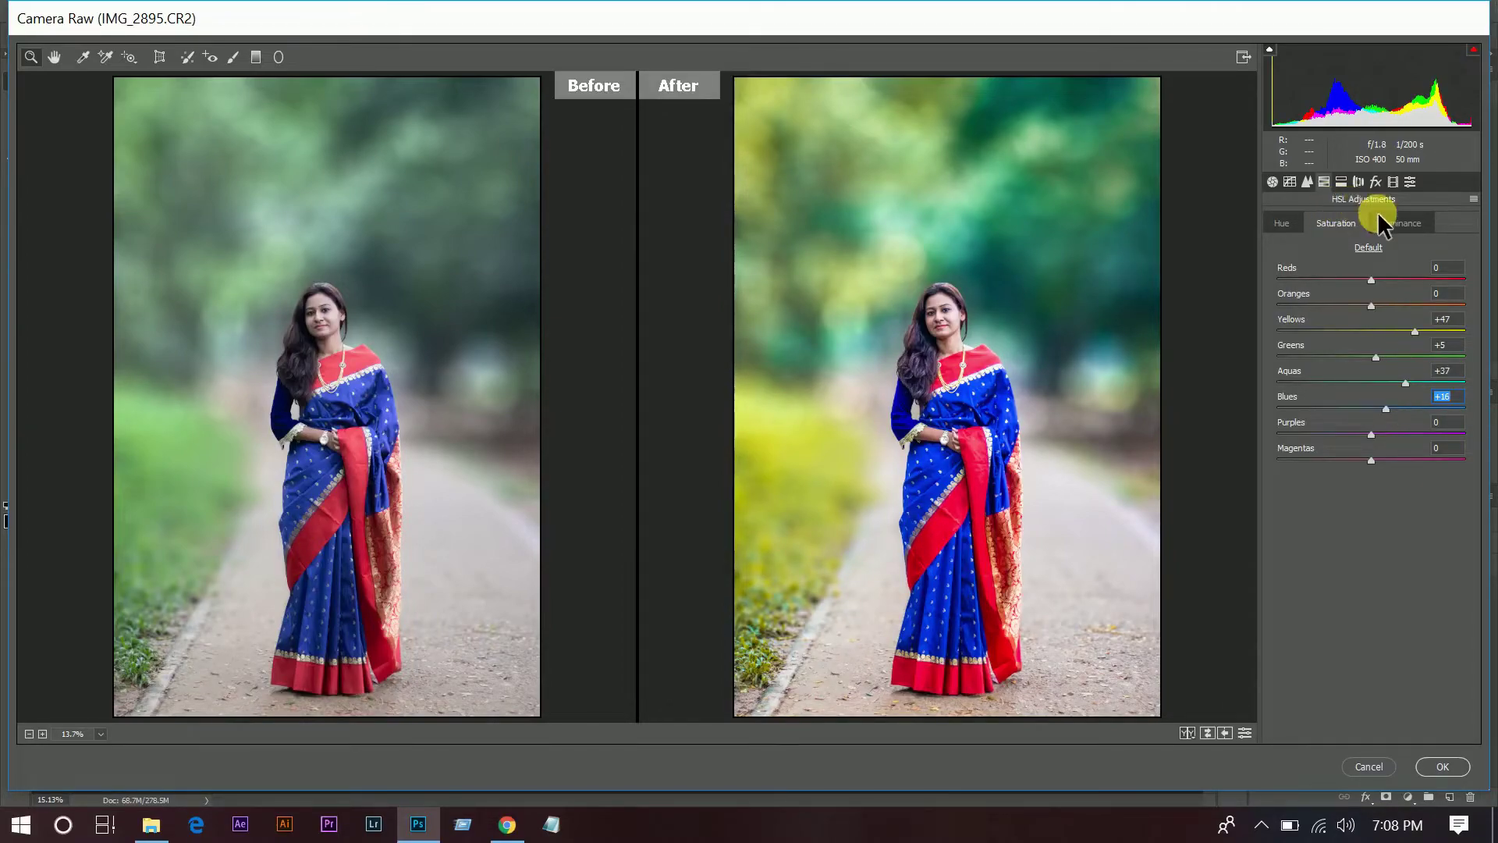
{"action": "left_click", "coordinate": [1396, 223]}
Step: Set HSL luminance to blues -4, oranges +69 and reds -3, checking the skin up close
{"action": "left_click_drag", "start_coordinate": [1357, 407], "coordinate": [1366, 350]}
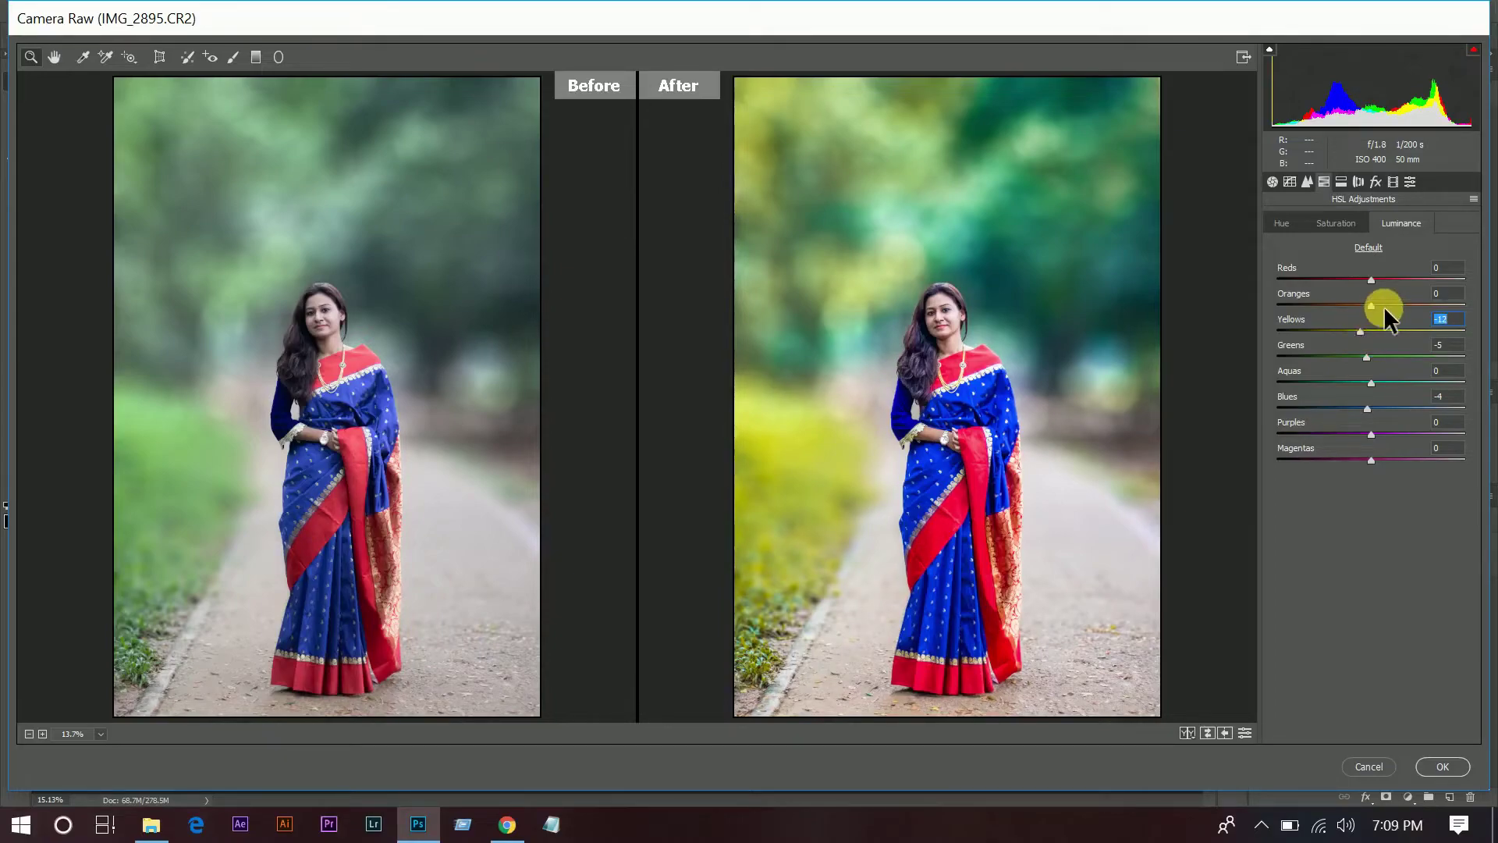
{"action": "left_click_drag", "start_coordinate": [1383, 305], "coordinate": [1436, 303]}
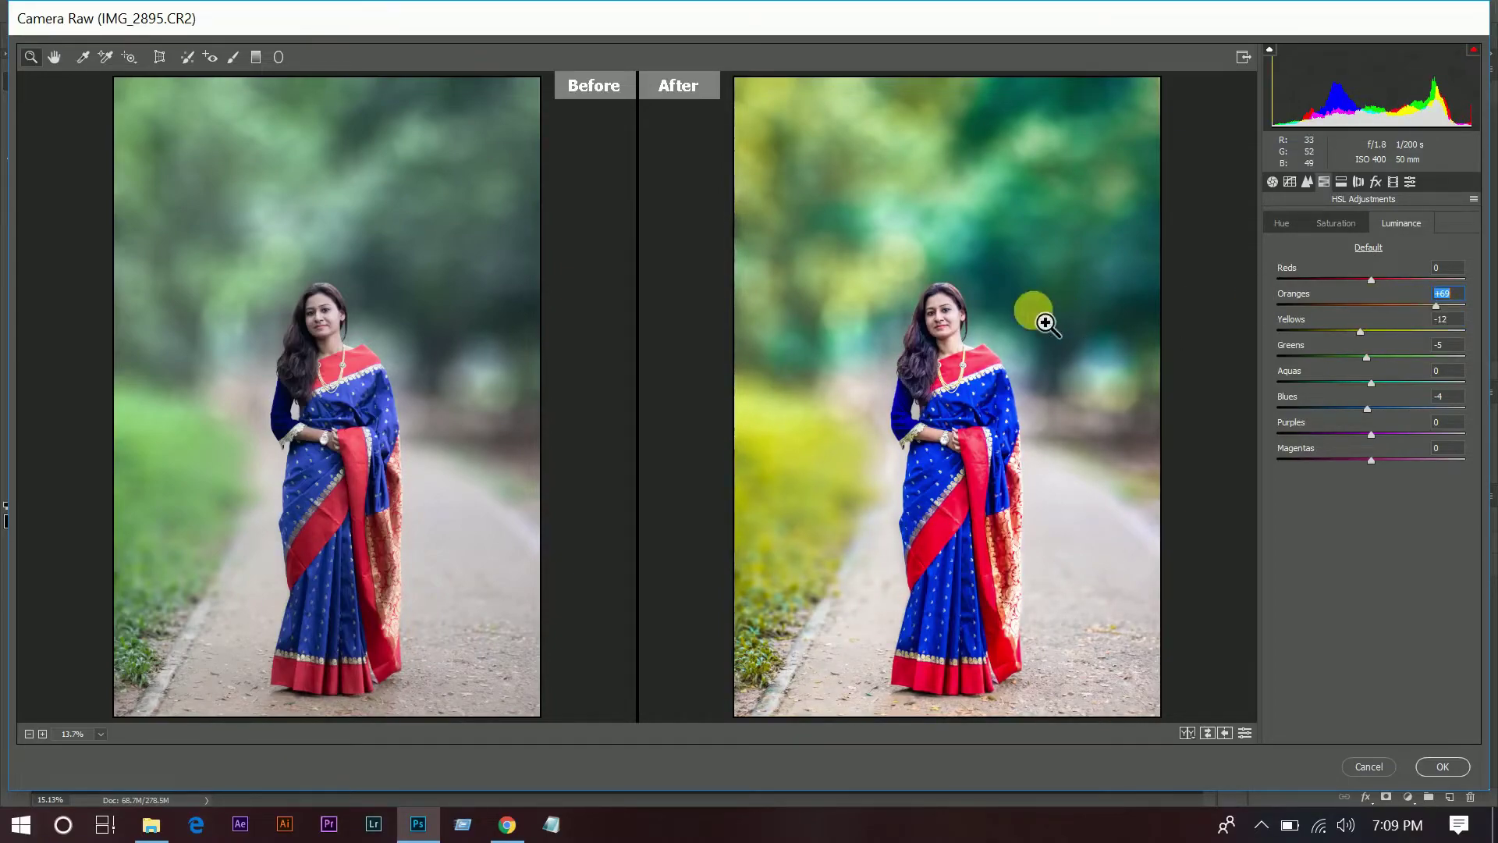
{"action": "left_click", "coordinate": [956, 316]}
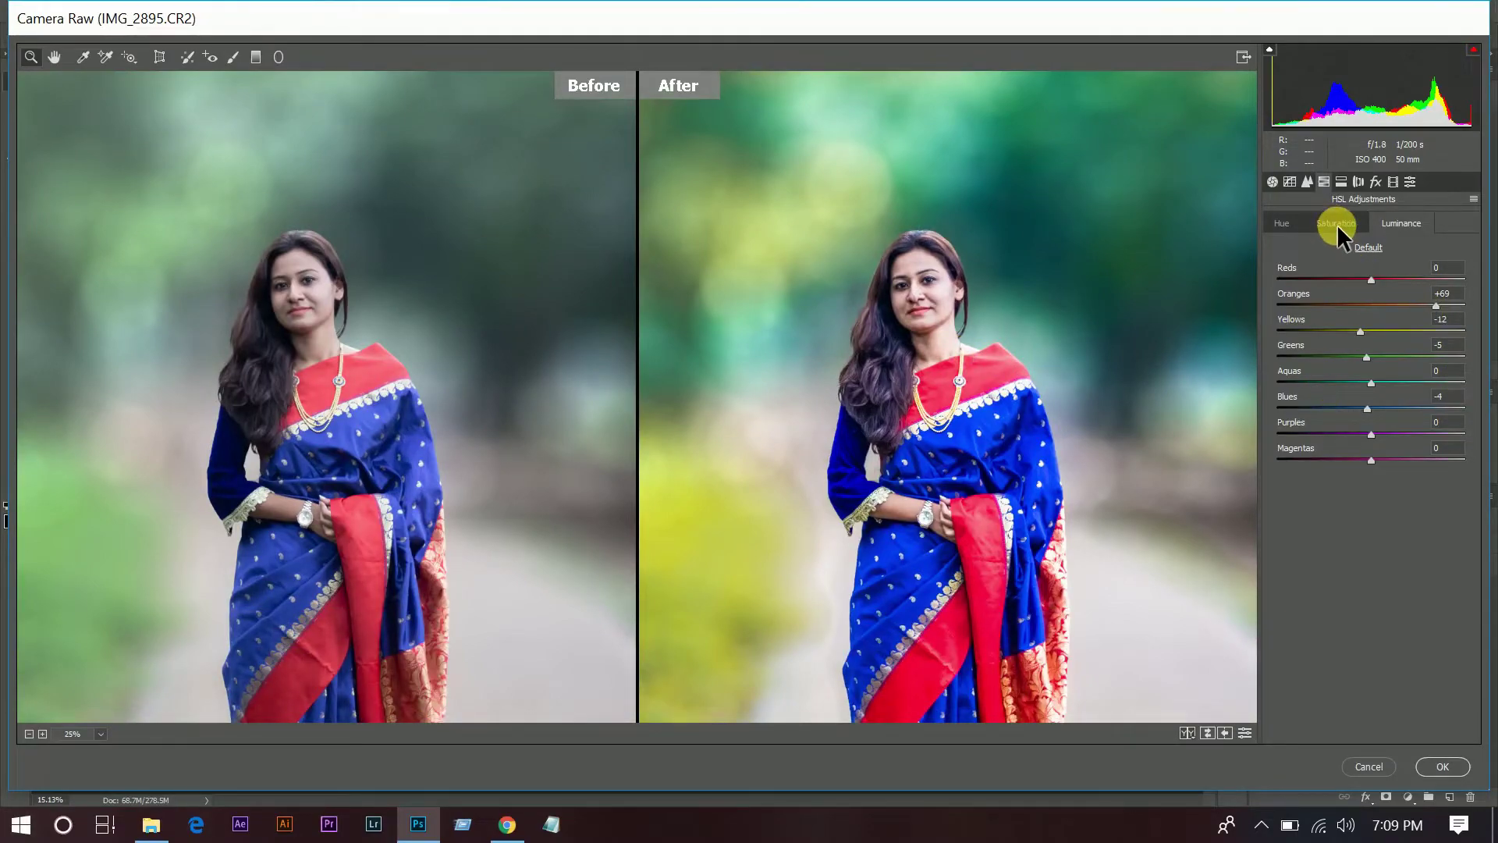
{"action": "left_click", "coordinate": [1364, 279]}
{"action": "left_click", "coordinate": [1364, 279]}
{"action": "double_click", "coordinate": [1364, 279]}
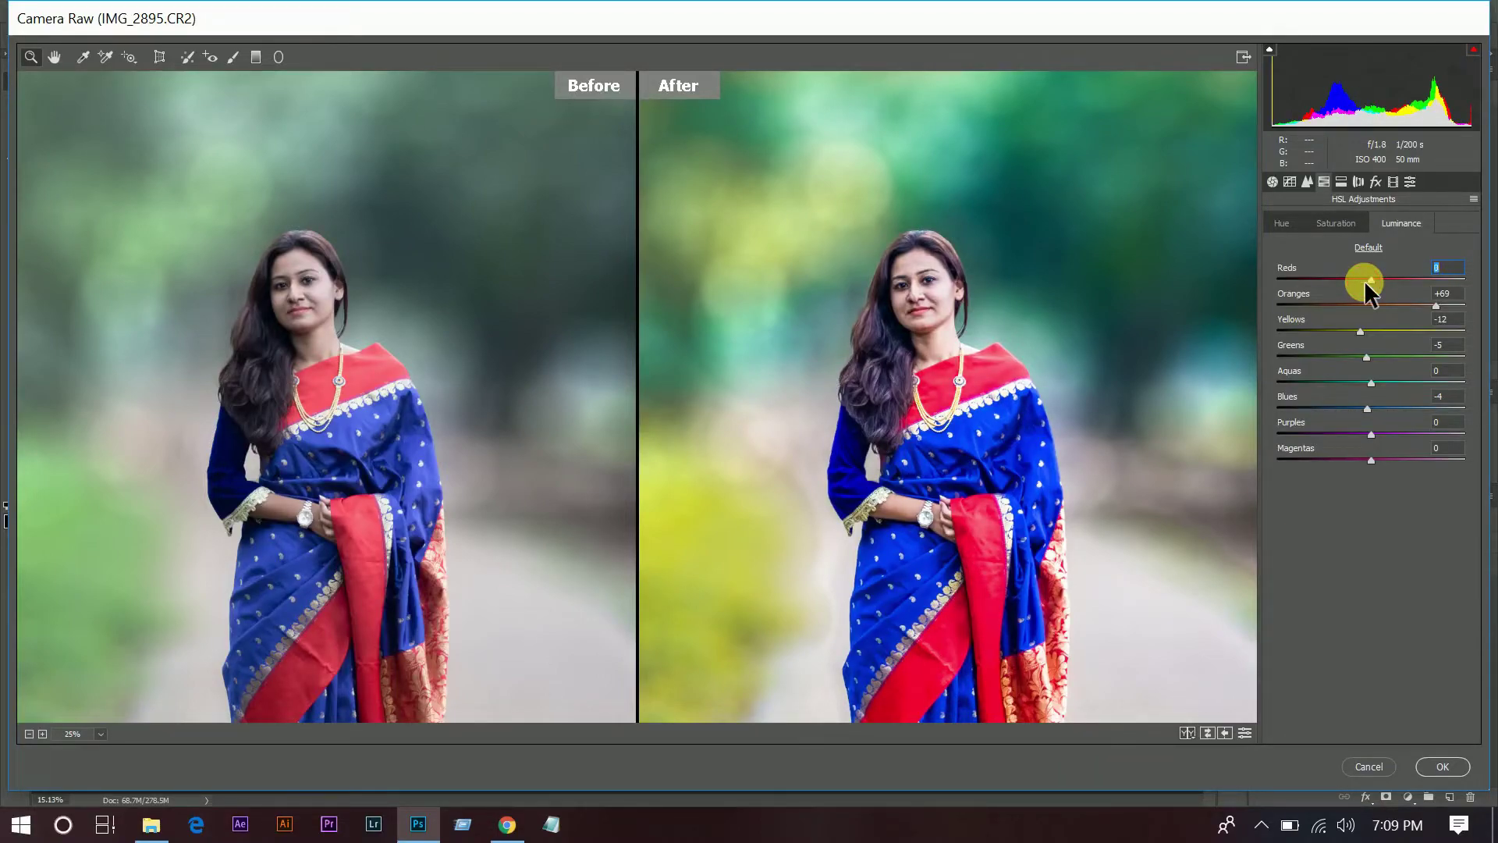
{"action": "left_click_drag", "start_coordinate": [1371, 280], "coordinate": [1367, 282]}
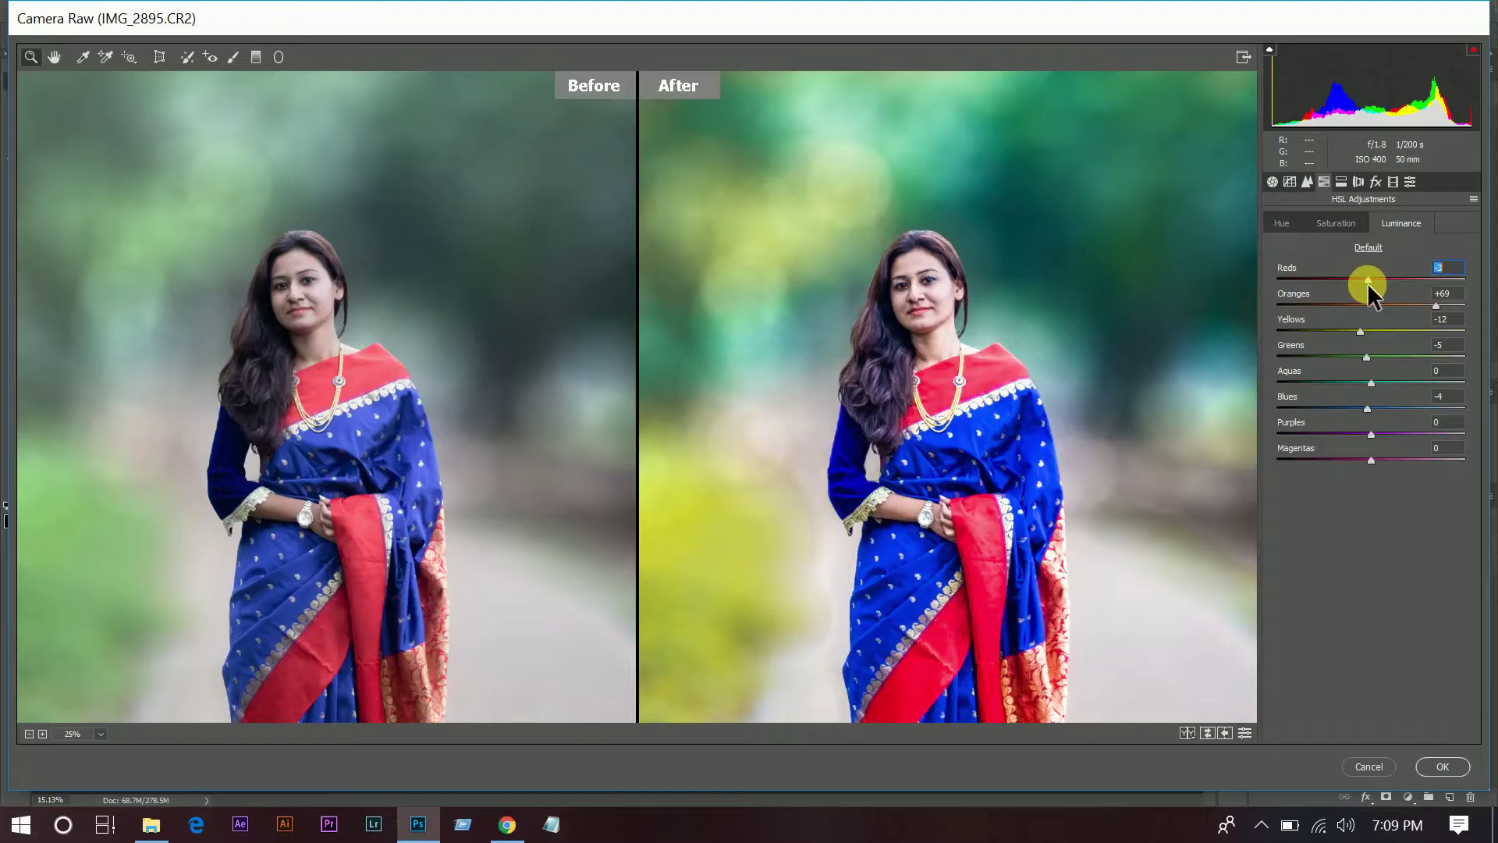
{"action": "key", "text": "ctrl+0"}
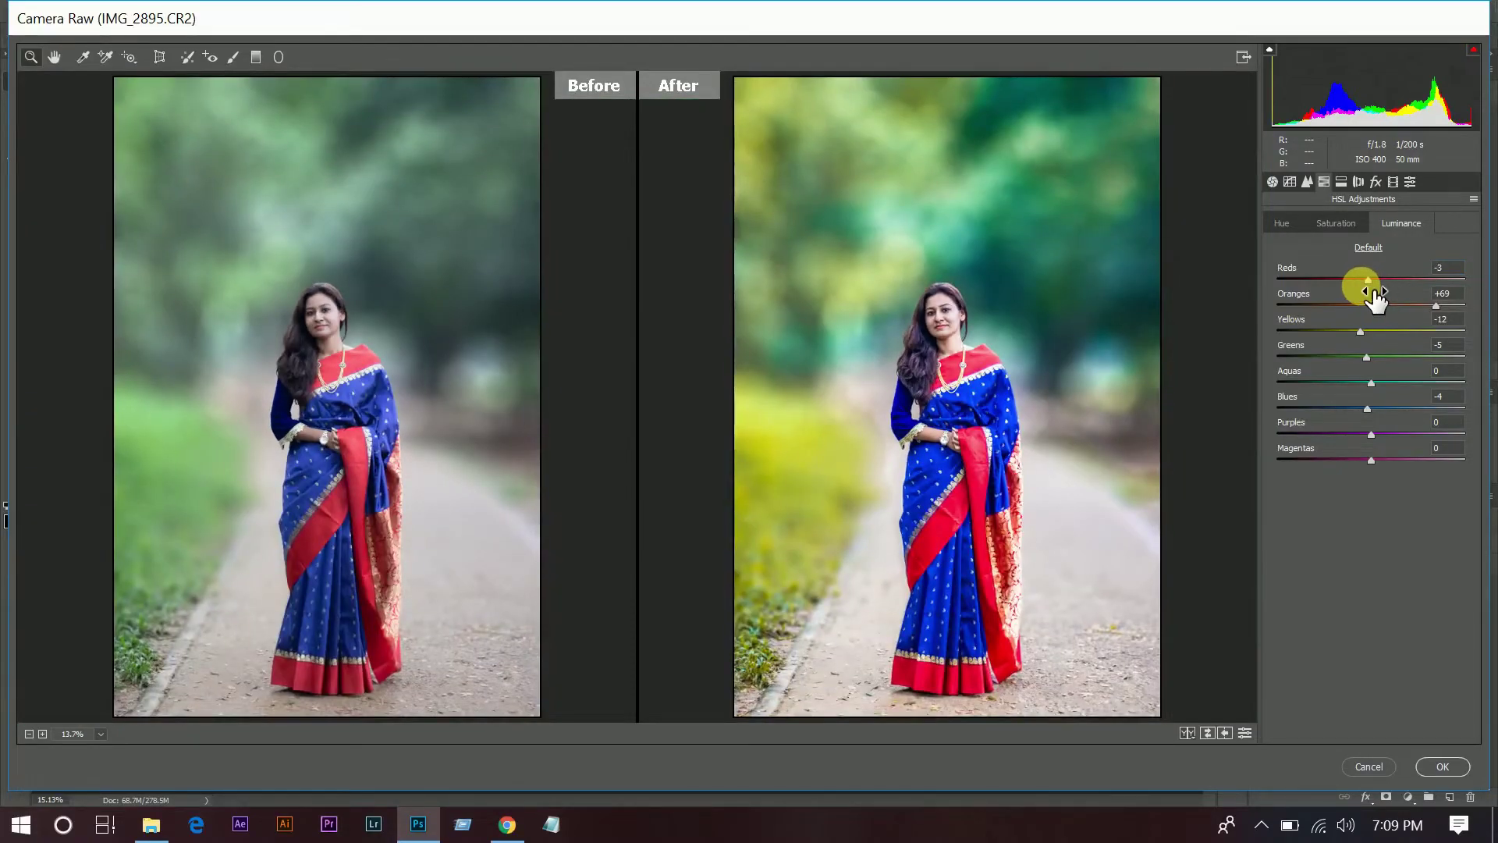
{"action": "left_click", "coordinate": [1375, 182]}
Step: Add a post-crop vignette (amount -40, feather 57, highlights 51) and set Blue Primary saturation +53
{"action": "left_click_drag", "start_coordinate": [1350, 386], "coordinate": [1333, 386]}
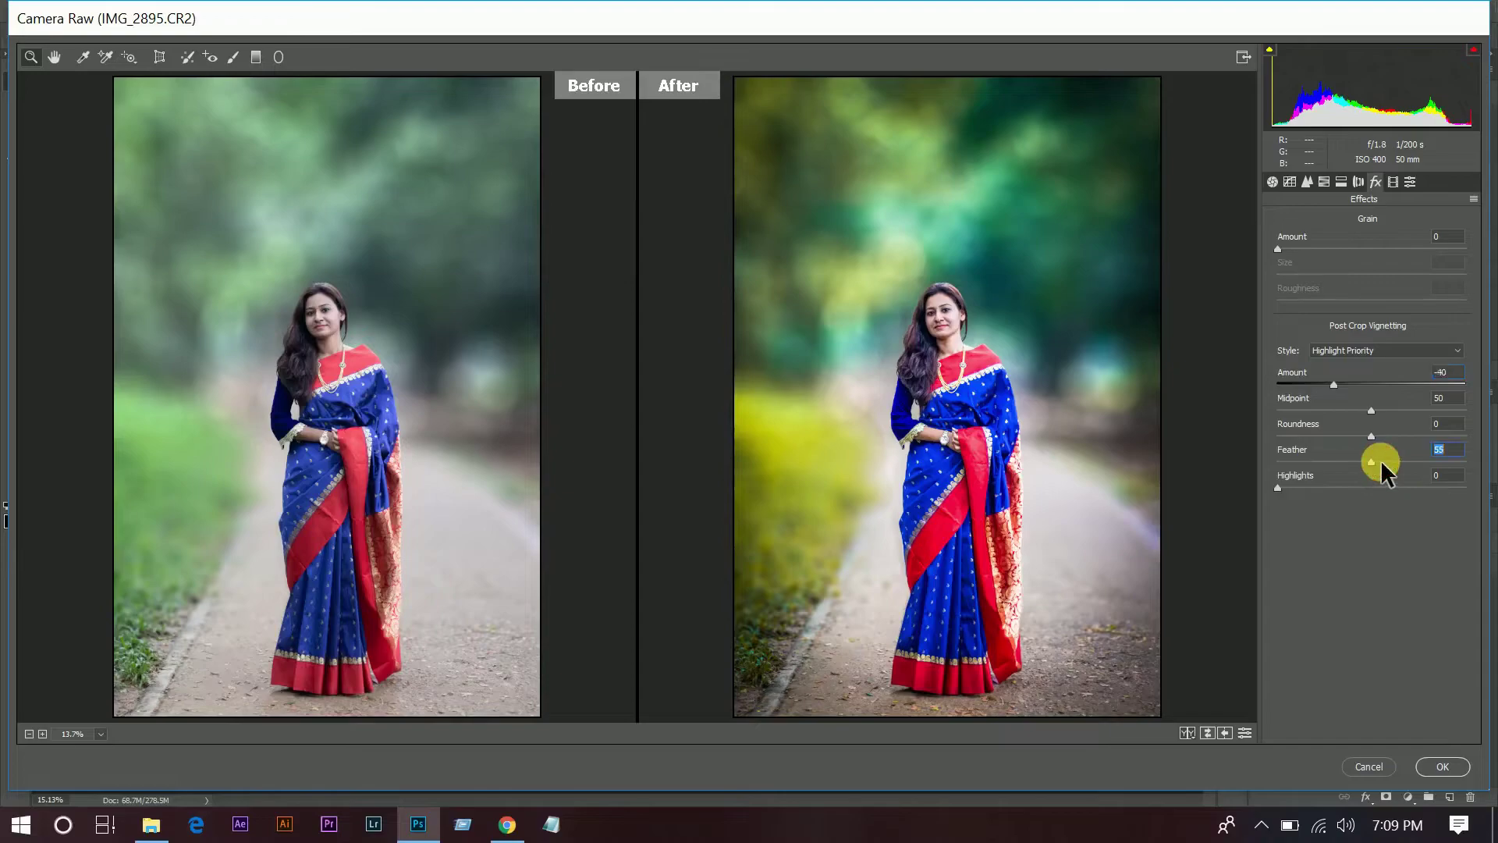
{"action": "left_click_drag", "start_coordinate": [1380, 462], "coordinate": [1336, 488]}
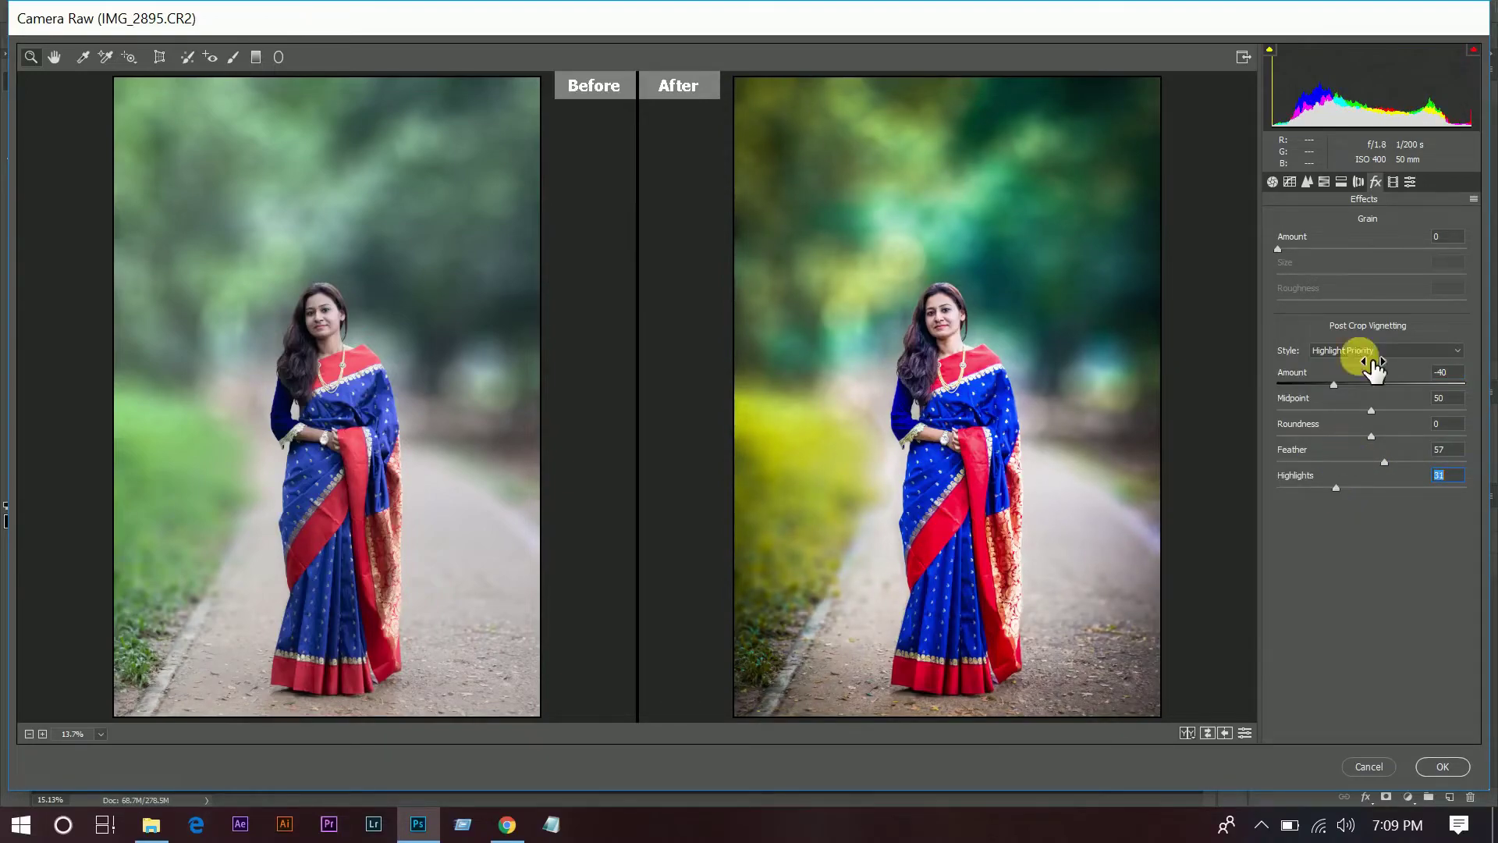
{"action": "left_click", "coordinate": [1394, 182]}
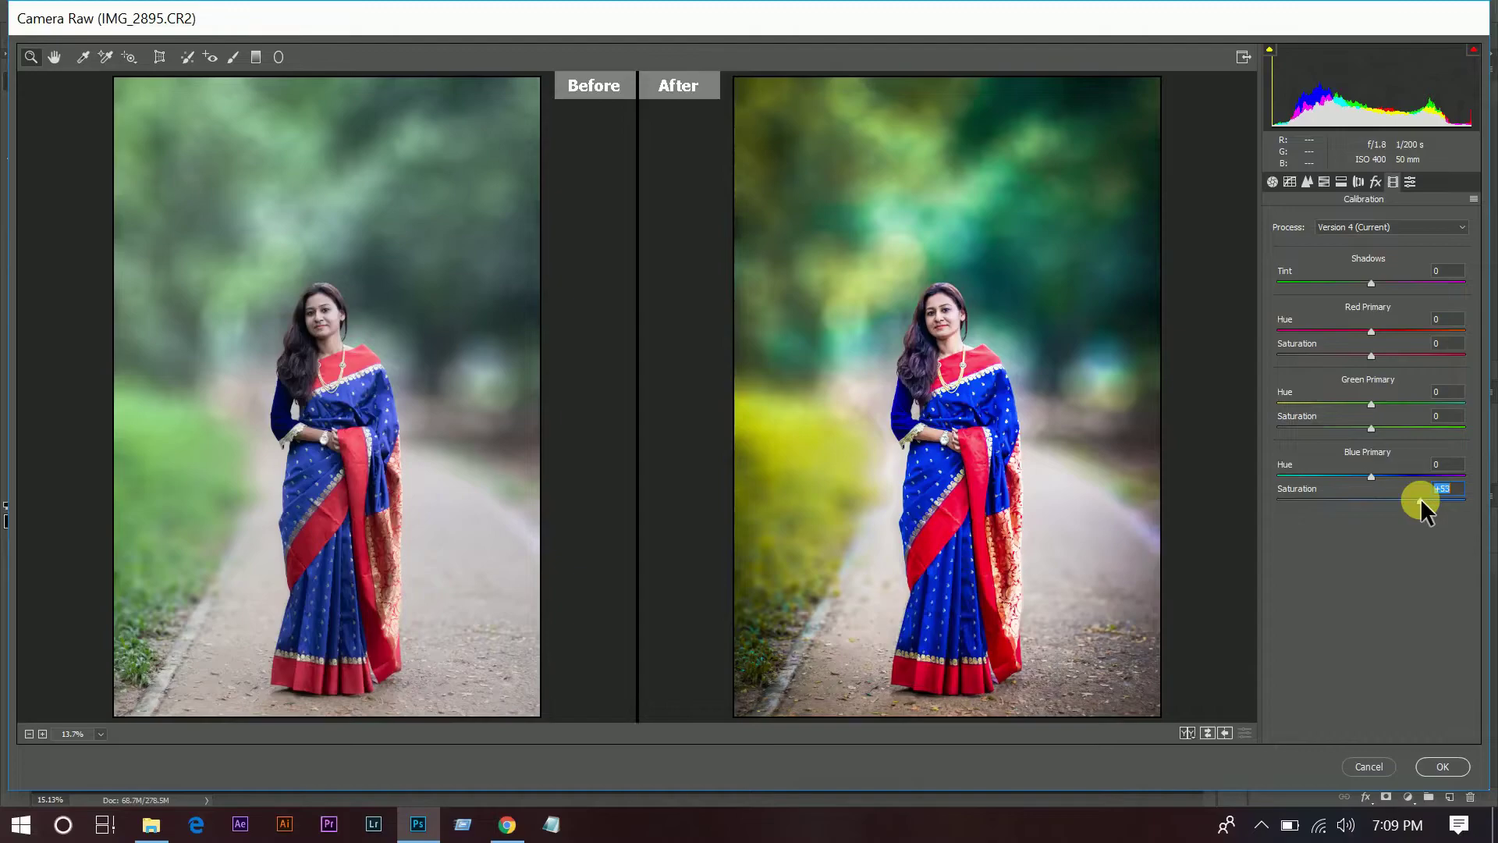
{"action": "left_click", "coordinate": [913, 307]}
{"action": "scroll", "coordinate": [1033, 368], "scroll_direction": "down", "scroll_amount": 2}
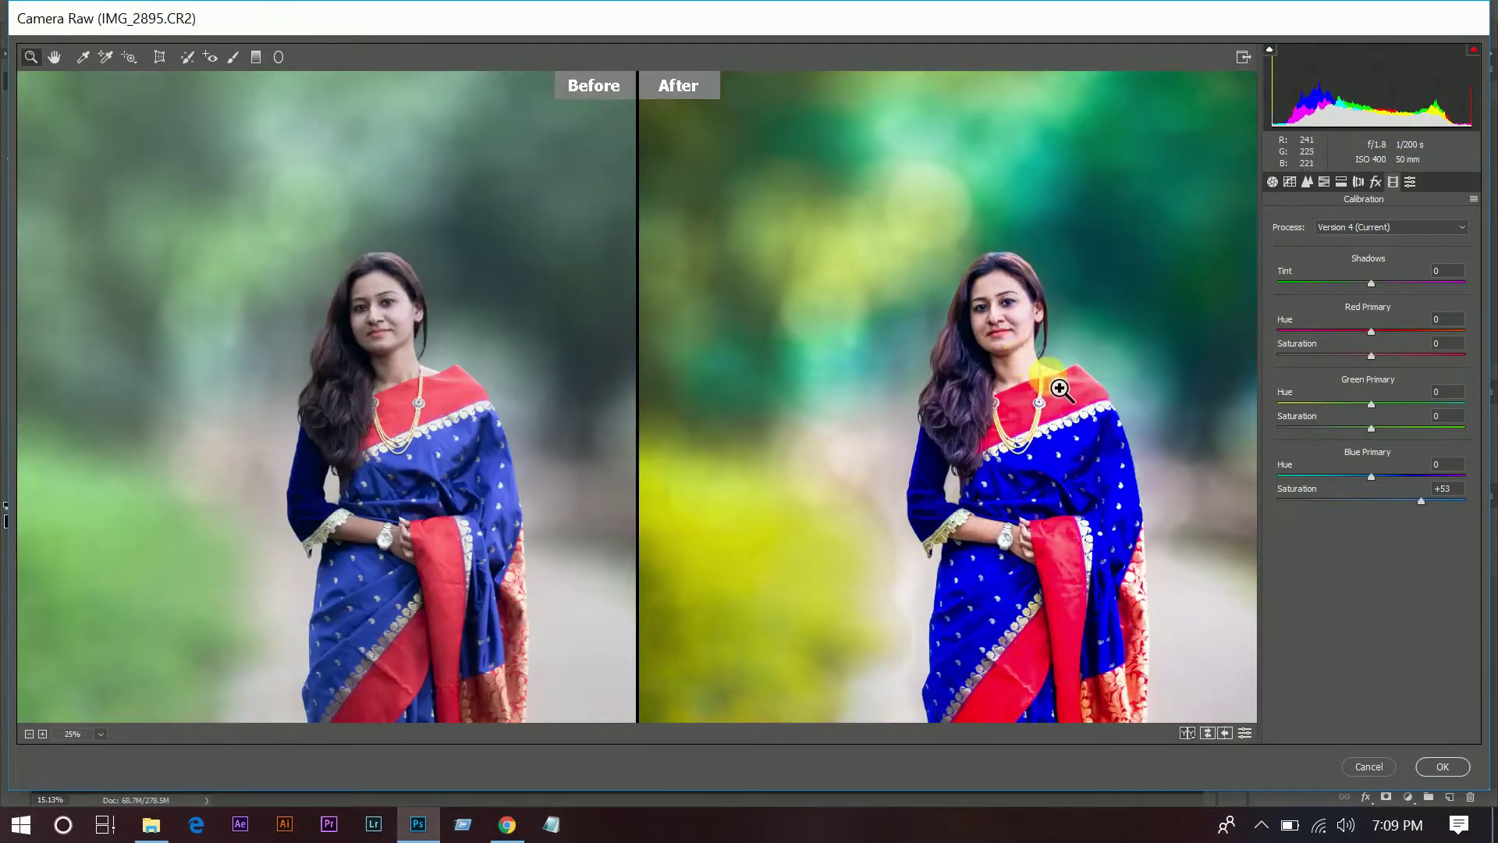
{"action": "left_click", "coordinate": [1335, 475]}
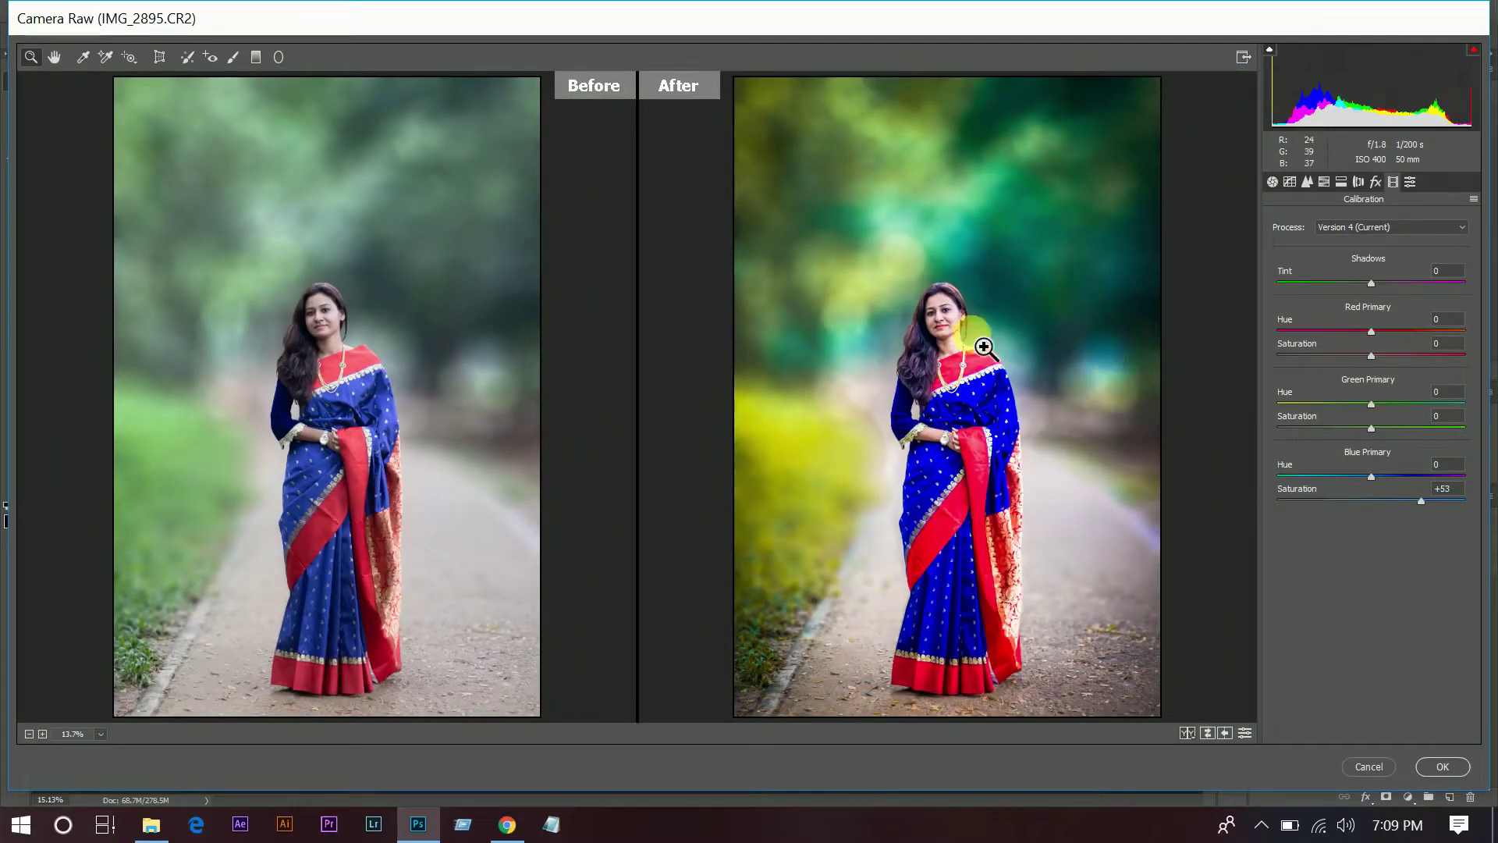
Step: Review the Basic, Detail, HSL and Calibration settings, then apply the grade to Layer 2
{"action": "left_click", "coordinate": [1272, 183]}
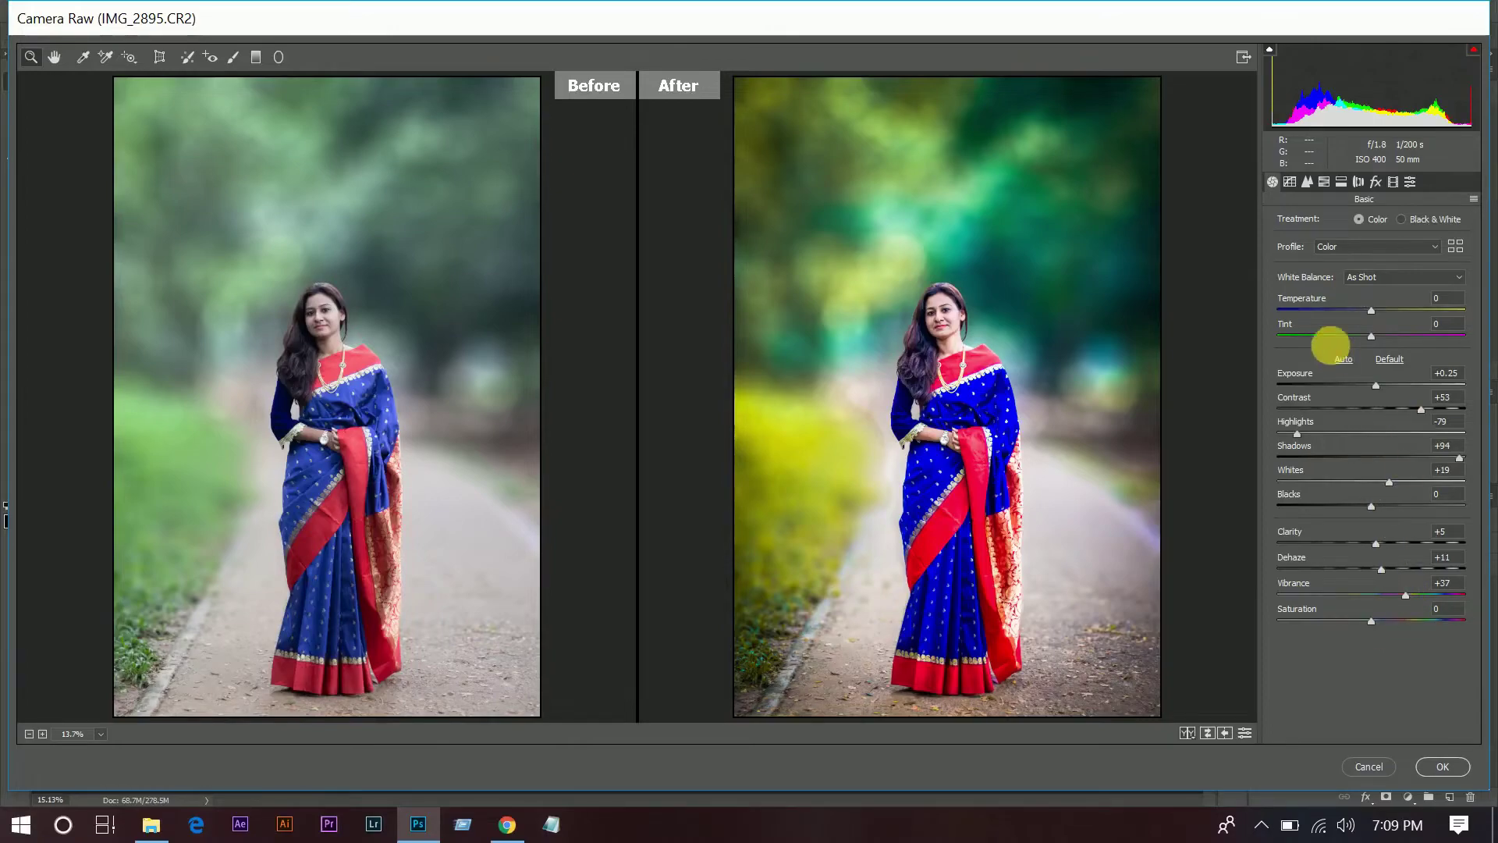
{"action": "left_click", "coordinate": [1307, 183]}
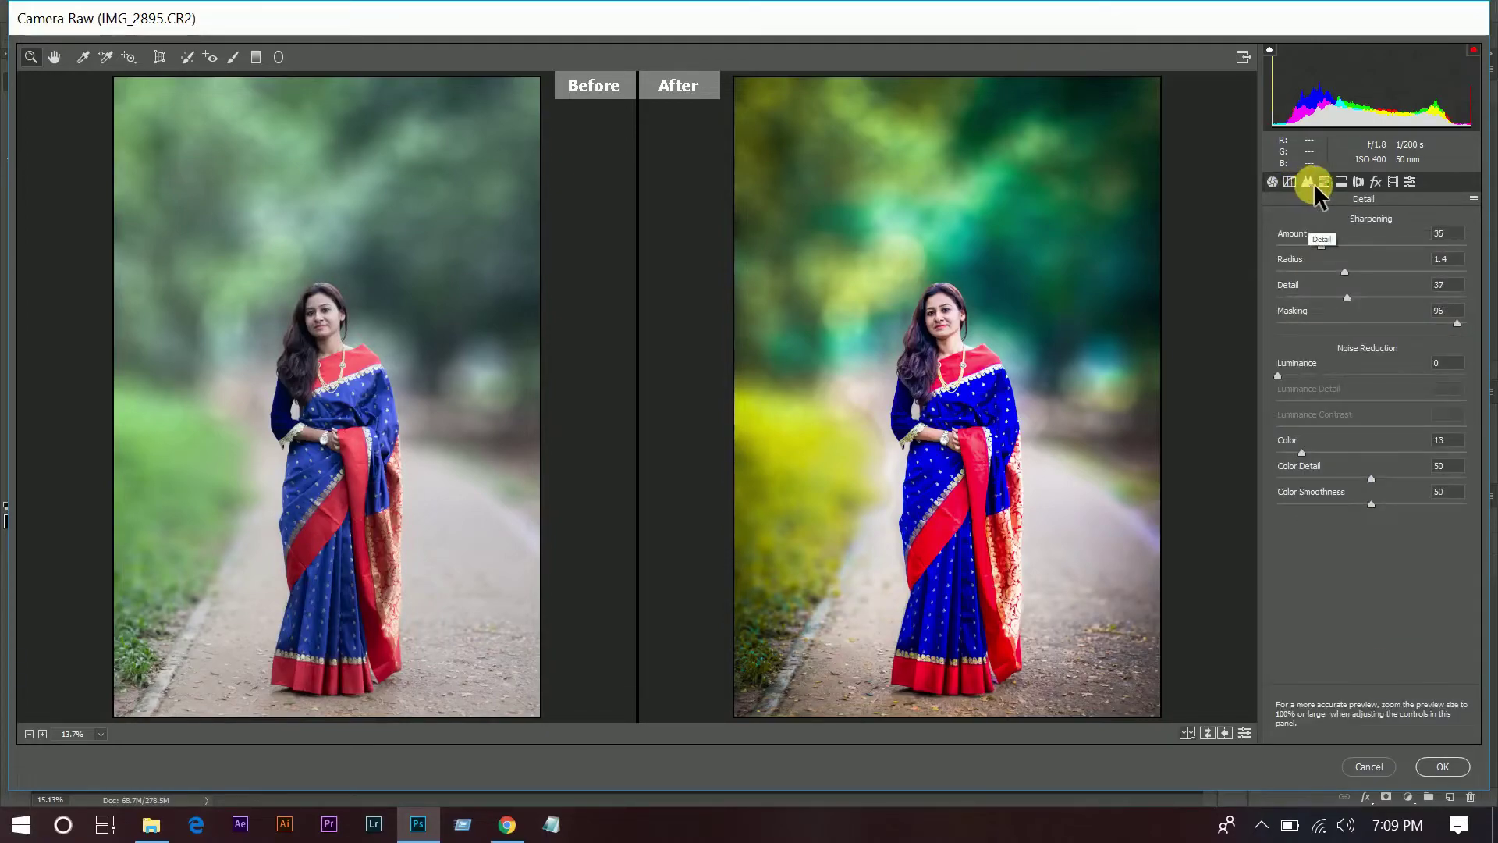
{"action": "left_click", "coordinate": [1325, 181]}
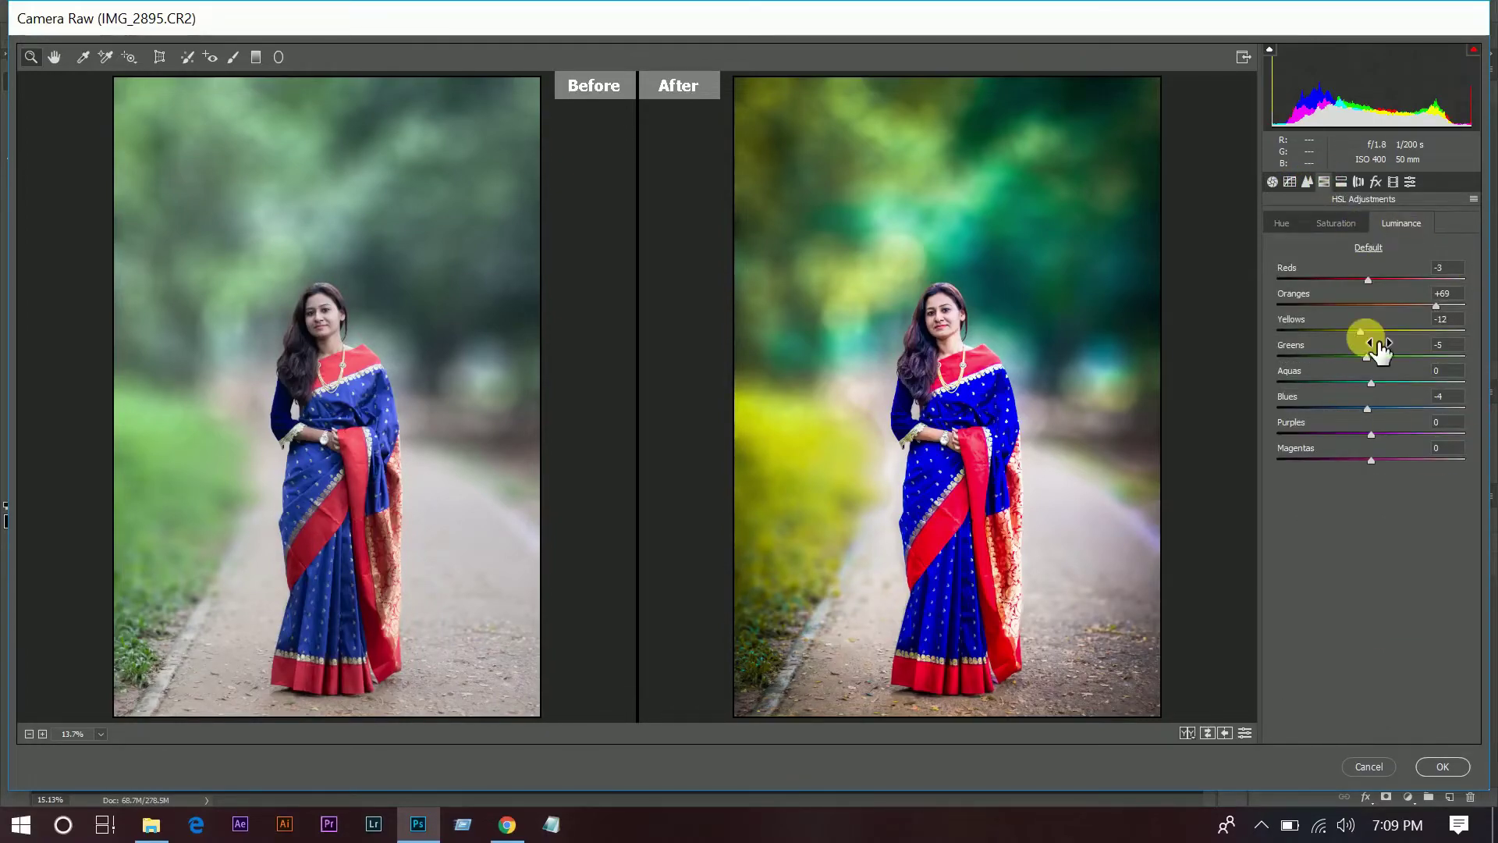
{"action": "left_click", "coordinate": [1336, 223]}
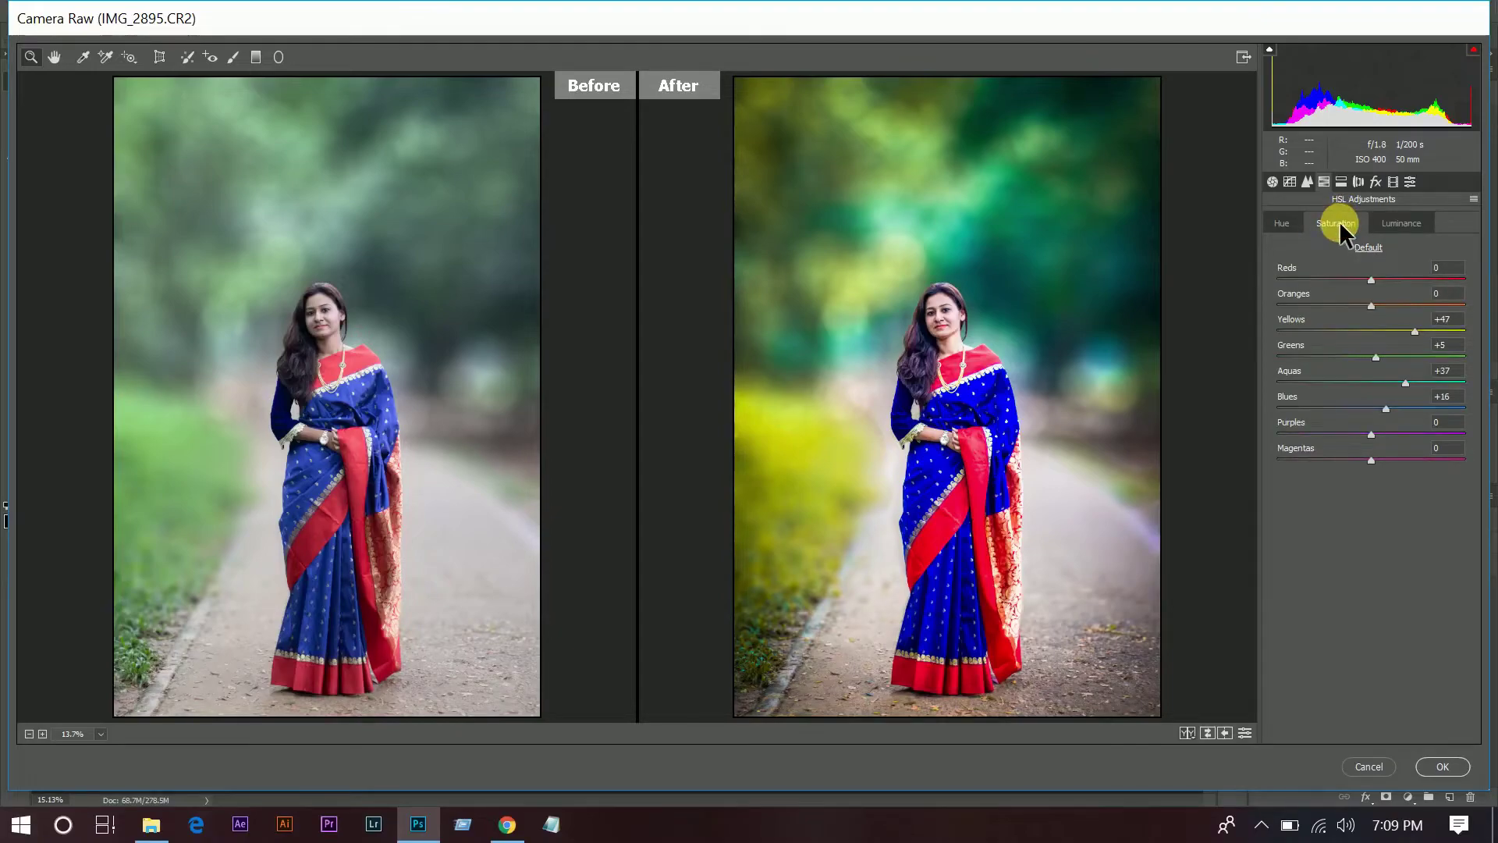
{"action": "left_click", "coordinate": [1280, 220]}
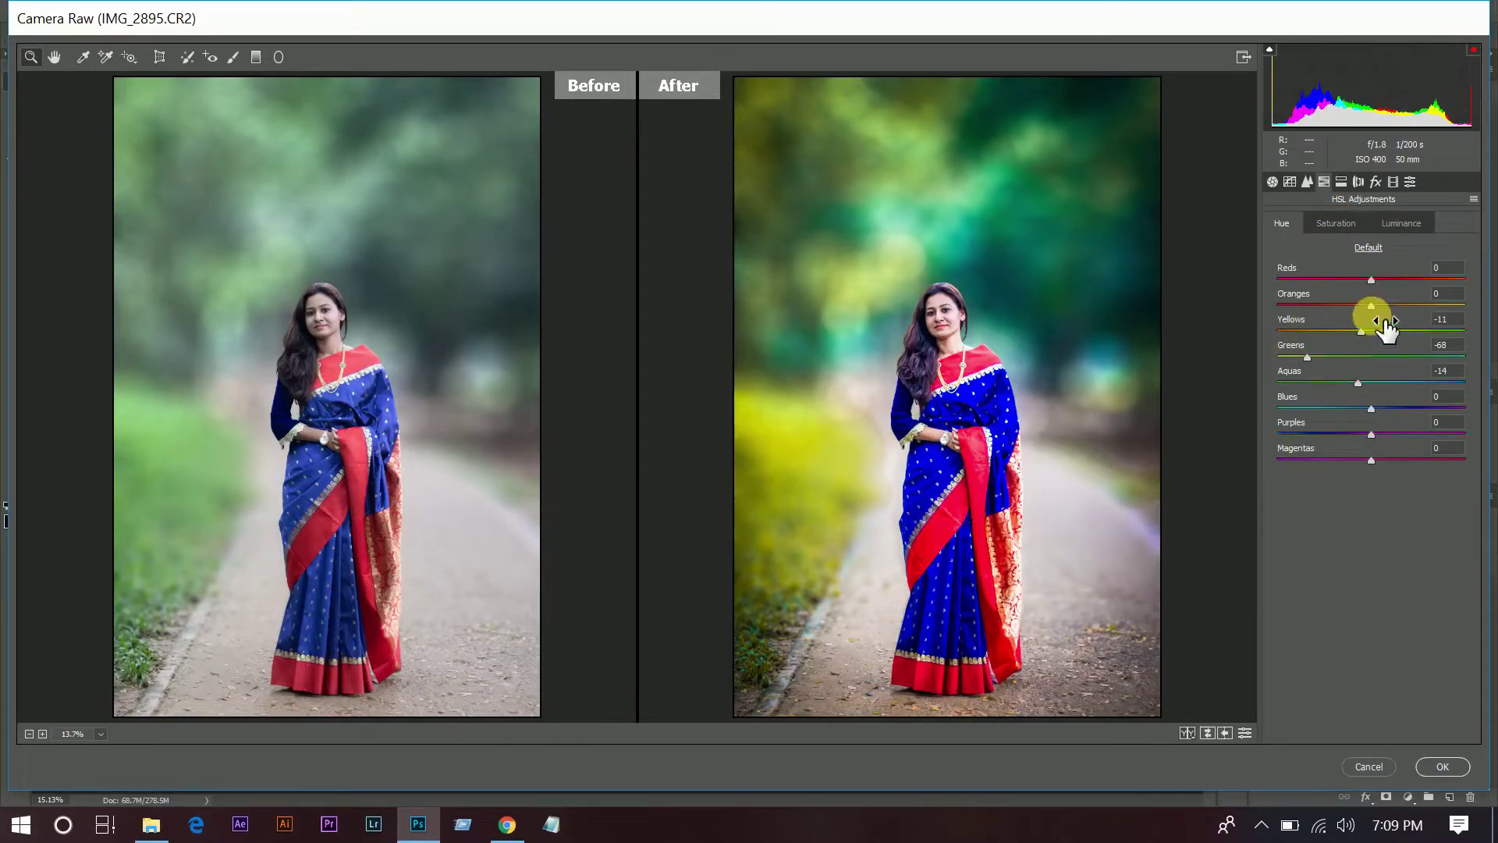
{"action": "left_click", "coordinate": [1393, 182]}
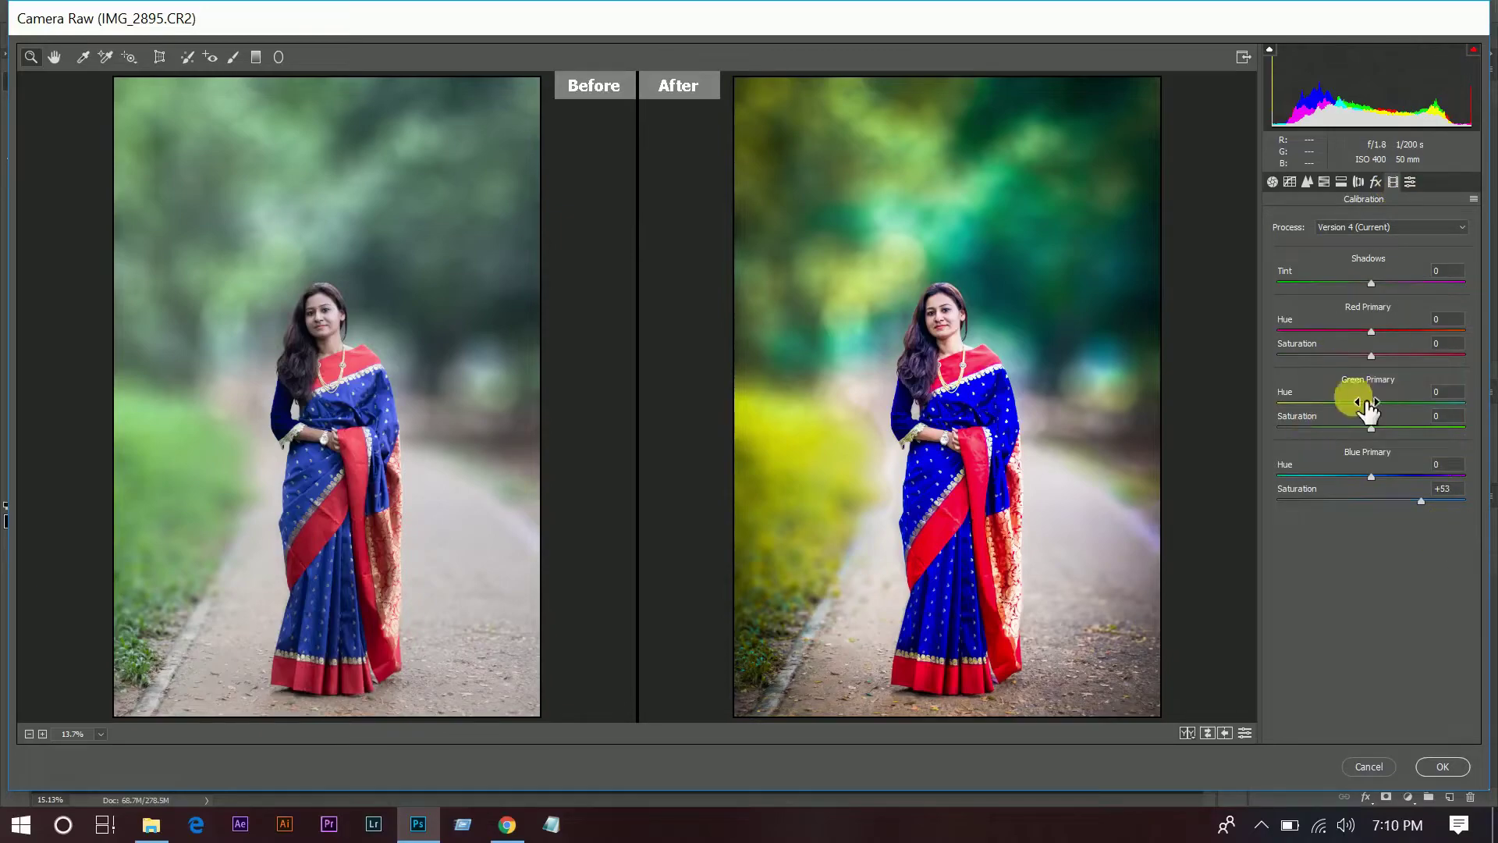
{"action": "left_click", "coordinate": [1273, 182]}
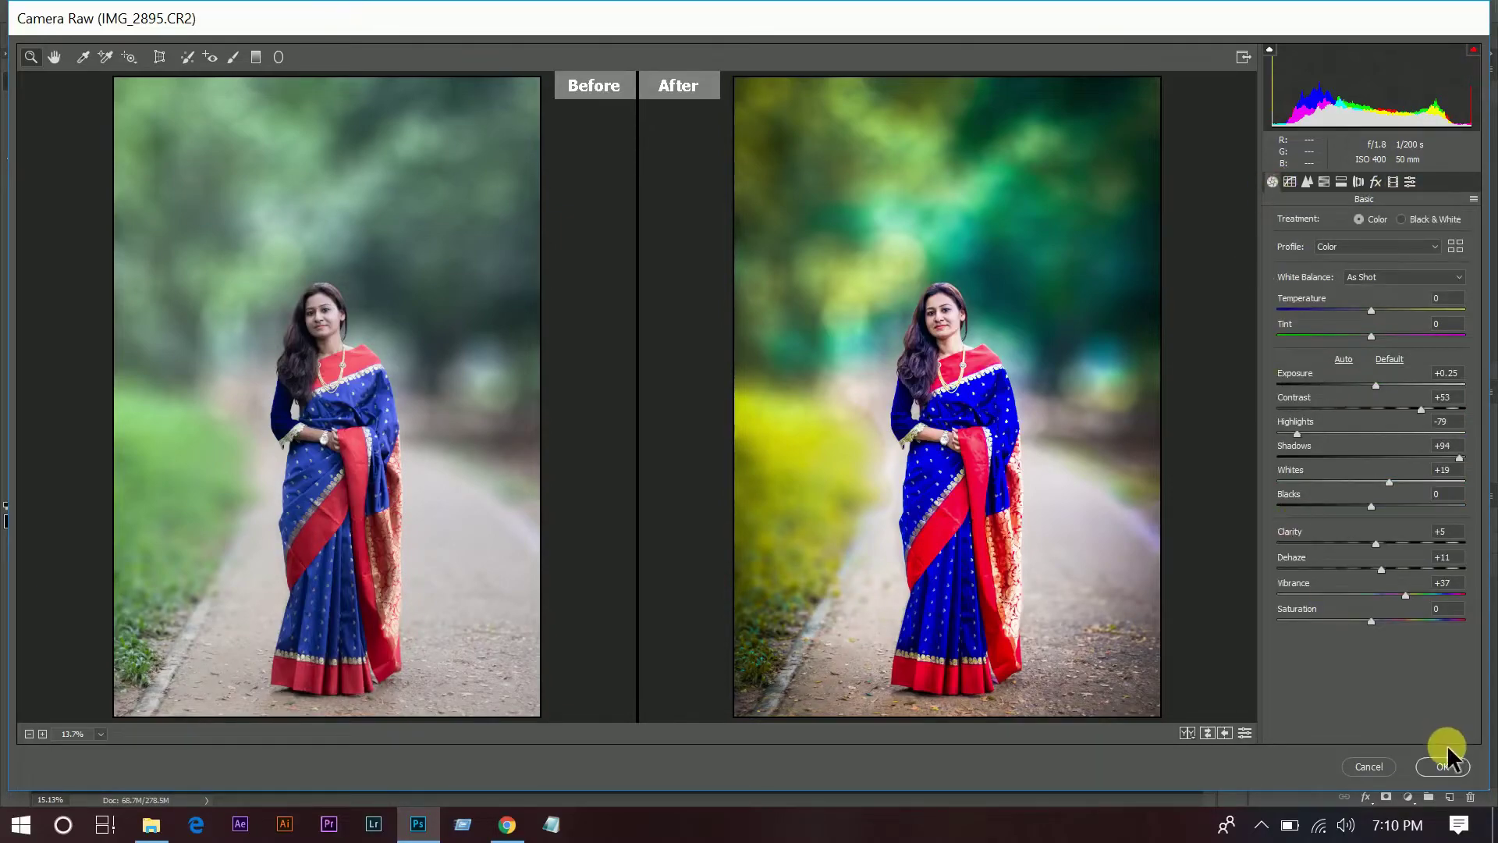
{"action": "left_click", "coordinate": [1443, 765]}
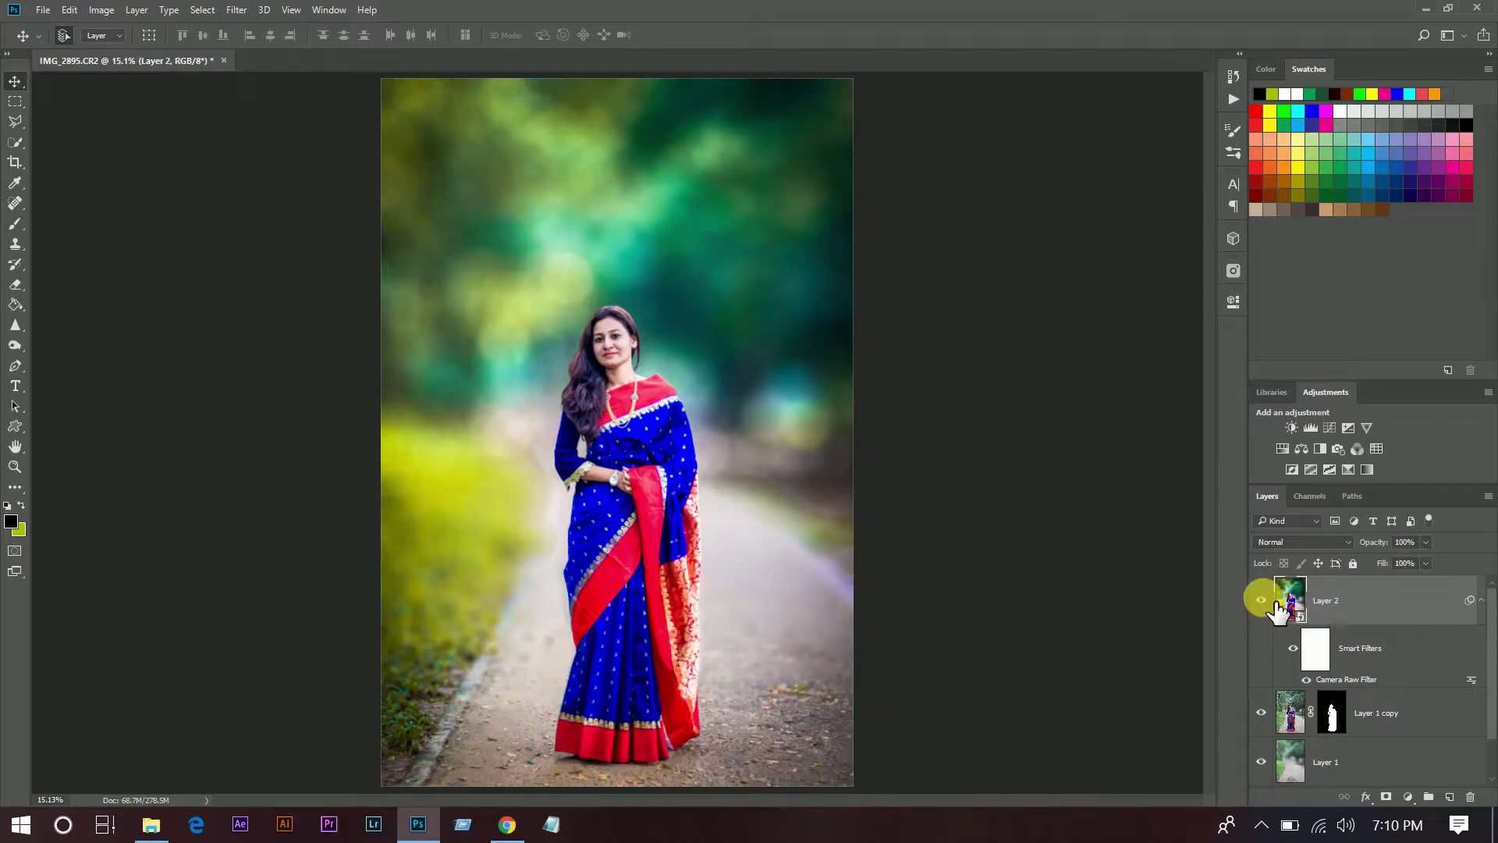
Step: Toggle Layer 2's visibility to compare, collapse its smart filters, and add new Layer 3
{"action": "left_click", "coordinate": [1262, 601]}
{"action": "left_click", "coordinate": [1262, 600]}
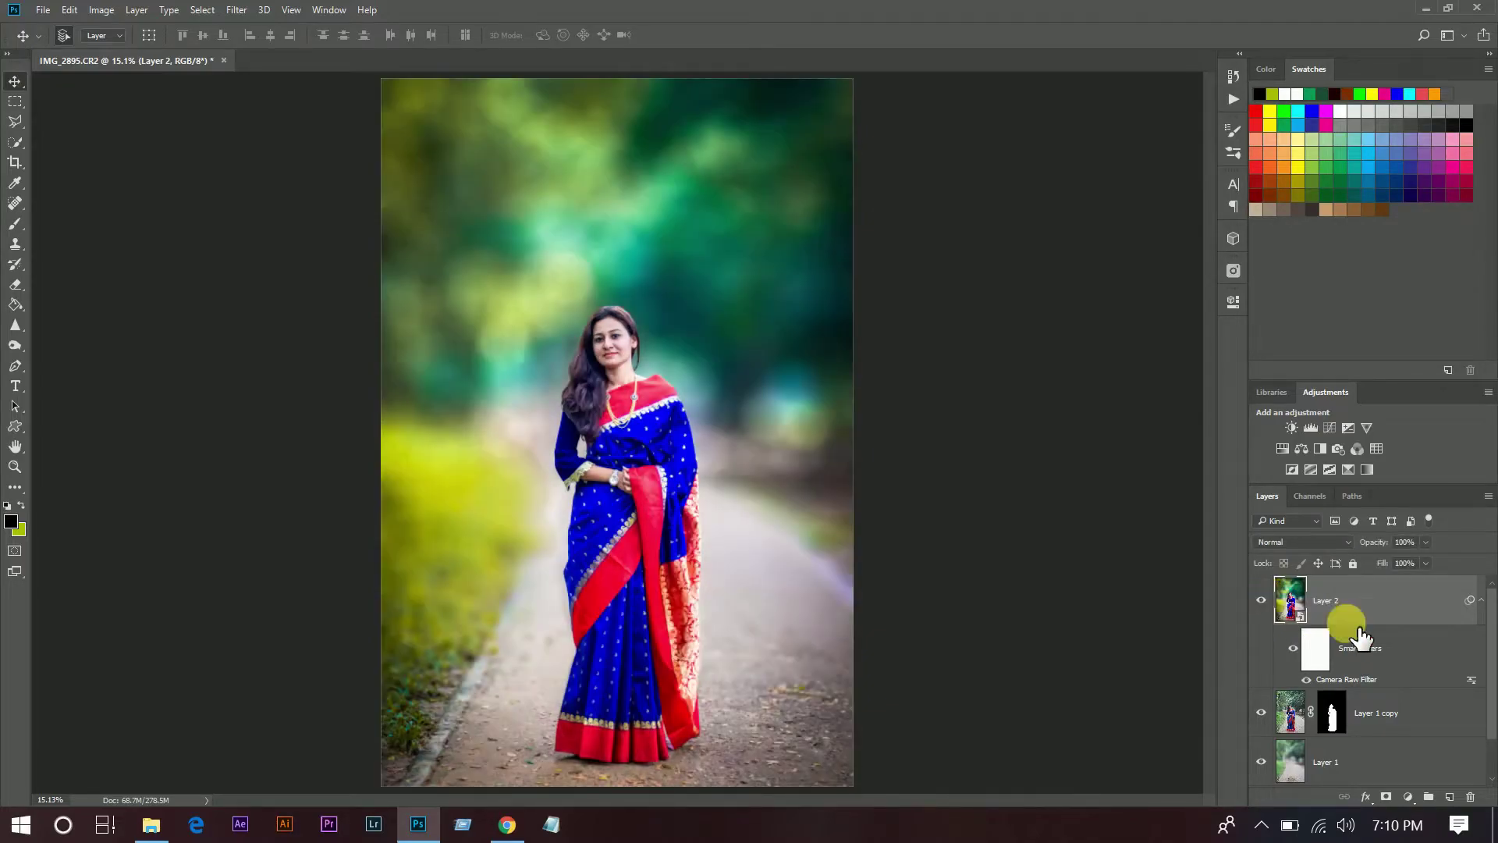
{"action": "left_click", "coordinate": [1481, 599]}
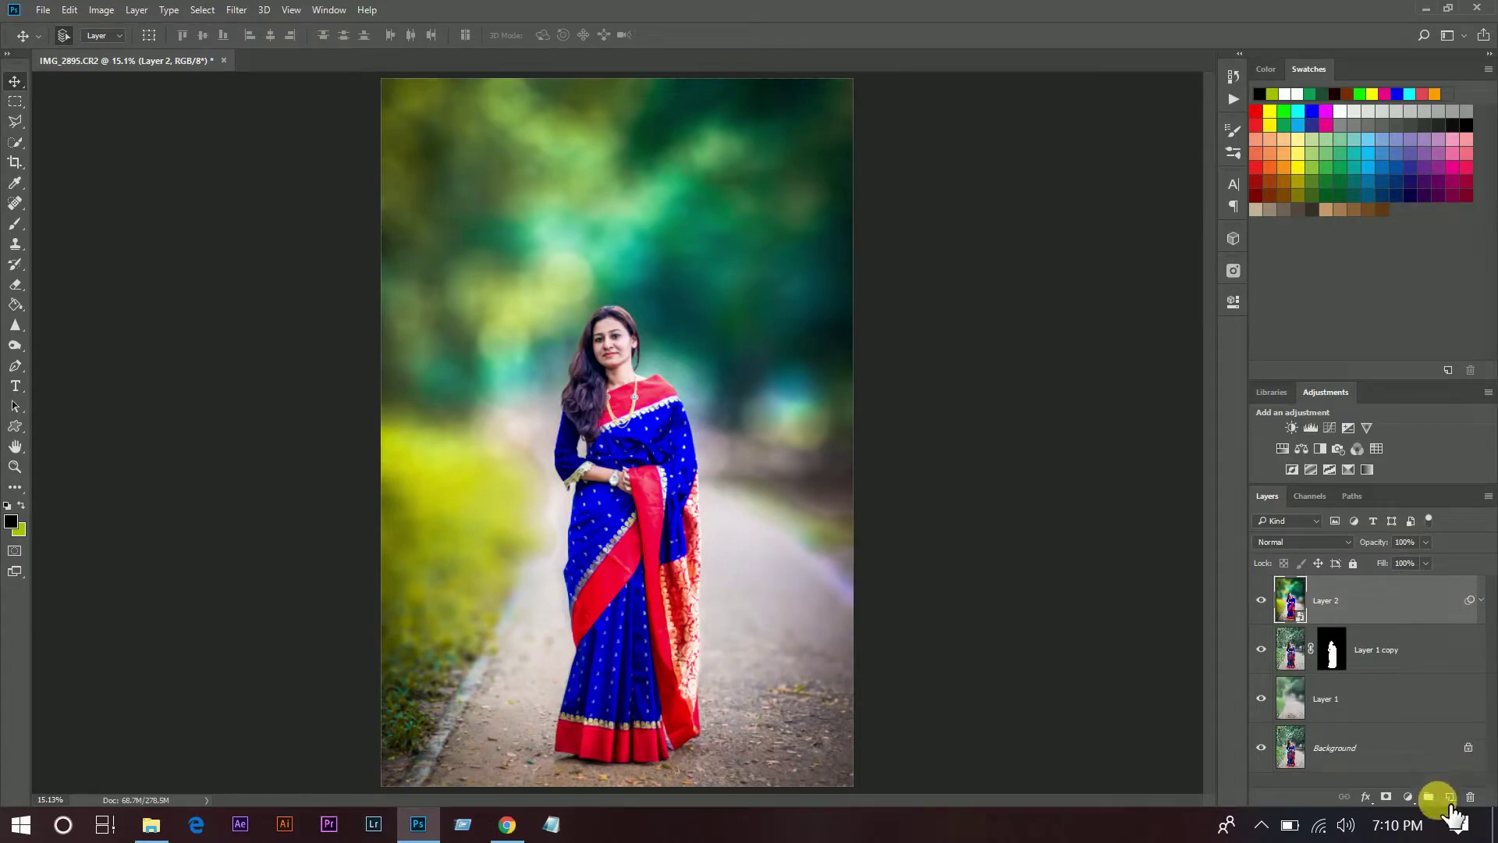
{"action": "left_click", "coordinate": [1449, 796]}
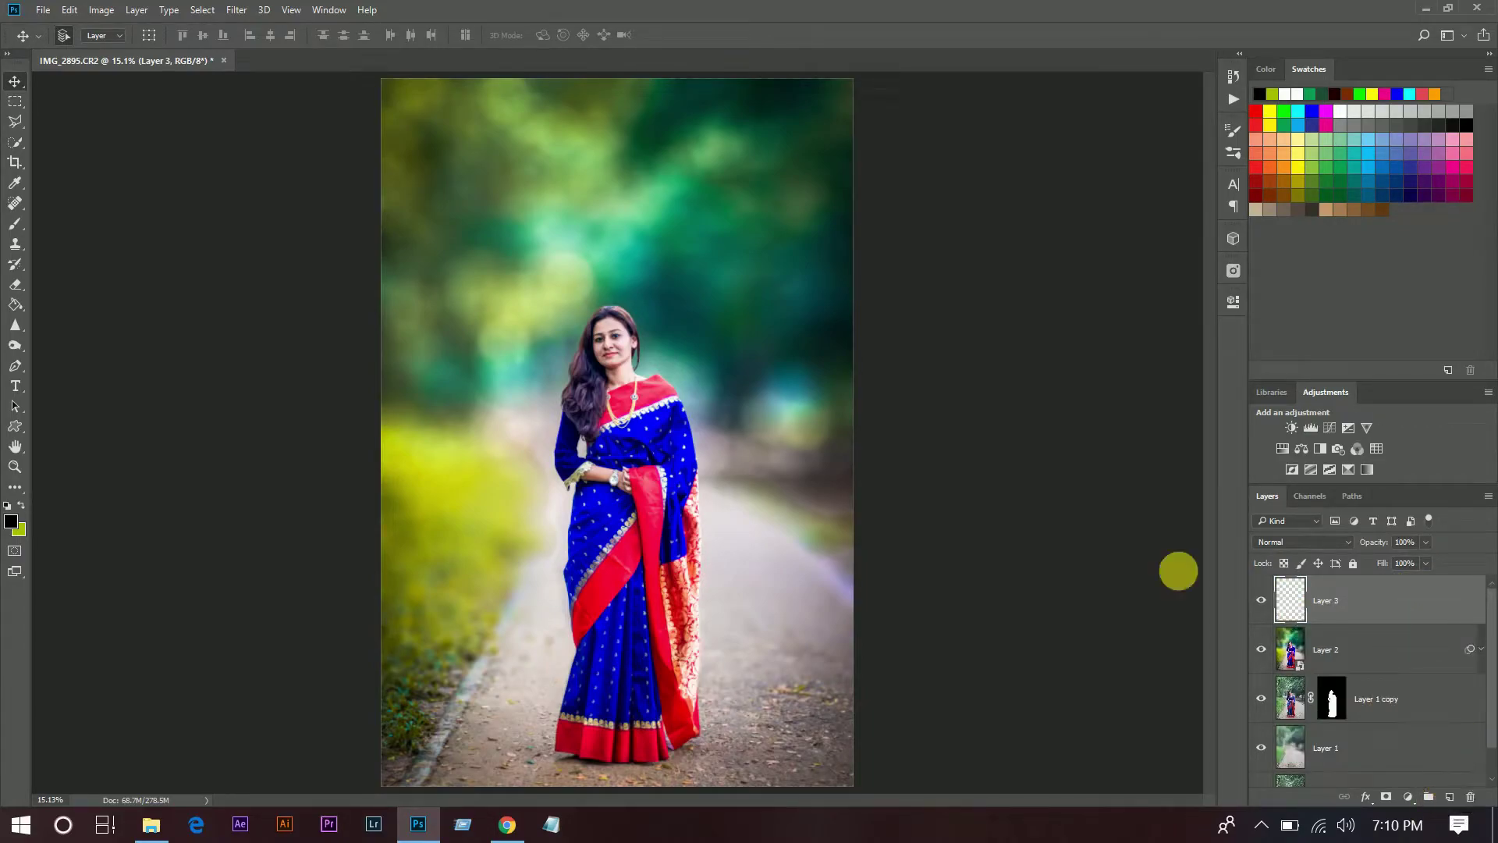
Step: Select the Brush and set Layer 3 to Soft Light blending at 71% opacity
{"action": "left_click", "coordinate": [15, 224]}
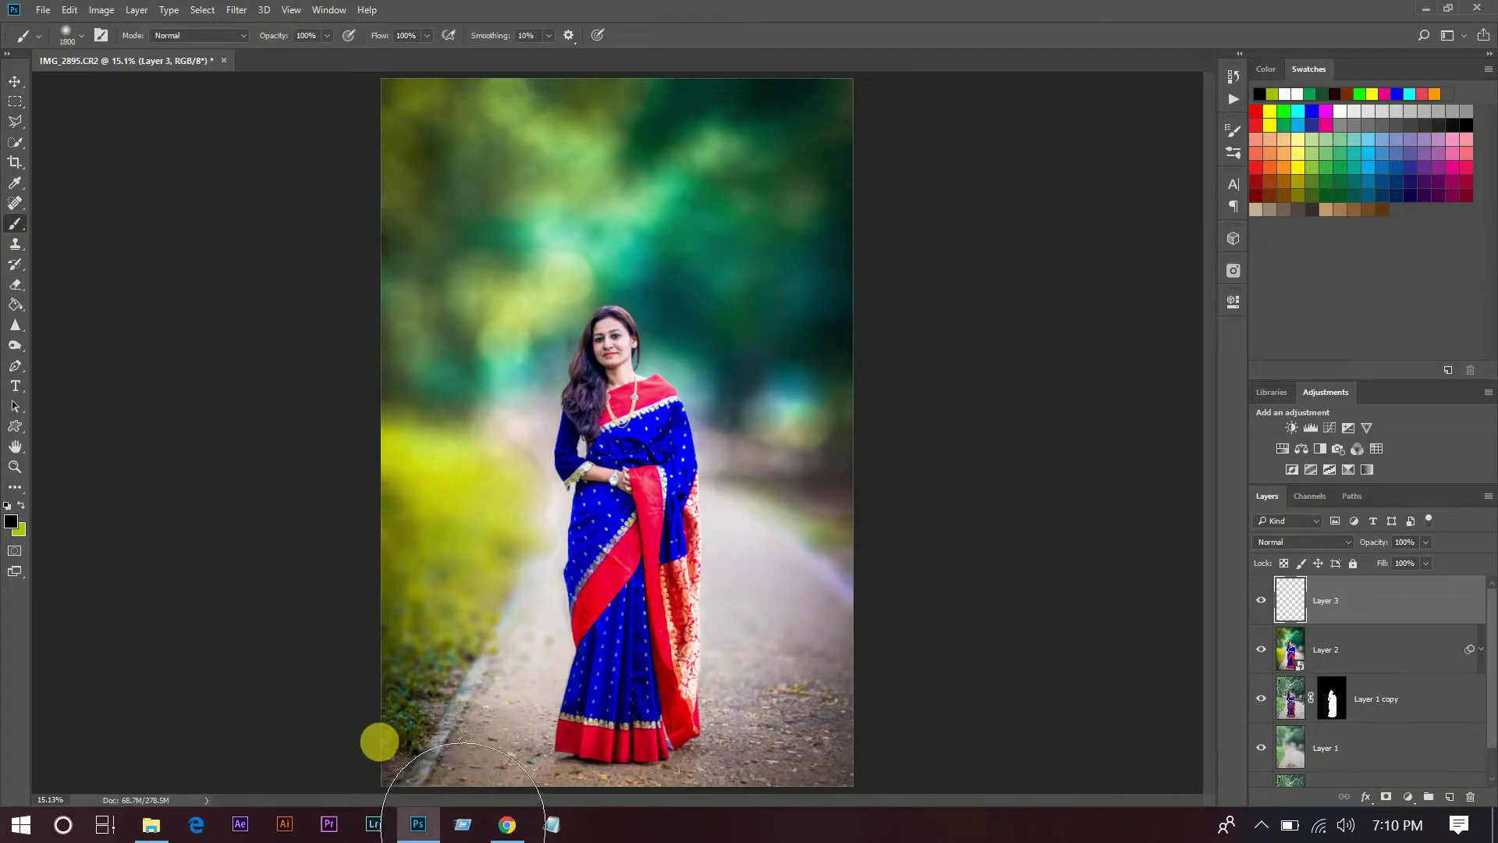
{"action": "key", "text": "ctrl+minus"}
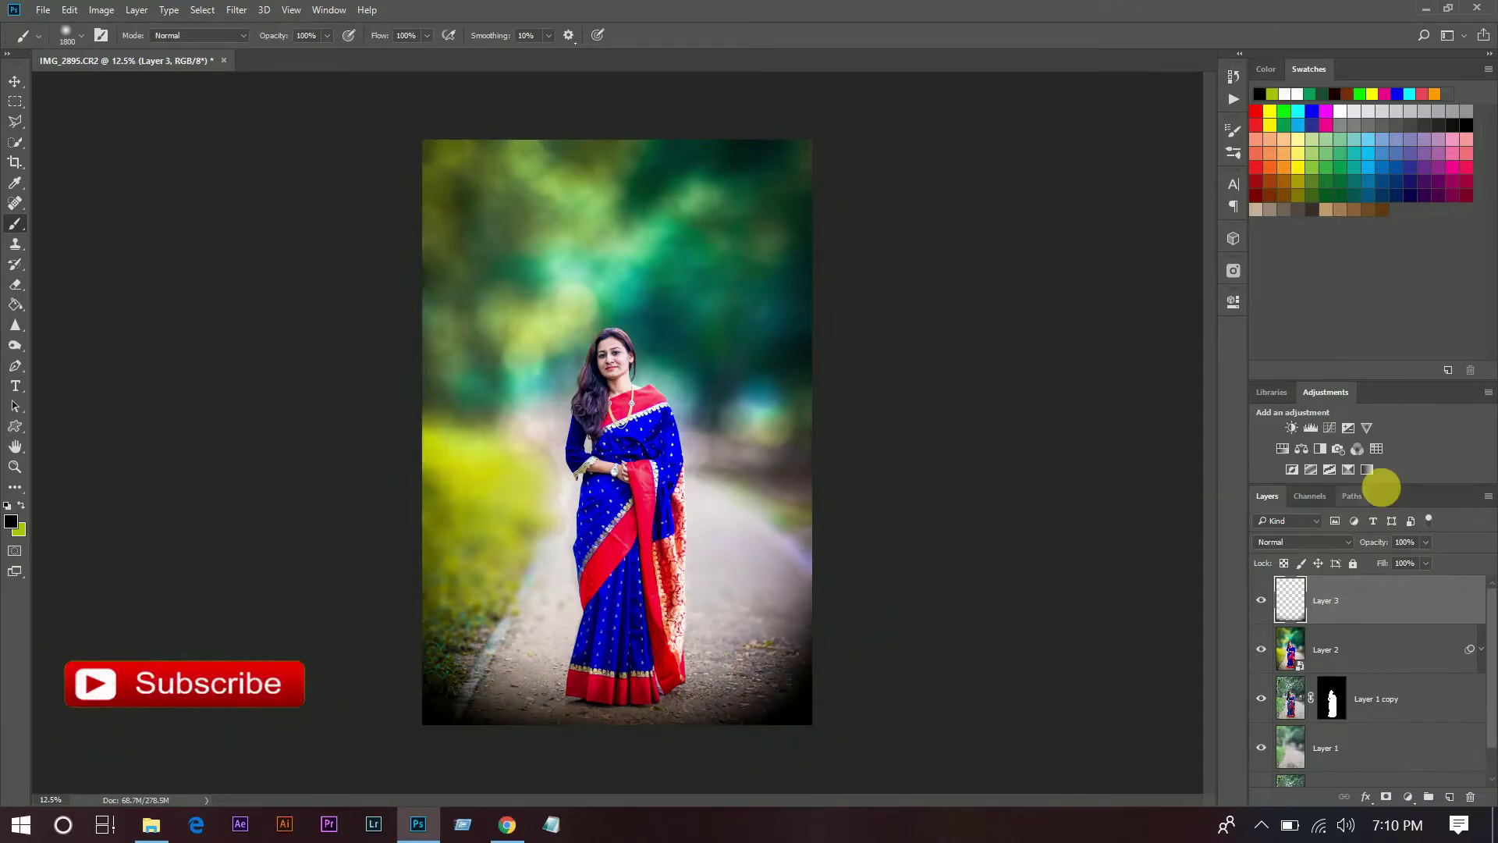
{"action": "left_click", "coordinate": [1338, 540]}
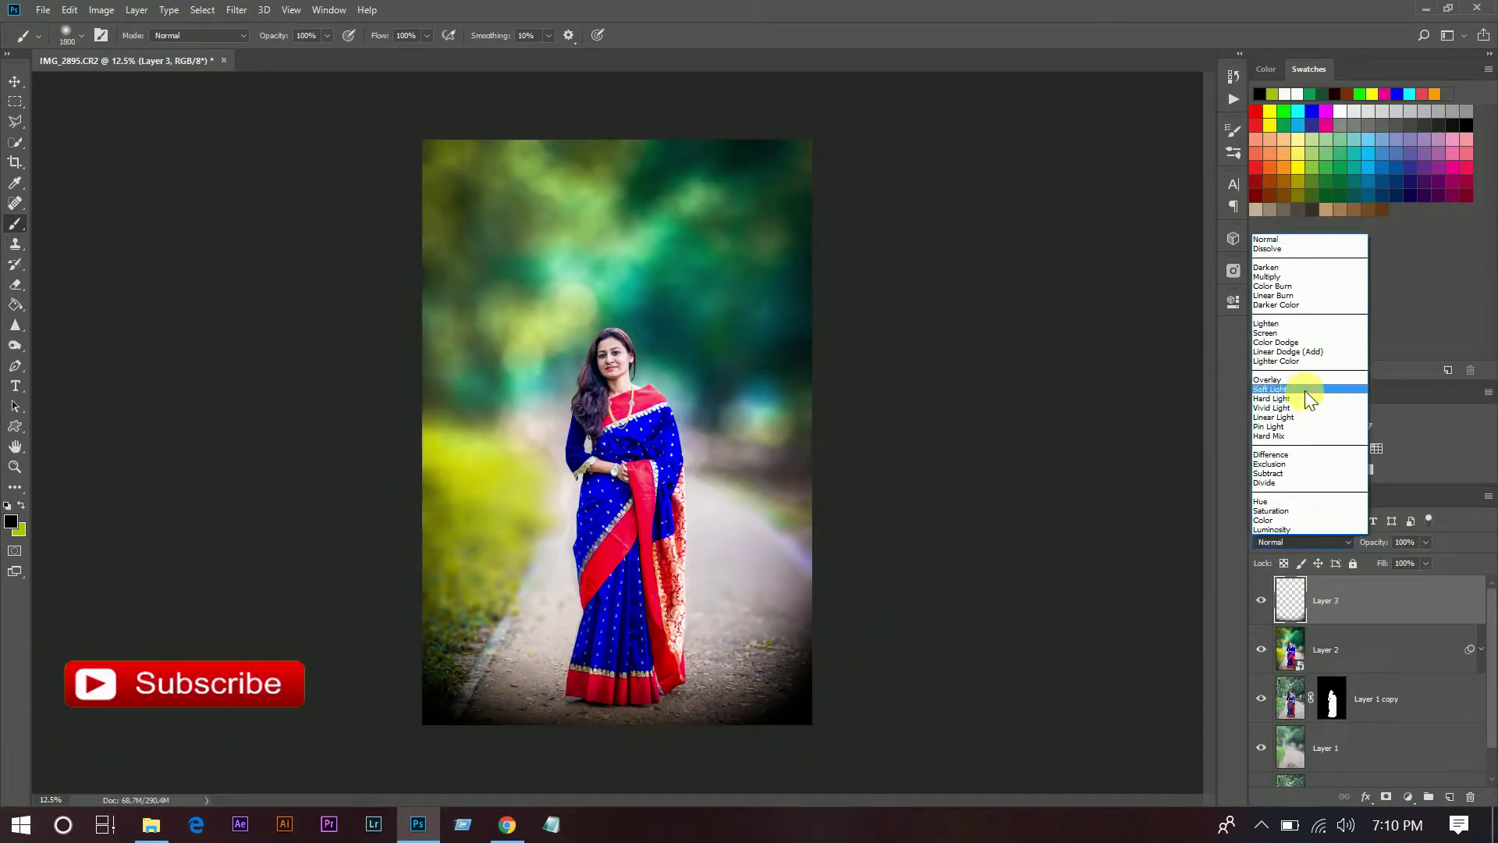
{"action": "left_click", "coordinate": [1306, 392]}
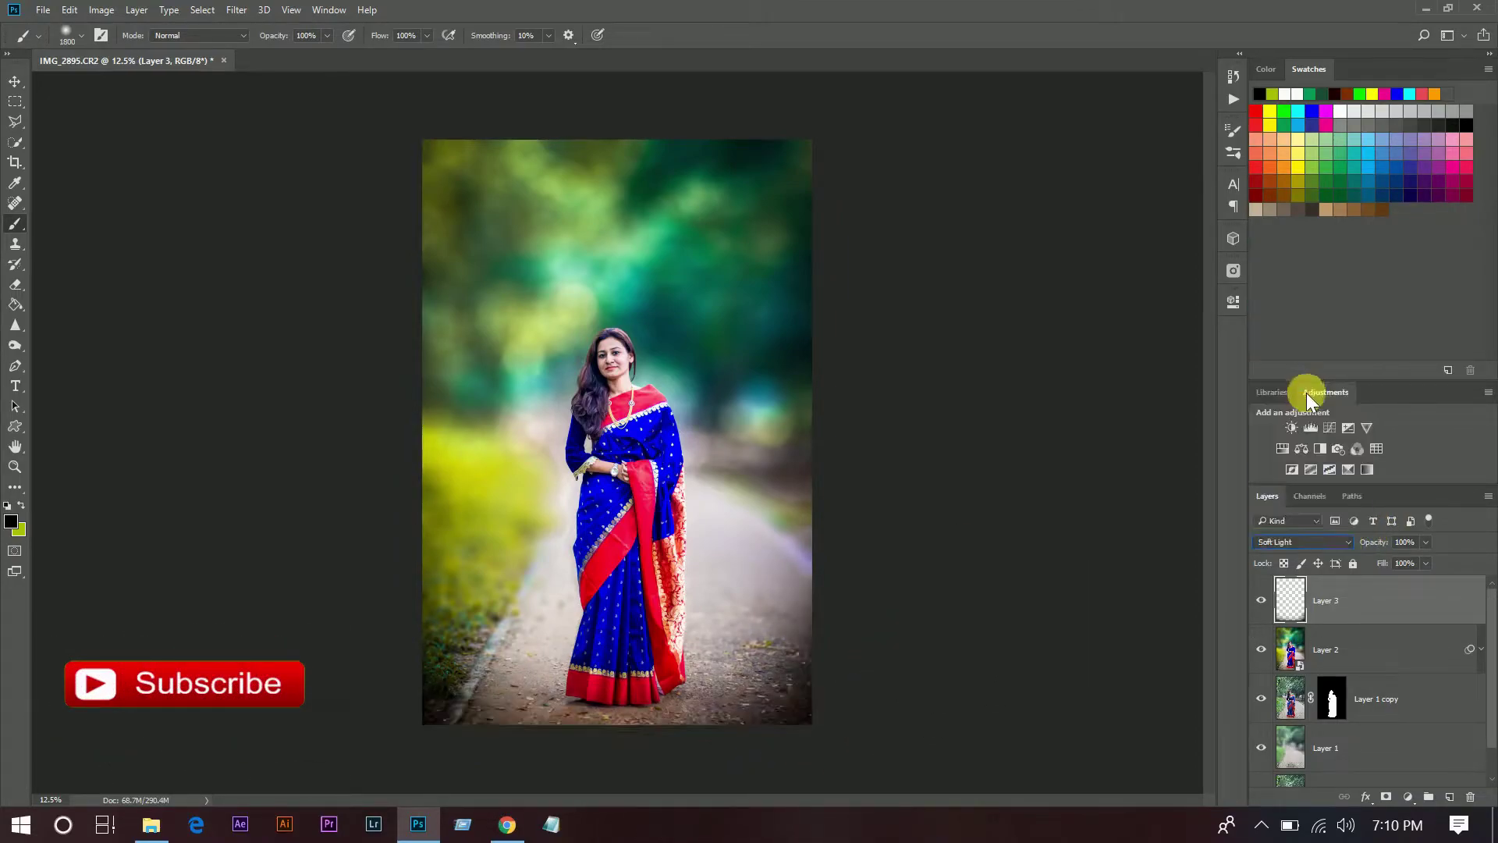
{"action": "left_click", "coordinate": [1425, 541]}
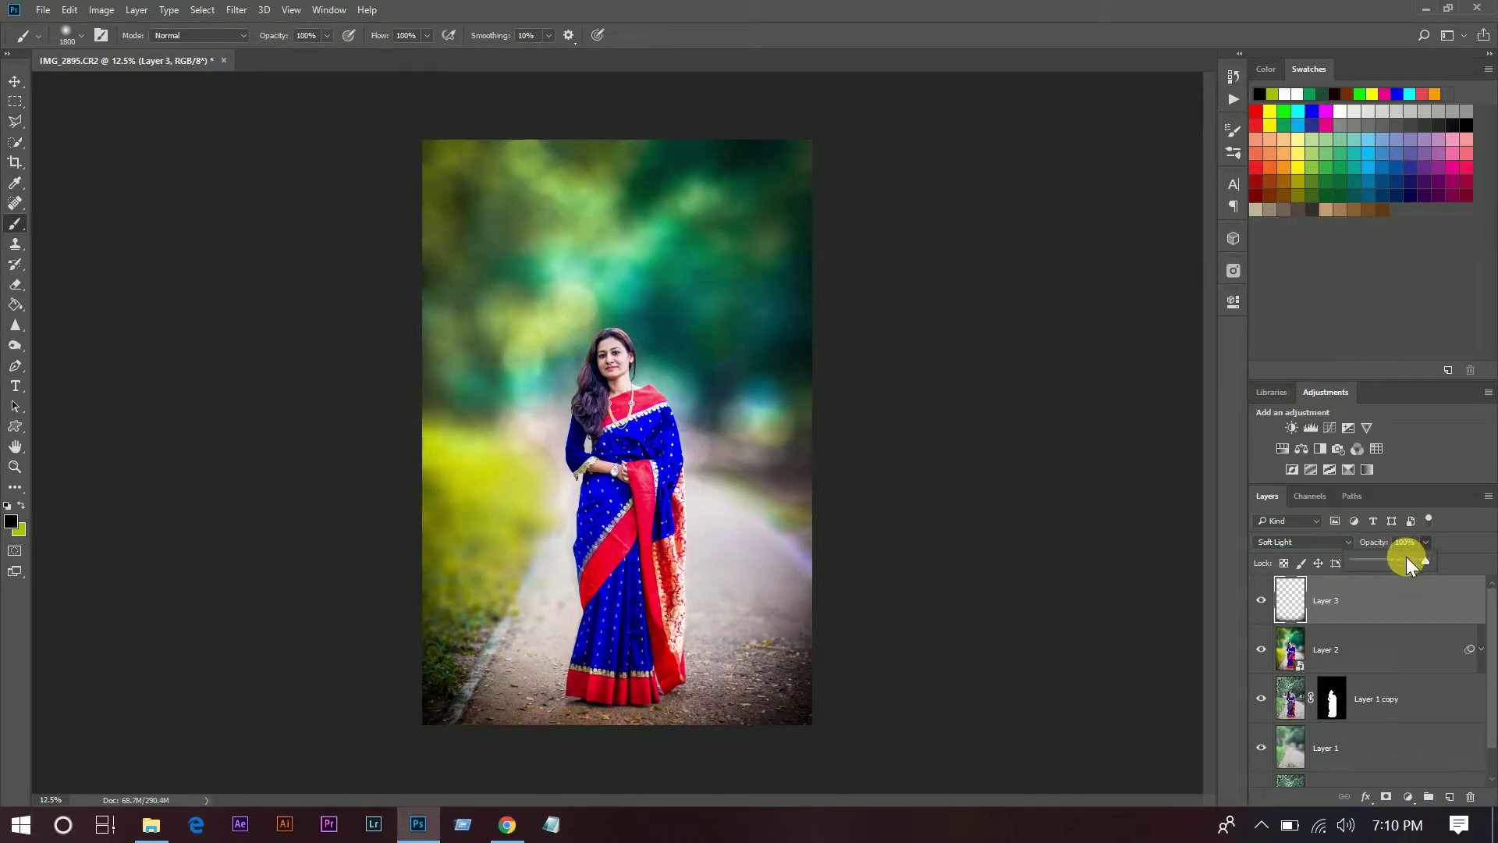
{"action": "left_click_drag", "start_coordinate": [1405, 561], "coordinate": [1404, 562]}
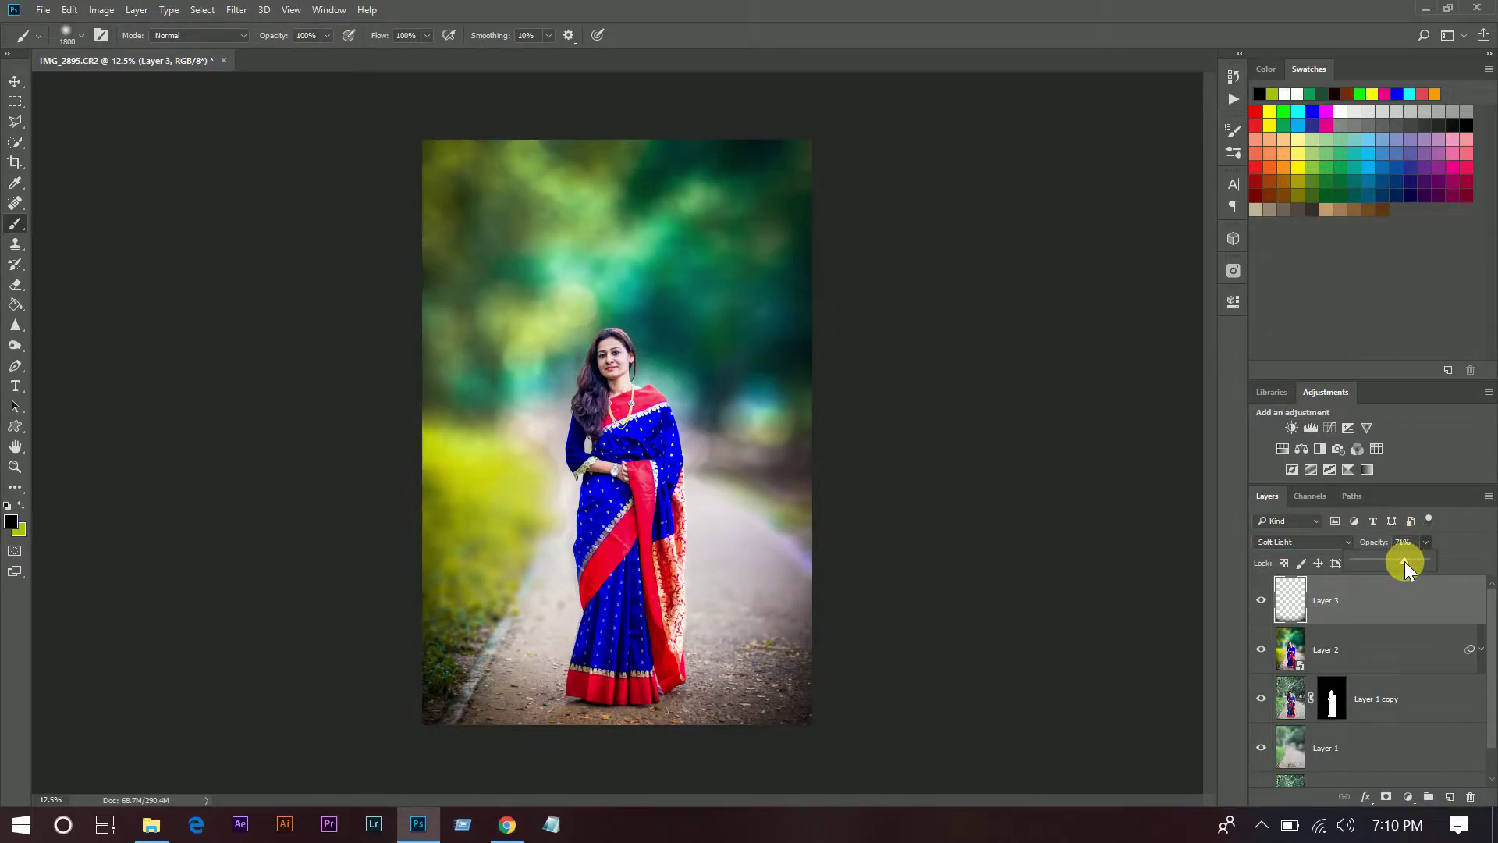
Step: Paint a faint 41%-opacity stroke near the saree hem, then set Layer 3 opacity to 65%
{"action": "left_click", "coordinate": [327, 35]}
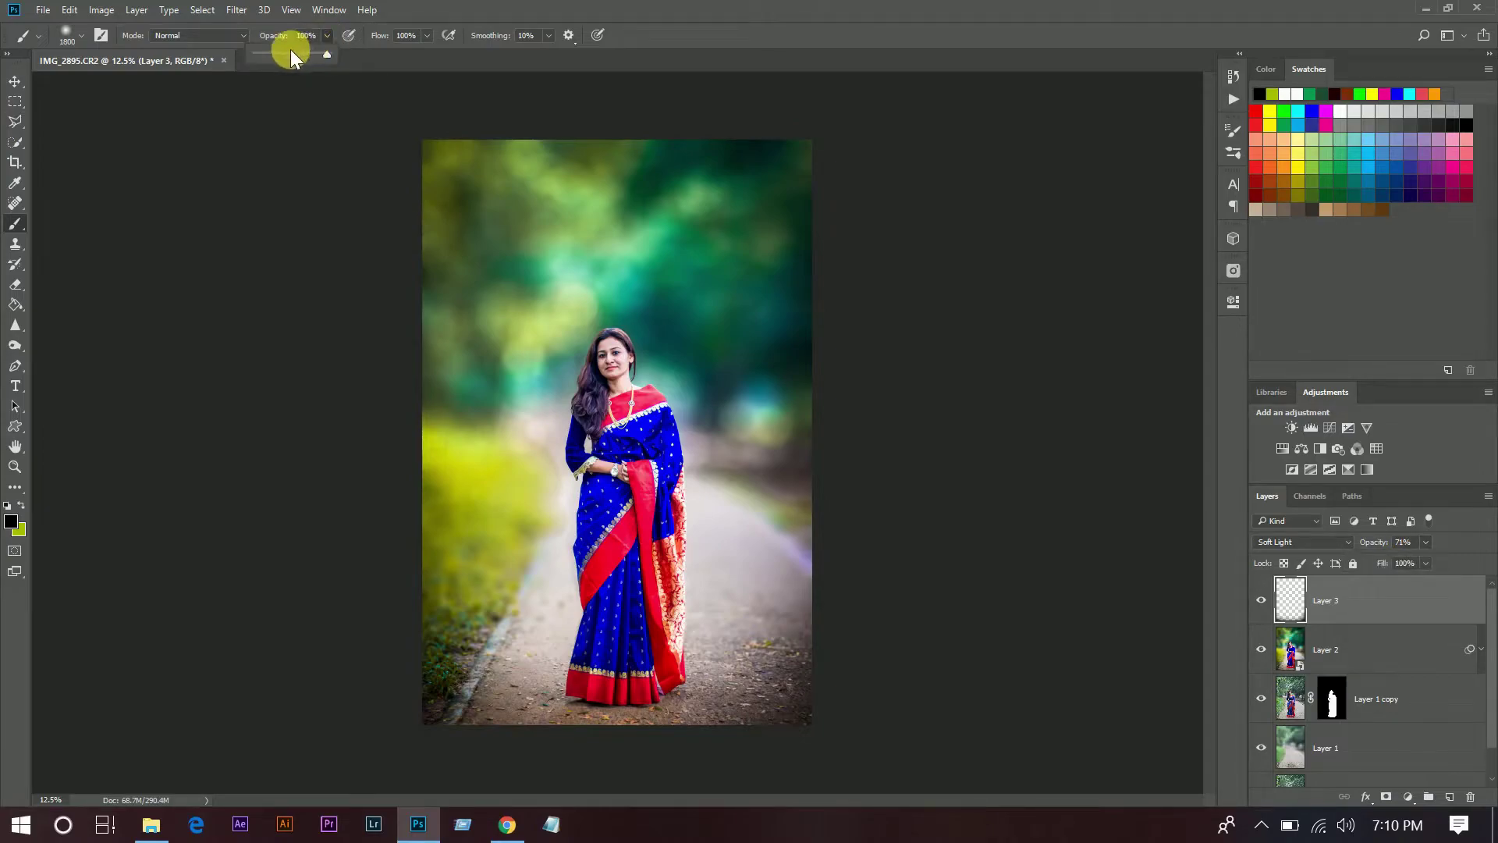
{"action": "left_click", "coordinate": [745, 572]}
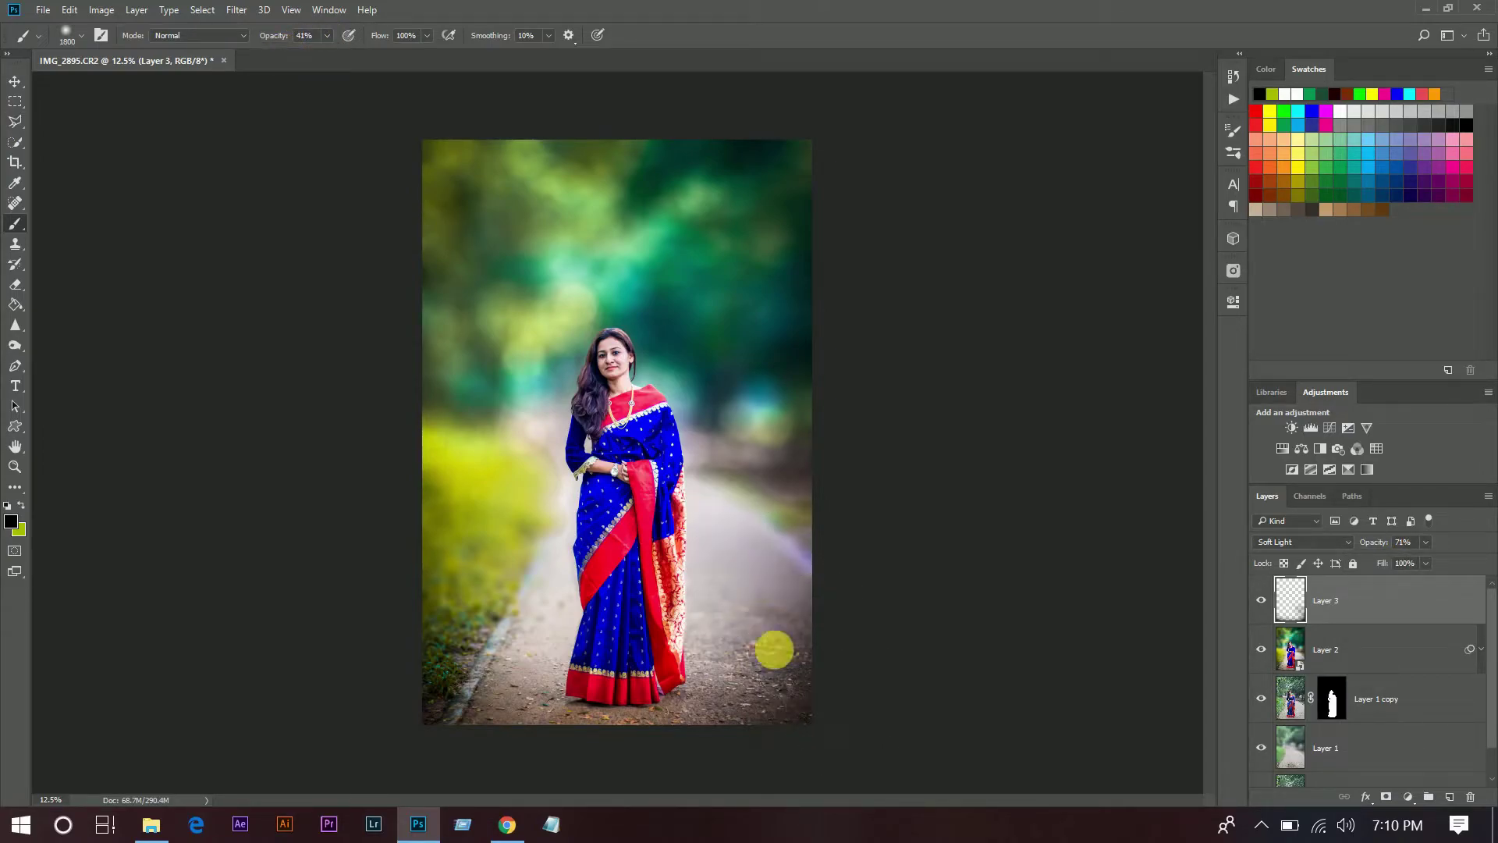
{"action": "left_click_drag", "start_coordinate": [650, 709], "coordinate": [611, 684]}
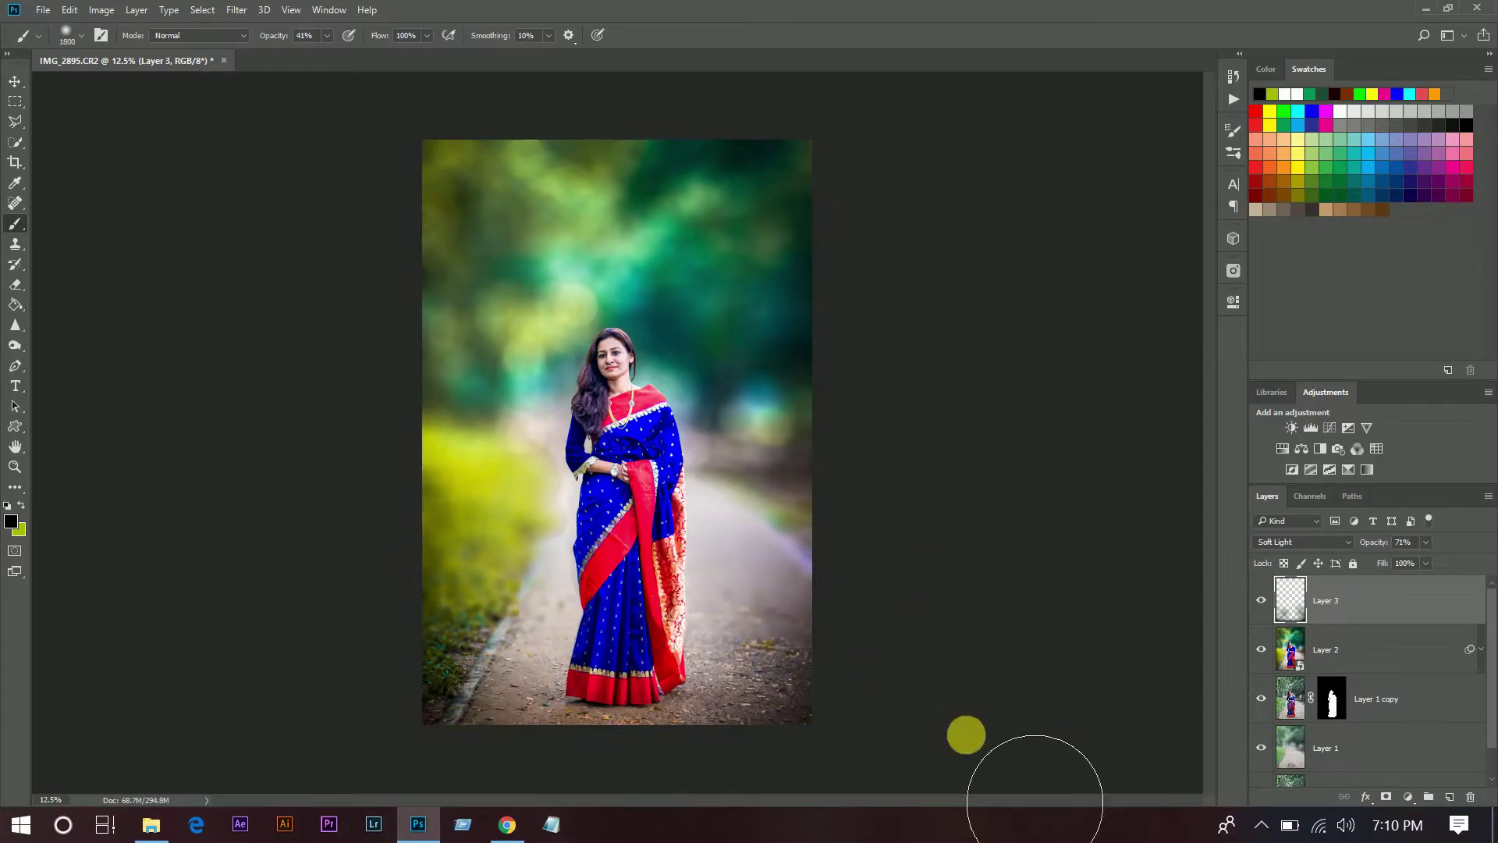
{"action": "left_click", "coordinate": [1262, 600]}
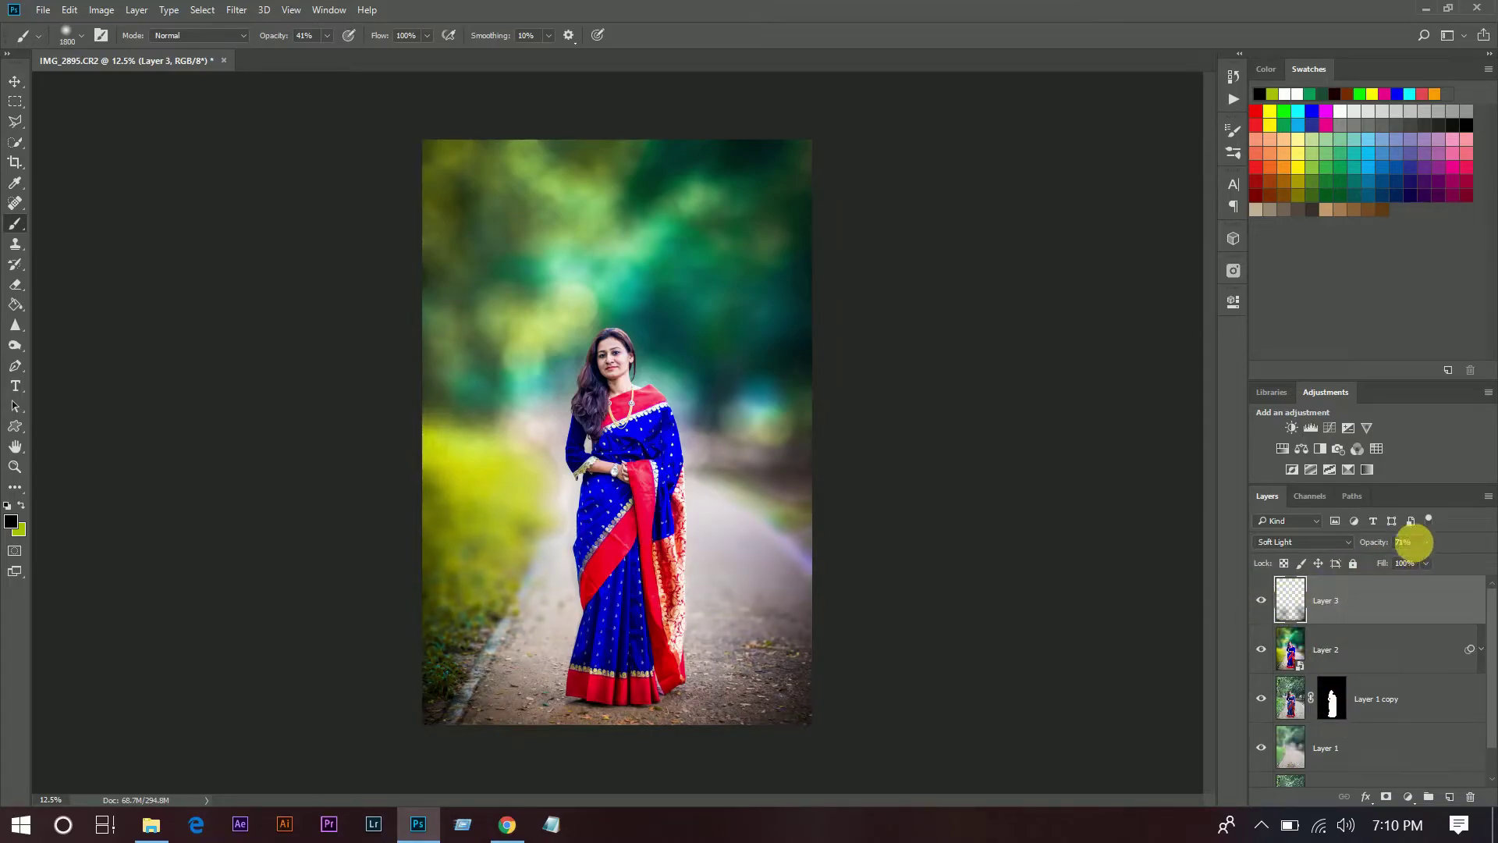
{"action": "left_click", "coordinate": [1404, 541]}
{"action": "type", "text": "6"}
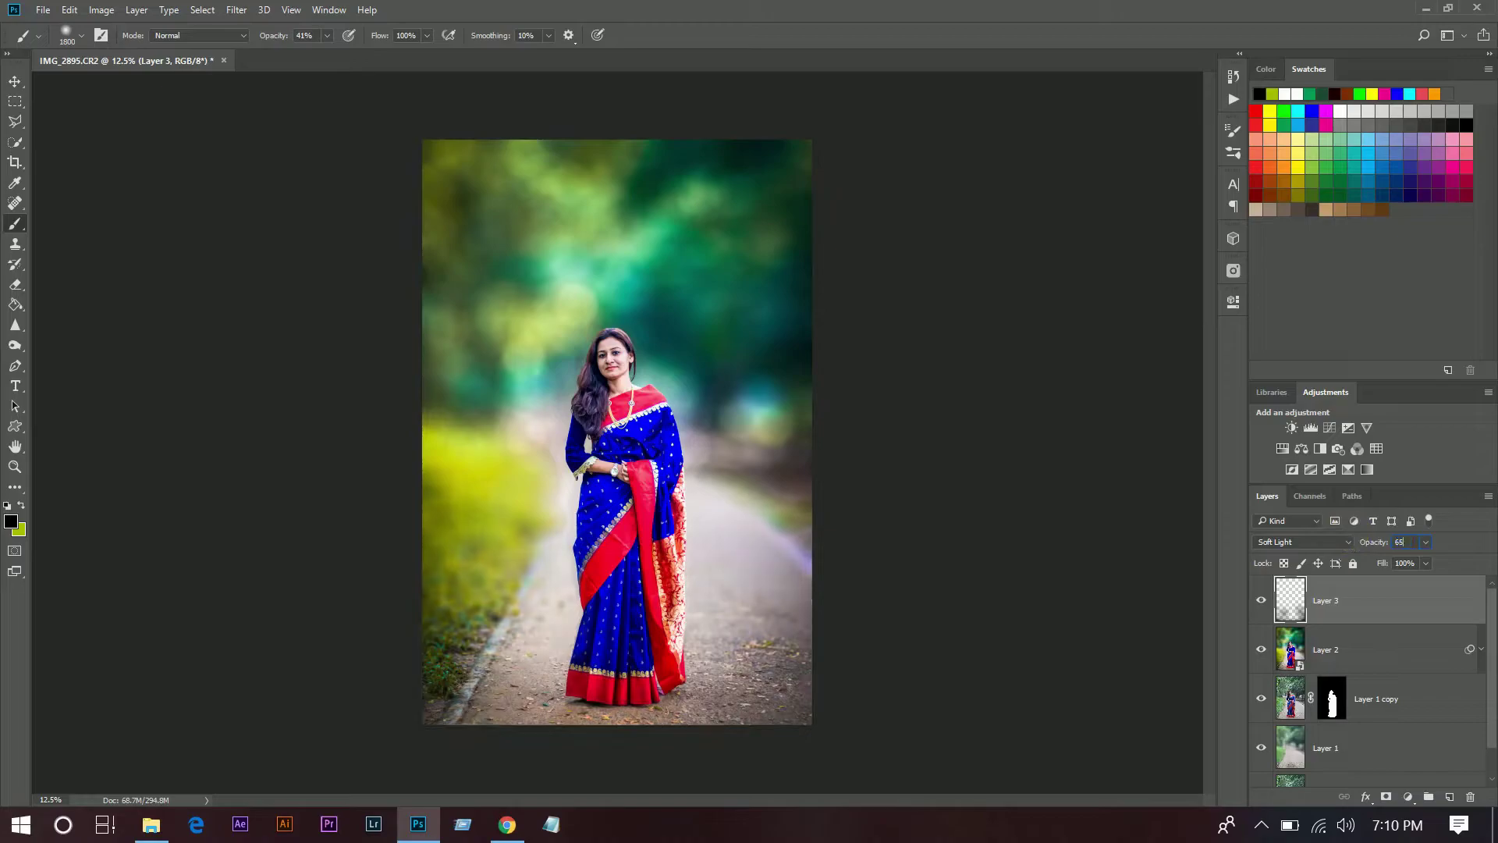
{"action": "type", "text": "5"}
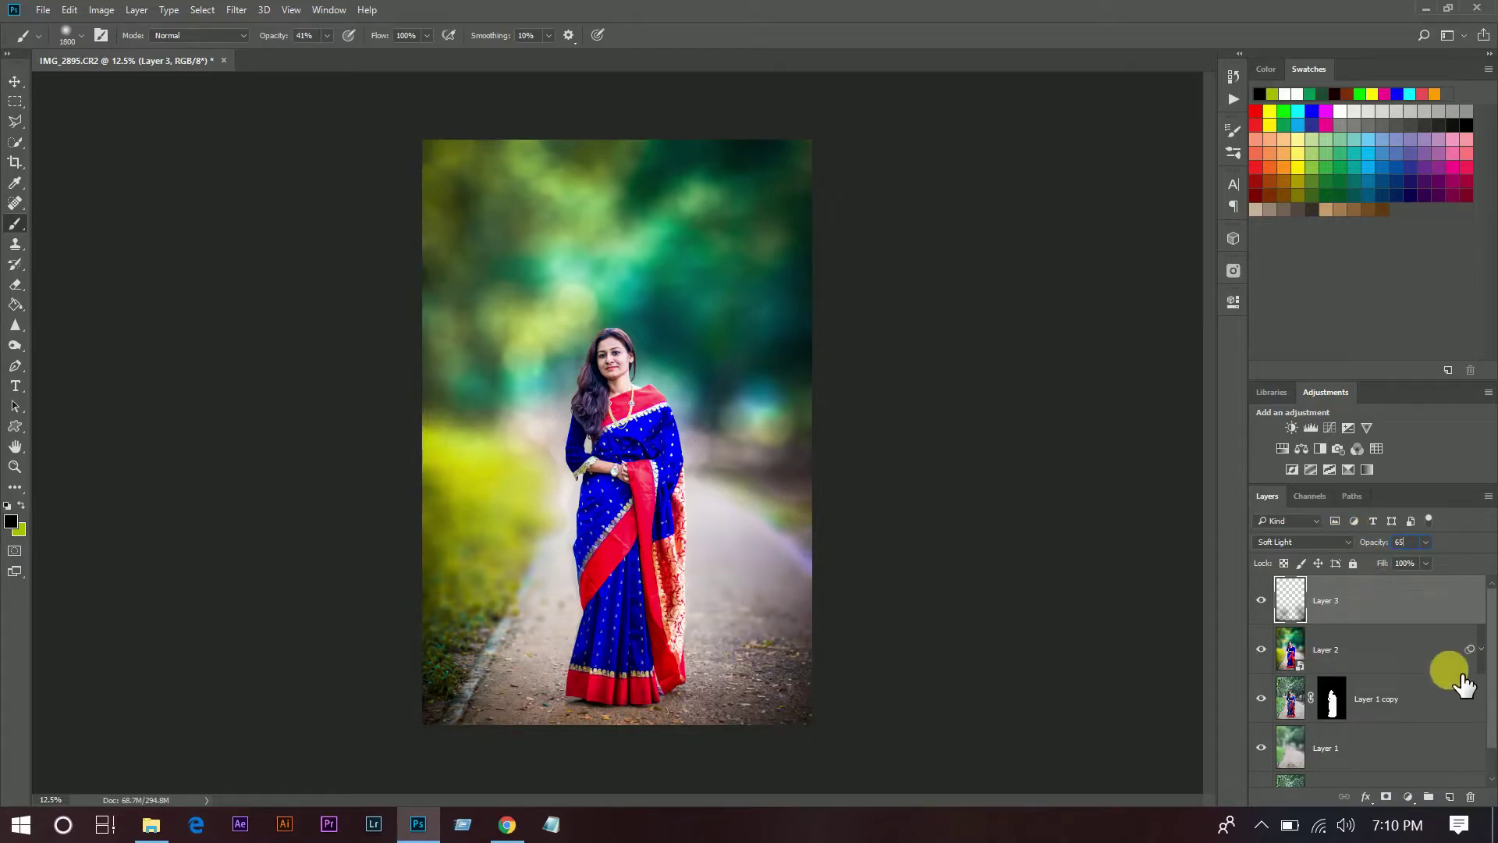
Step: Add Layer 4 and paint a yellow-green glow at 100% brush opacity above her head
{"action": "left_click", "coordinate": [1453, 799]}
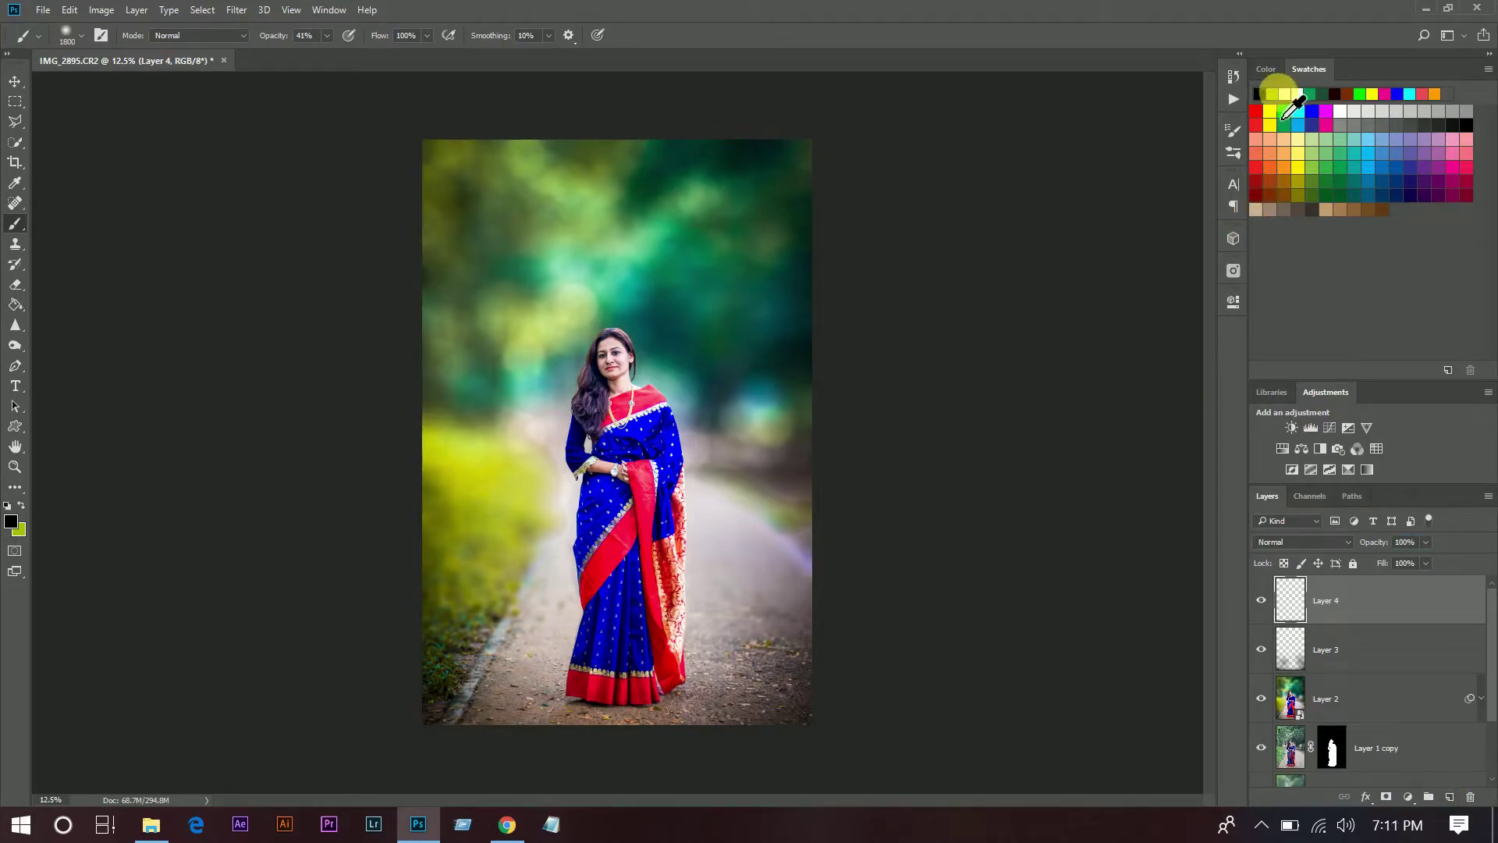
{"action": "left_click", "coordinate": [1285, 93]}
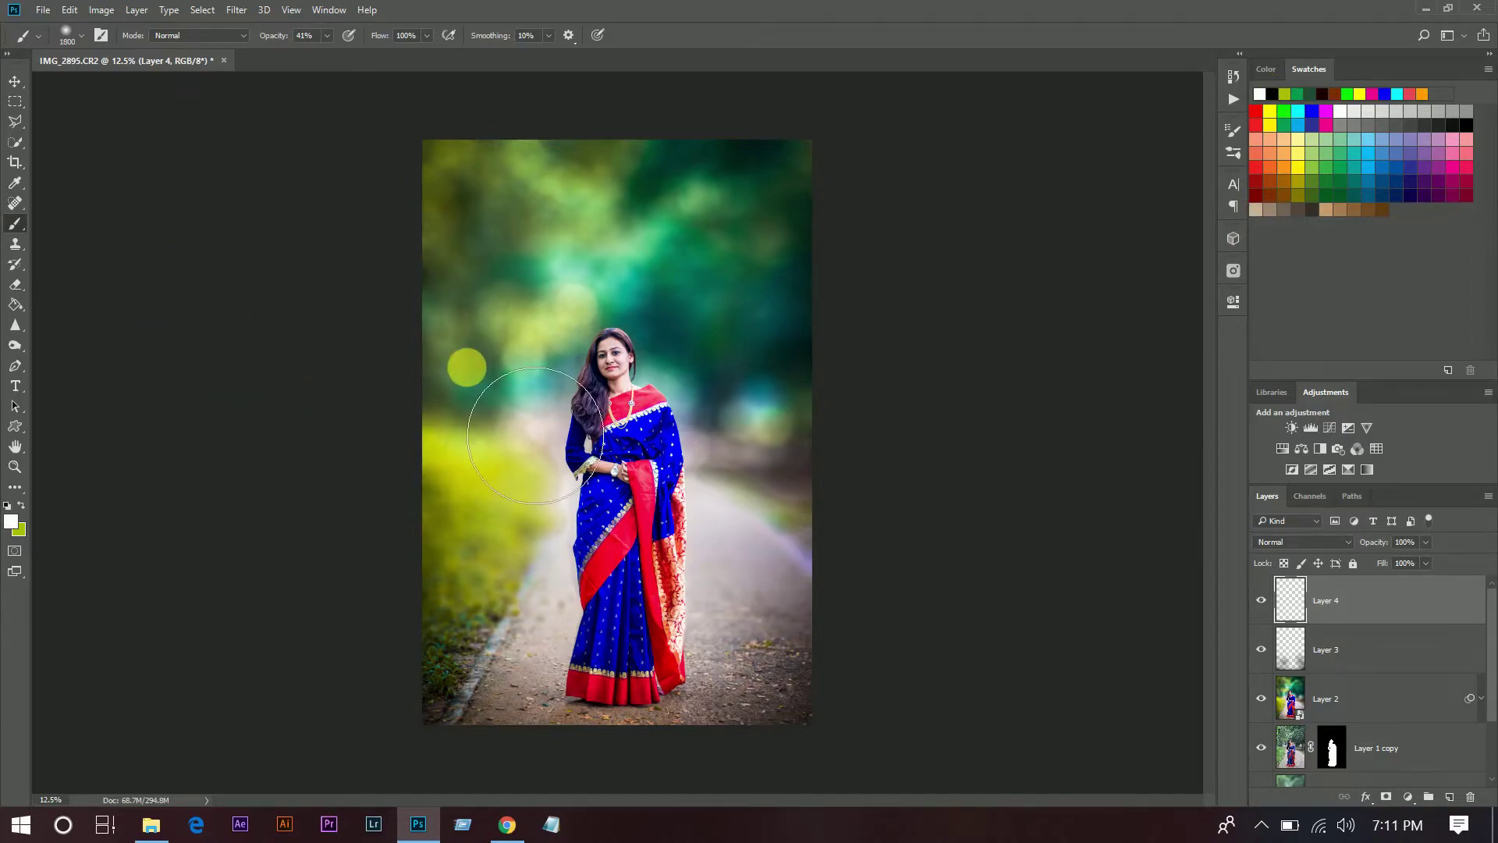
{"action": "left_click", "coordinate": [21, 507]}
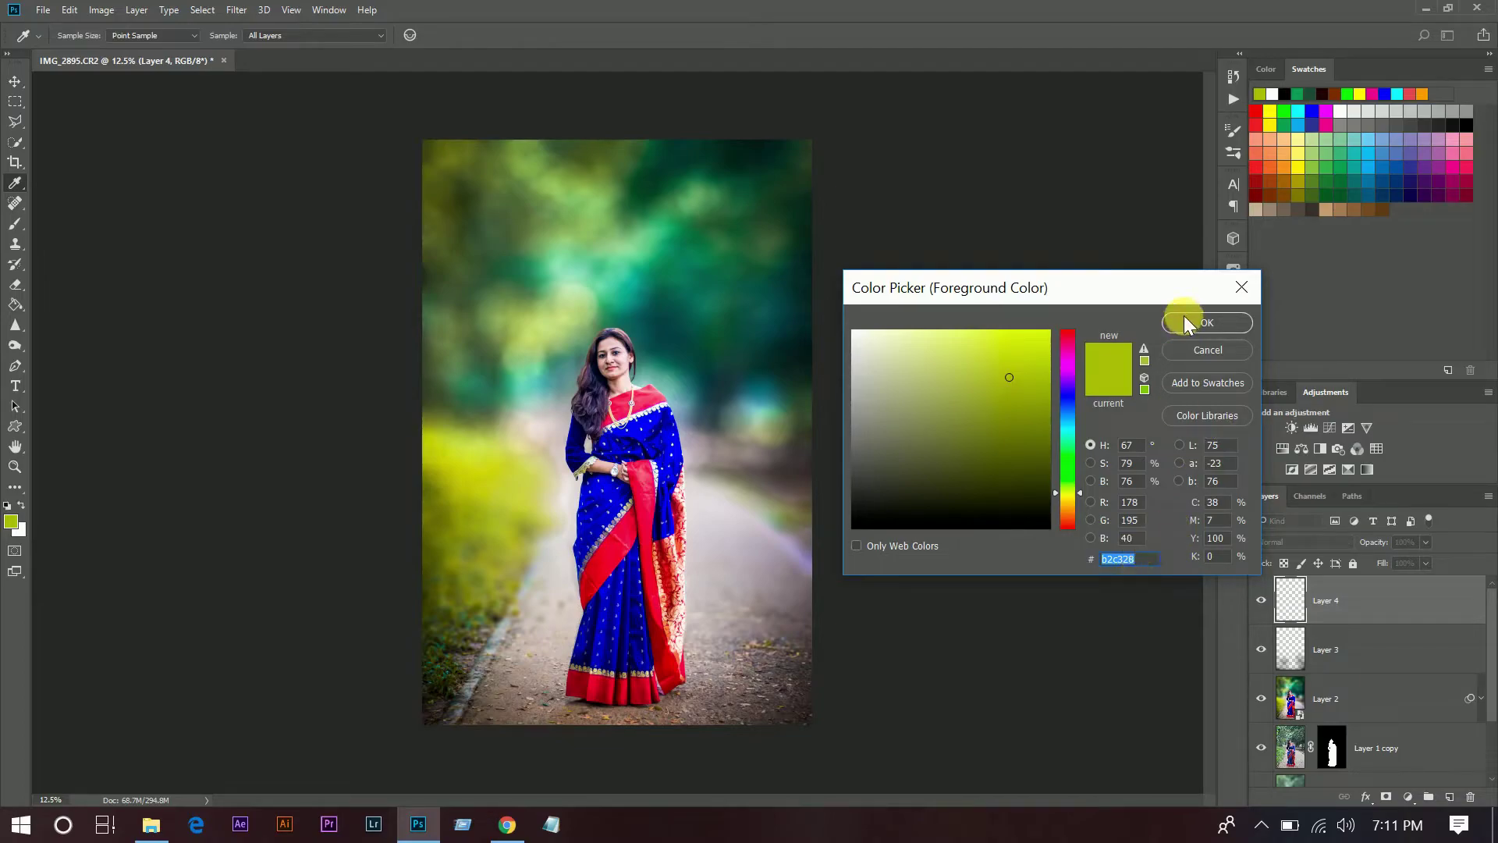
{"action": "left_click", "coordinate": [1186, 316]}
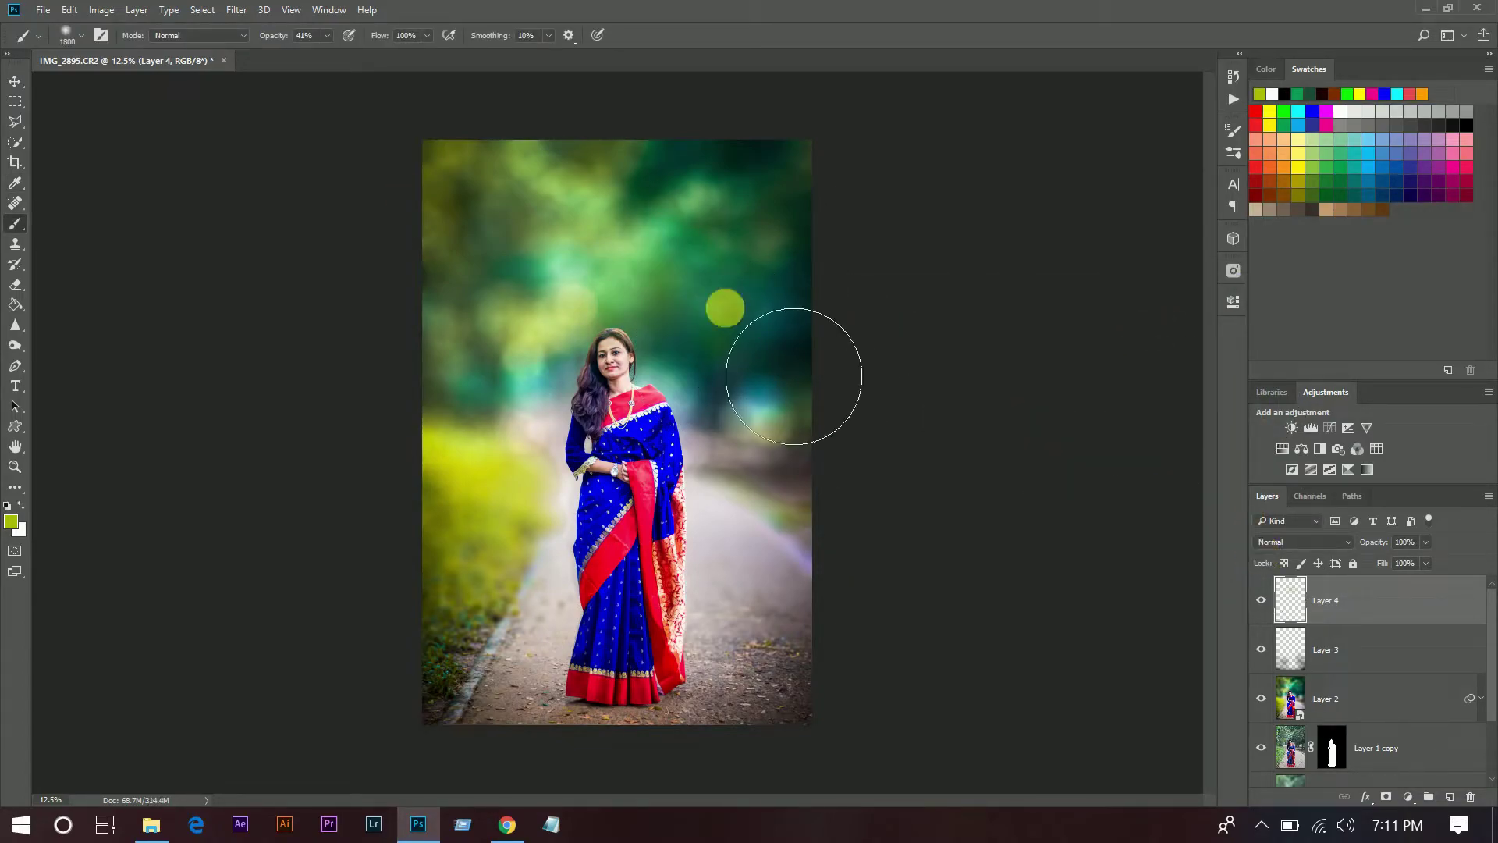
{"action": "left_click", "coordinate": [327, 36]}
{"action": "left_click_drag", "start_coordinate": [343, 54], "coordinate": [524, 52]}
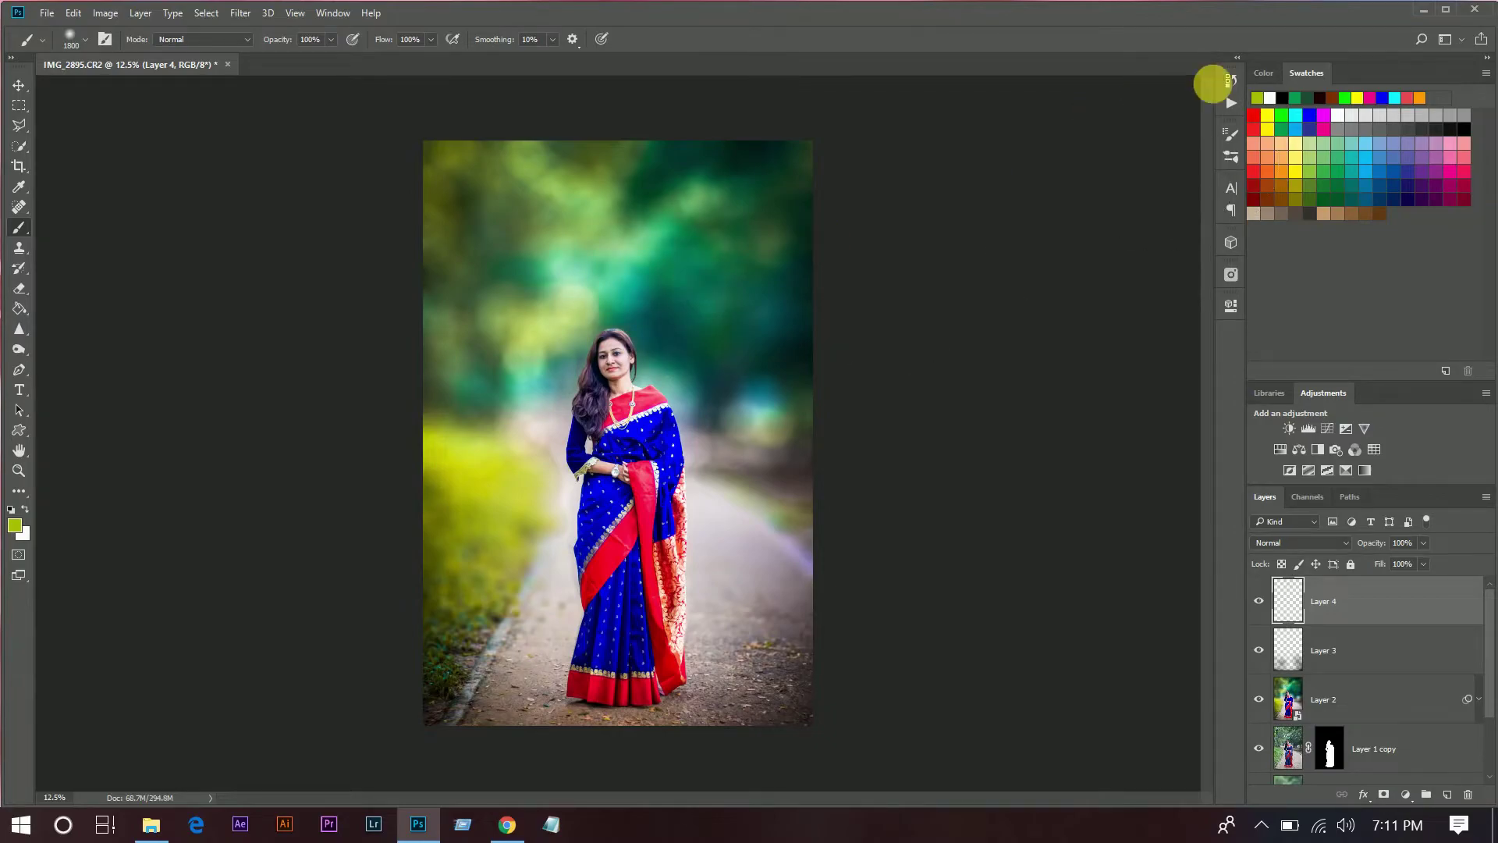
{"action": "left_click", "coordinate": [1444, 11]}
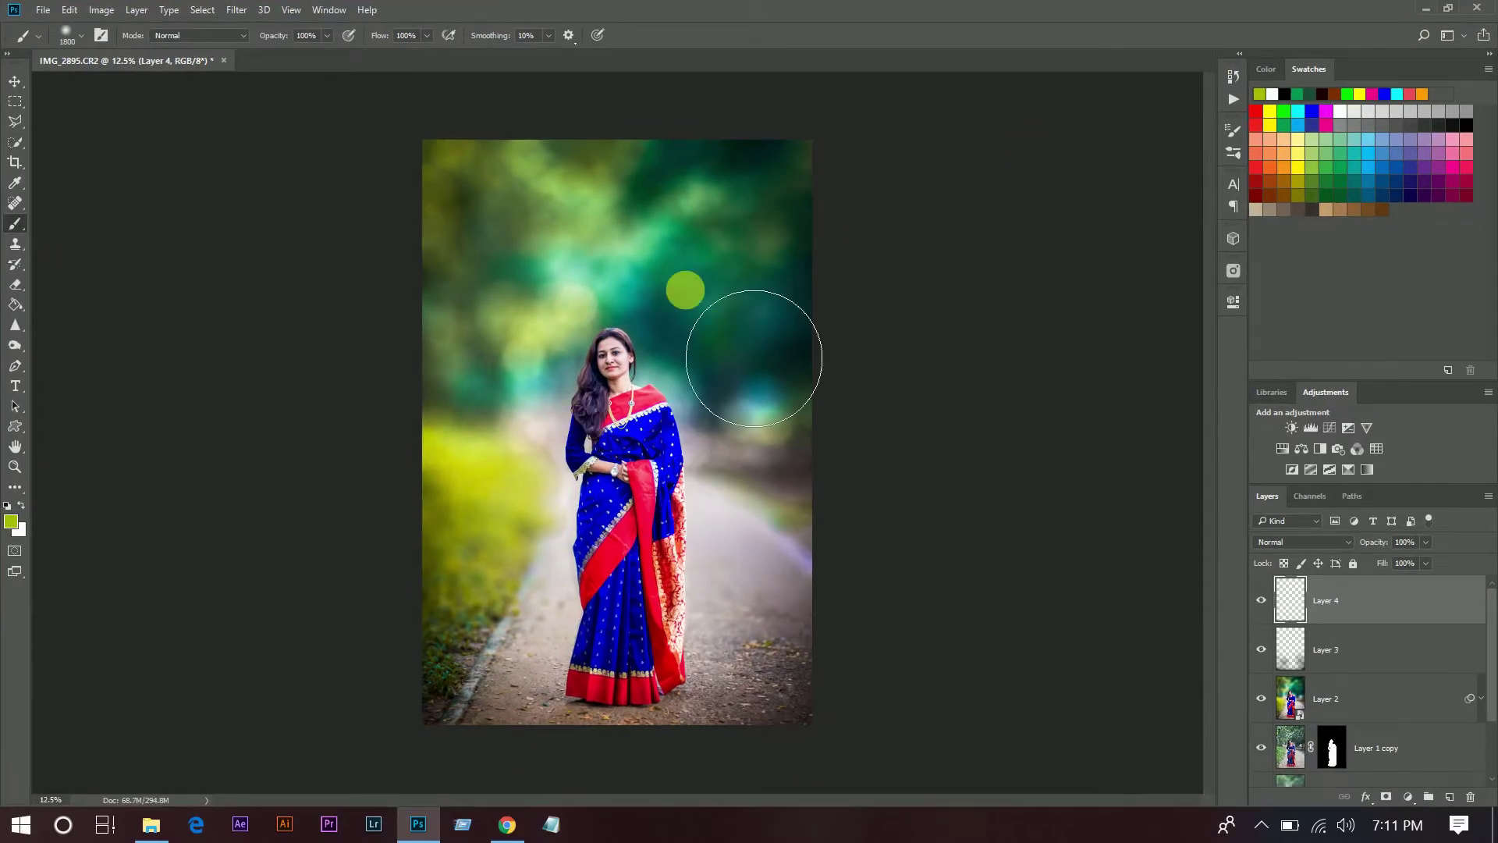
{"action": "left_click", "coordinate": [624, 269]}
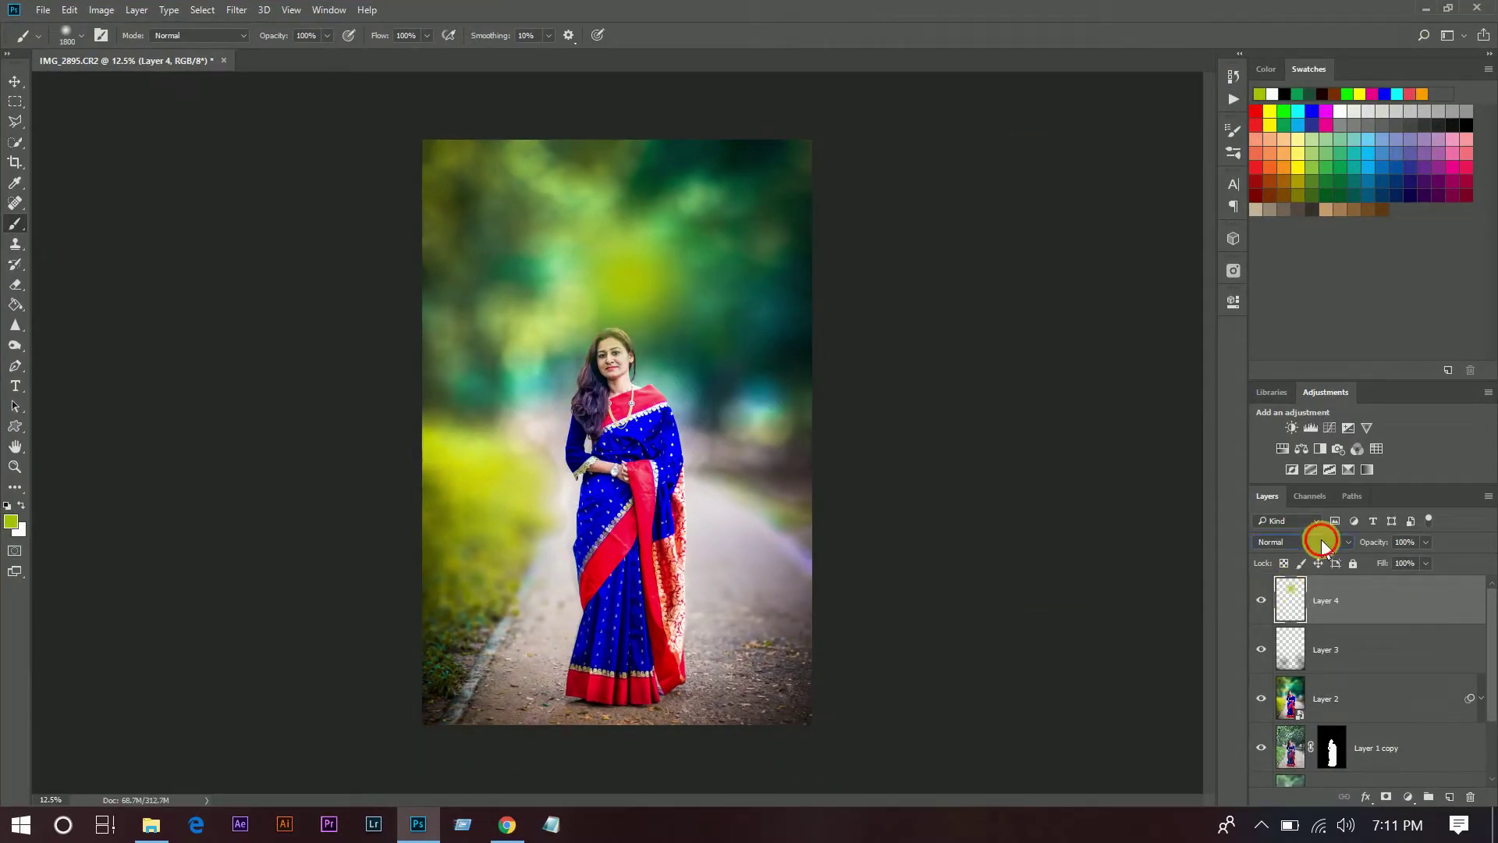
Step: Set Layer 4 to Soft Light, then move and scale the glow across the upper background
{"action": "left_click", "coordinate": [1321, 542]}
{"action": "left_click", "coordinate": [1277, 400]}
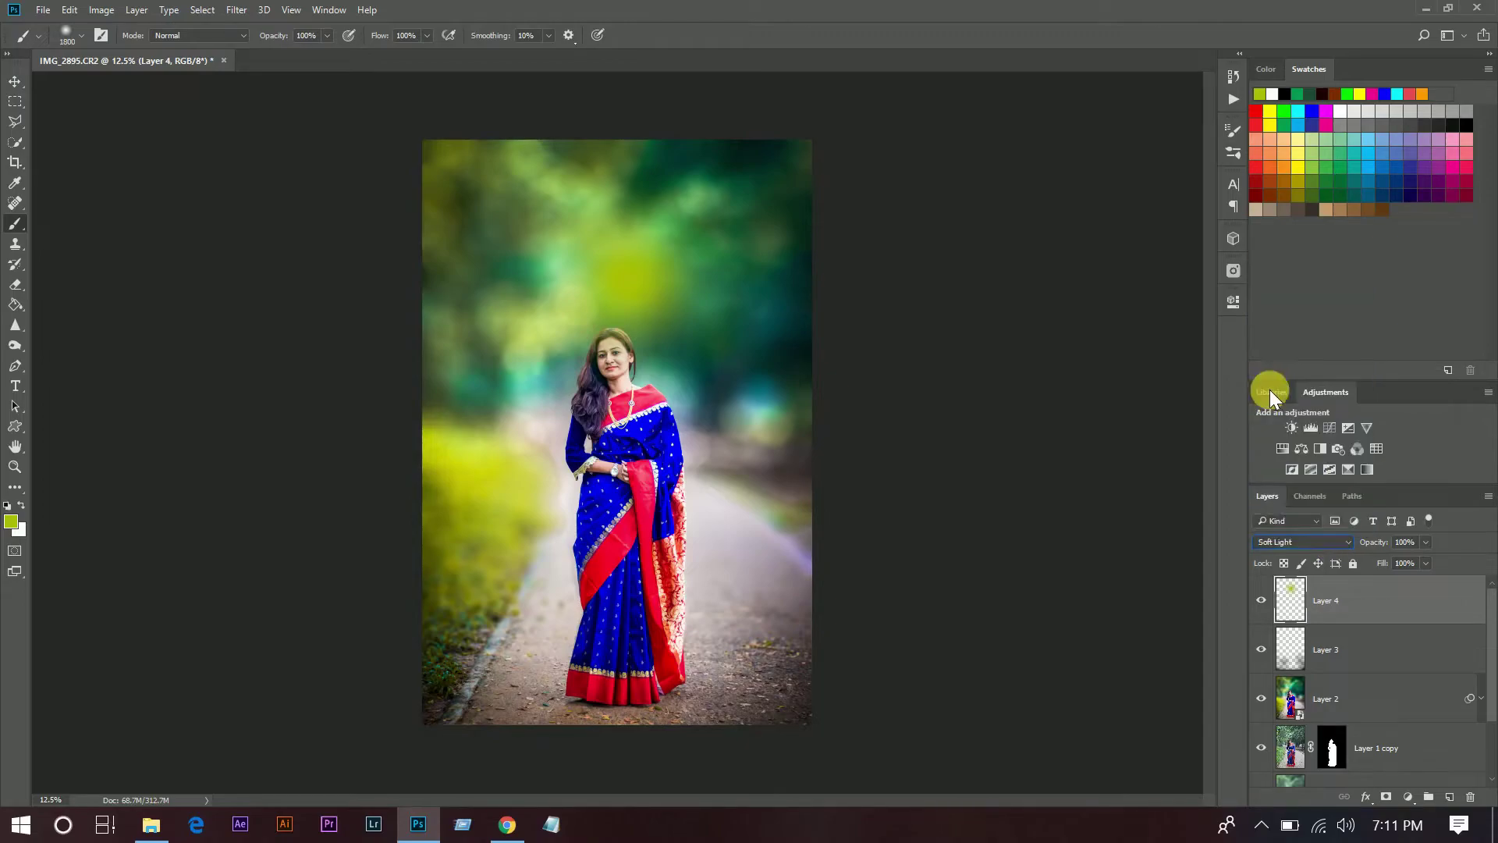
{"action": "left_click", "coordinate": [15, 81]}
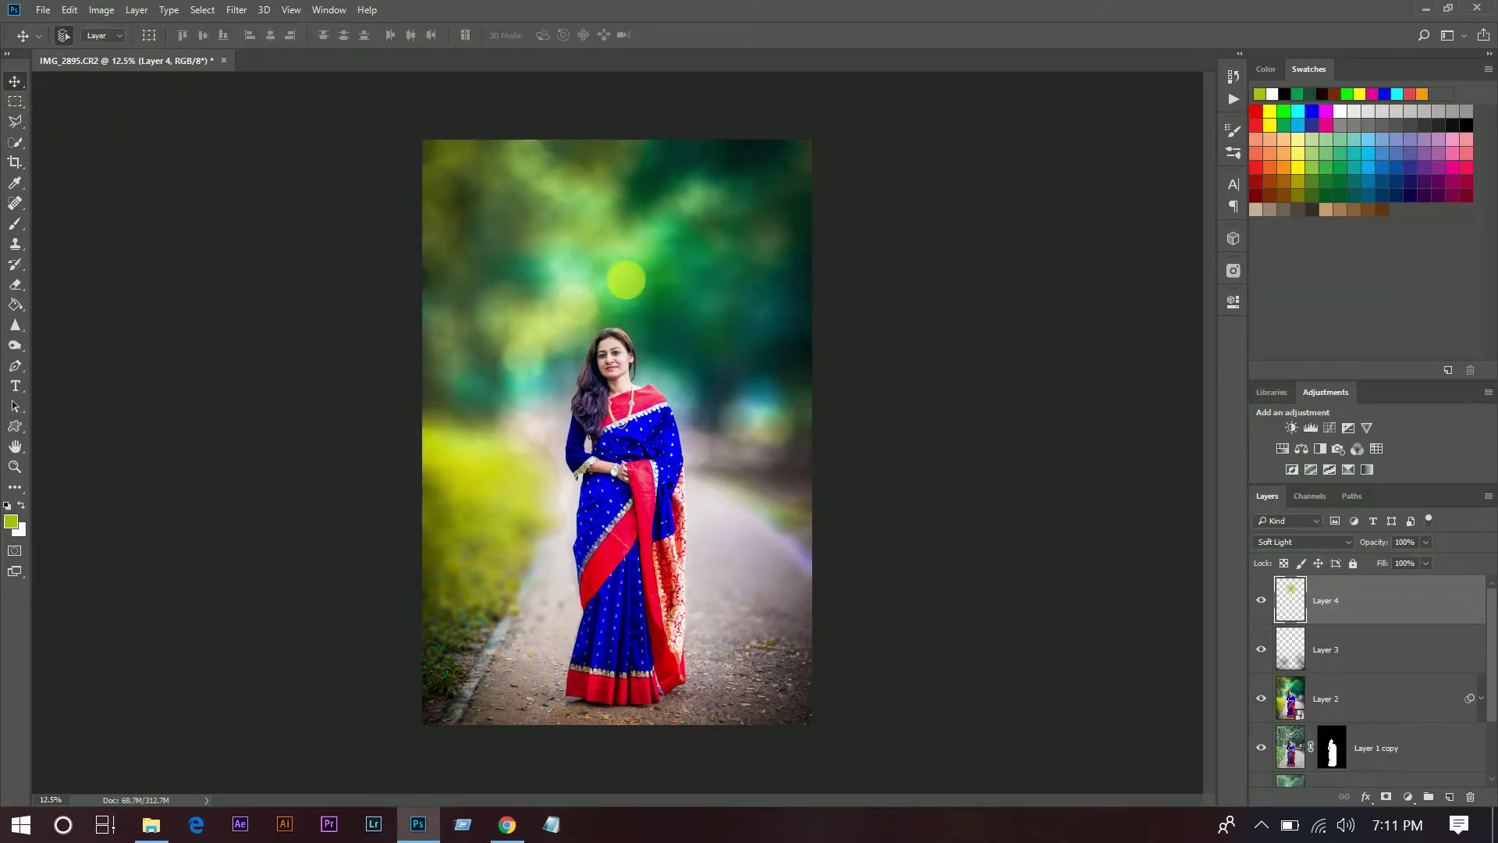
{"action": "left_click_drag", "start_coordinate": [626, 280], "coordinate": [687, 241]}
{"action": "key", "text": "ctrl+t"}
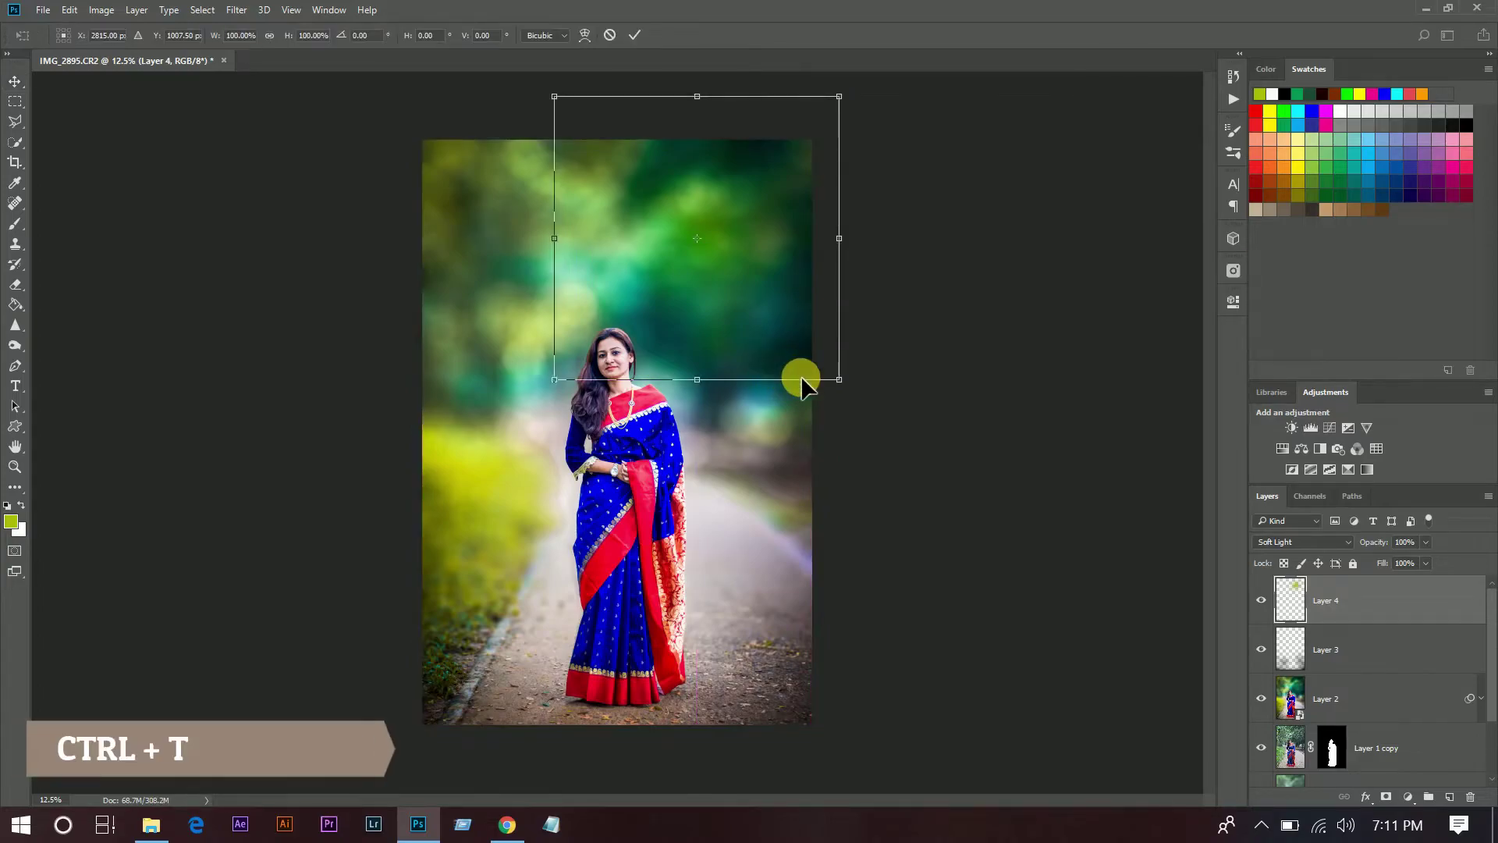
{"action": "mouse_move", "coordinate": [840, 381]}
{"action": "left_mouse_down"}
{"action": "mouse_move", "coordinate": [997, 512]}
{"action": "mouse_move", "coordinate": [983, 500]}
{"action": "left_mouse_up"}
{"action": "mouse_move", "coordinate": [839, 321]}
{"action": "left_mouse_down"}
{"action": "mouse_move", "coordinate": [742, 373]}
{"action": "mouse_move", "coordinate": [752, 495]}
{"action": "left_mouse_up"}
{"action": "key", "text": "Return"}
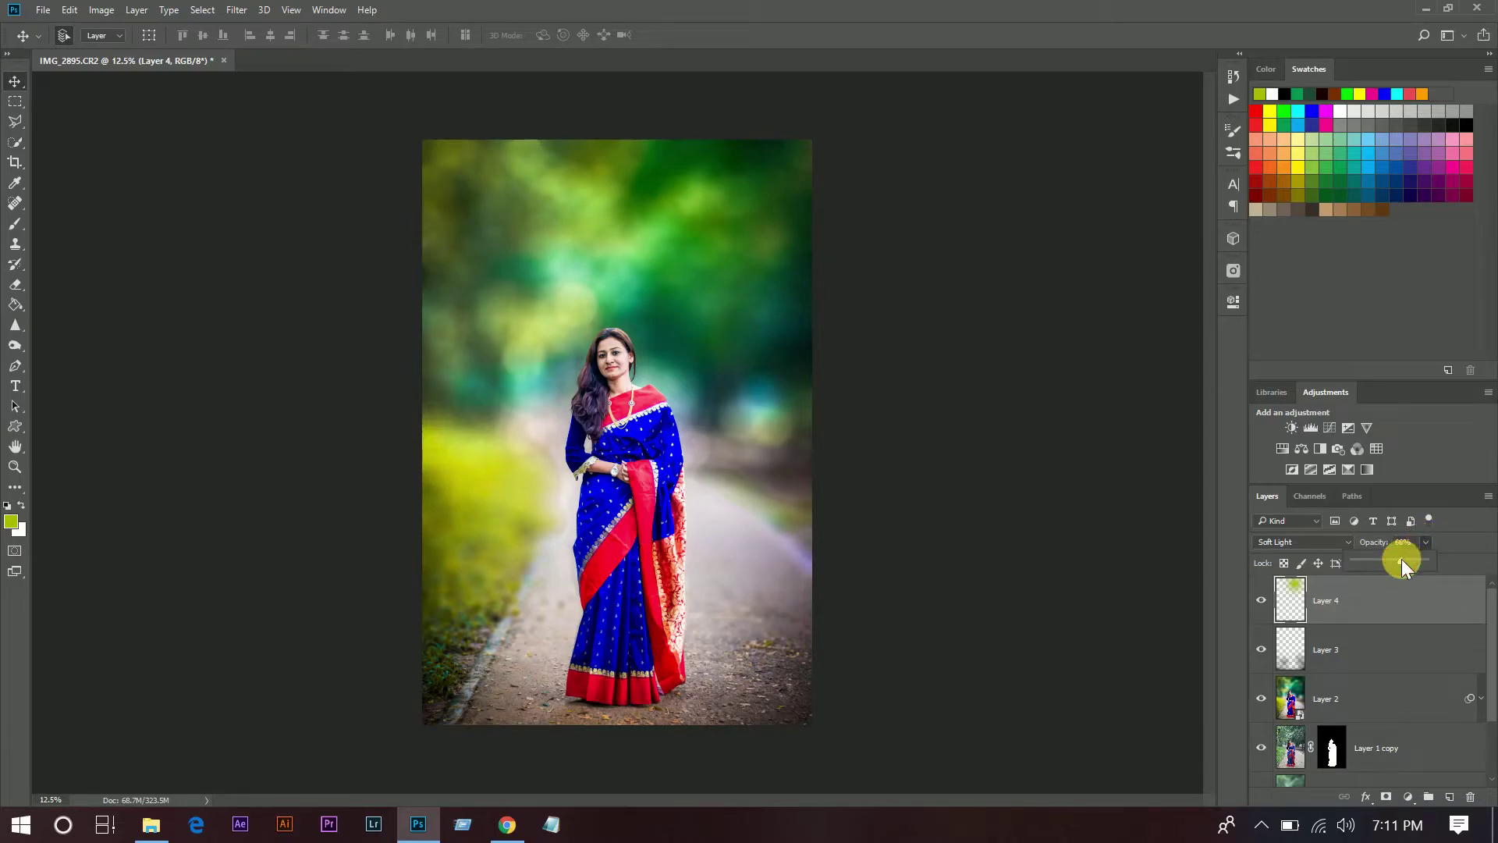
{"action": "left_click", "coordinate": [1261, 600]}
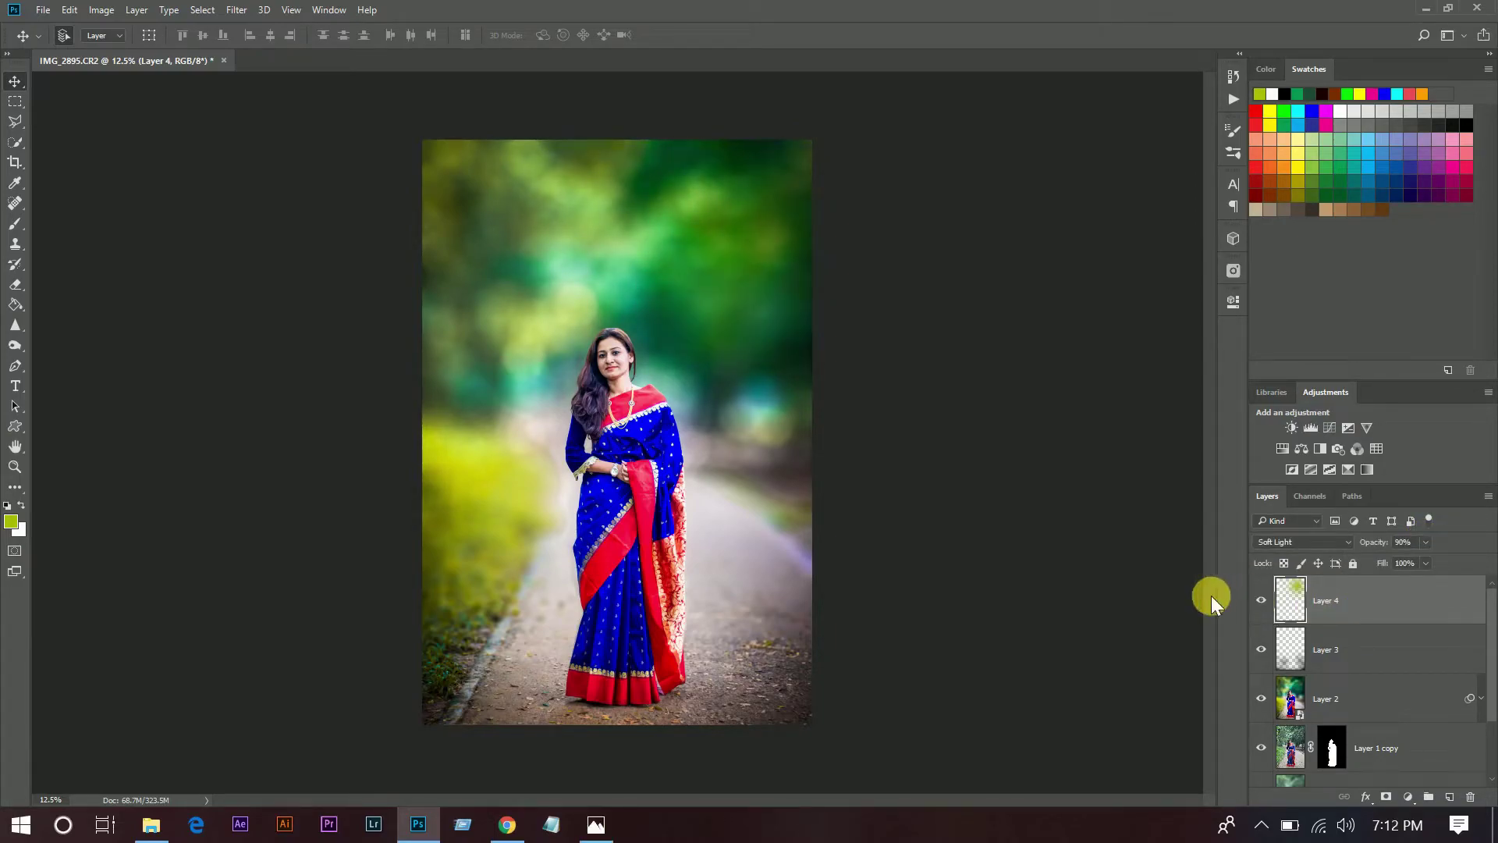
Step: Stamp visible layers into Layer 5, then in SkinFiner sample cheek skin and set smoothing to 80
{"action": "key", "text": "ctrl+shift+alt+e"}
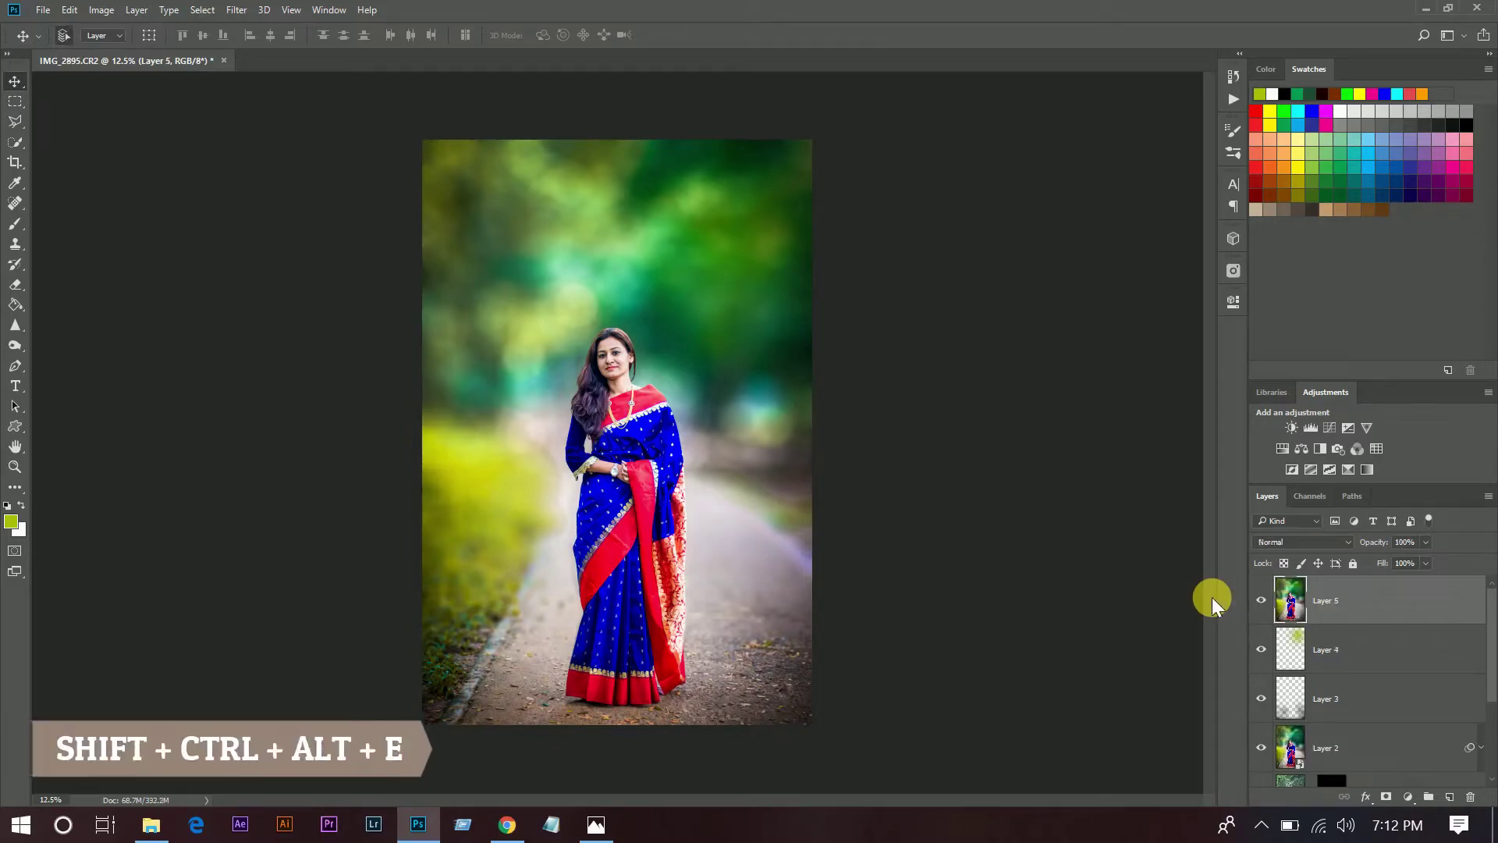
{"action": "left_click", "coordinate": [237, 10]}
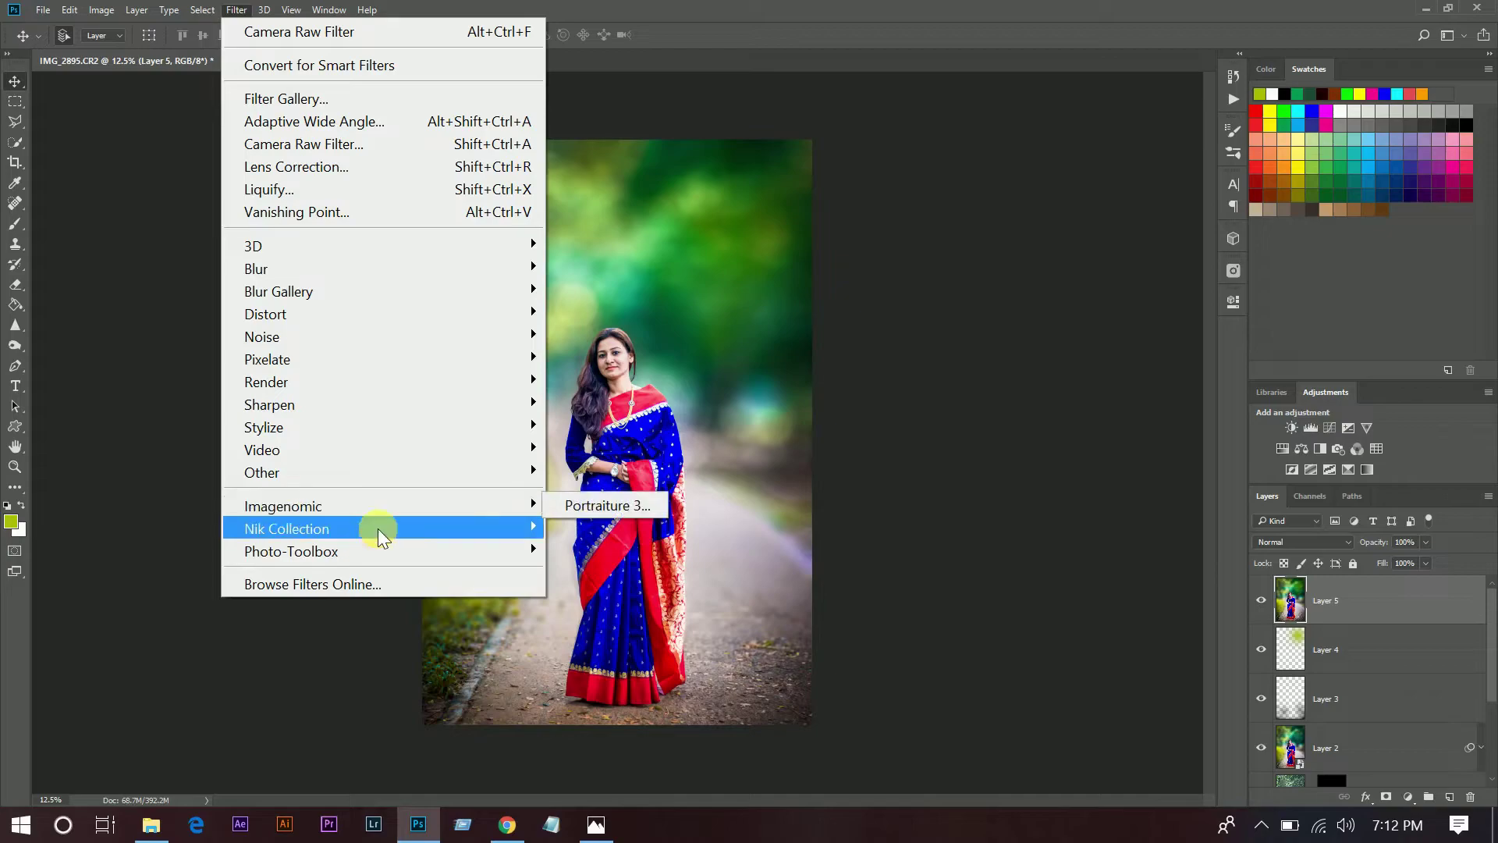
{"action": "mouse_move", "coordinate": [292, 551]}
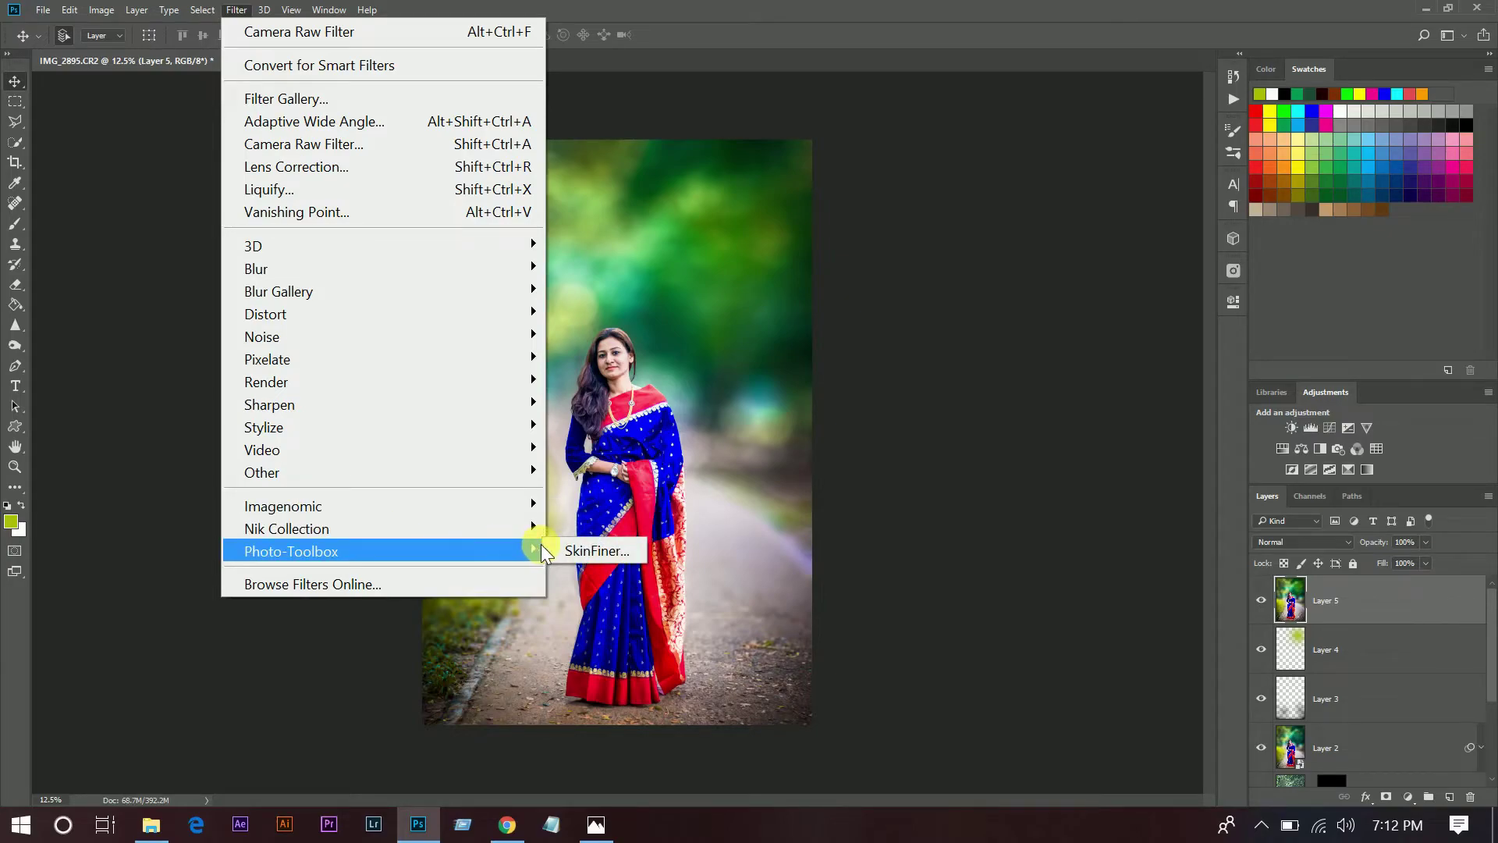
{"action": "left_click", "coordinate": [593, 551]}
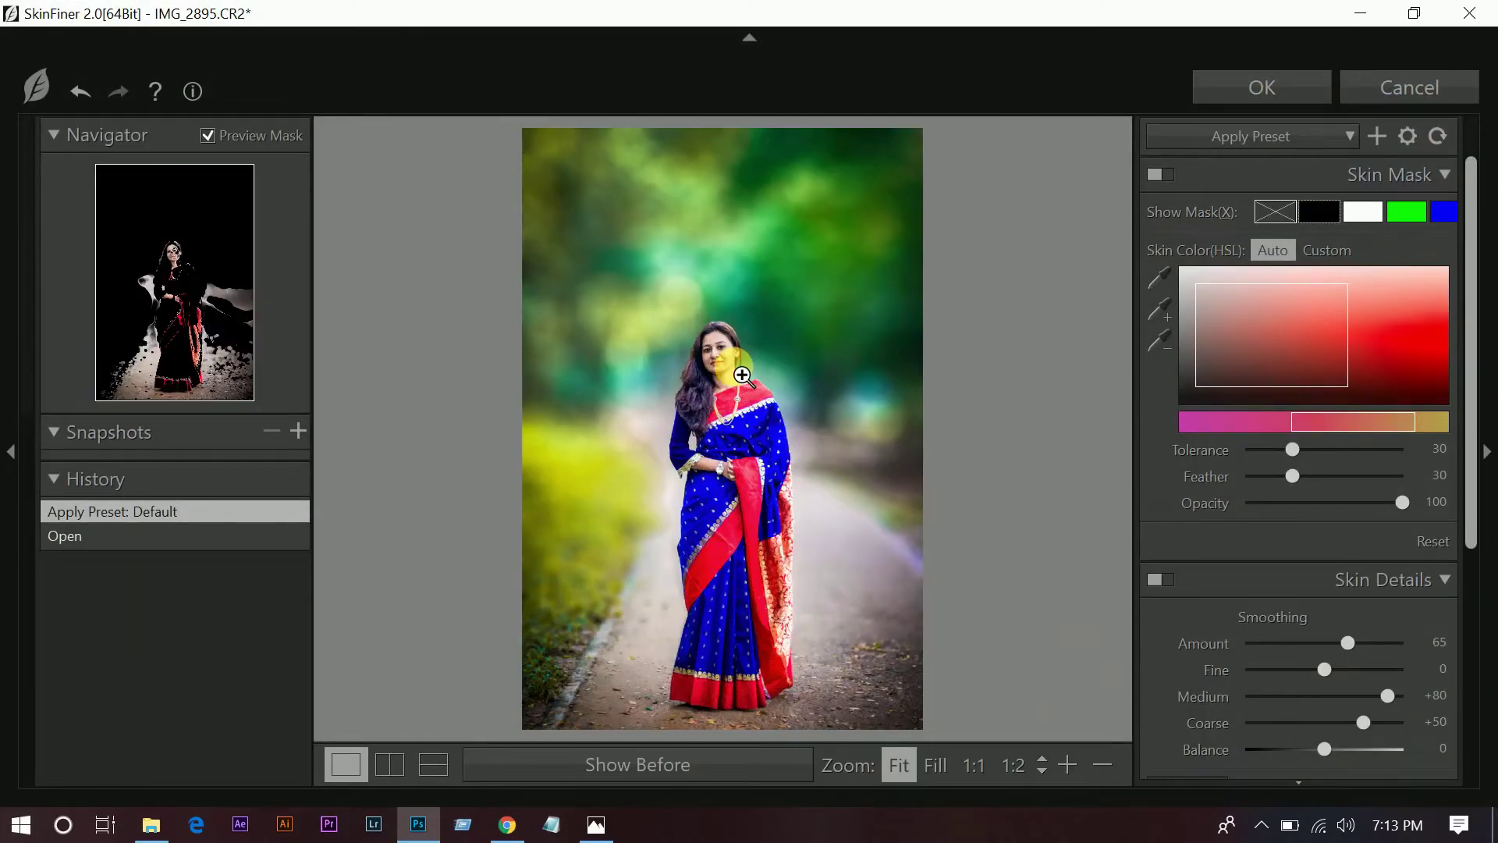
{"action": "left_click", "coordinate": [742, 376]}
{"action": "left_click_drag", "start_coordinate": [678, 421], "coordinate": [771, 405]}
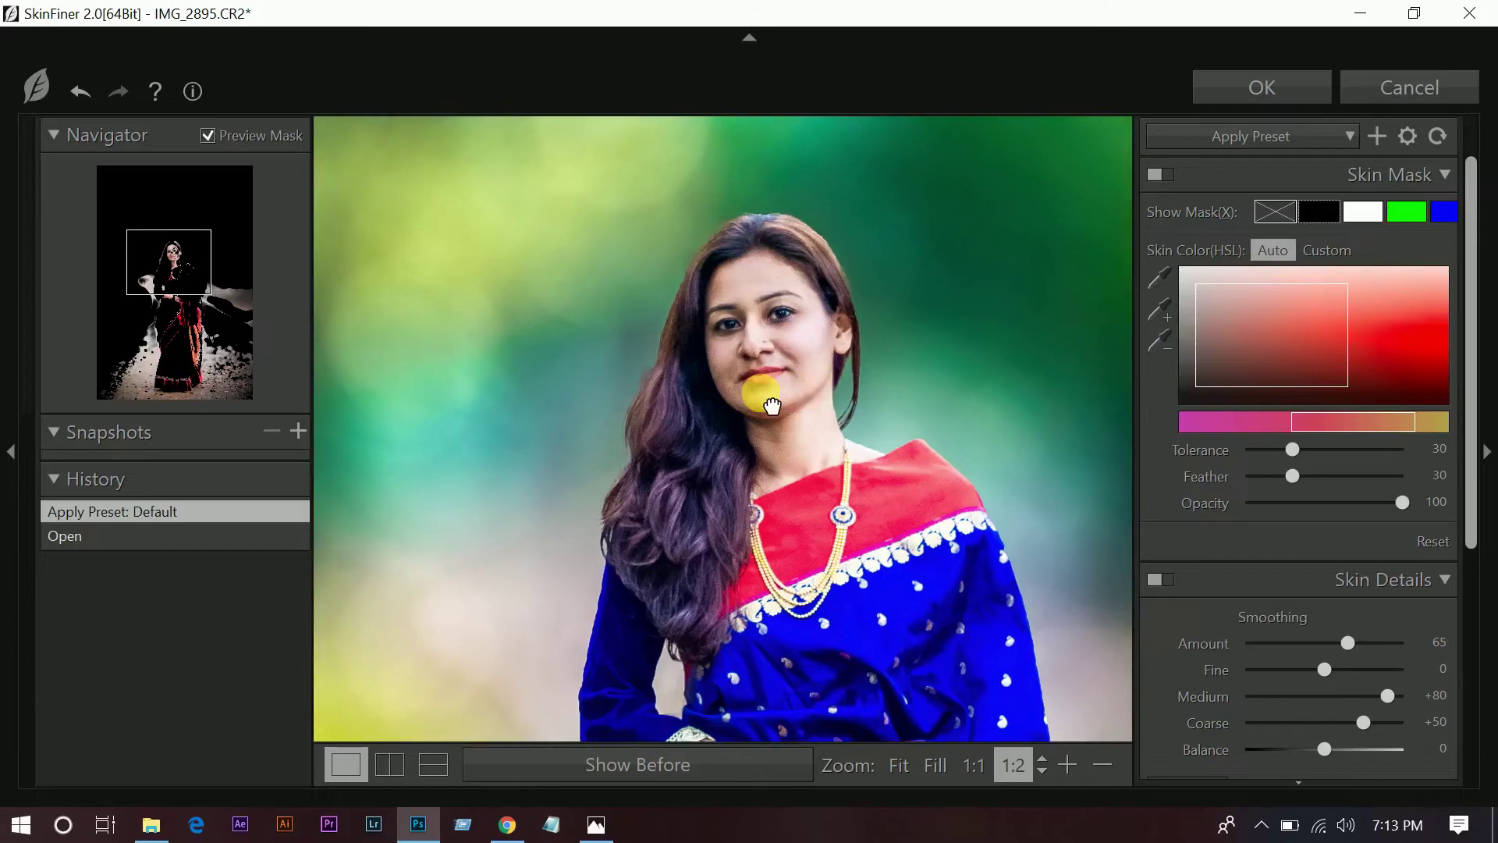
{"action": "left_click", "coordinate": [1160, 312]}
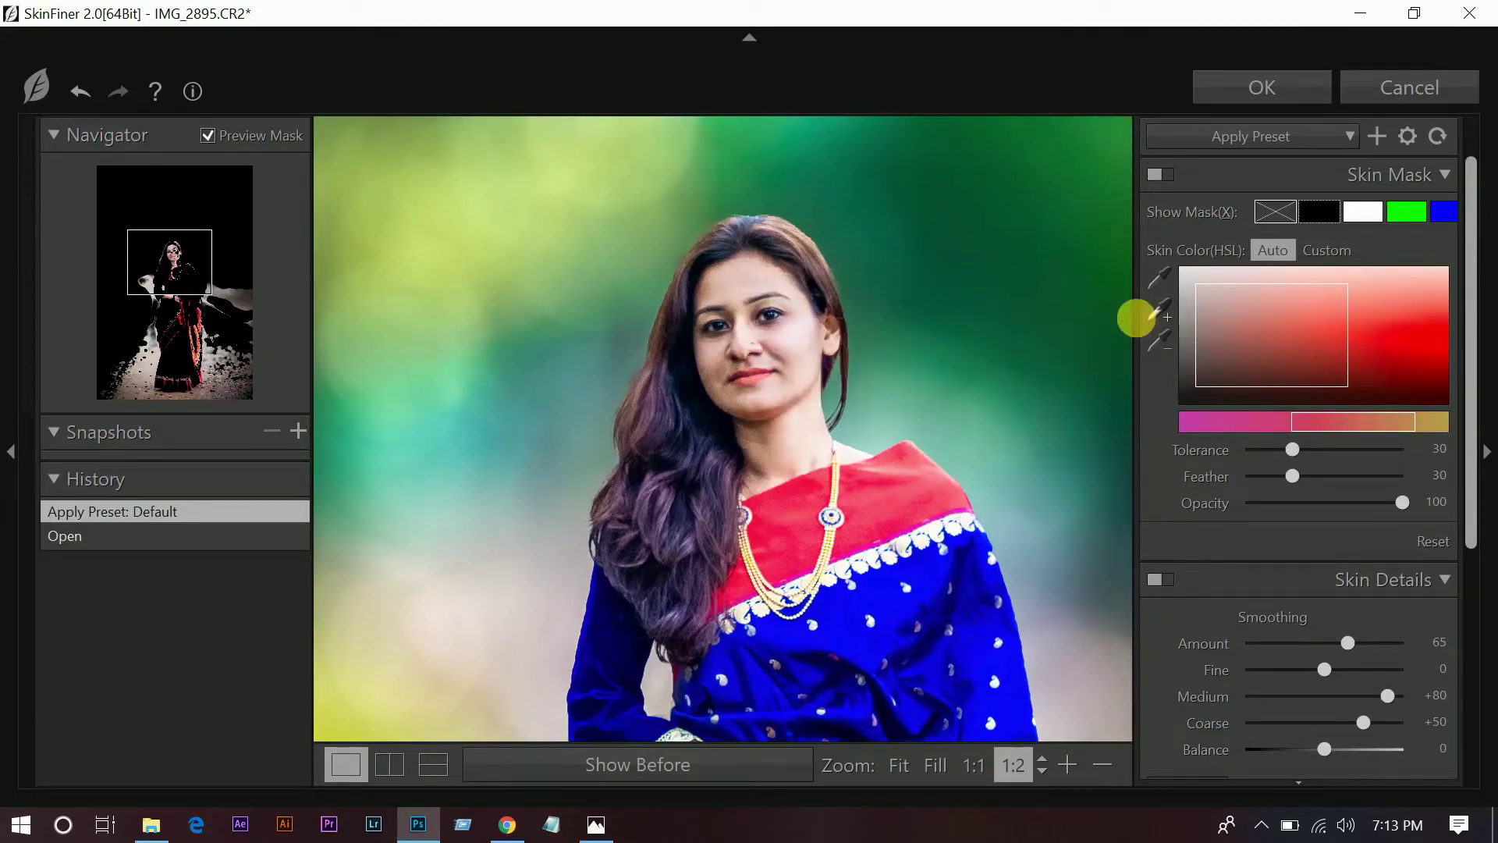
{"action": "left_click", "coordinate": [815, 355]}
{"action": "left_click_drag", "start_coordinate": [818, 358], "coordinate": [807, 371]}
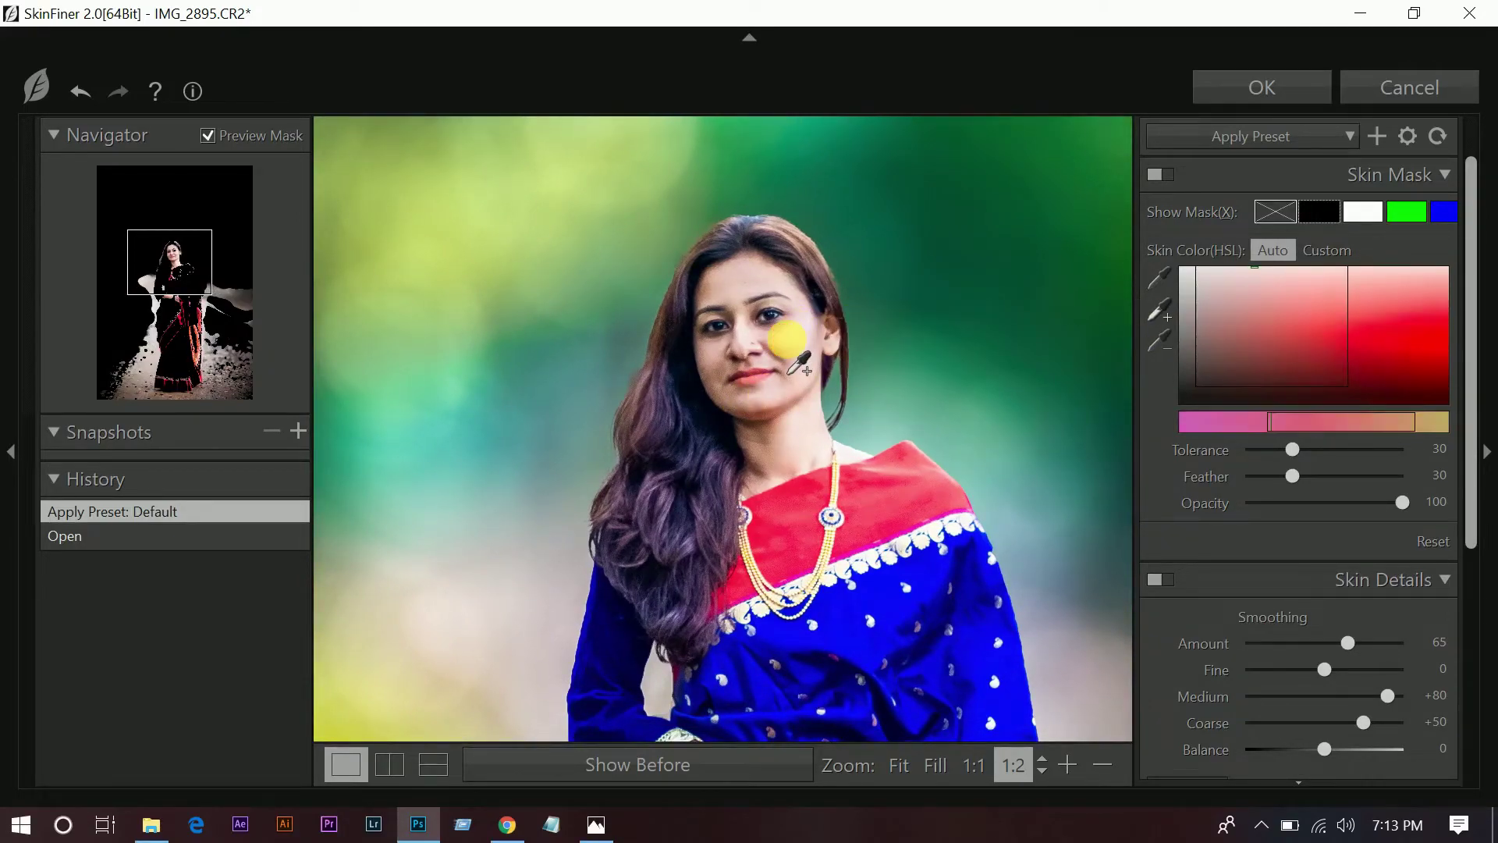
{"action": "left_click", "coordinate": [1359, 696]}
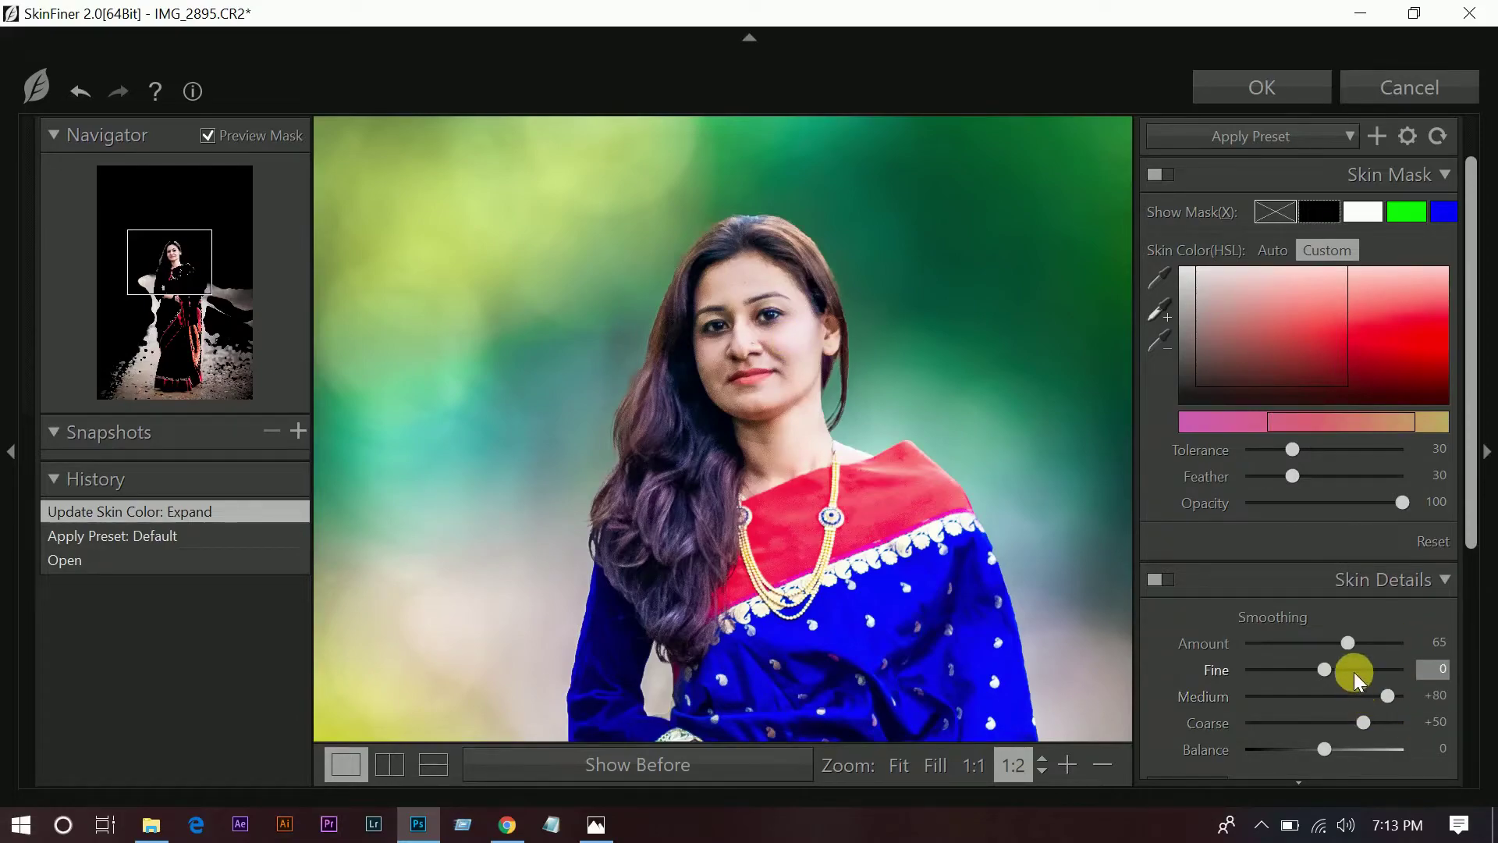
{"action": "left_click", "coordinate": [1371, 638]}
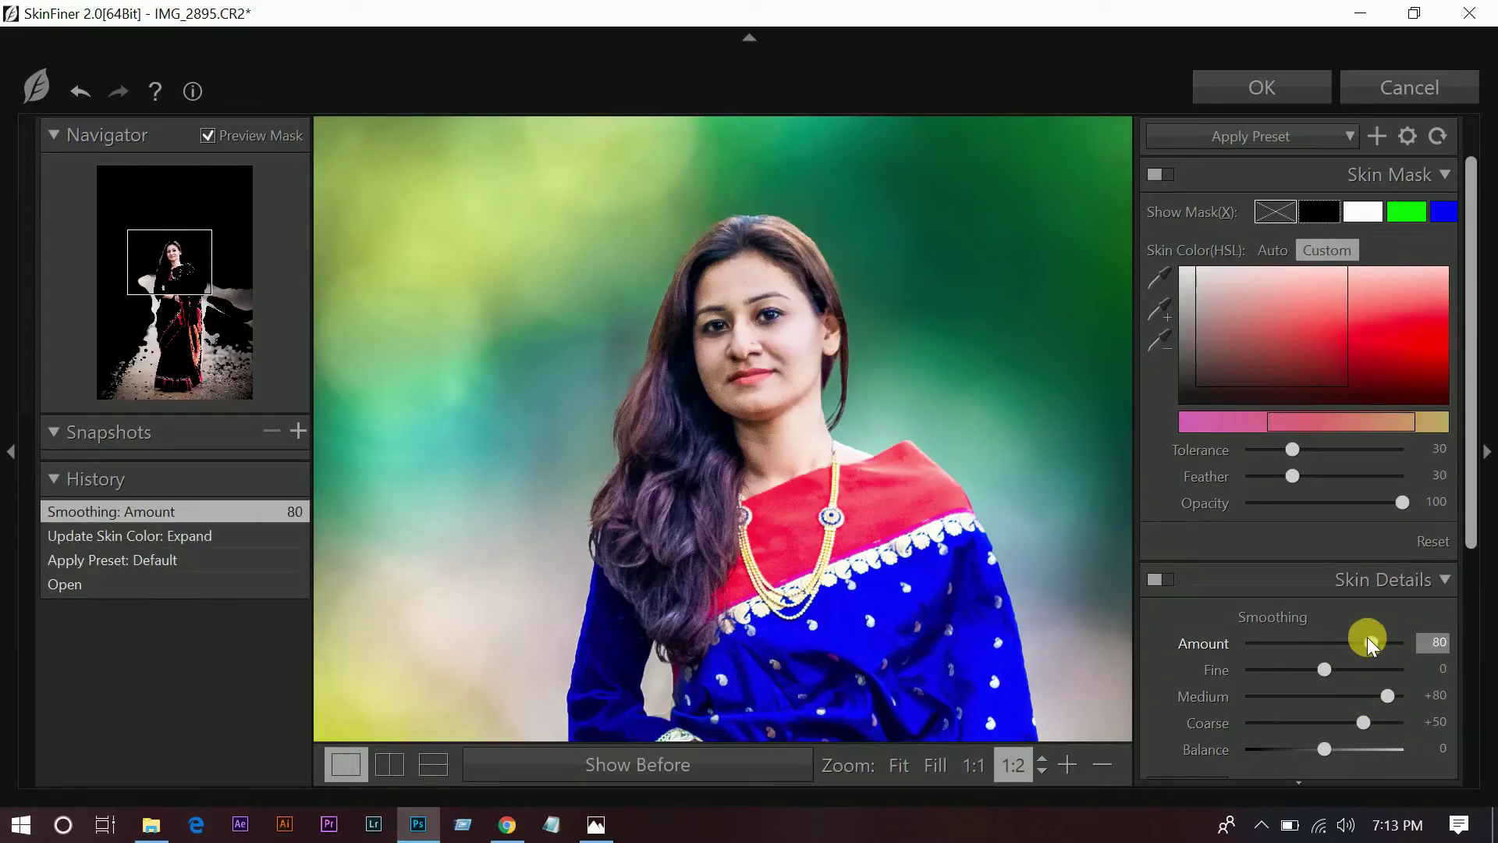
Step: Set SkinFiner skin tone hue -25, brightness +23, contrast +35 and apply the filter
{"action": "scroll", "coordinate": [1363, 636], "scroll_direction": "down", "scroll_amount": 1}
{"action": "scroll", "coordinate": [1355, 643], "scroll_direction": "down", "scroll_amount": 1}
{"action": "scroll", "coordinate": [1355, 643], "scroll_direction": "down", "scroll_amount": 1}
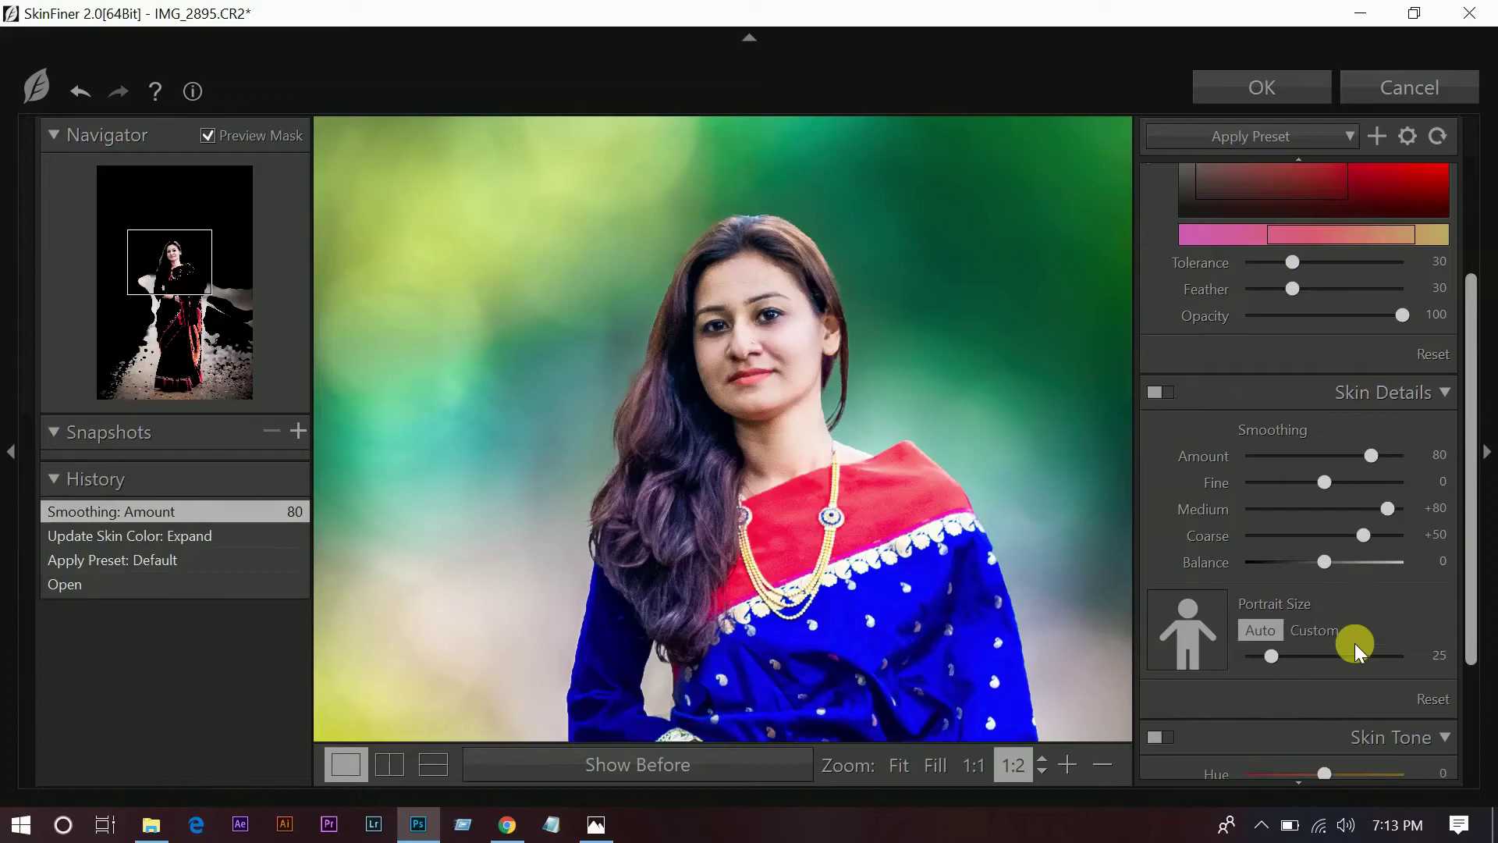
{"action": "scroll", "coordinate": [1355, 643], "scroll_direction": "down", "scroll_amount": 1}
{"action": "scroll", "coordinate": [1310, 546], "scroll_direction": "down", "scroll_amount": 2}
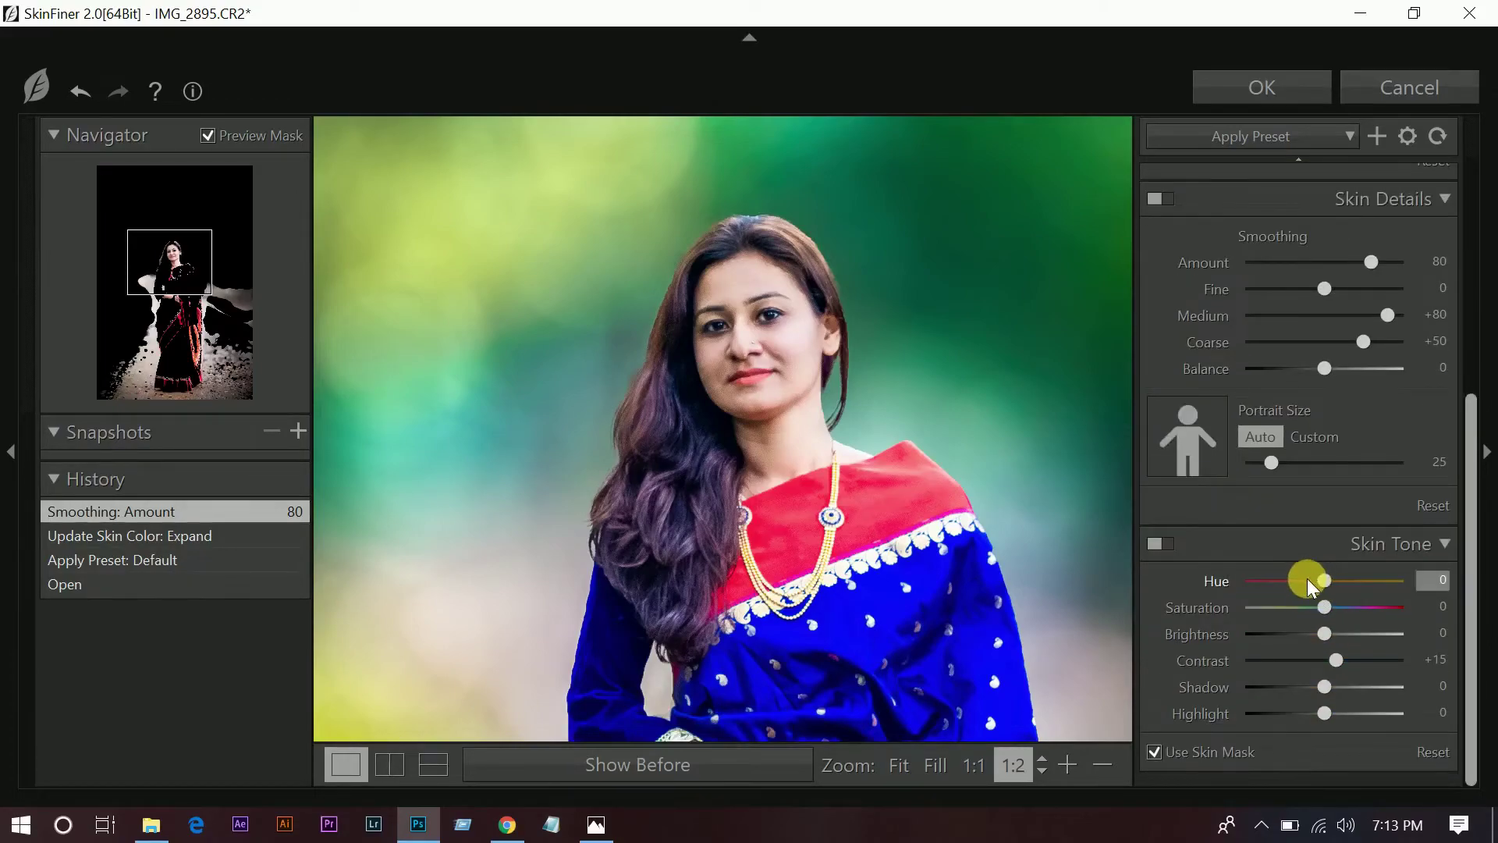
{"action": "left_click", "coordinate": [1306, 580]}
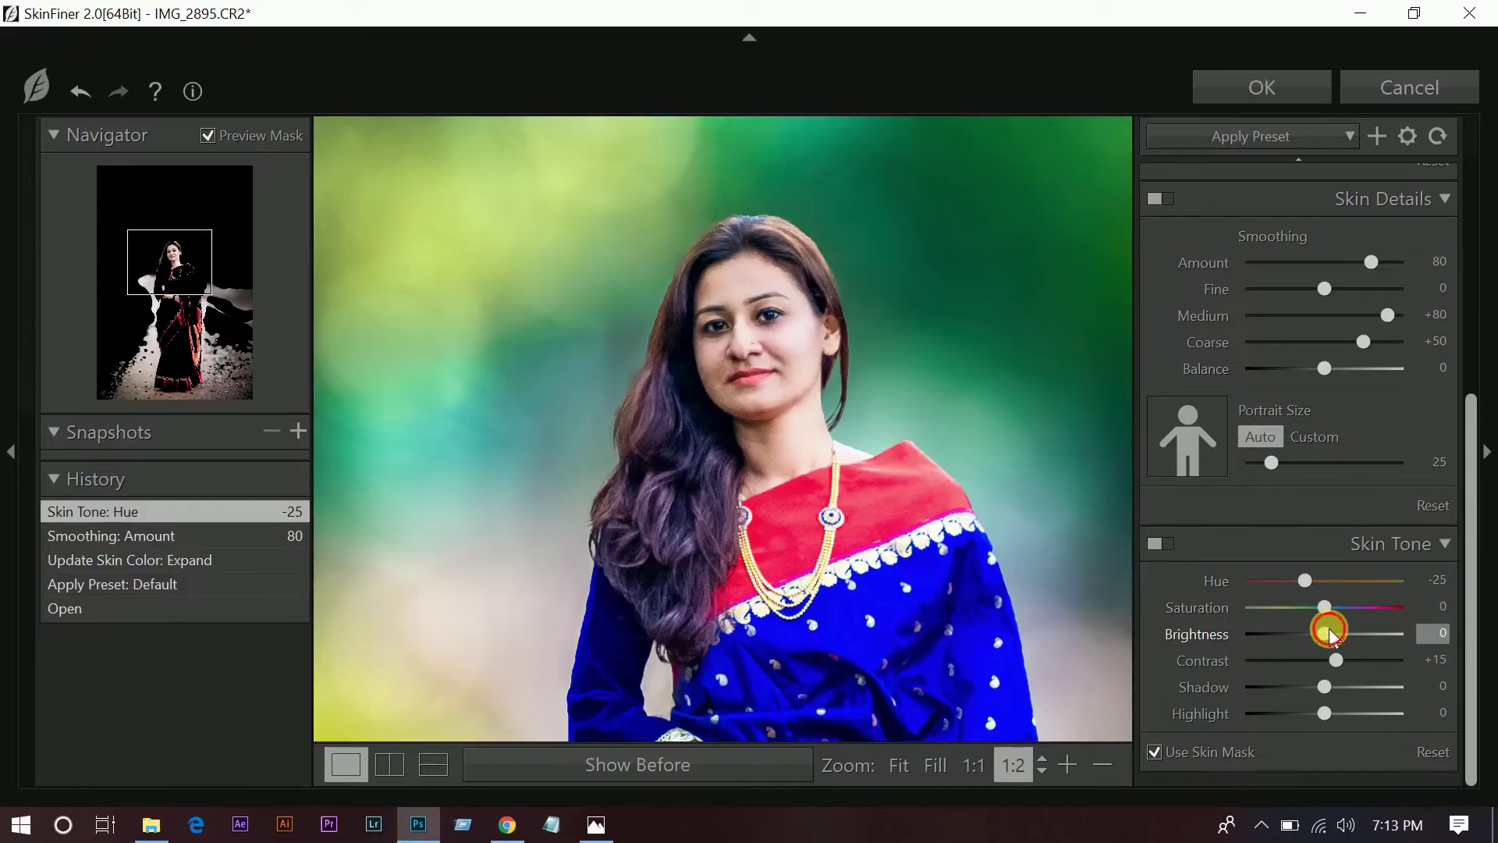
{"action": "left_click_drag", "start_coordinate": [1324, 634], "coordinate": [1344, 634]}
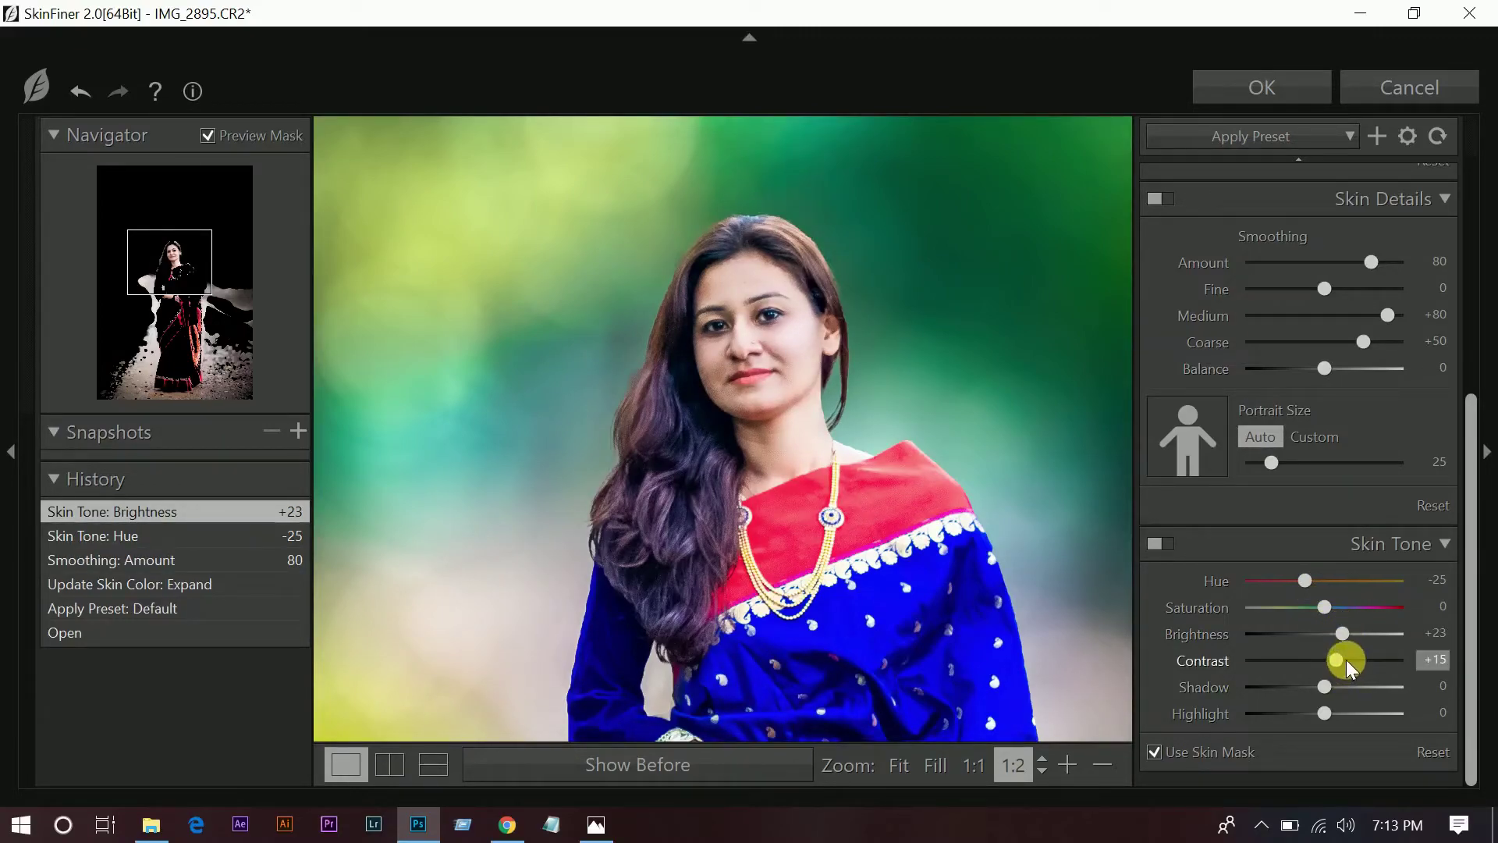
{"action": "left_click_drag", "start_coordinate": [1346, 659], "coordinate": [1352, 659]}
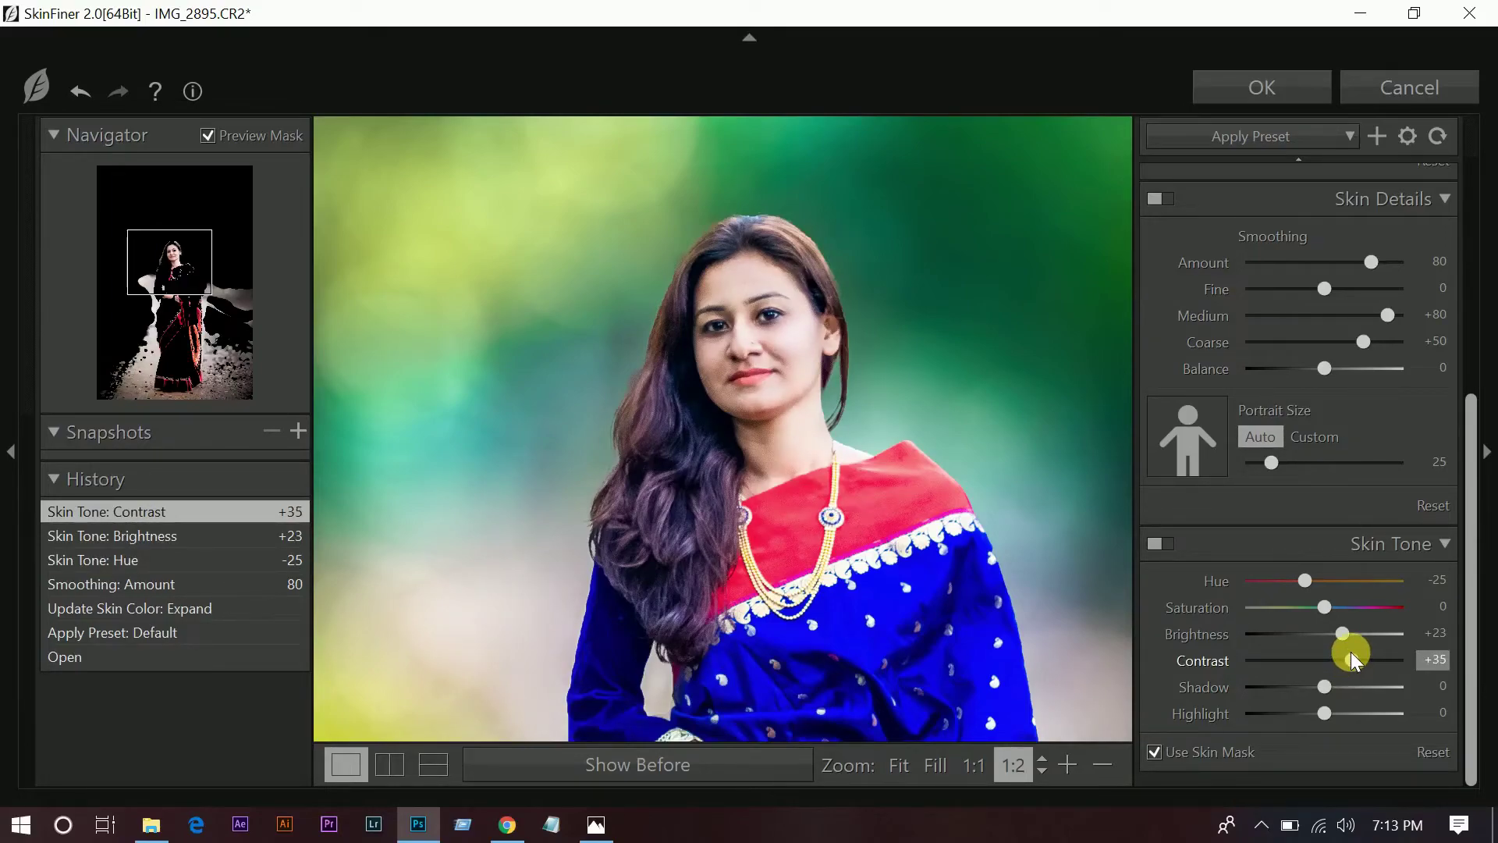
{"action": "left_click", "coordinate": [1258, 92]}
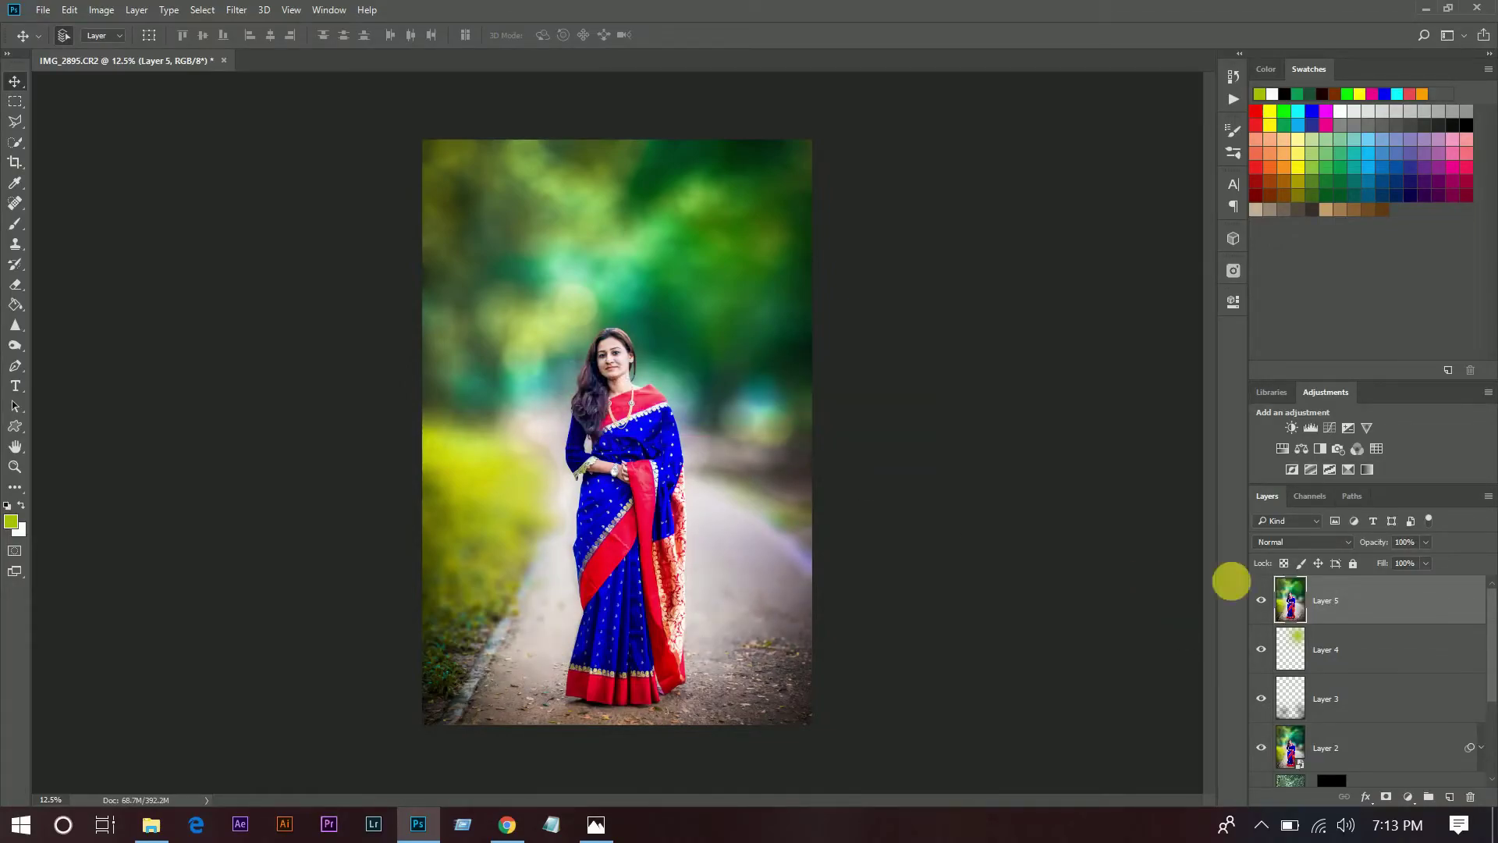
Step: Toggle Layer 5 off and on to compare the skin smoothing before and after
{"action": "left_click", "coordinate": [1262, 601]}
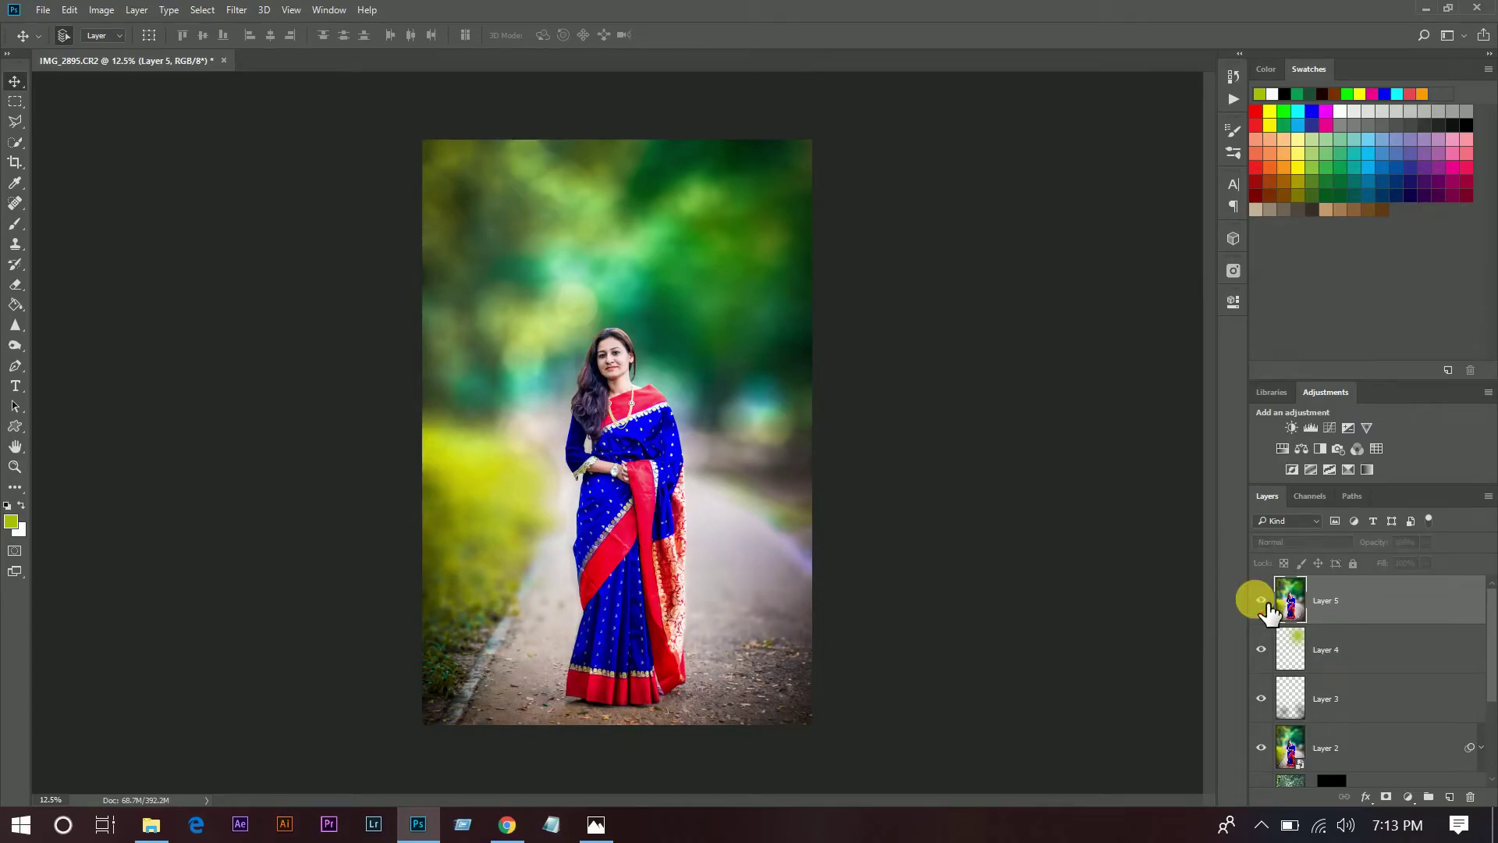
{"action": "left_click", "coordinate": [1262, 601]}
{"action": "left_click", "coordinate": [1262, 601]}
{"action": "left_click", "coordinate": [1262, 601]}
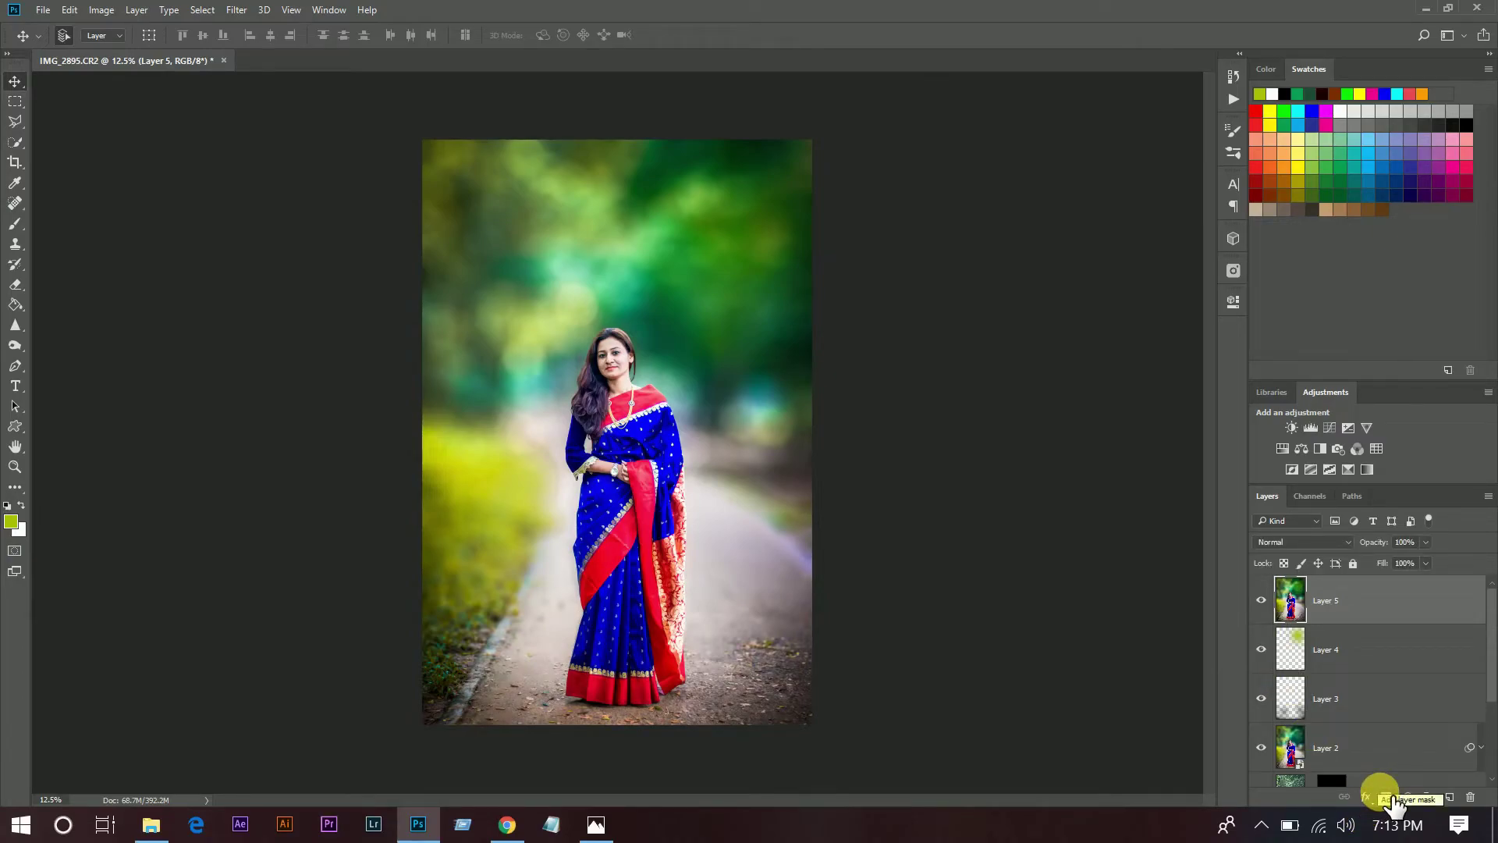
Step: Give Layer 5 an inverted black mask and paint the smoothing back onto the face and hand with a 400 brush
{"action": "left_click", "coordinate": [1390, 798]}
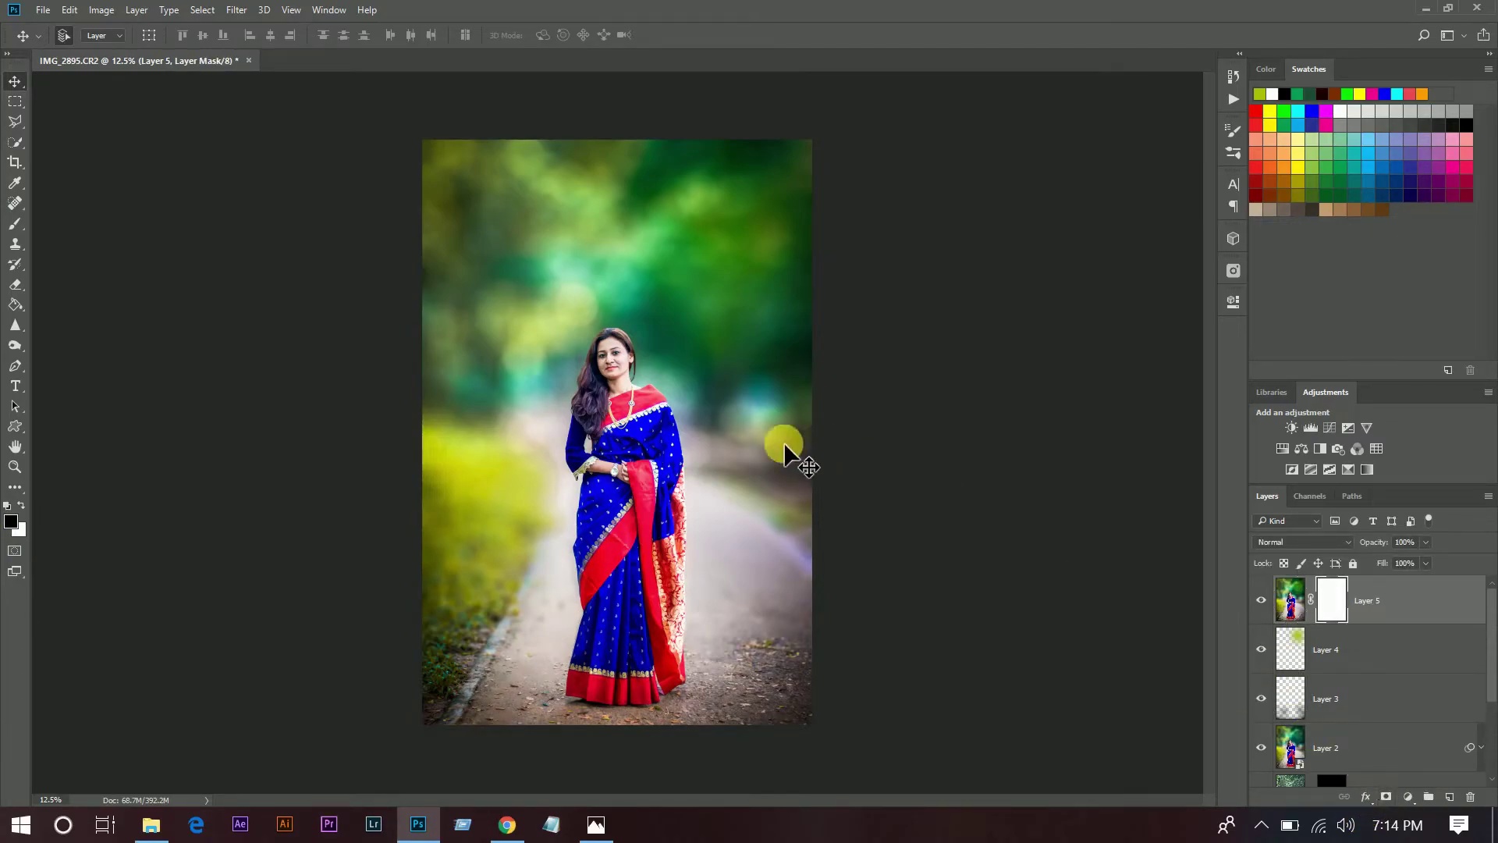
{"action": "key", "text": "ctrl+i"}
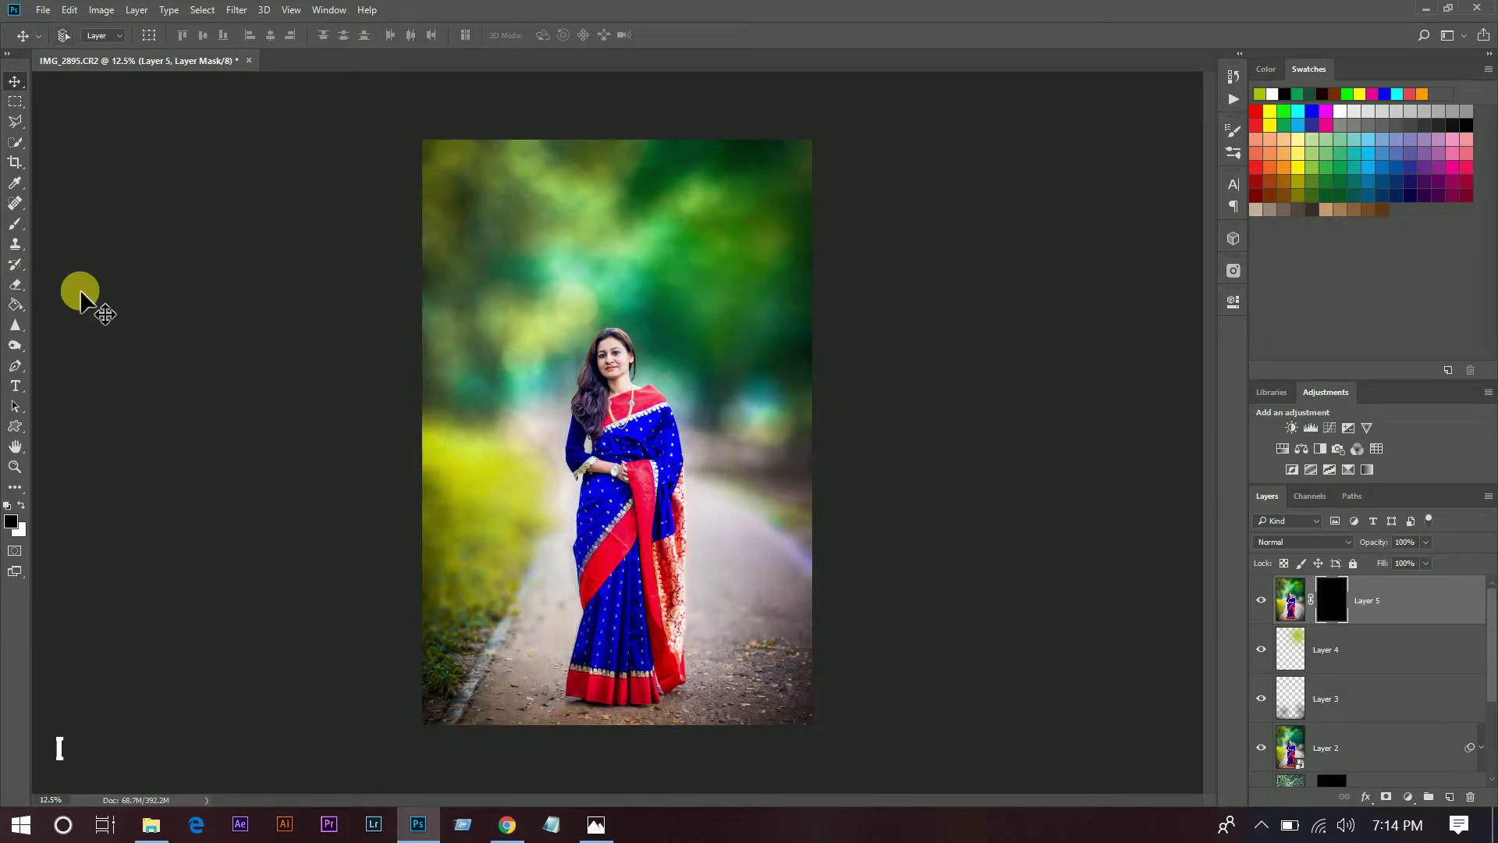
{"action": "key", "text": "ctrl+plus"}
{"action": "key", "text": "ctrl+plus"}
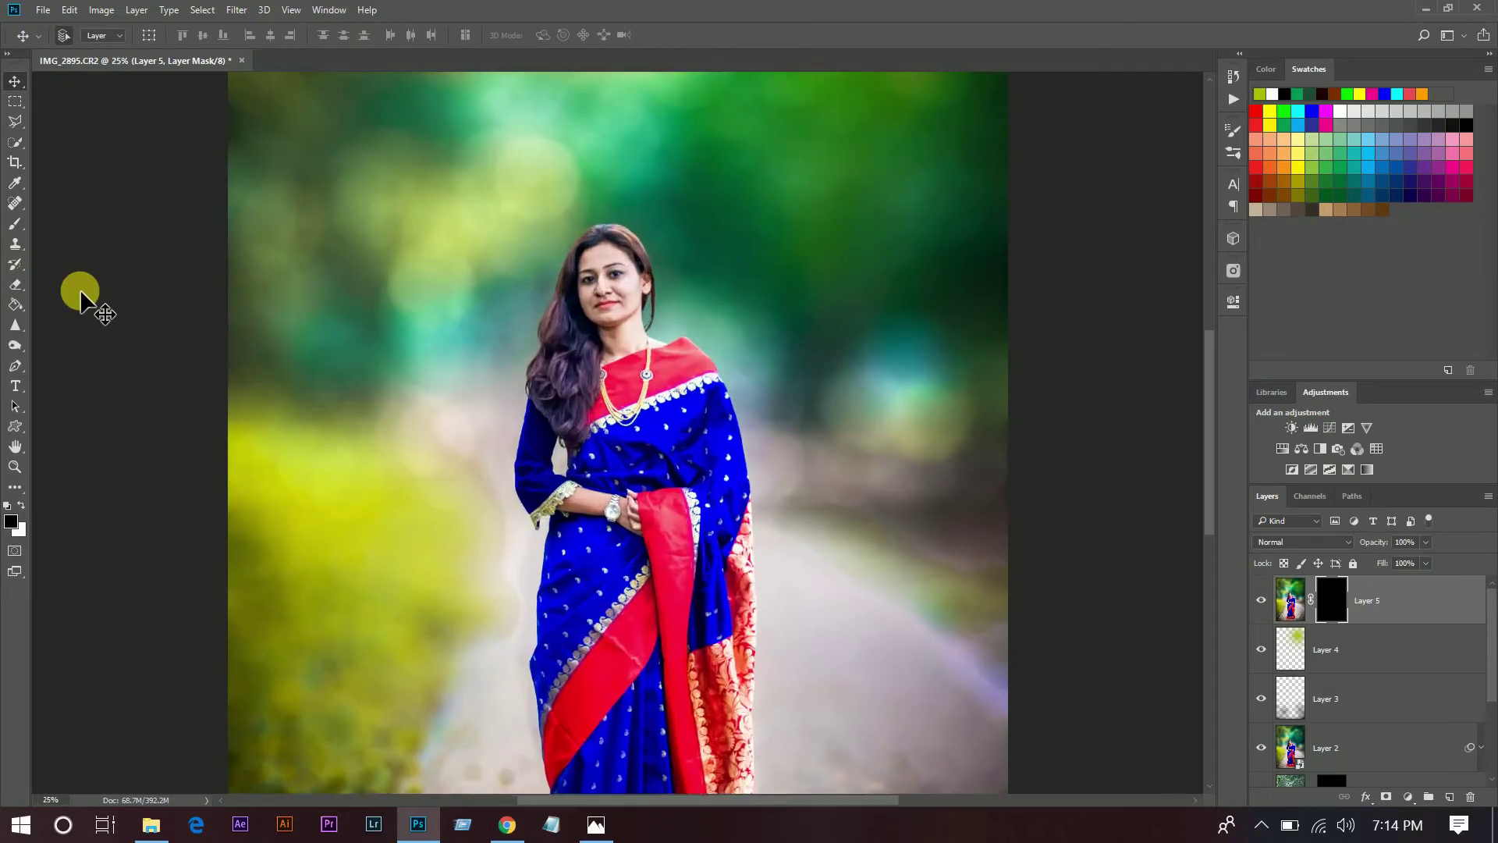
{"action": "left_click", "coordinate": [15, 231]}
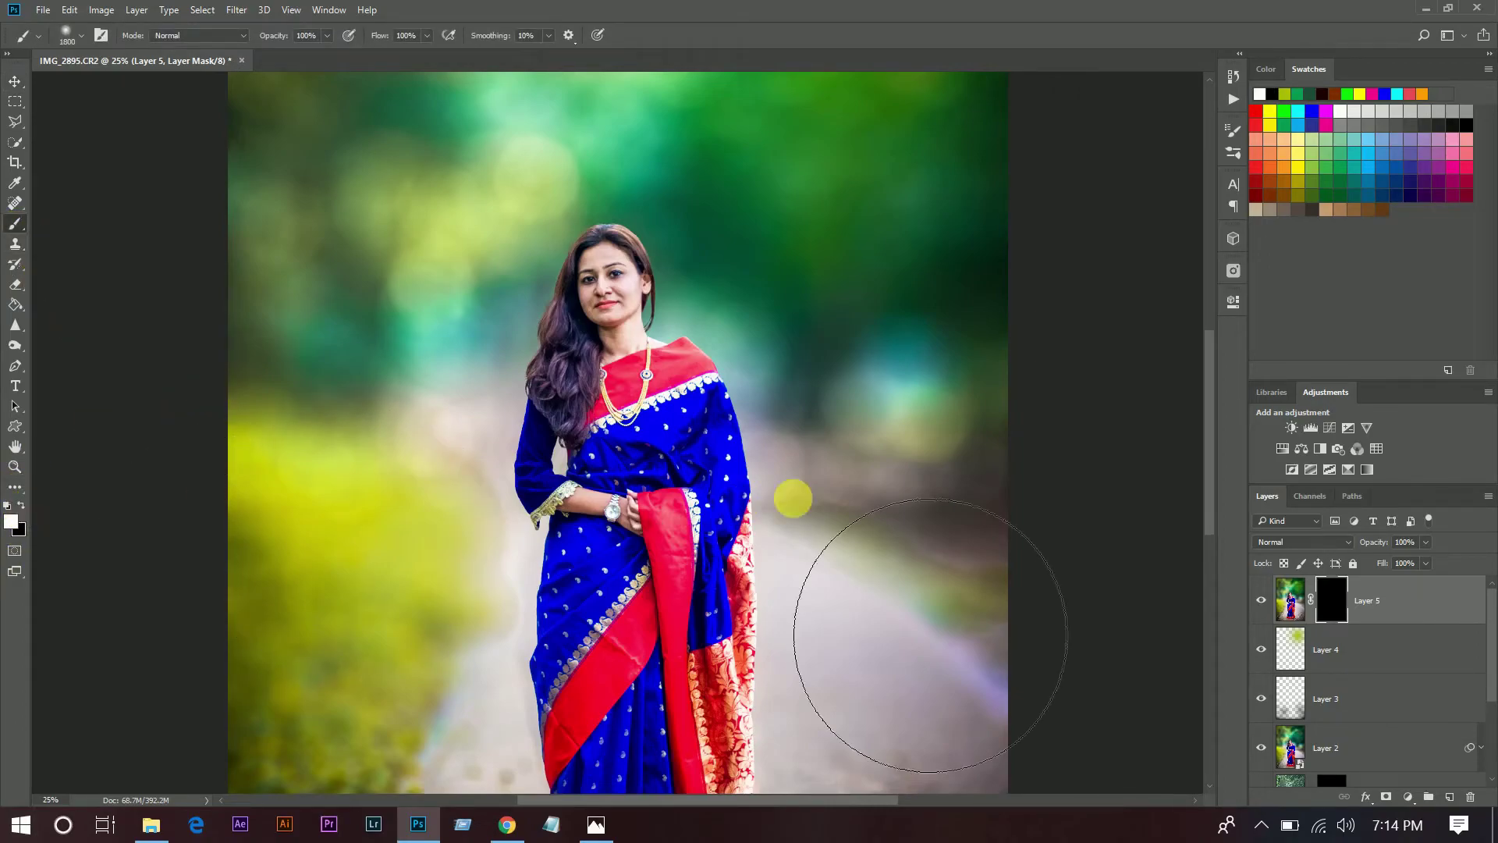
{"action": "key", "text": "bracketleft"}
{"action": "key", "text": "bracketleft"}
{"action": "key", "text": "bracketleft"}
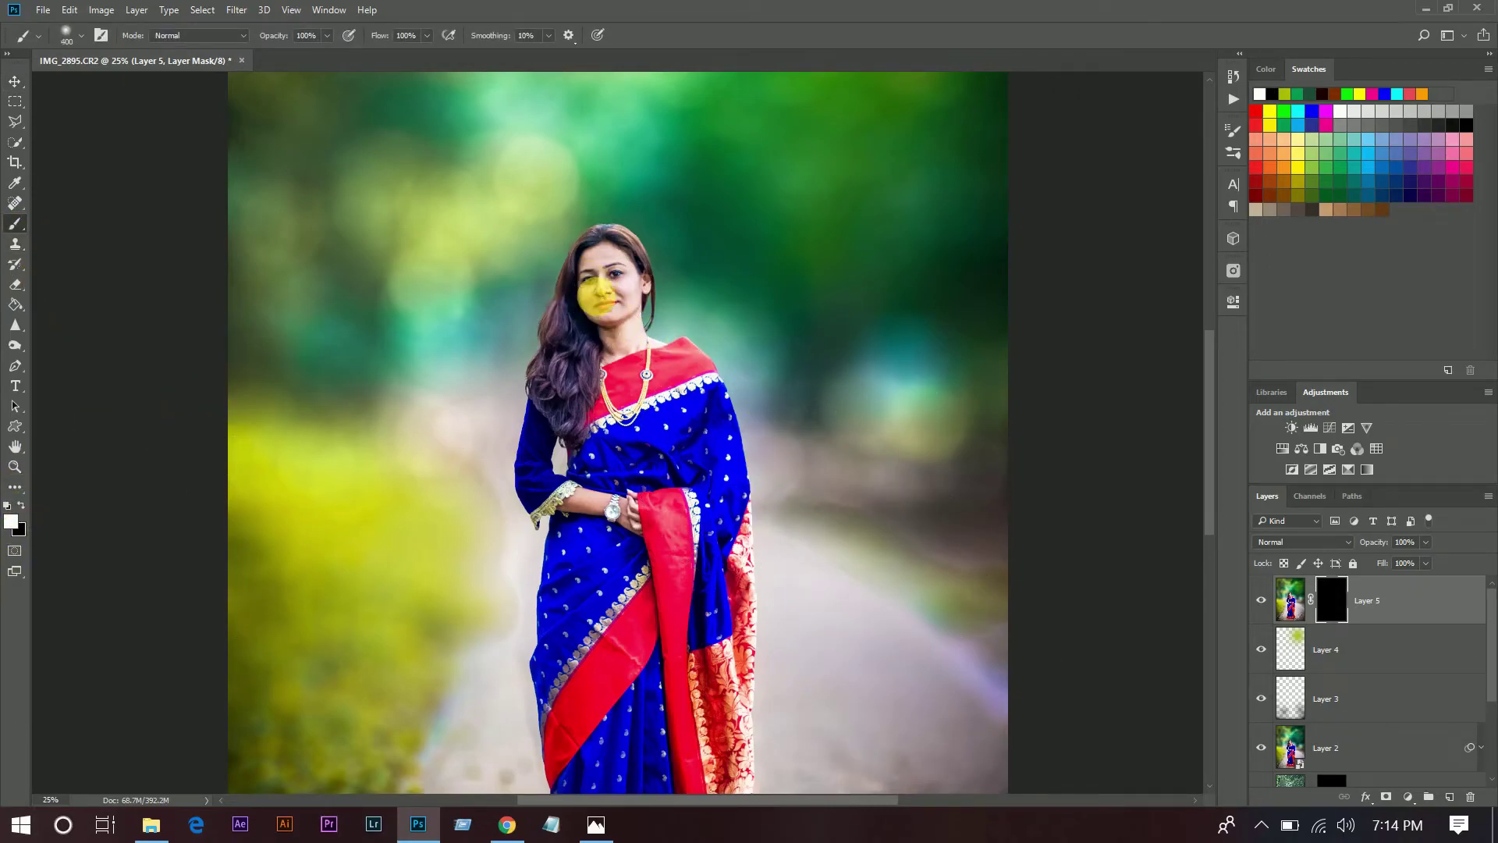
{"action": "key", "text": "bracketleft"}
{"action": "key", "text": "bracketleft"}
{"action": "key", "text": "bracketleft"}
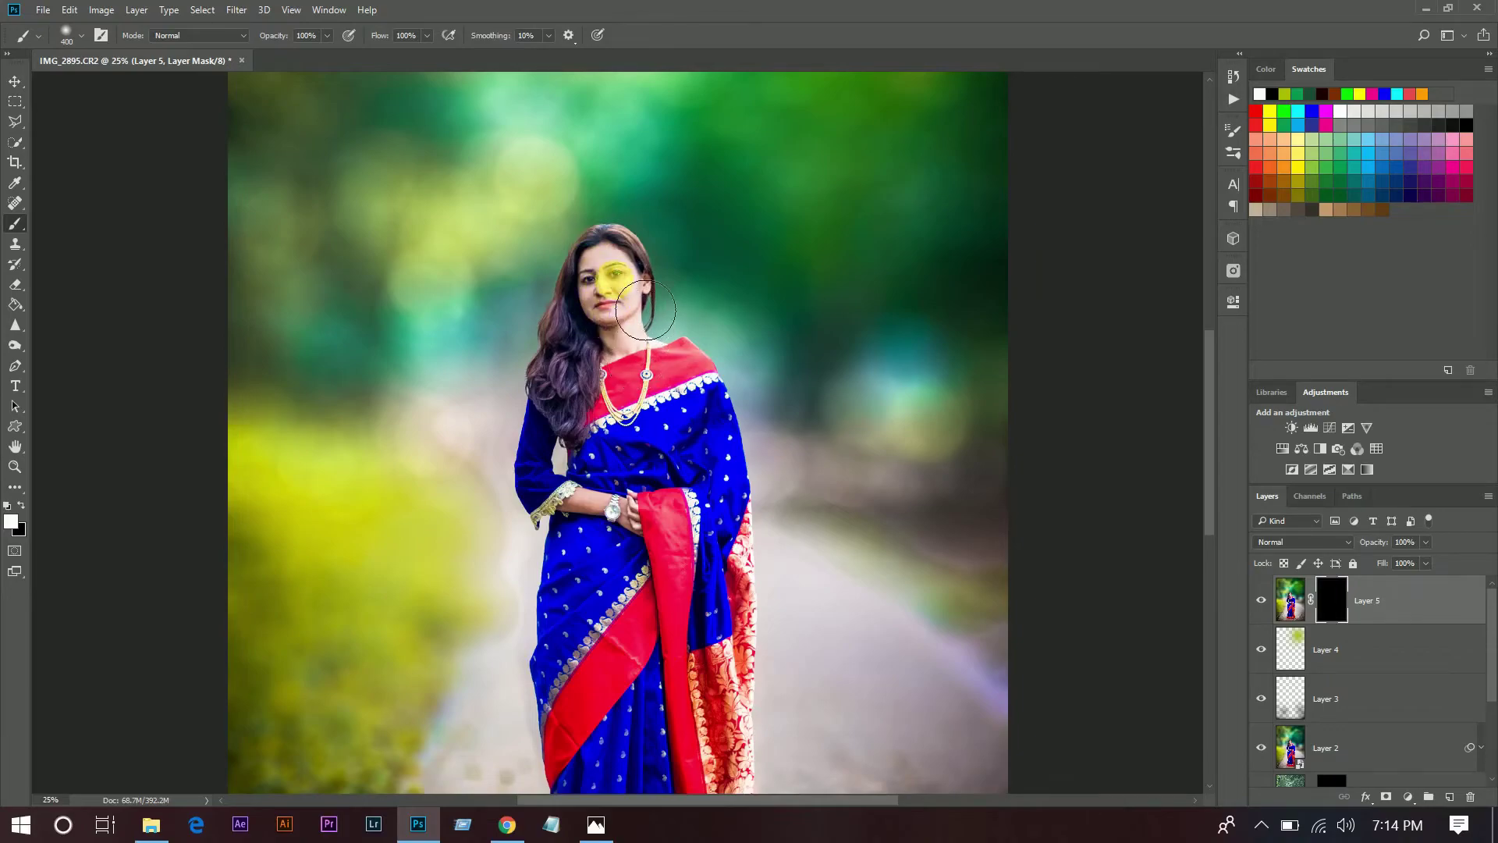
{"action": "left_click", "coordinate": [650, 368]}
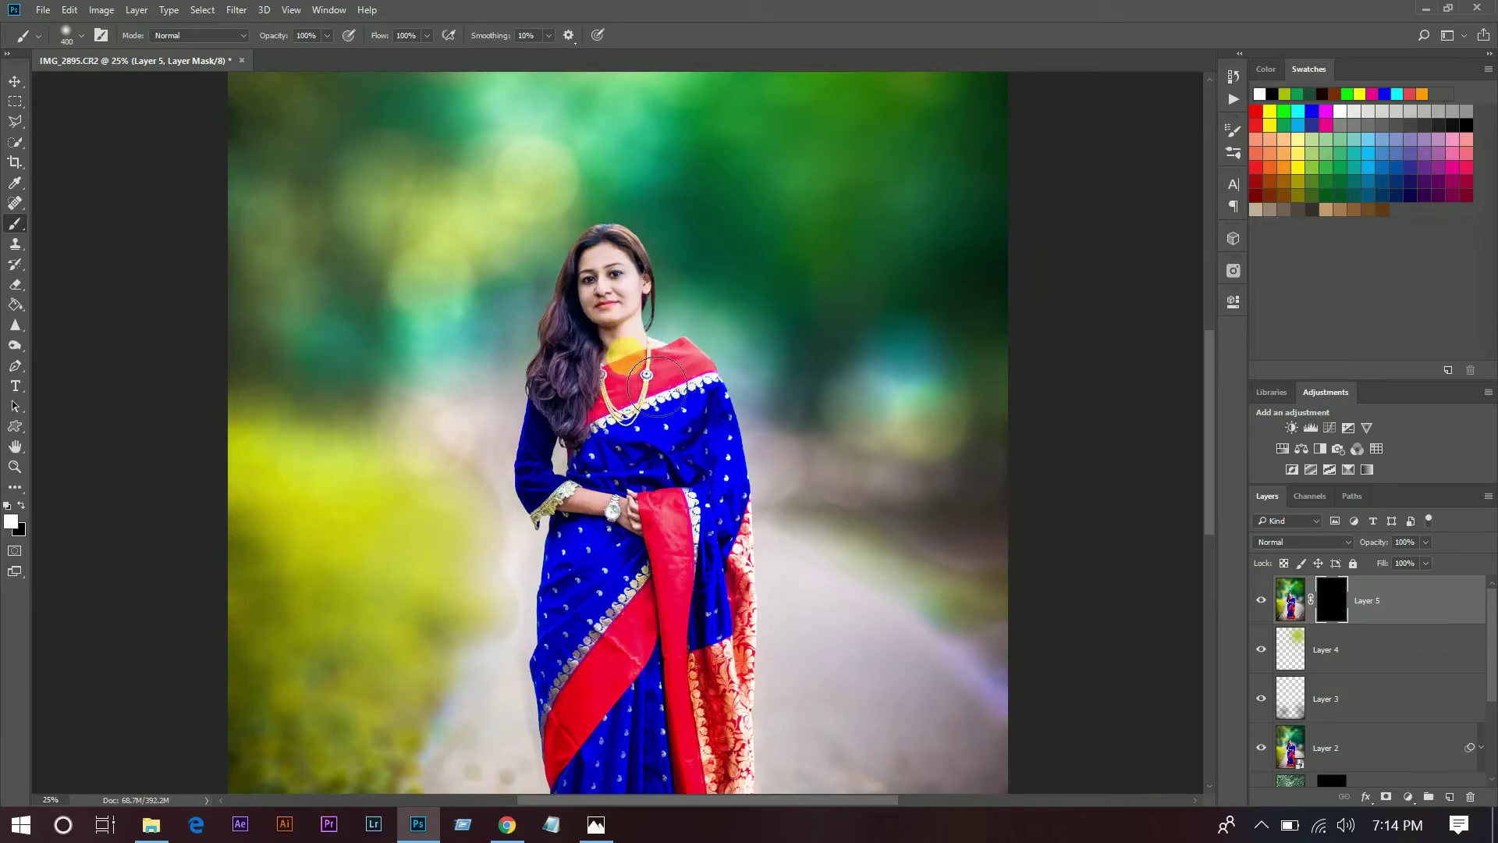
{"action": "left_click_drag", "start_coordinate": [617, 519], "coordinate": [650, 552]}
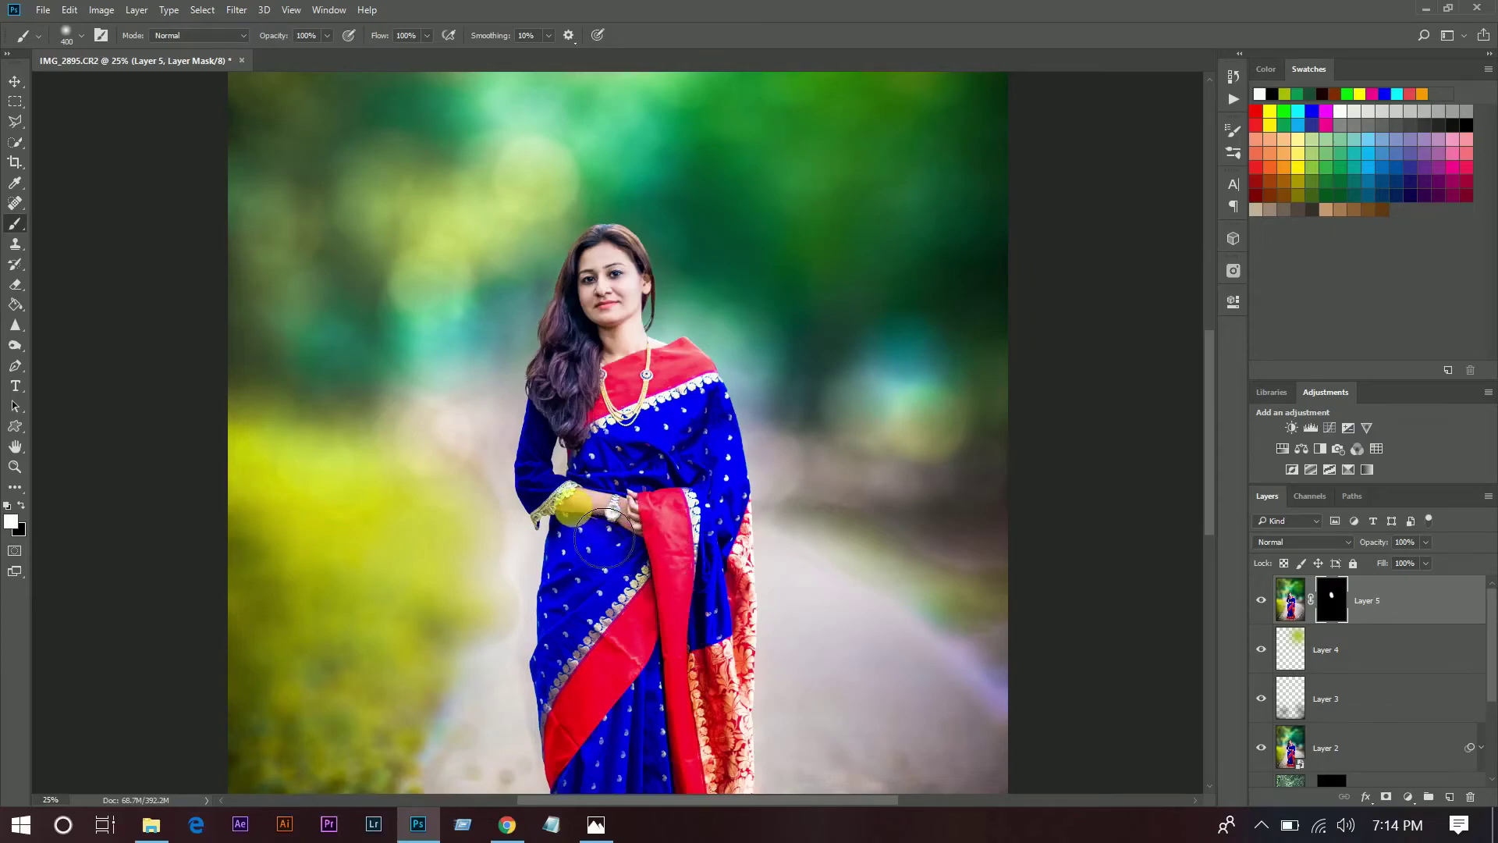
Step: Check the masked smoothing, then stamp all visible layers into a new Layer 6
{"action": "left_click", "coordinate": [1261, 600]}
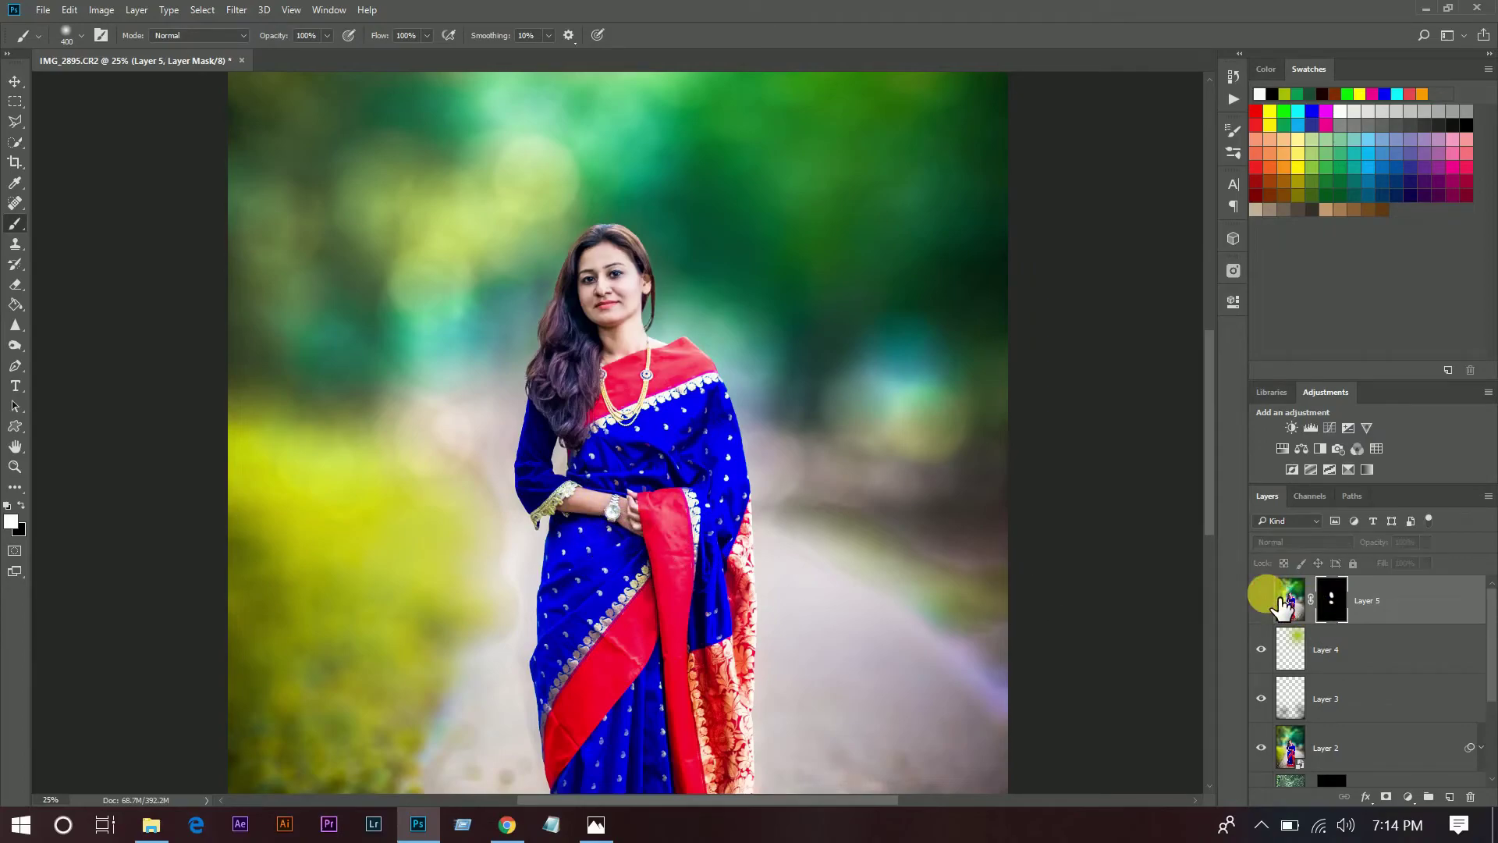
{"action": "left_click", "coordinate": [1262, 598]}
{"action": "key", "text": "ctrl+2"}
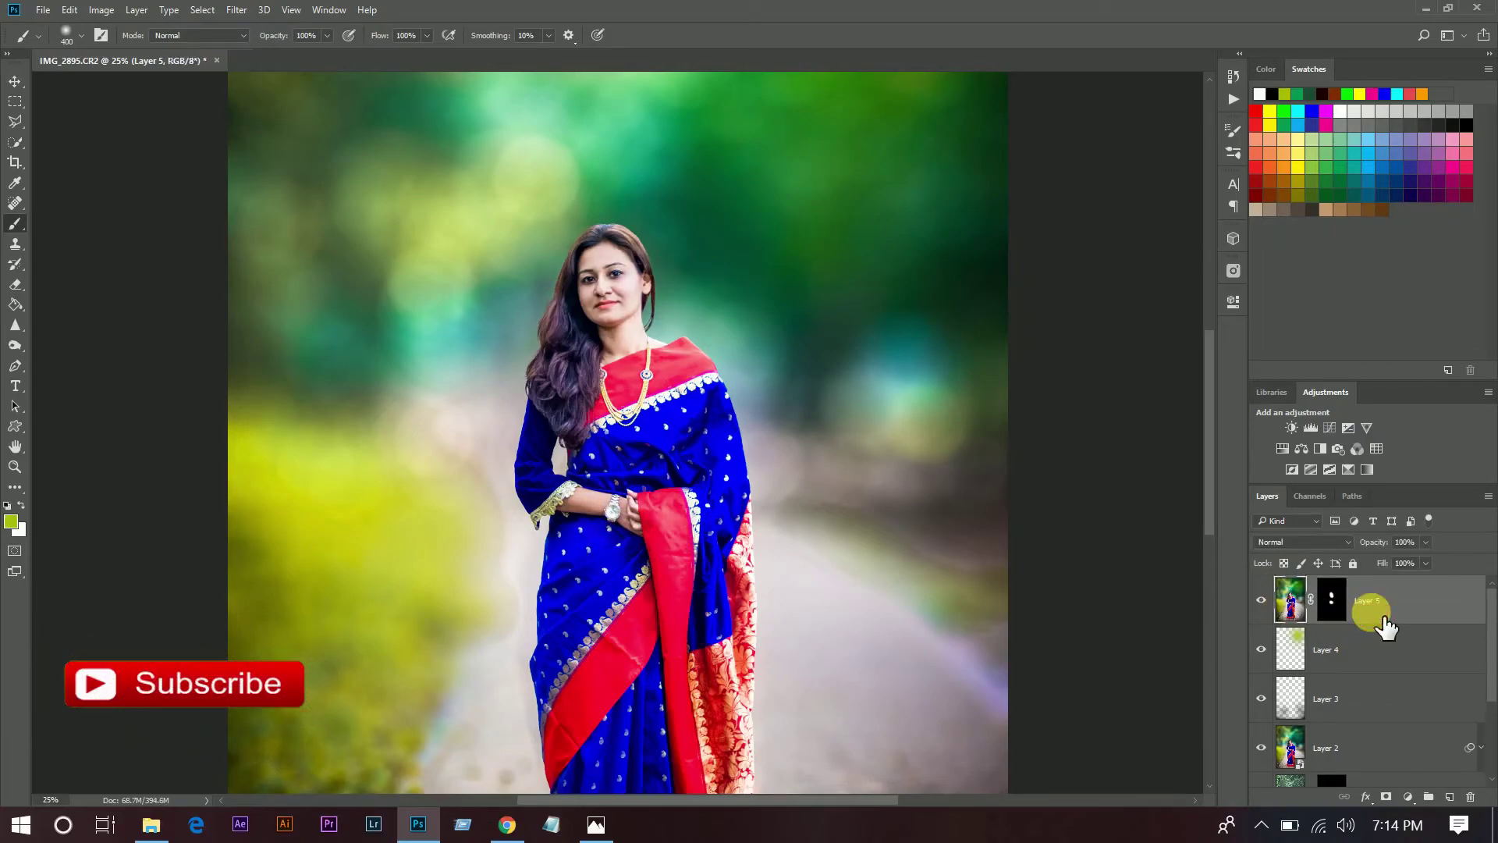
{"action": "key", "text": "ctrl+0"}
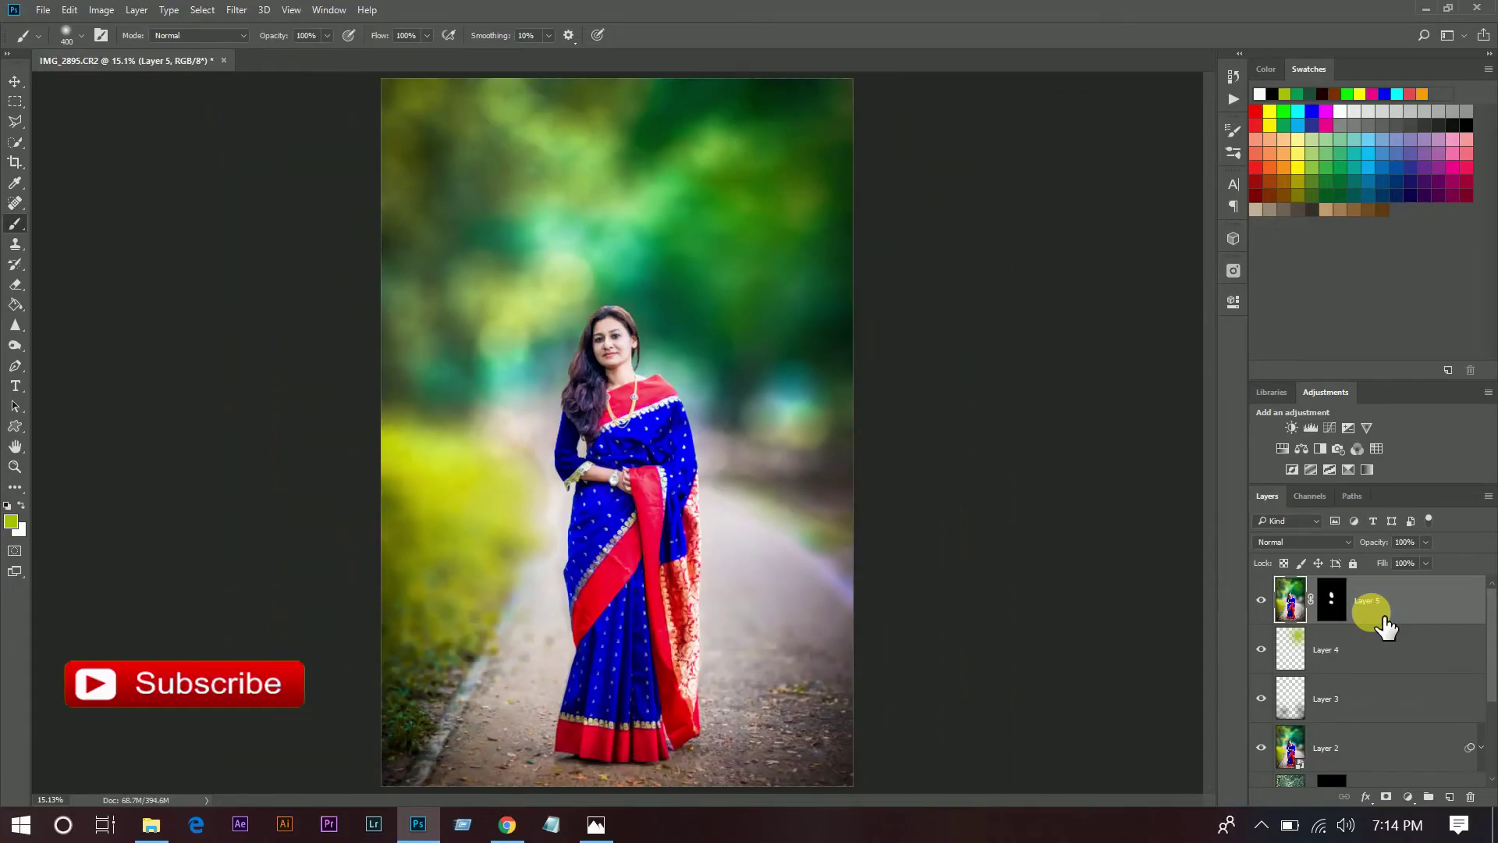
{"action": "key", "text": "ctrl+shift+alt+e"}
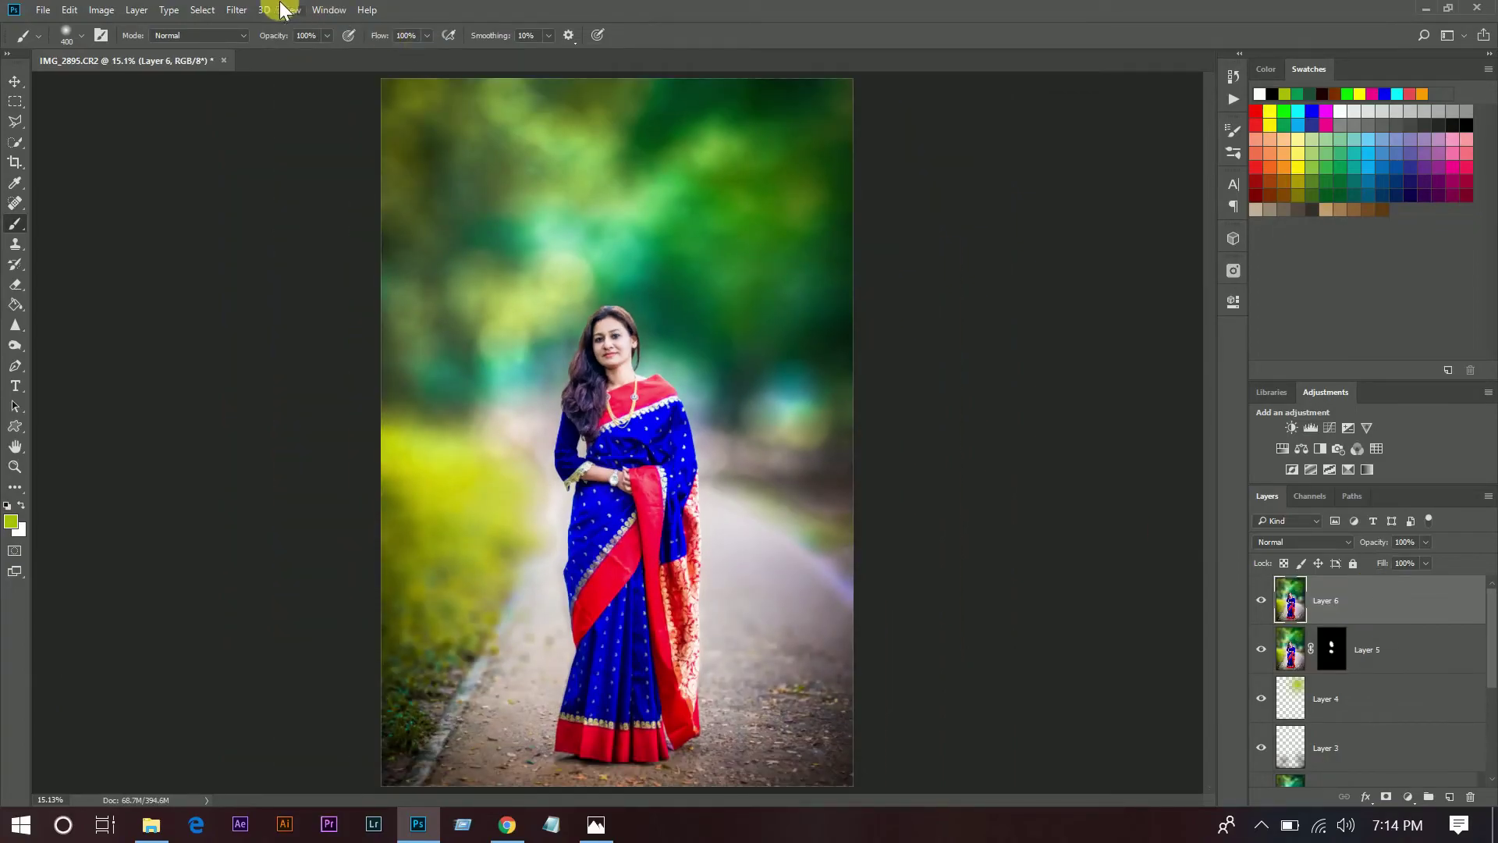
Step: Apply Color Efex Pro 4's Cross Processing filter with method C01 at about 11% strength to Layer 6
{"action": "left_click", "coordinate": [236, 9]}
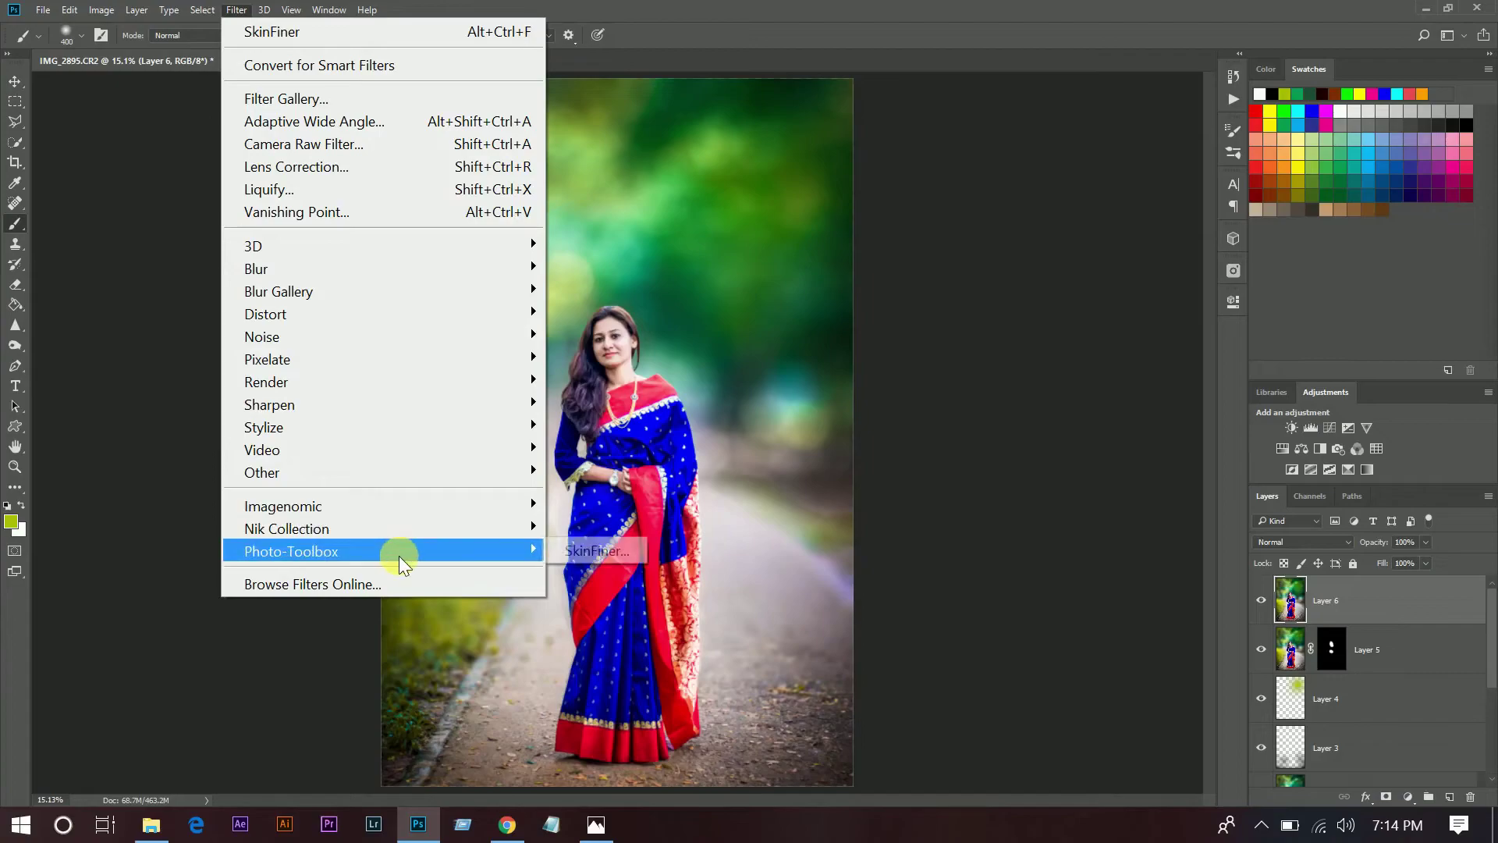
{"action": "mouse_move", "coordinate": [288, 528]}
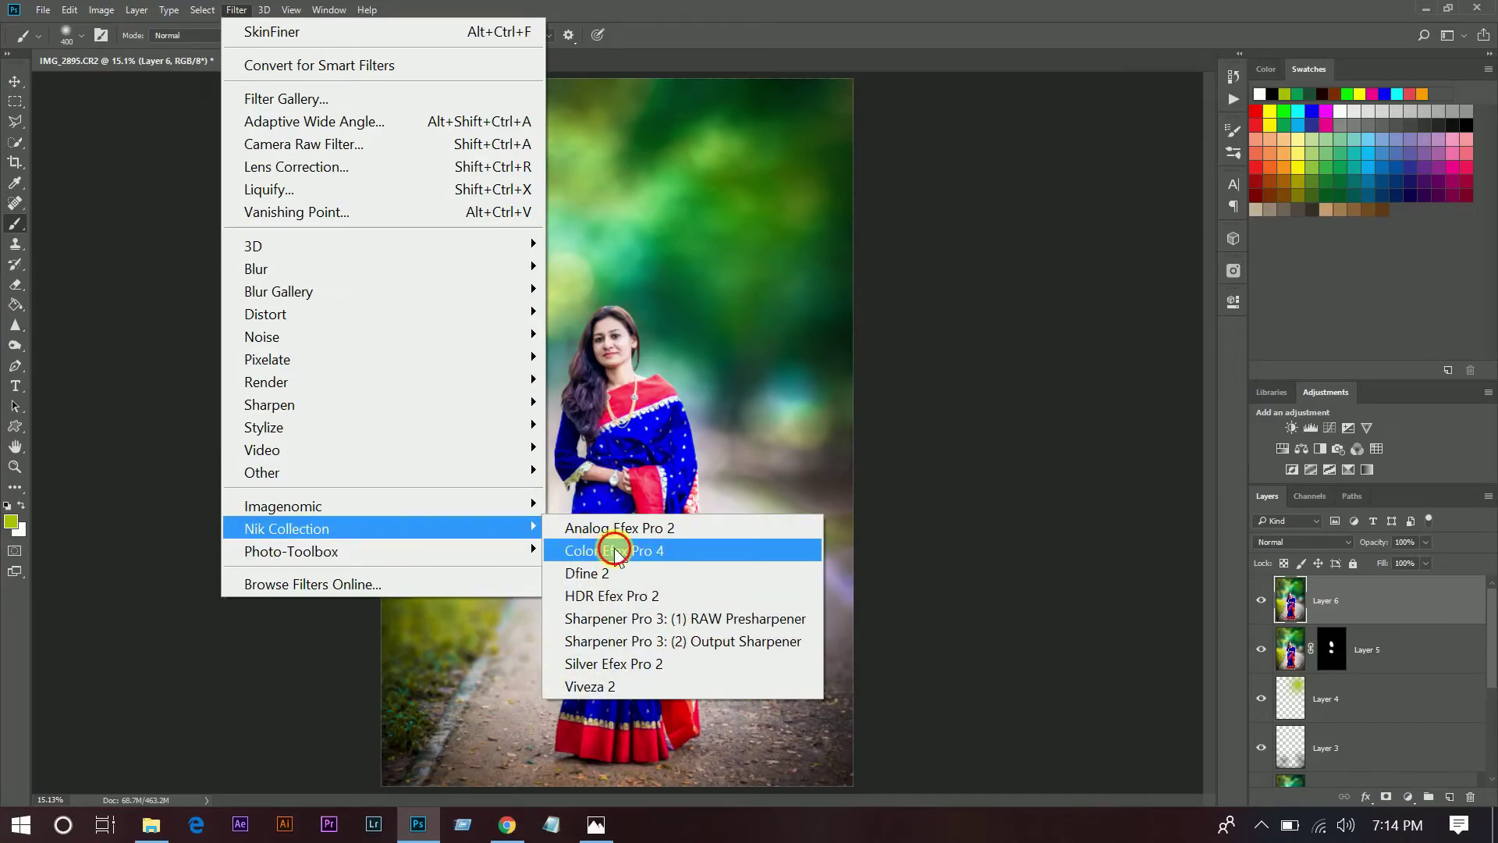
{"action": "left_click", "coordinate": [615, 551]}
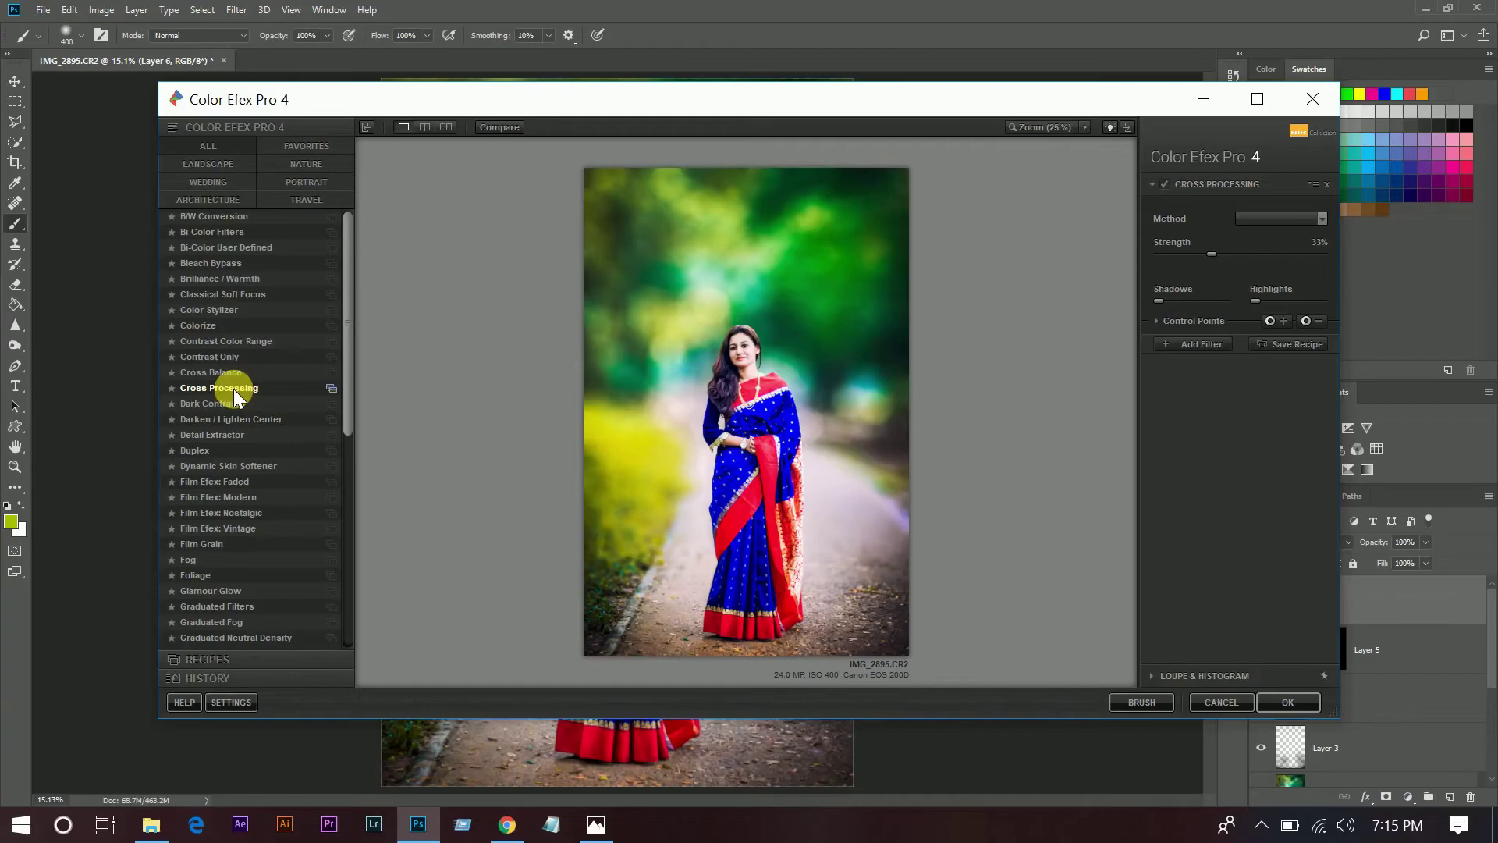
{"action": "left_click", "coordinate": [1281, 214]}
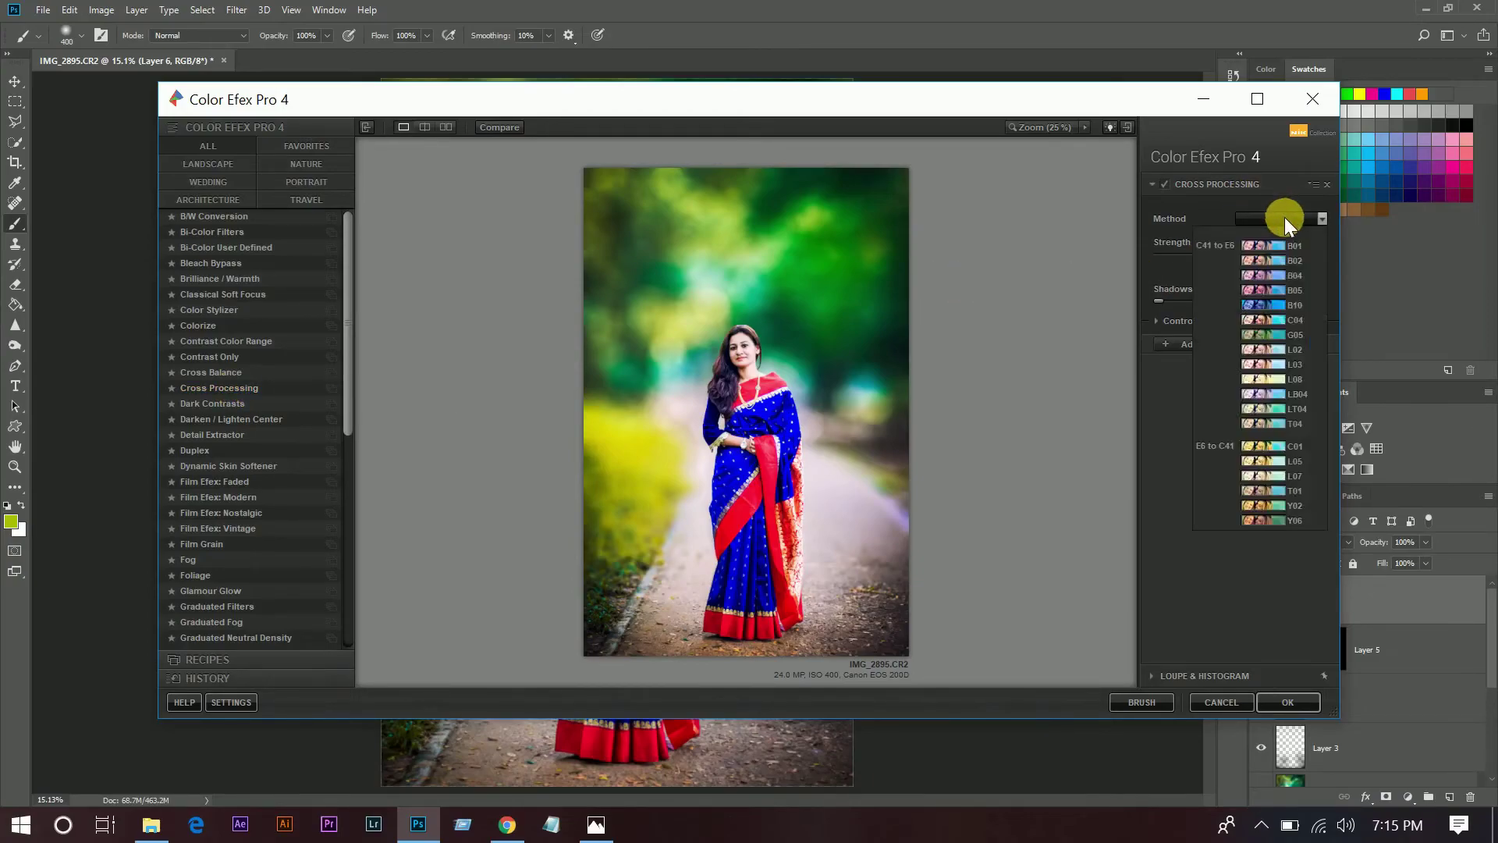
{"action": "left_click", "coordinate": [1259, 447]}
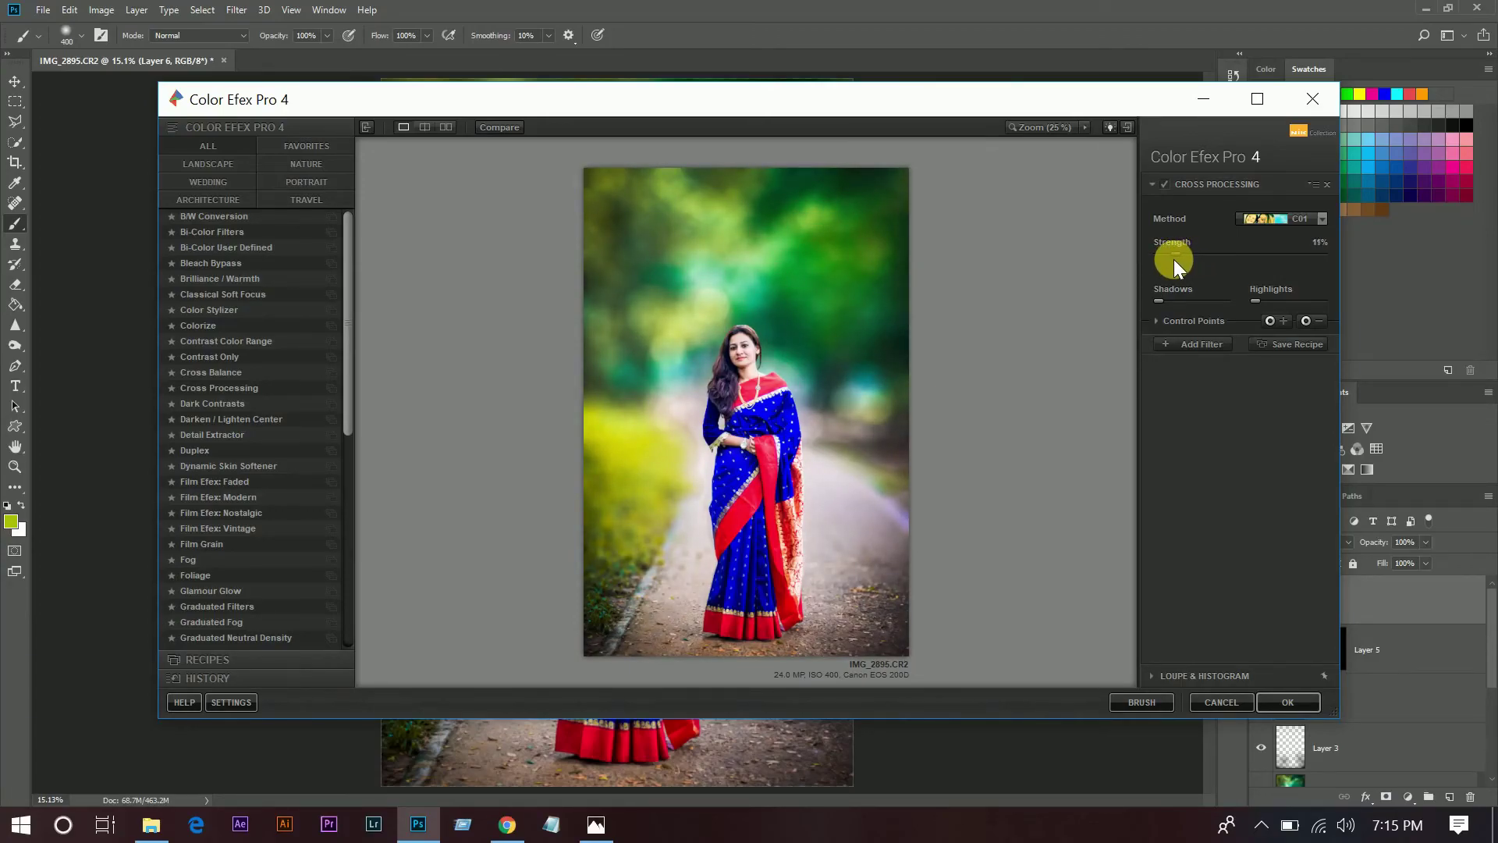
{"action": "left_click", "coordinate": [1273, 707]}
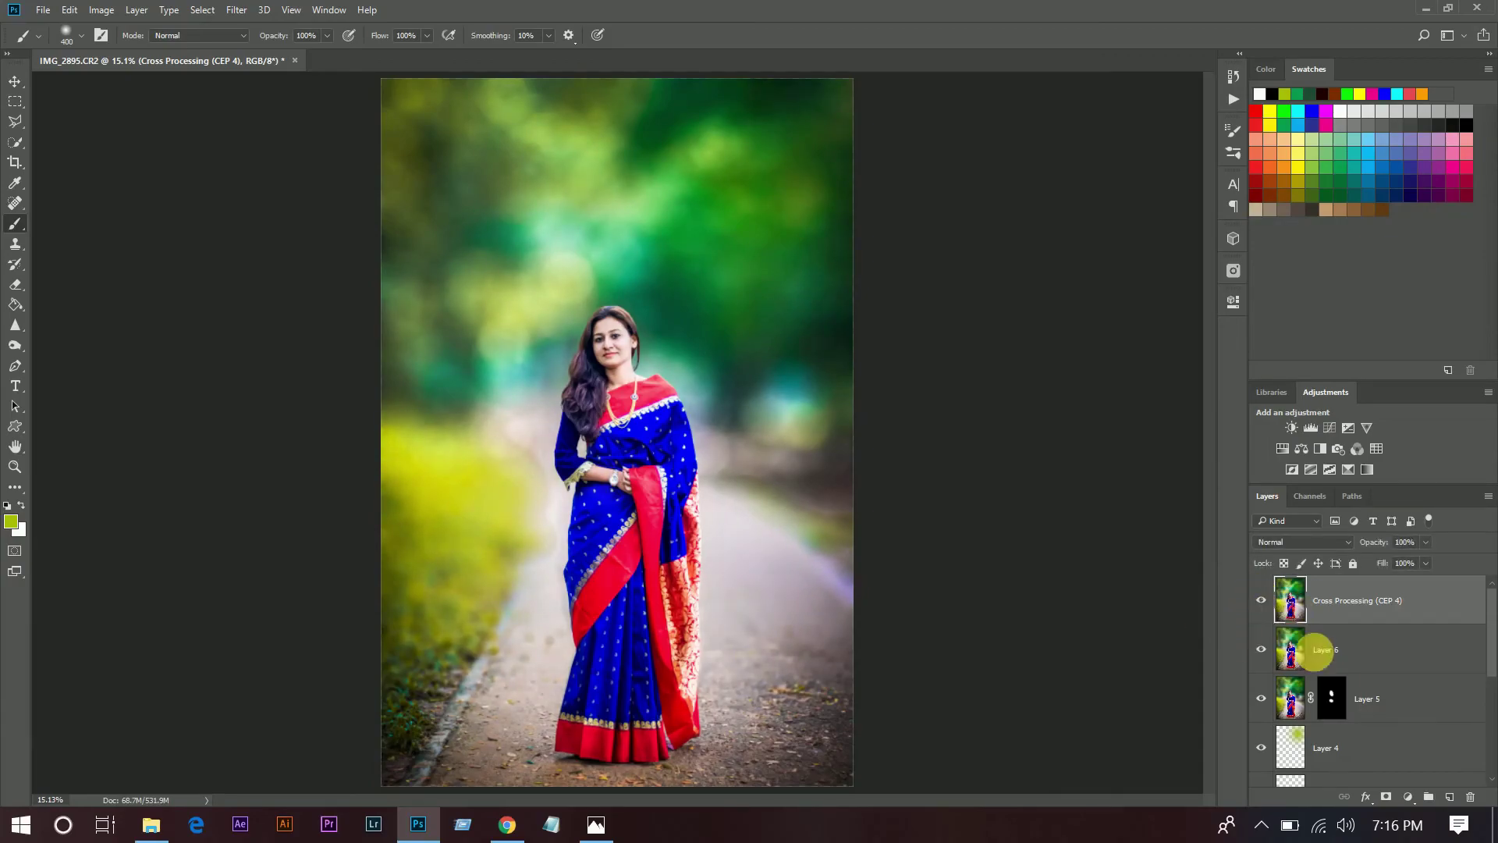
Step: Group all edit layers above Background into Group 1, then toggle it twice for a before-and-after comparison
{"action": "scroll", "coordinate": [1391, 702], "scroll_direction": "down", "scroll_amount": 3}
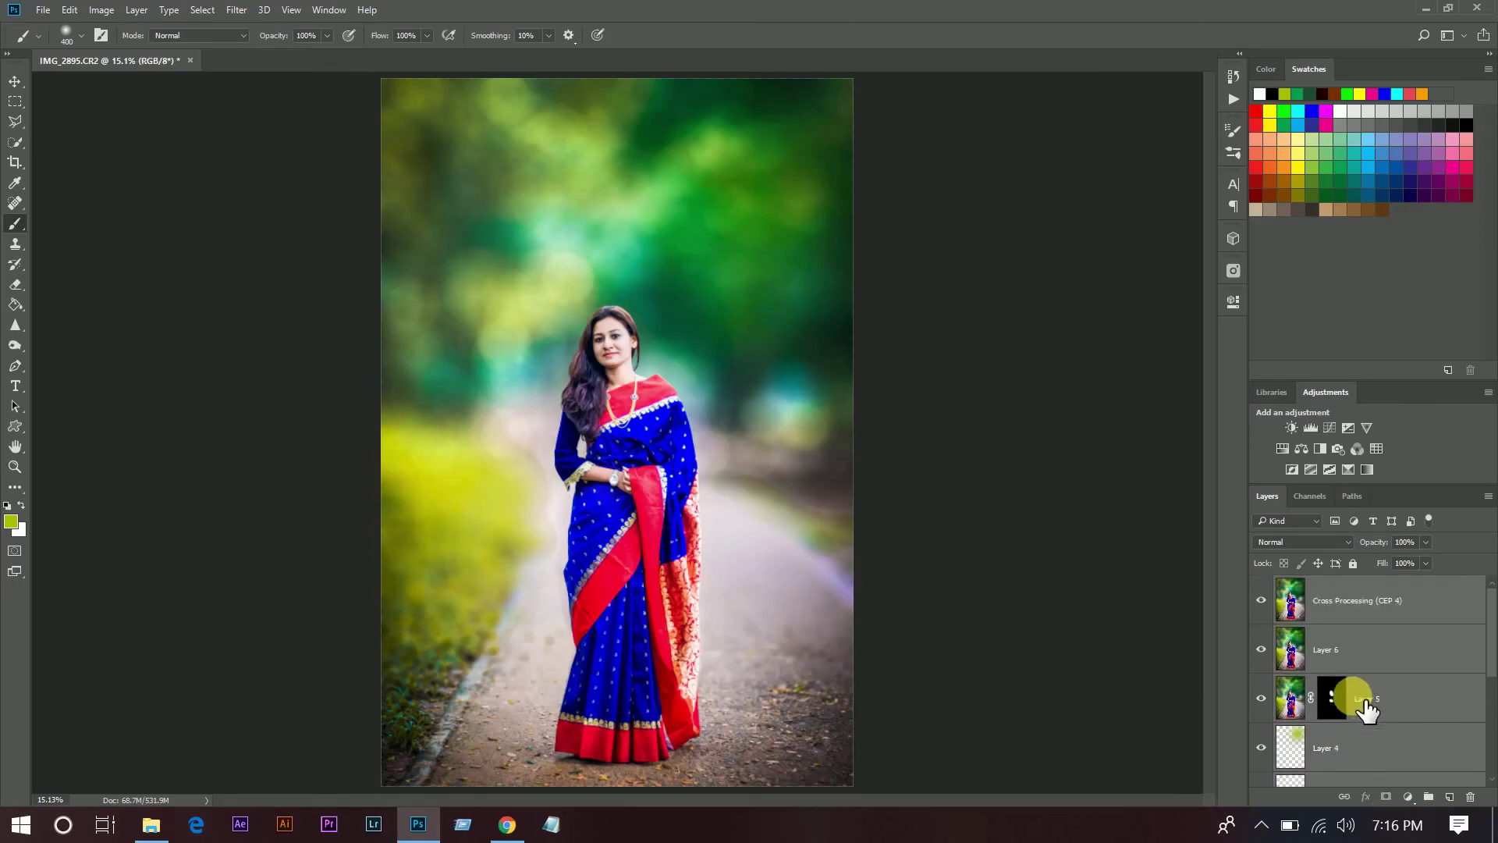
{"action": "key", "text": "ctrl+g"}
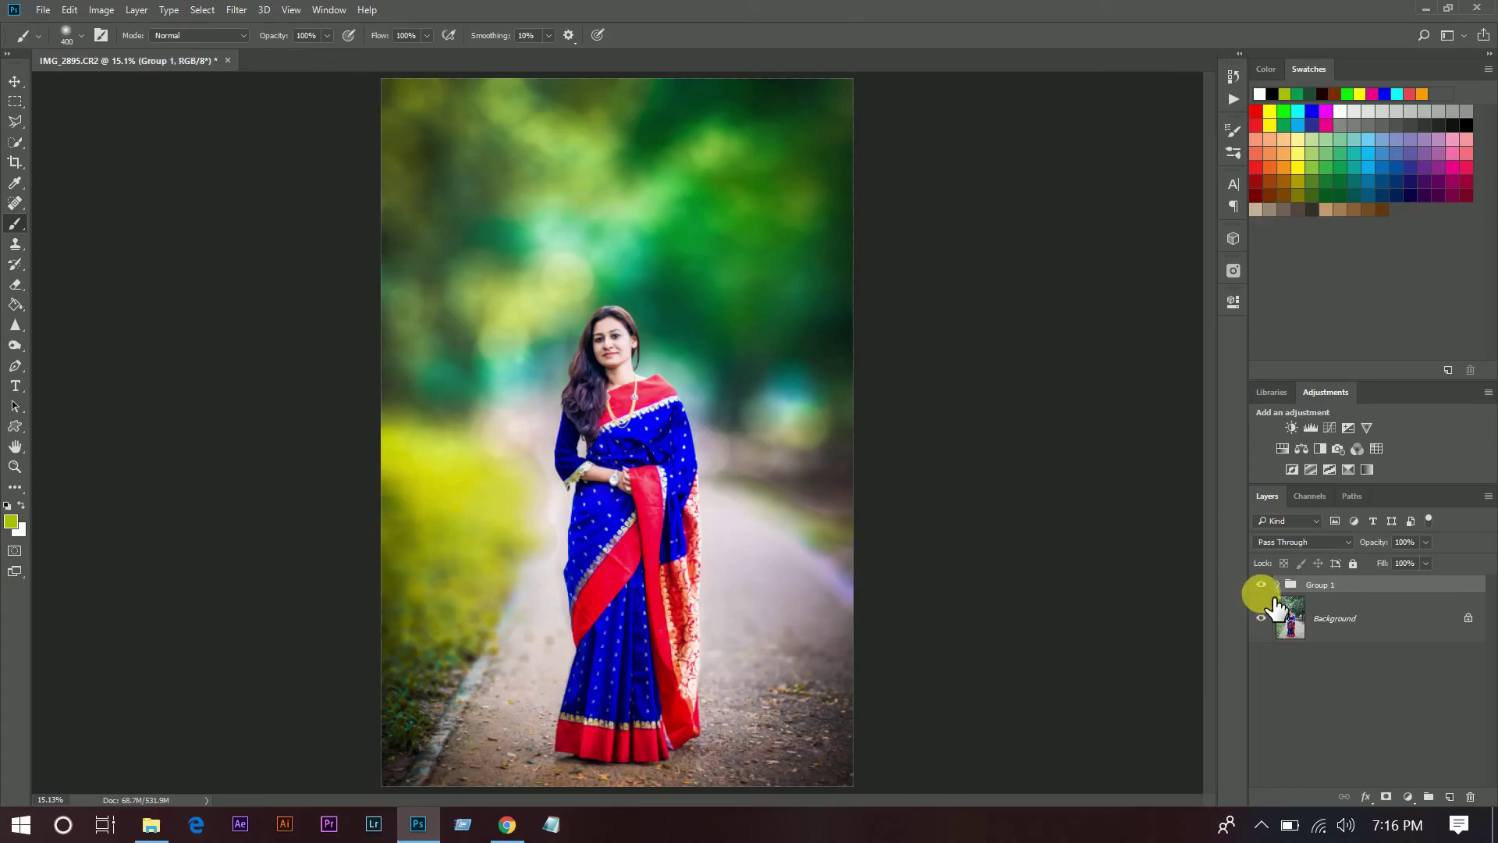
{"action": "left_click", "coordinate": [1261, 585]}
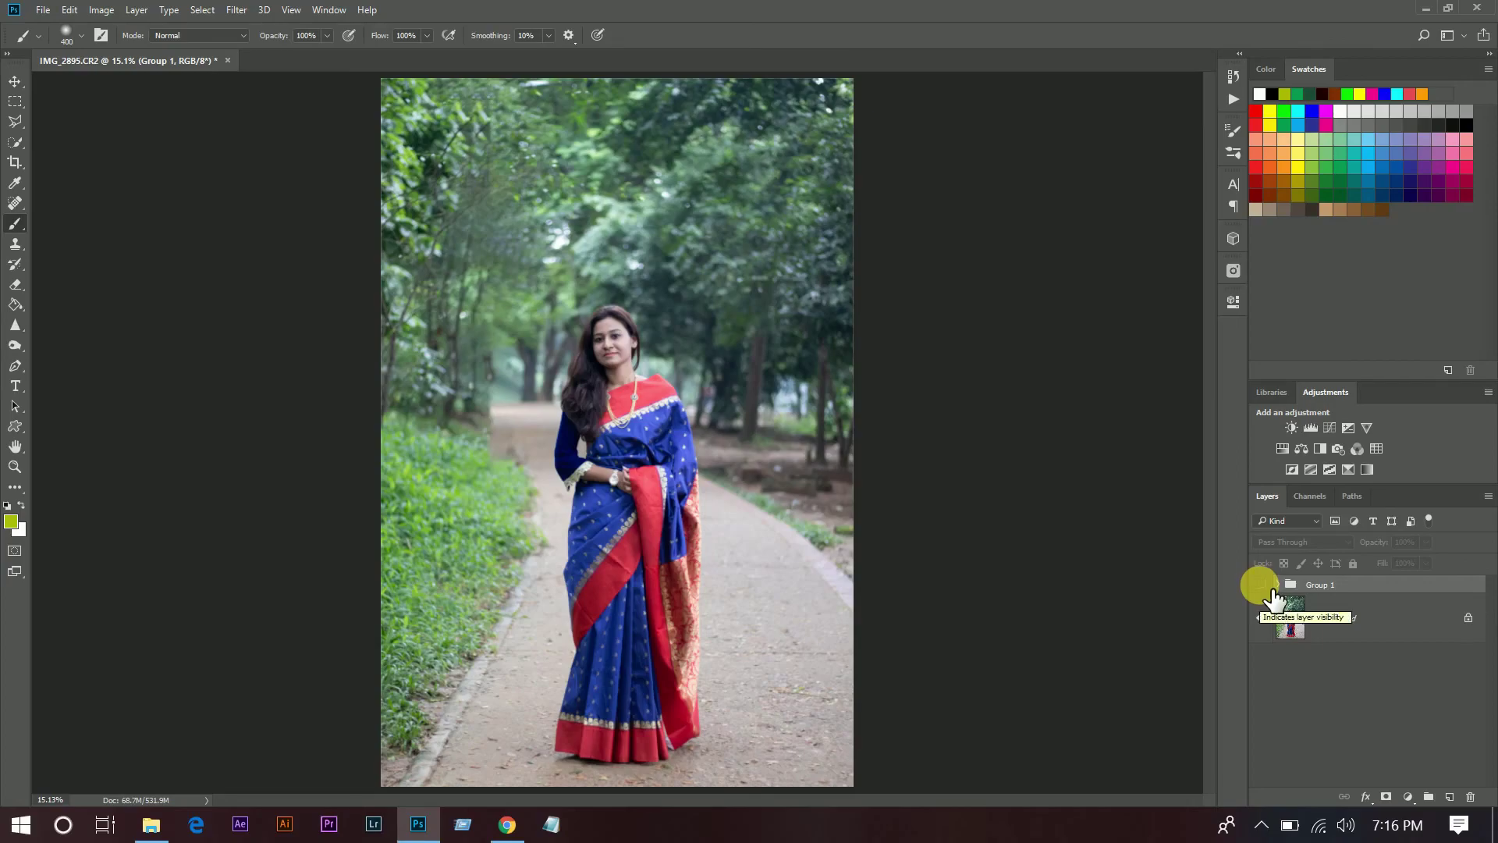
{"action": "left_click", "coordinate": [1261, 585]}
{"action": "left_click", "coordinate": [1261, 586]}
{"action": "left_click", "coordinate": [1261, 585]}
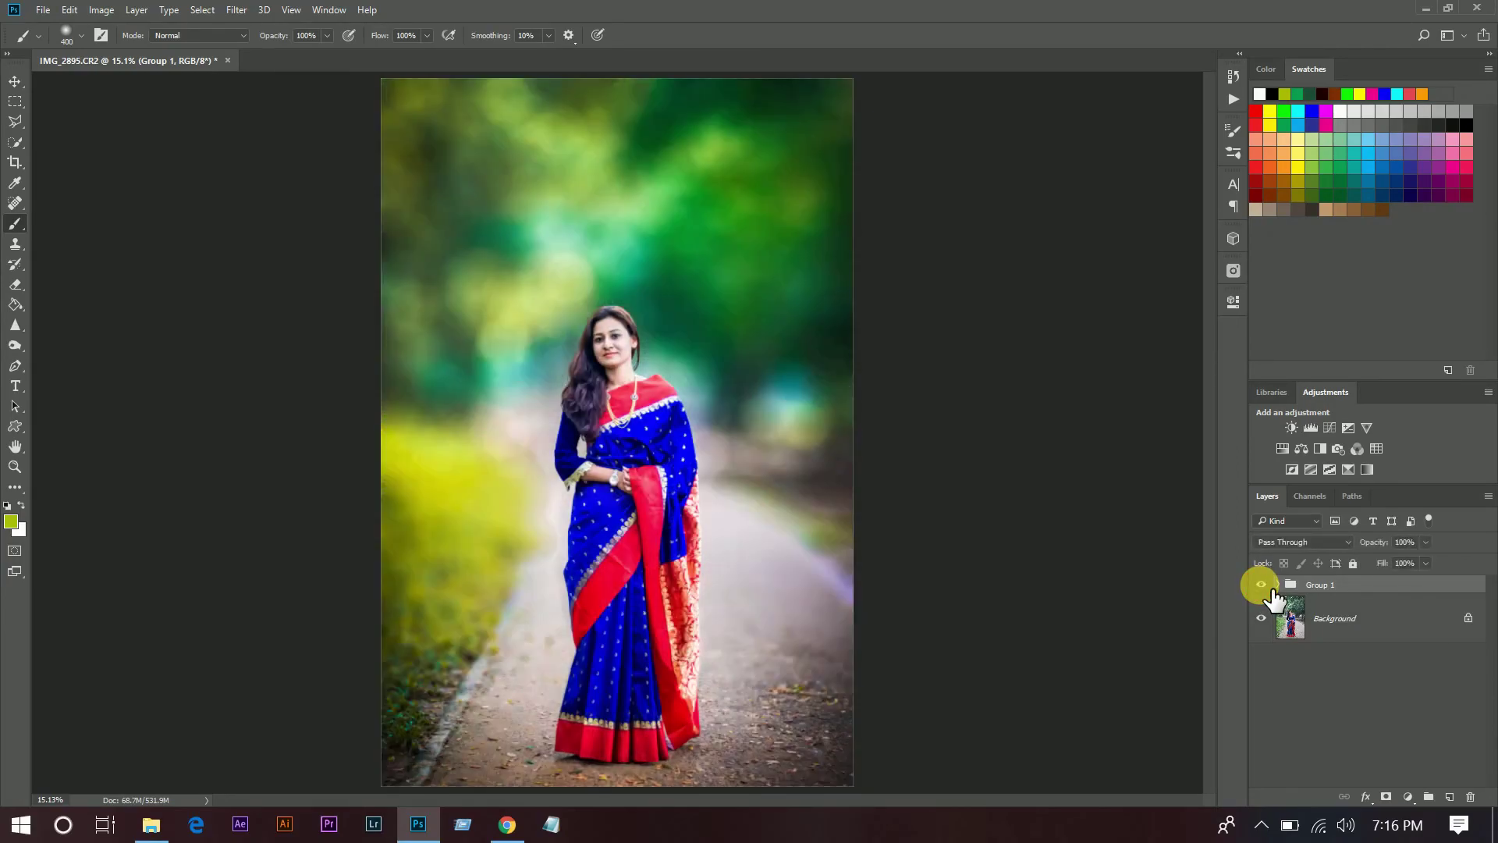